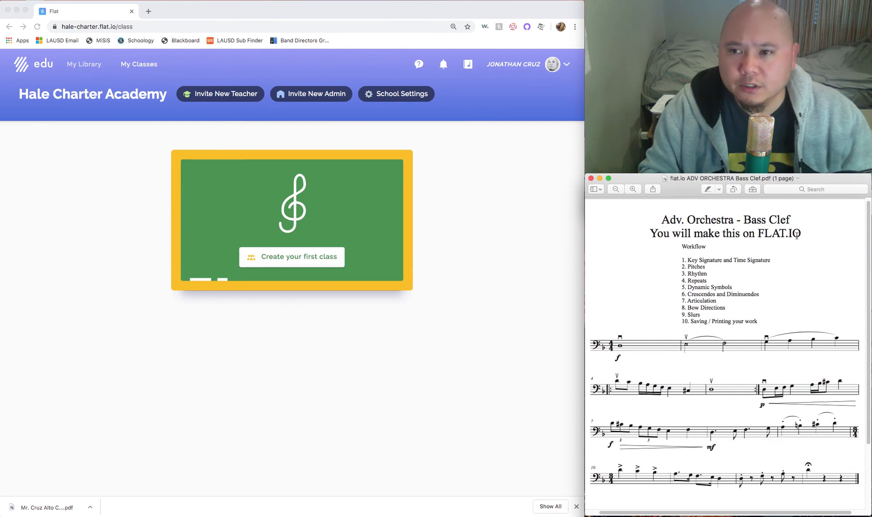
{"action": "left_click", "coordinate": [472, 202]}
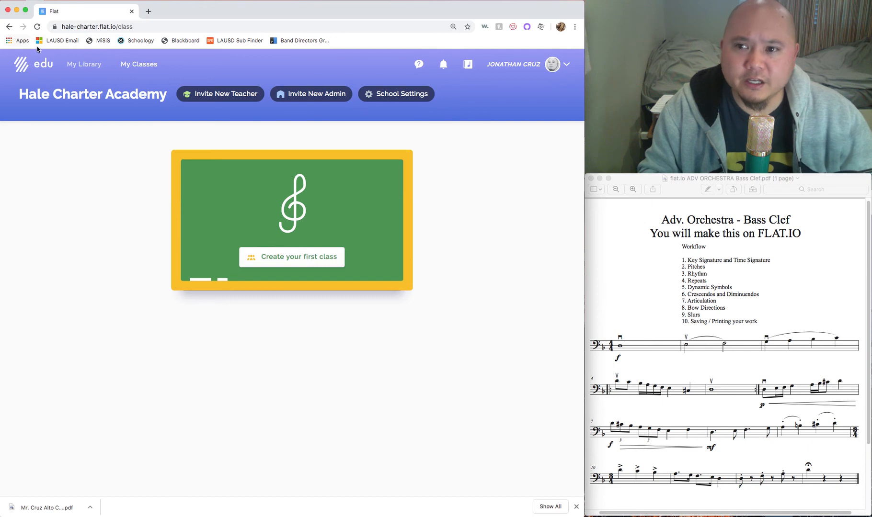
{"action": "left_click", "coordinate": [82, 26]}
{"action": "left_click", "coordinate": [144, 26]}
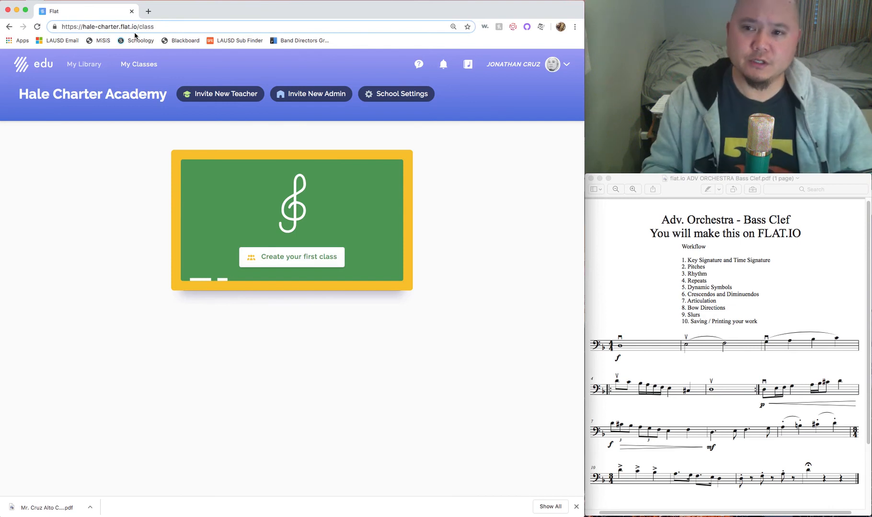
{"action": "left_click", "coordinate": [113, 209]}
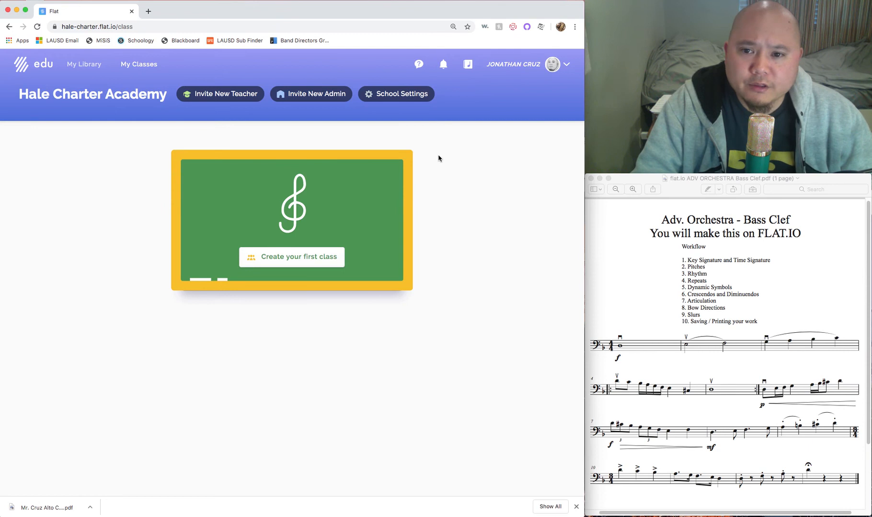
Examine the four lines of notation in the Adv. Orchestra Bass Clef PDF that are to be recreated.
{"action": "left_click", "coordinate": [640, 234]}
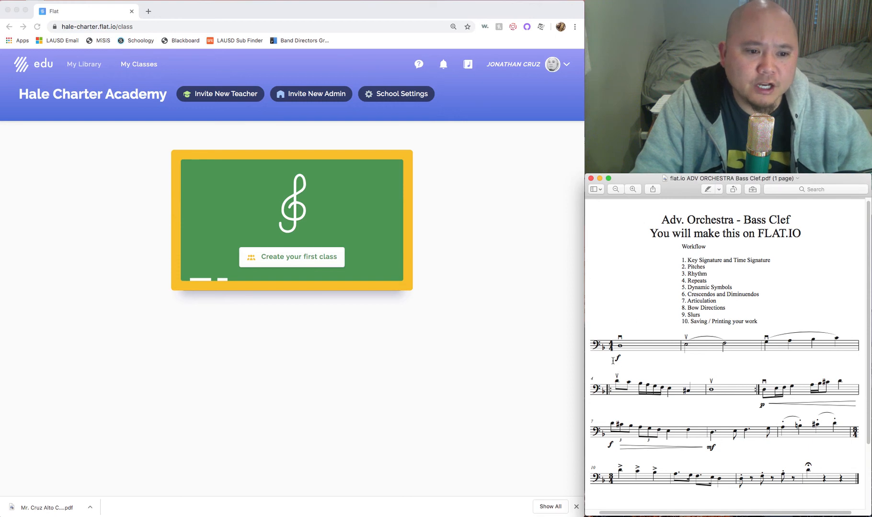
{"action": "scroll", "coordinate": [613, 362], "scroll_direction": "down", "scroll_amount": 1}
{"action": "left_click_drag", "start_coordinate": [596, 335], "coordinate": [856, 481]}
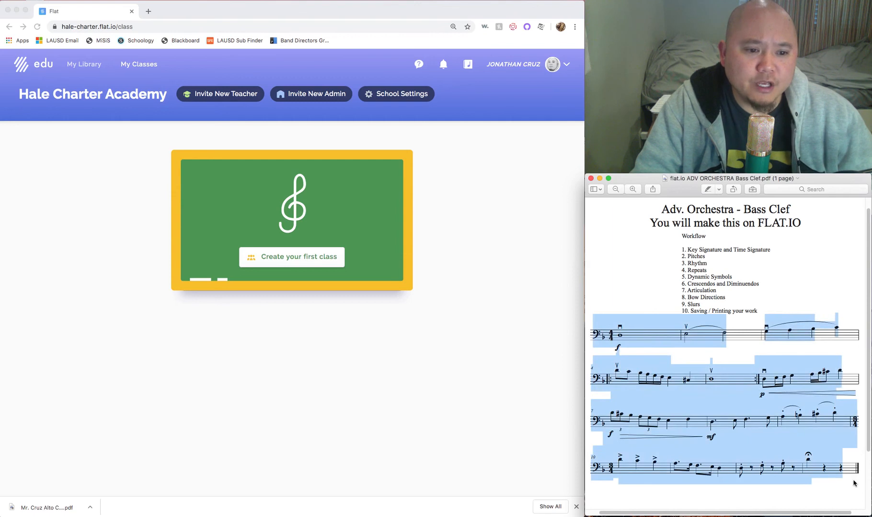
{"action": "left_click", "coordinate": [827, 458]}
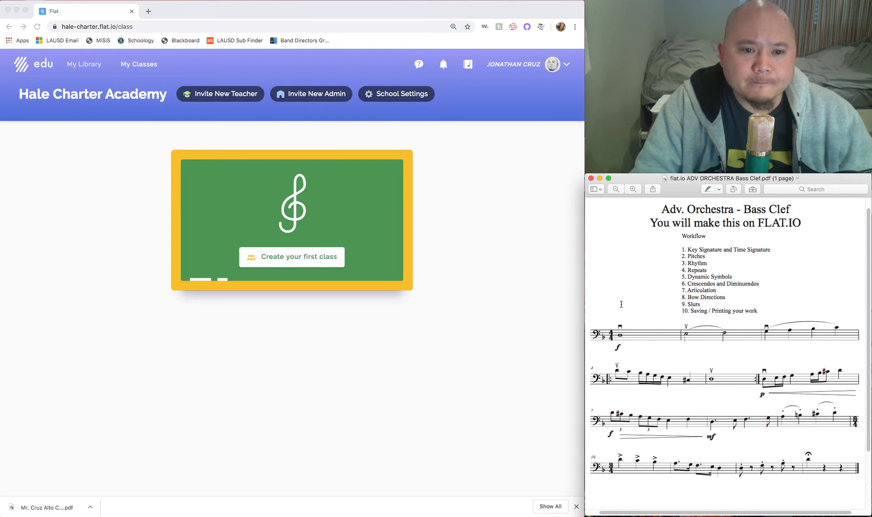
{"action": "left_click", "coordinate": [478, 207]}
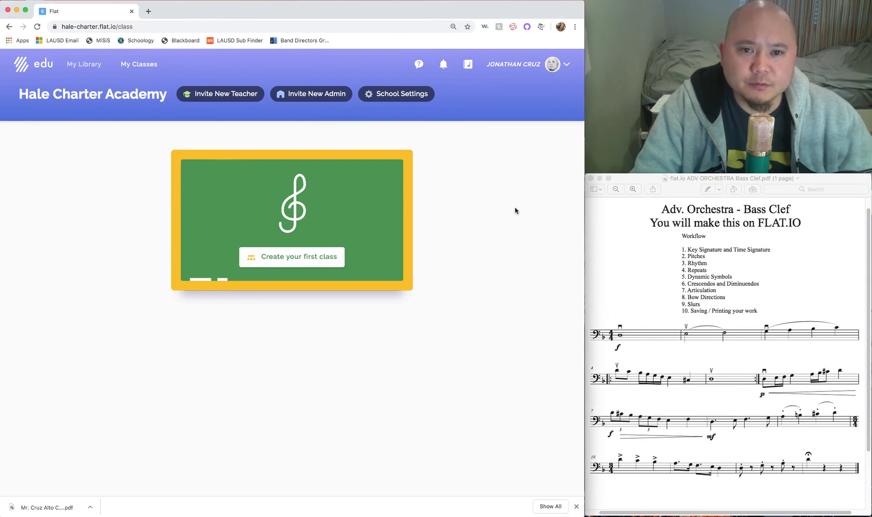
{"action": "left_click", "coordinate": [654, 248]}
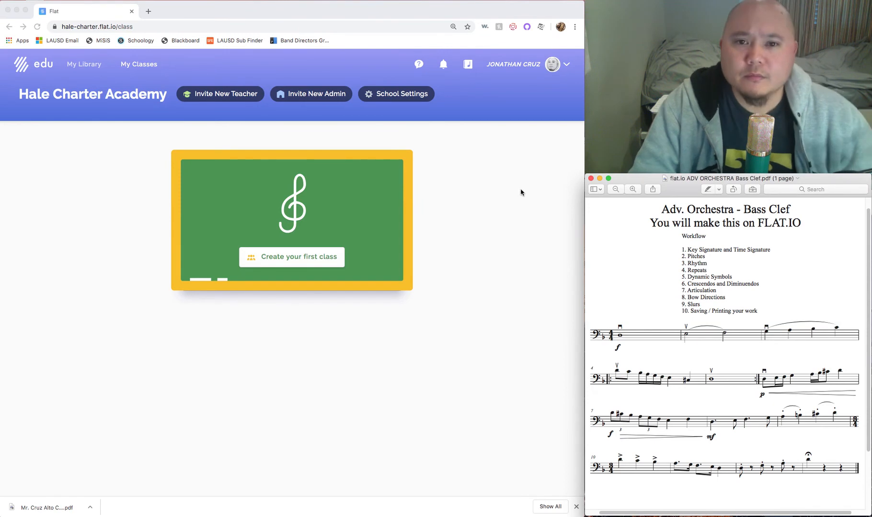
{"action": "left_click", "coordinate": [273, 132]}
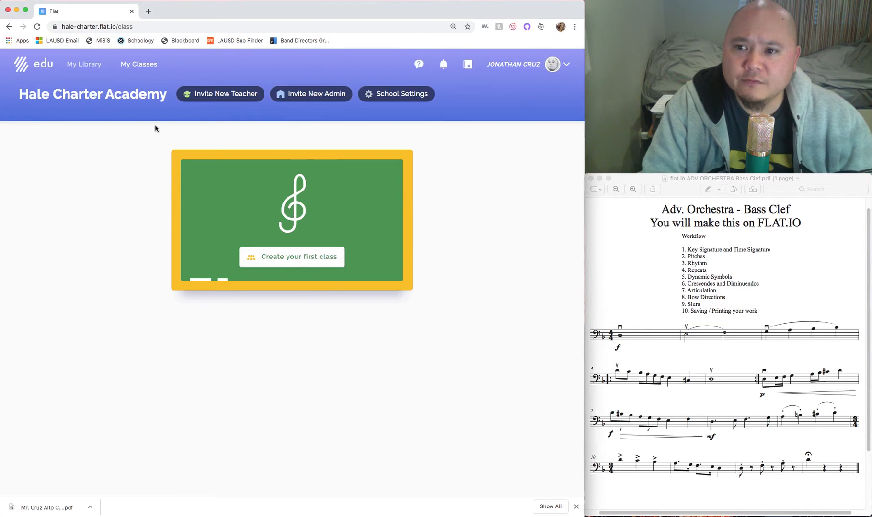
Start a new private score in the library, titled with the teacher's name followed by "Bass Clef Orchestra".
{"action": "left_click", "coordinate": [79, 69]}
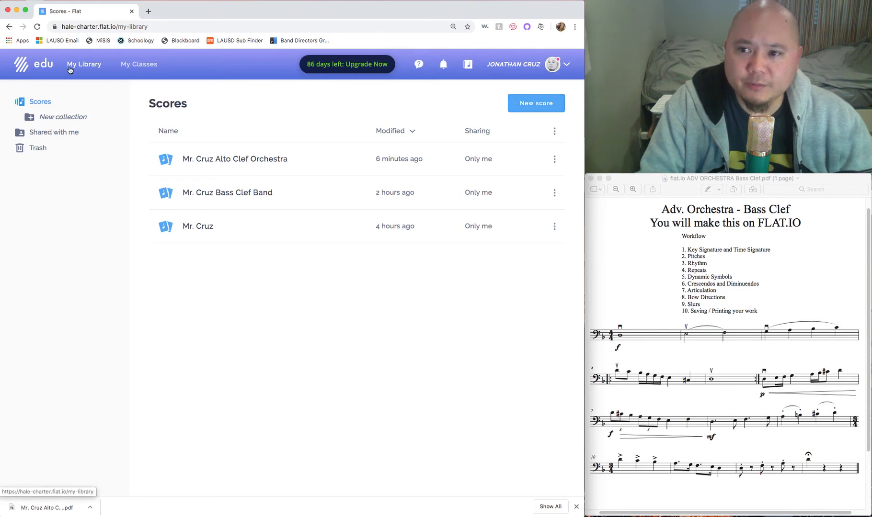
{"action": "left_click", "coordinate": [556, 104]}
{"action": "left_click", "coordinate": [274, 250]}
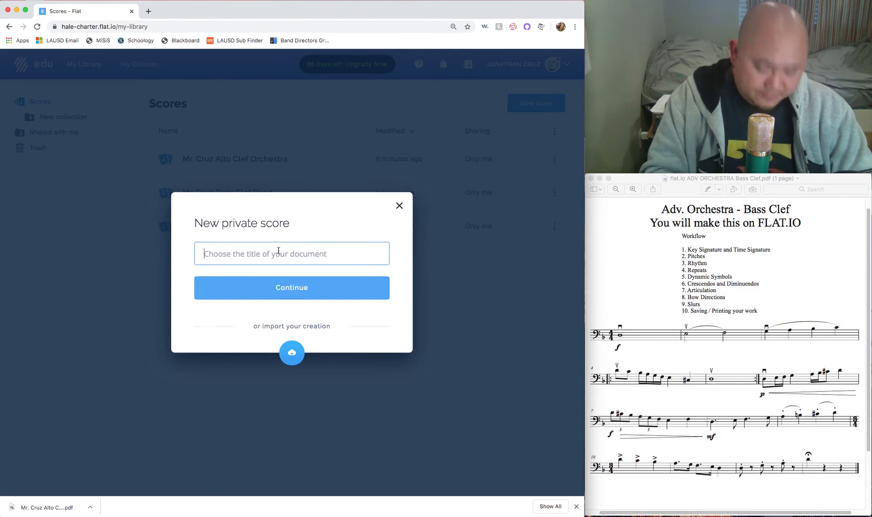
{"action": "type", "text": "mr"}
{"action": "key", "text": "BackSpace"}
{"action": "key", "text": "BackSpace"}
{"action": "type", "text": "Mr. Cruz"}
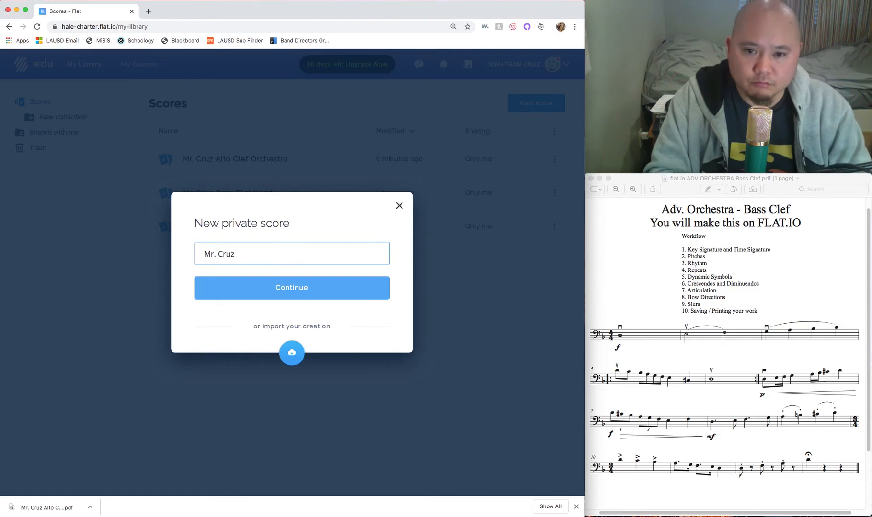
{"action": "type", "text": "Bass Clef"}
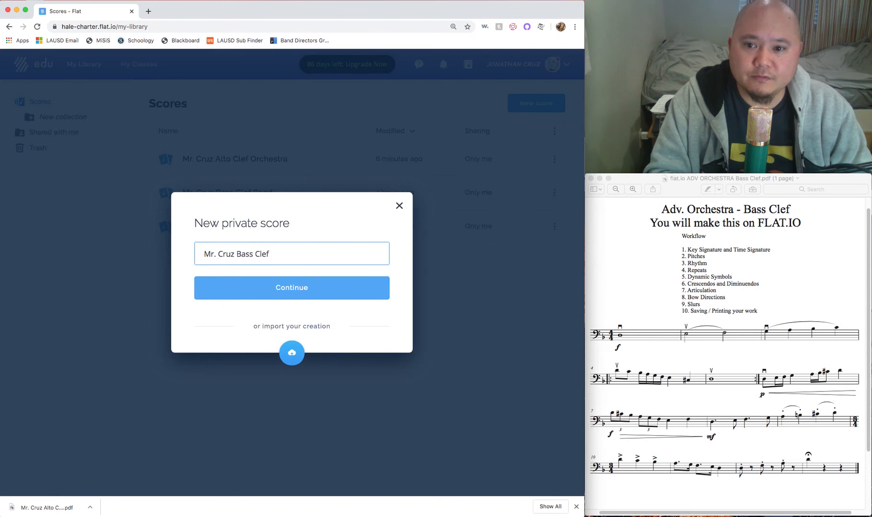
{"action": "type", "text": " Orchestra"}
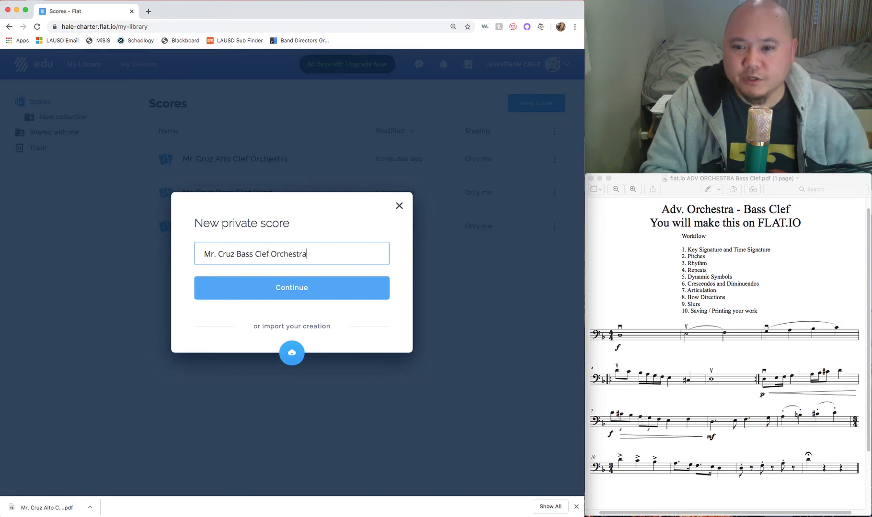
{"action": "left_click", "coordinate": [287, 290]}
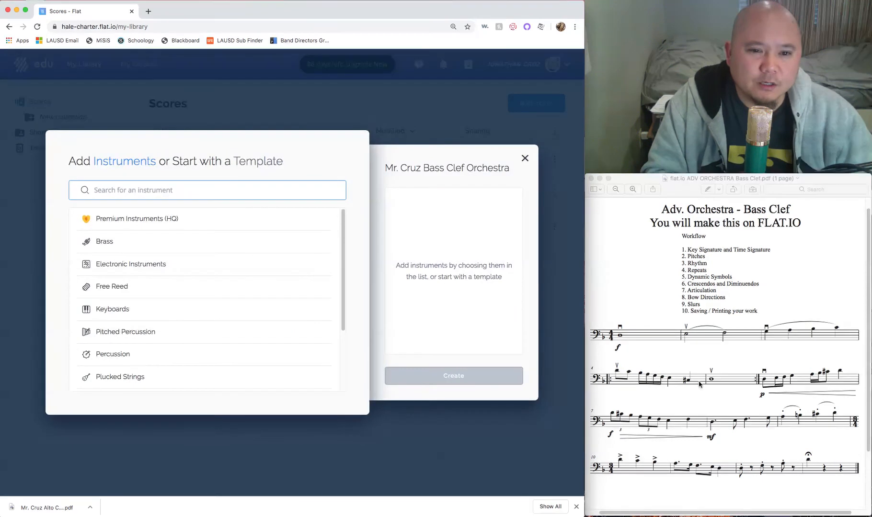
Add a Cello from the Strings family to the new score's instruments.
{"action": "scroll", "coordinate": [698, 381], "scroll_direction": "down", "scroll_amount": 2}
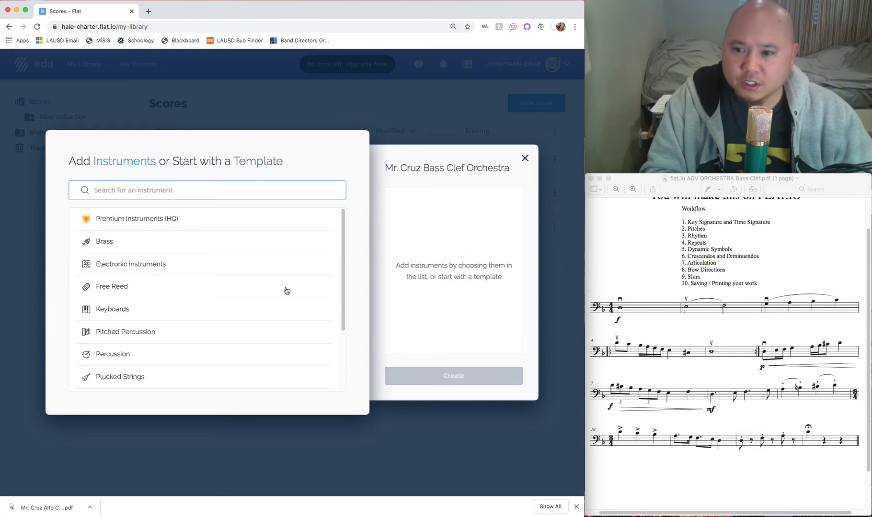
{"action": "scroll", "coordinate": [177, 293], "scroll_direction": "down", "scroll_amount": 3}
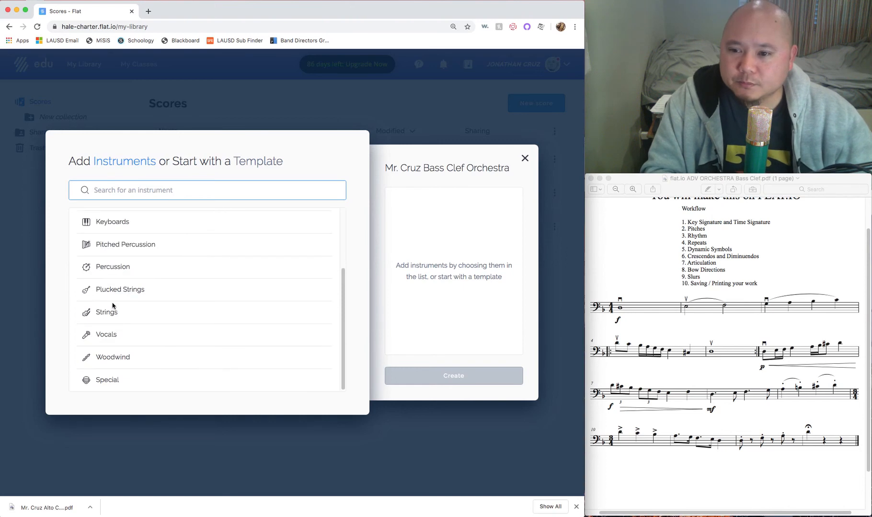
{"action": "scroll", "coordinate": [172, 269], "scroll_direction": "up", "scroll_amount": 3}
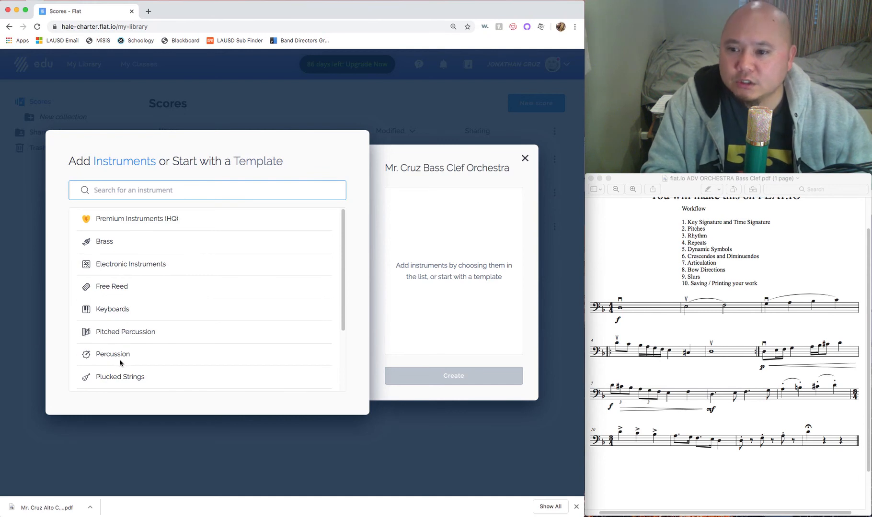
{"action": "scroll", "coordinate": [114, 349], "scroll_direction": "down", "scroll_amount": 1}
{"action": "scroll", "coordinate": [114, 349], "scroll_direction": "down", "scroll_amount": 2}
{"action": "left_click", "coordinate": [107, 337]}
{"action": "scroll", "coordinate": [132, 359], "scroll_direction": "down", "scroll_amount": 3}
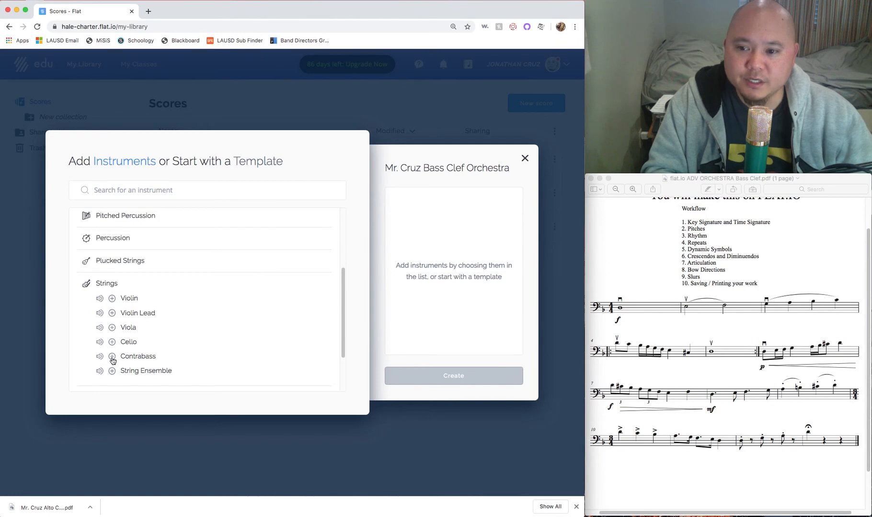
{"action": "left_click", "coordinate": [112, 342]}
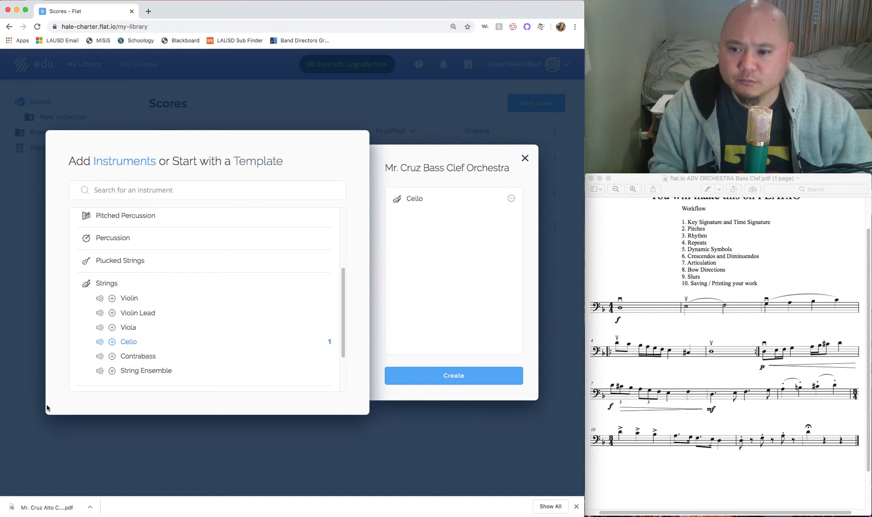
{"action": "left_click", "coordinate": [113, 329]}
{"action": "left_click", "coordinate": [112, 357]}
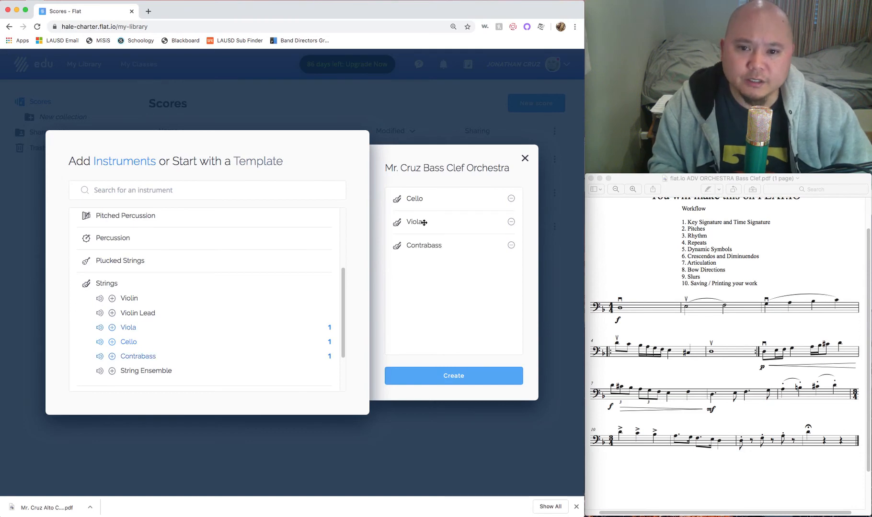
{"action": "left_click_drag", "start_coordinate": [429, 223], "coordinate": [419, 207]}
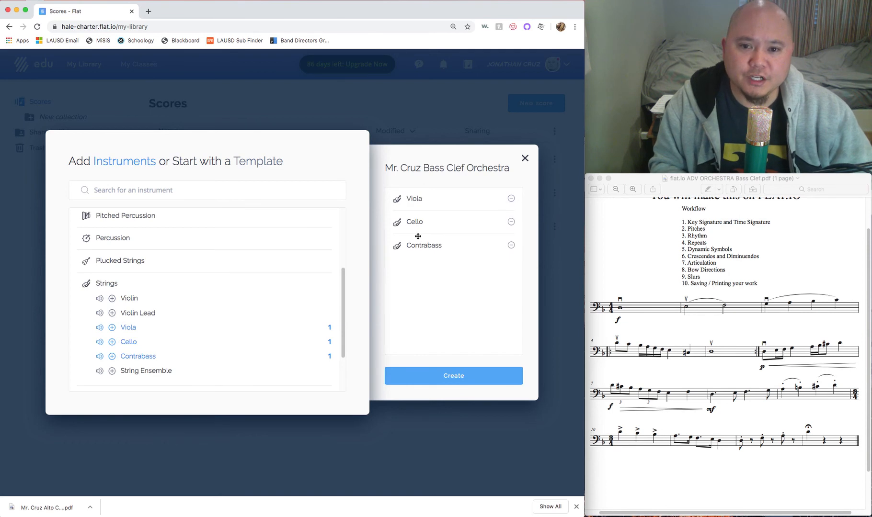
{"action": "left_click_drag", "start_coordinate": [443, 247], "coordinate": [429, 221]}
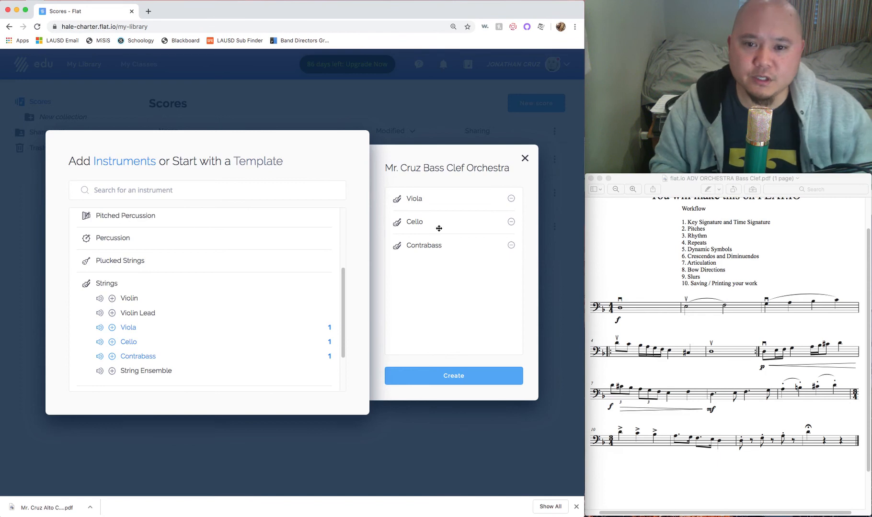
{"action": "left_click", "coordinate": [511, 199]}
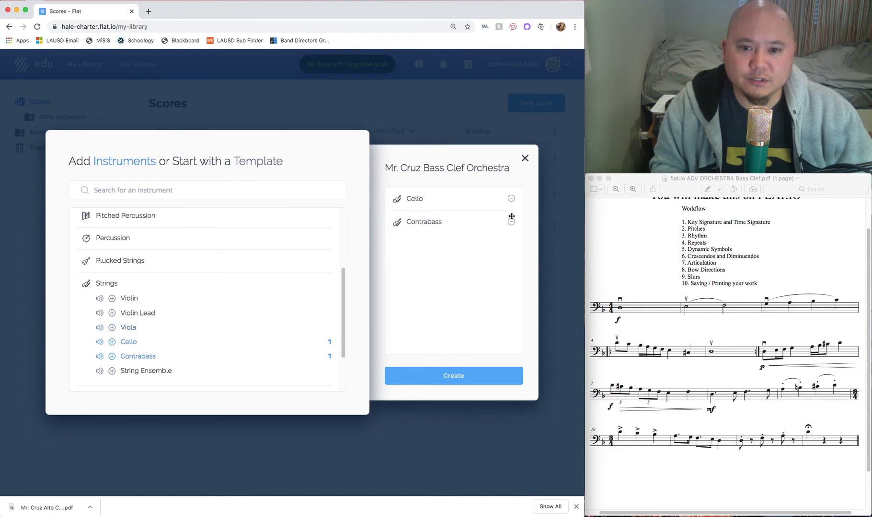
{"action": "left_click", "coordinate": [511, 222]}
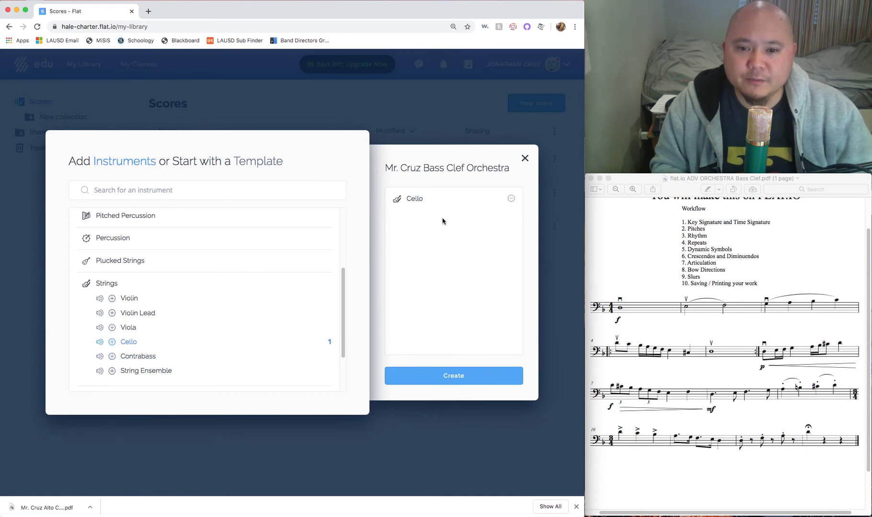
Create the score with Cello as its only instrument.
{"action": "left_click", "coordinate": [461, 381]}
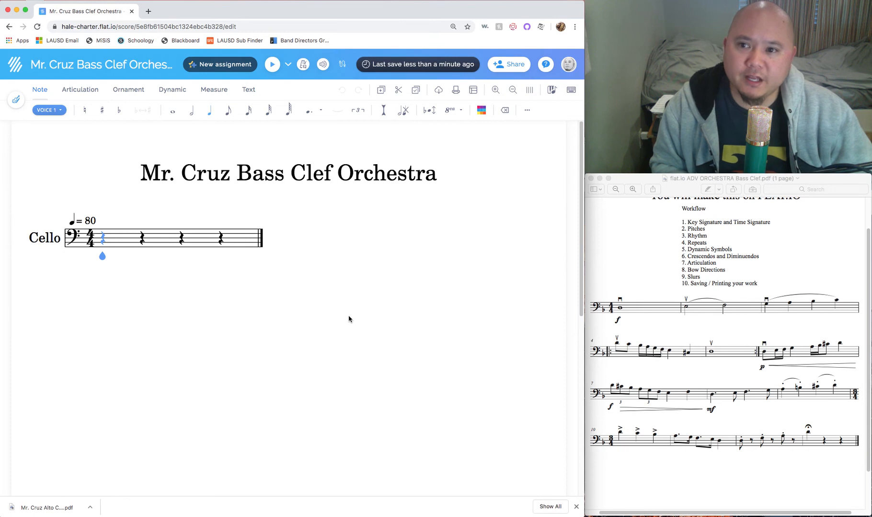
Examine the document tools in a narrowed browser window, and the note and articulation tools with their overflow options at full width.
{"action": "left_click", "coordinate": [142, 238], "text": "shift"}
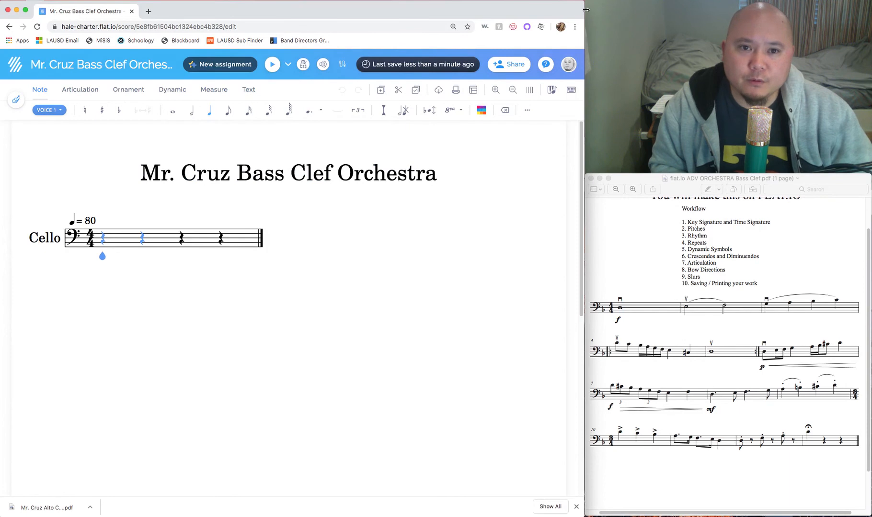
{"action": "left_click_drag", "start_coordinate": [585, 10], "coordinate": [489, 10]}
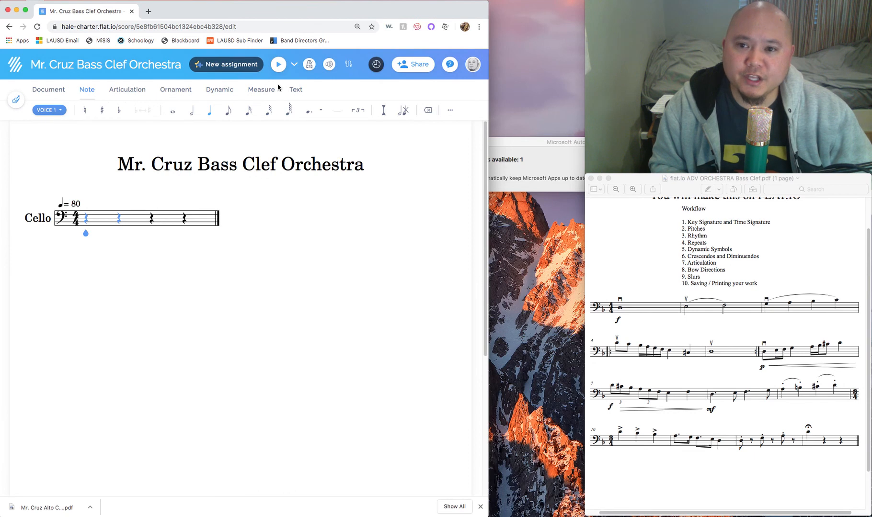
{"action": "left_click", "coordinate": [49, 91]}
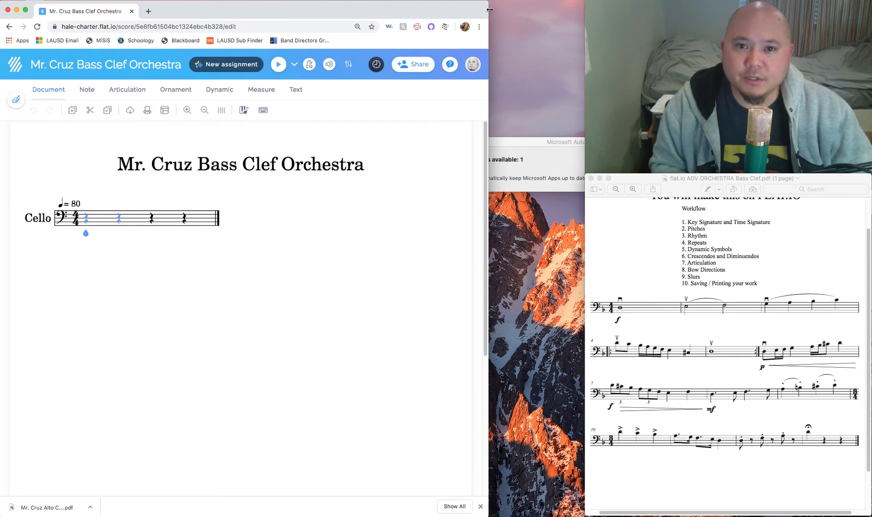
{"action": "left_click_drag", "start_coordinate": [514, 9], "coordinate": [584, 8]}
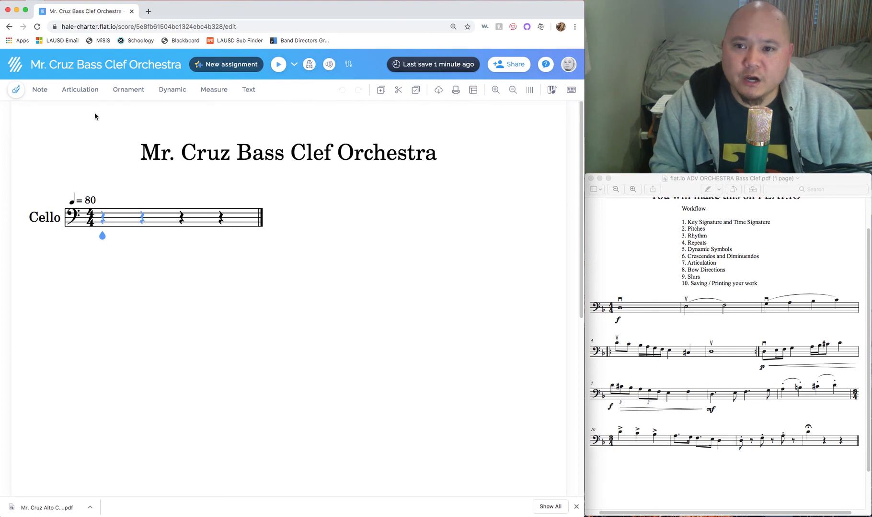
{"action": "left_click", "coordinate": [39, 91]}
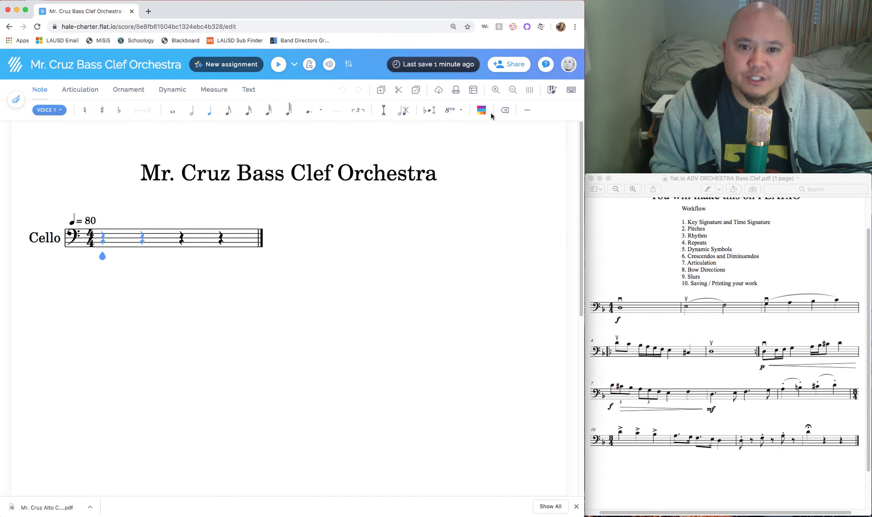
{"action": "left_click", "coordinate": [527, 111]}
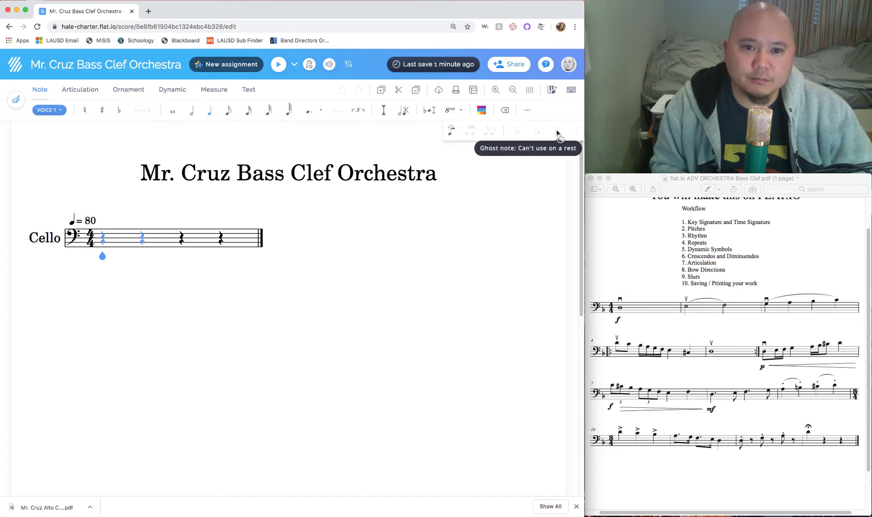
{"action": "left_click", "coordinate": [527, 111]}
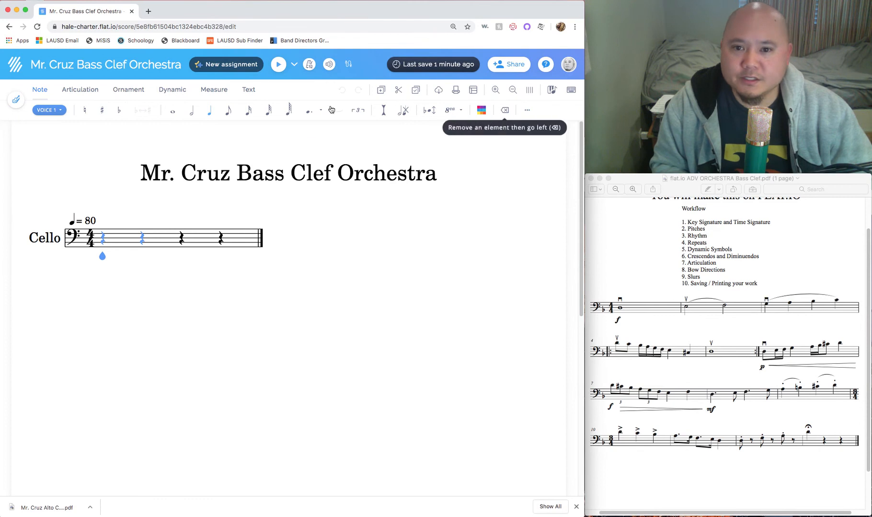
{"action": "left_click", "coordinate": [75, 91]}
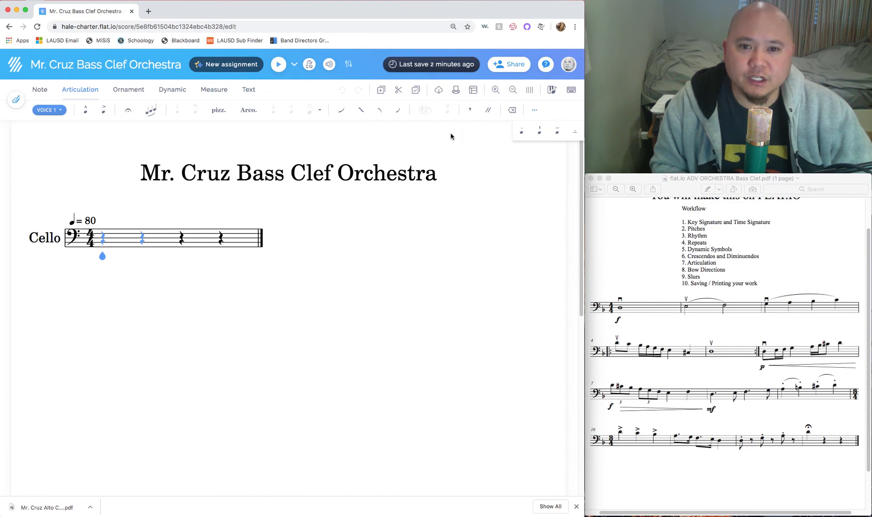
{"action": "left_click", "coordinate": [534, 111]}
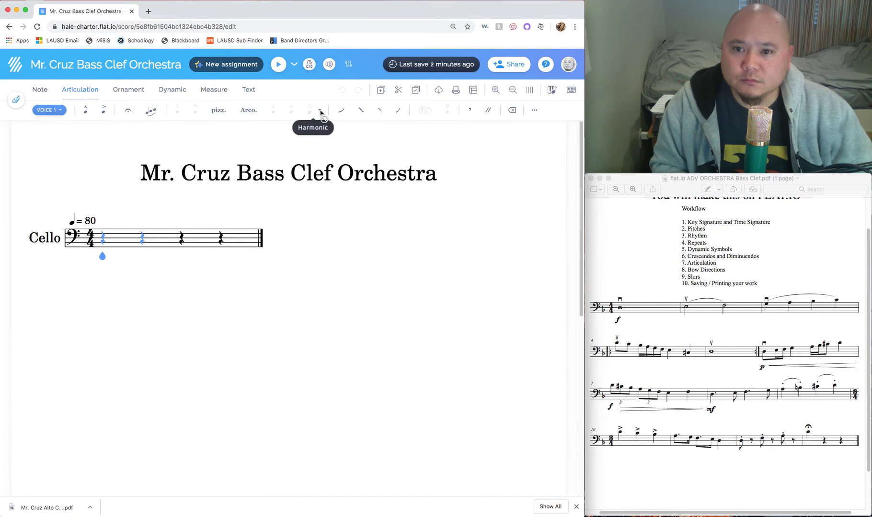
Examine the ornament, dynamic, measure and text tools, including the repeat, jump and ending options, alongside the assignment sheet's notation.
{"action": "left_click", "coordinate": [129, 91]}
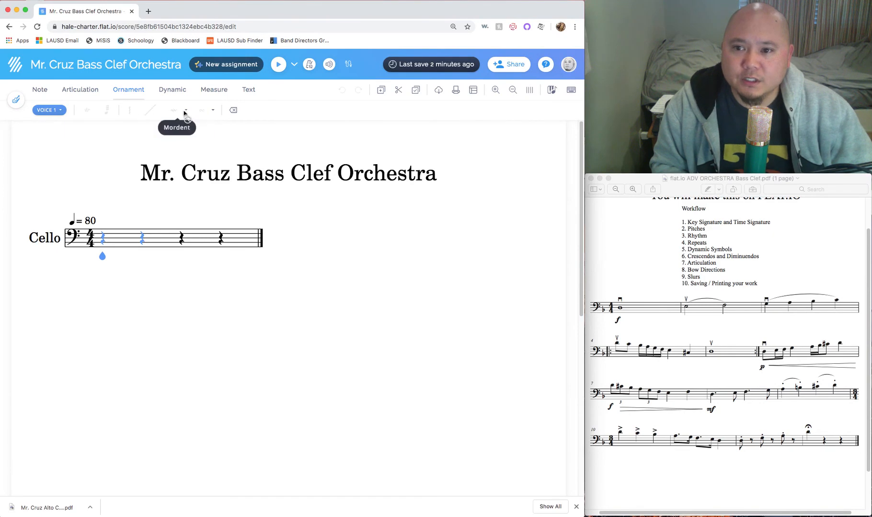
{"action": "left_click", "coordinate": [169, 91]}
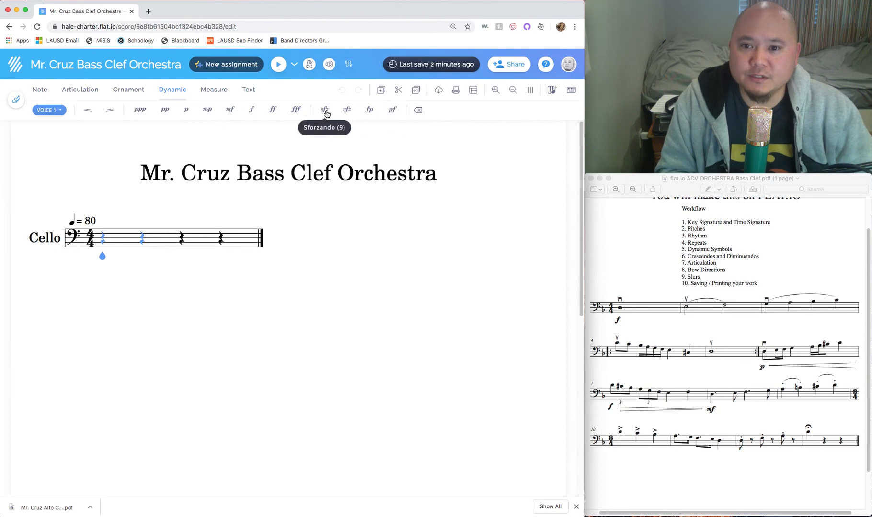
{"action": "left_click", "coordinate": [216, 91]}
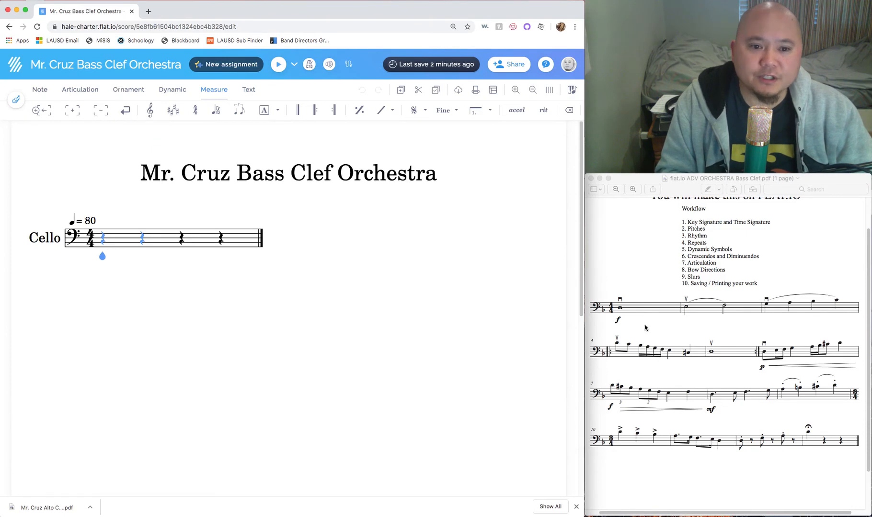
{"action": "left_click", "coordinate": [681, 317]}
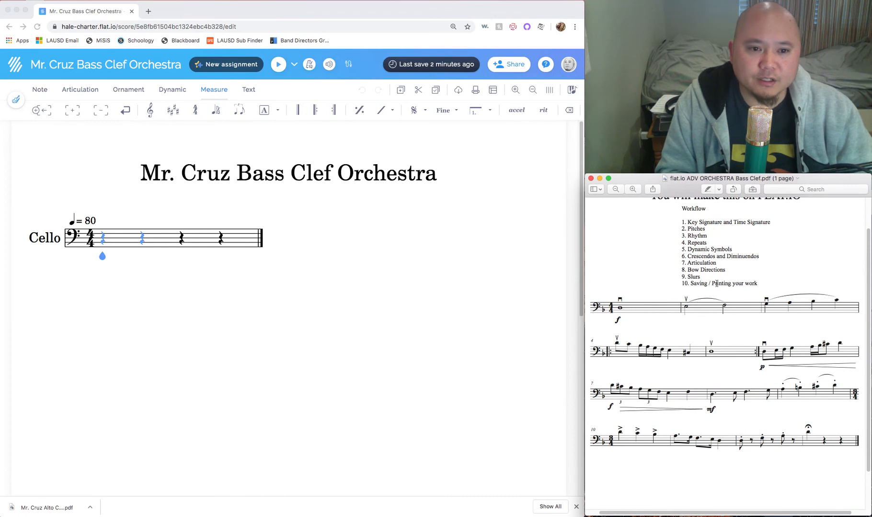
{"action": "scroll", "coordinate": [713, 288], "scroll_direction": "up", "scroll_amount": 2}
{"action": "scroll", "coordinate": [712, 286], "scroll_direction": "down", "scroll_amount": 3}
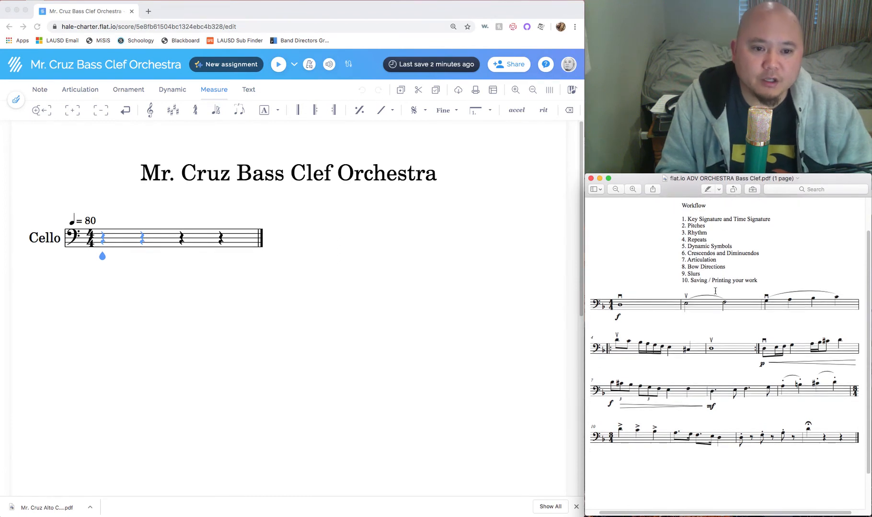
{"action": "left_click", "coordinate": [652, 337]}
{"action": "left_click", "coordinate": [674, 392]}
{"action": "left_click", "coordinate": [682, 429]}
{"action": "left_click", "coordinate": [700, 458]}
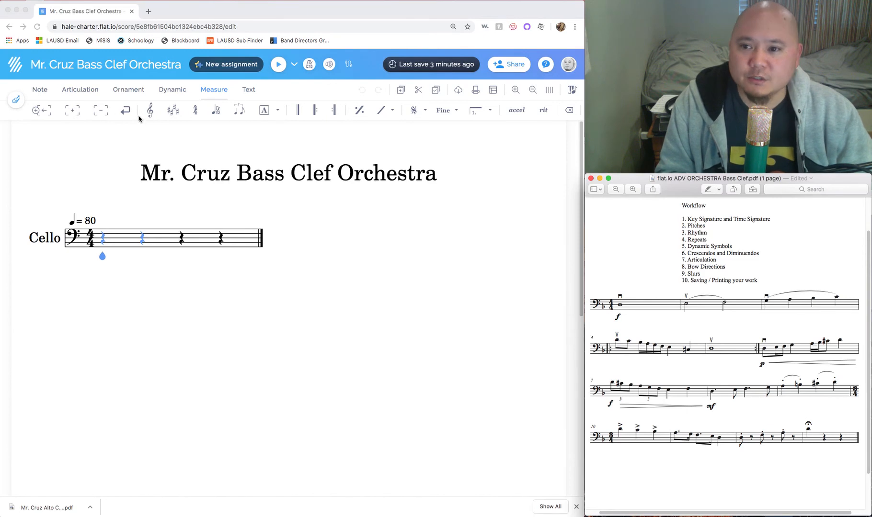
{"action": "left_click", "coordinate": [123, 112]}
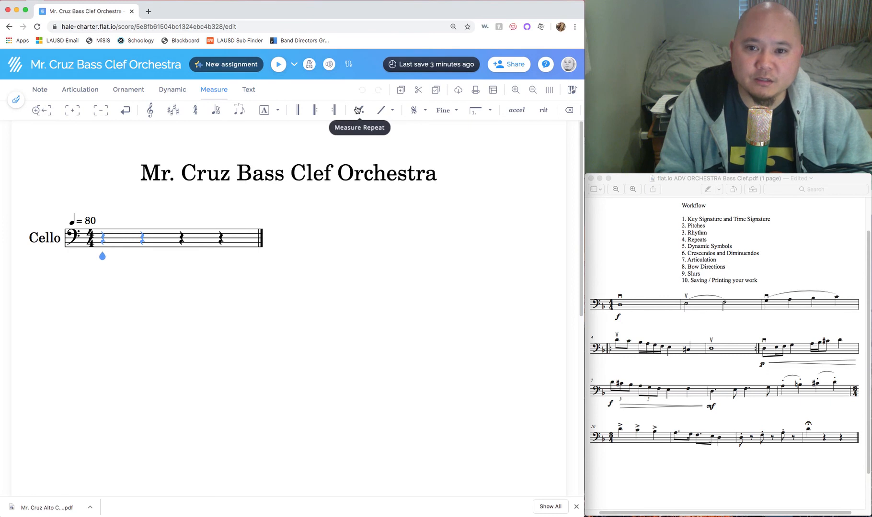
{"action": "left_click", "coordinate": [416, 111]}
{"action": "left_click", "coordinate": [455, 111]}
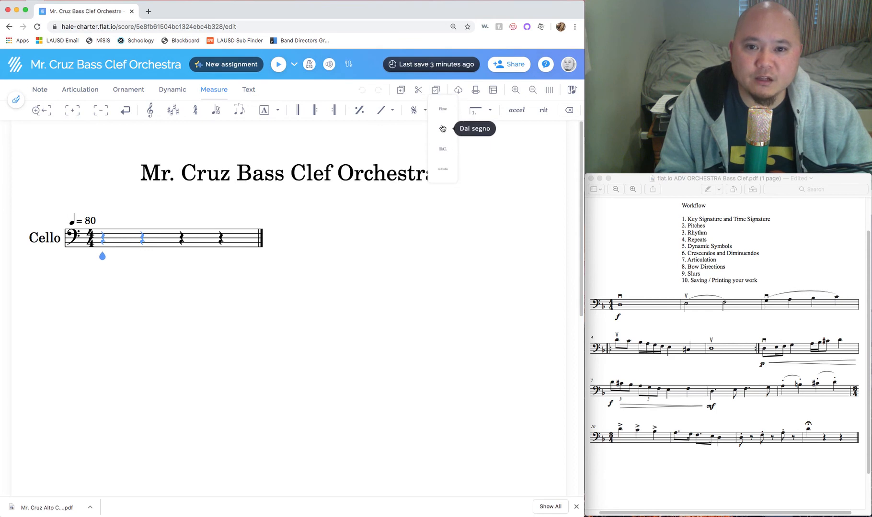
{"action": "left_click", "coordinate": [486, 111]}
{"action": "left_click", "coordinate": [509, 160]}
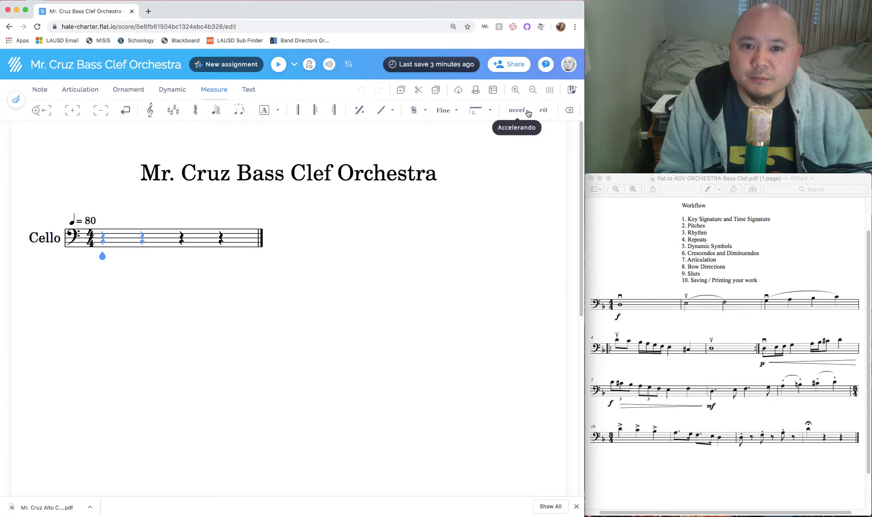
{"action": "left_click", "coordinate": [249, 89]}
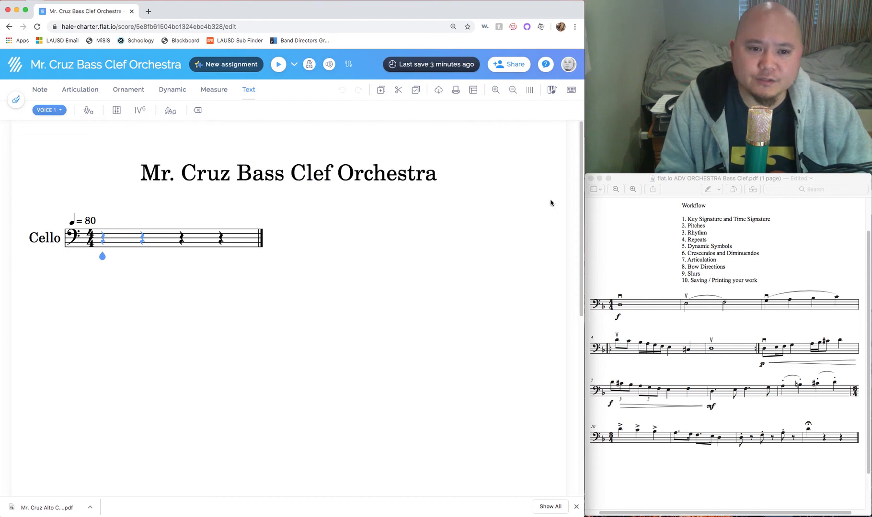
Review the assignment sheet from its title and workflow list down to the staves.
{"action": "left_click", "coordinate": [616, 220]}
{"action": "scroll", "coordinate": [669, 232], "scroll_direction": "up", "scroll_amount": 2}
{"action": "mouse_move", "coordinate": [682, 229]}
{"action": "left_mouse_down"}
{"action": "mouse_move", "coordinate": [741, 298]}
{"action": "mouse_move", "coordinate": [758, 304]}
{"action": "mouse_move", "coordinate": [685, 232]}
{"action": "left_mouse_up"}
{"action": "left_click", "coordinate": [757, 303]}
{"action": "left_click", "coordinate": [673, 231]}
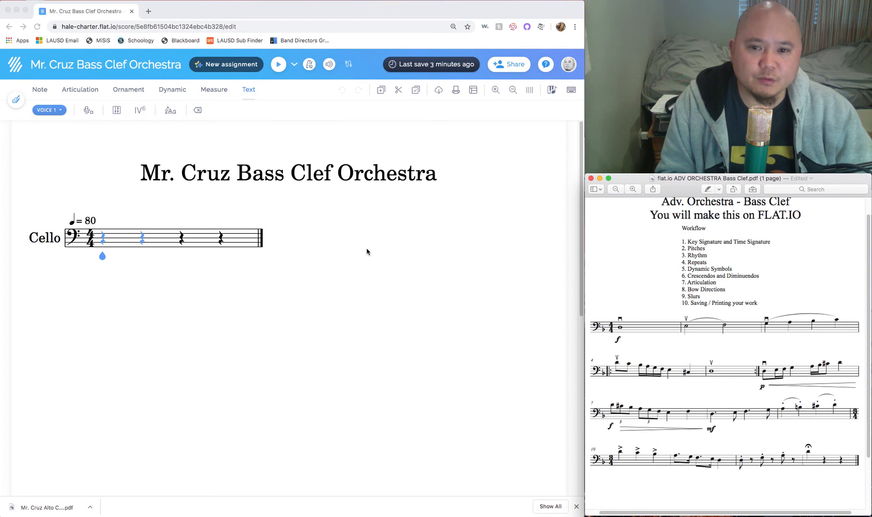
{"action": "left_click", "coordinate": [343, 253]}
{"action": "scroll", "coordinate": [646, 277], "scroll_direction": "up", "scroll_amount": 1}
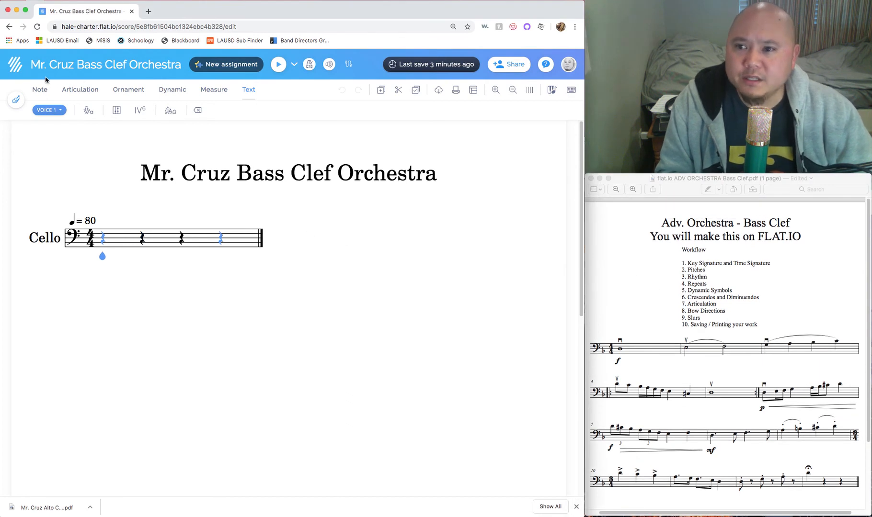
Revisit the articulation tools, return to the note tools, and move the cursor through the measure's four beats and back to the first.
{"action": "left_click", "coordinate": [33, 87]}
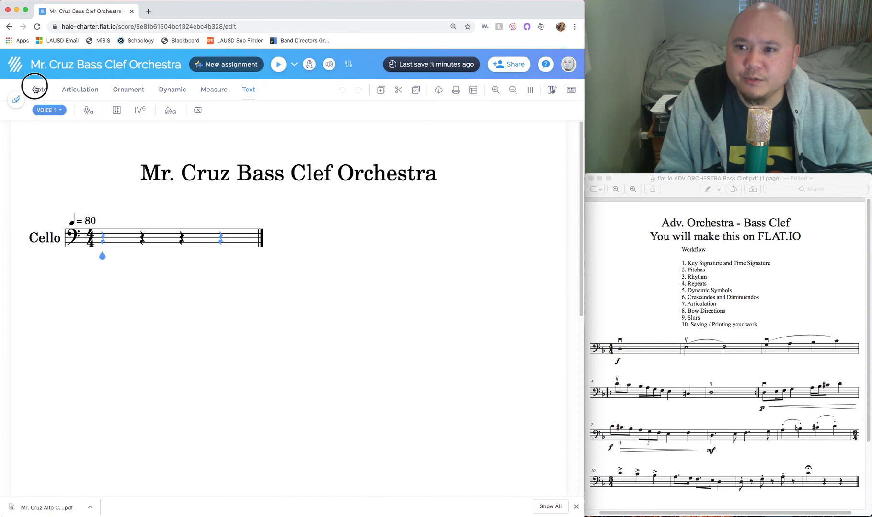
{"action": "left_click", "coordinate": [80, 90]}
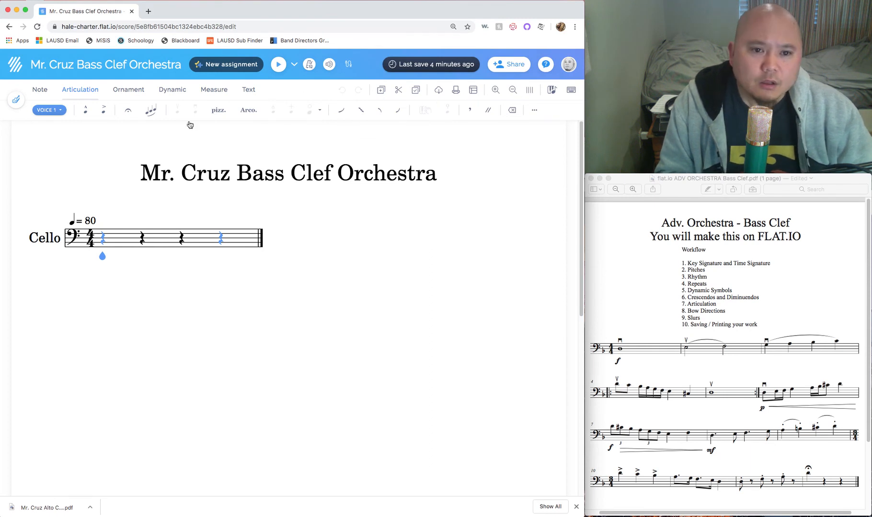
{"action": "key", "text": "Left"}
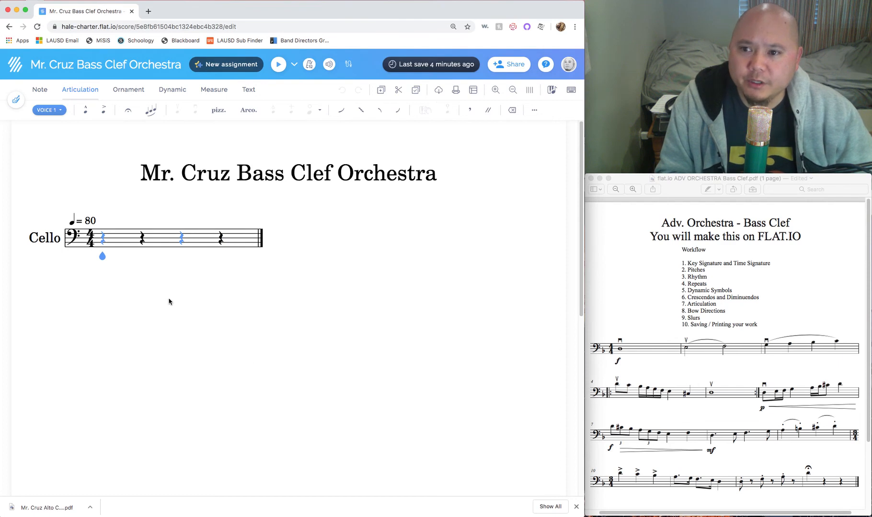
{"action": "left_click", "coordinate": [44, 91]}
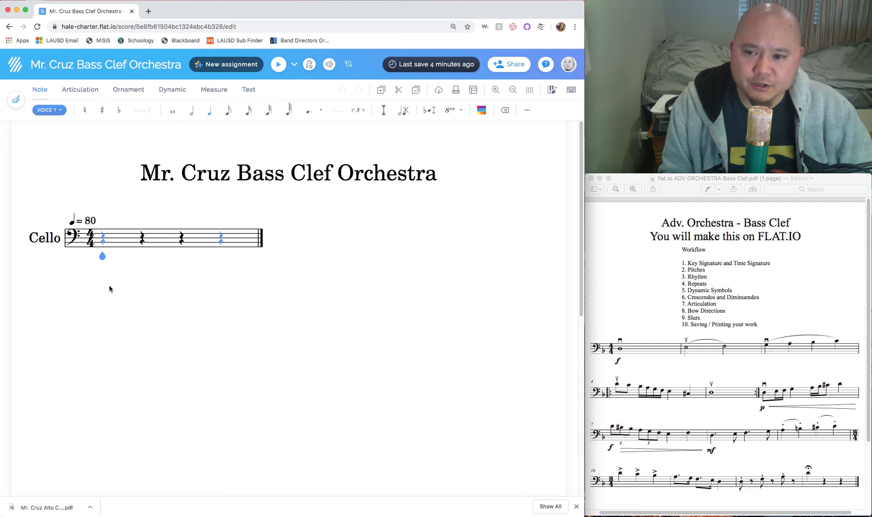
{"action": "key", "text": "Right"}
{"action": "key", "text": "Right"}
{"action": "key", "text": "Right"}
{"action": "key", "text": "Left"}
{"action": "key", "text": "Left"}
{"action": "key", "text": "Left"}
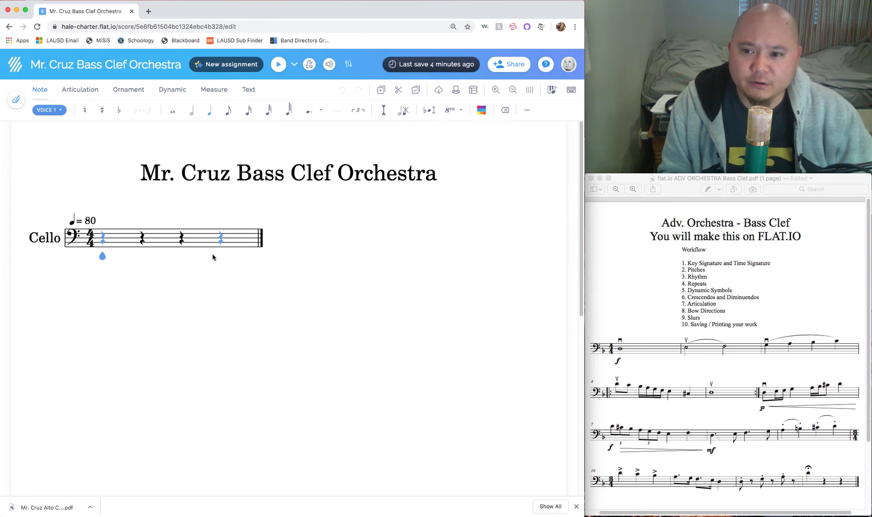
{"action": "key", "text": "Right"}
{"action": "key", "text": "Right"}
{"action": "key", "text": "Right"}
{"action": "key", "text": "Left"}
{"action": "key", "text": "Left"}
{"action": "key", "text": "Left"}
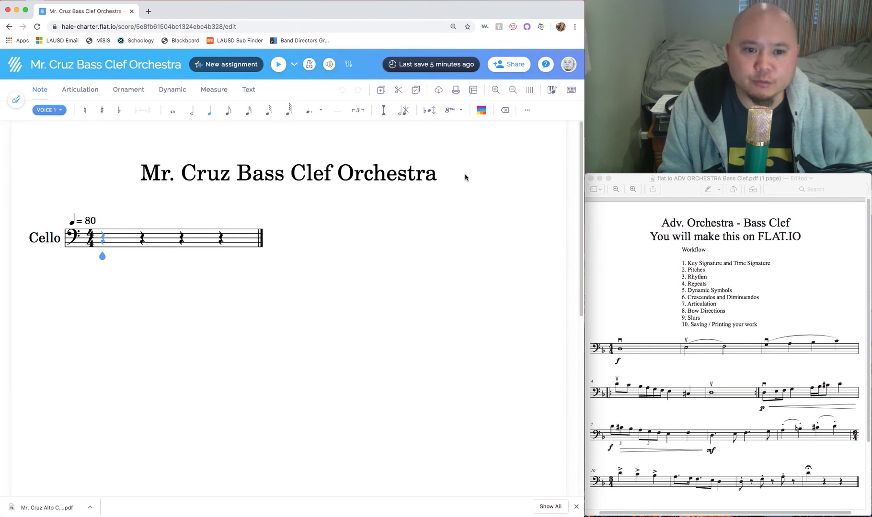
Examine the four staves of music in the assignment sheet together with the workflow list above them.
{"action": "left_click", "coordinate": [684, 224]}
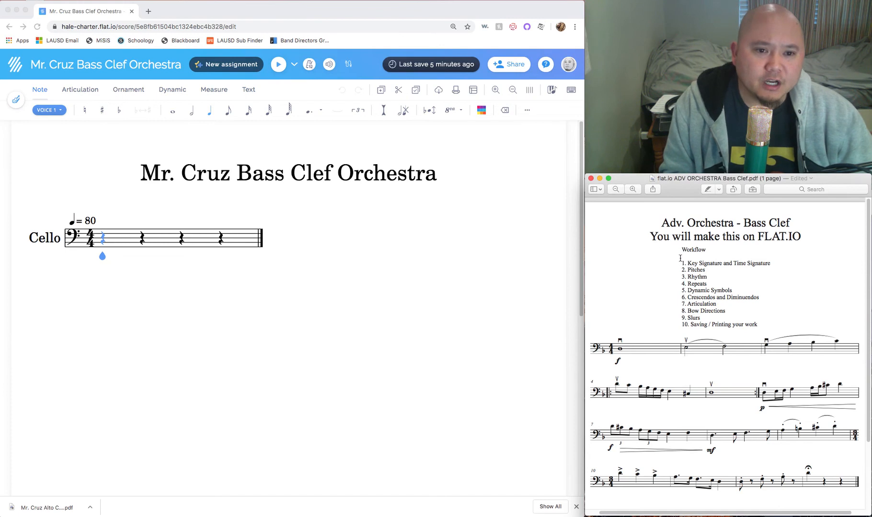
{"action": "scroll", "coordinate": [635, 324], "scroll_direction": "down", "scroll_amount": 2}
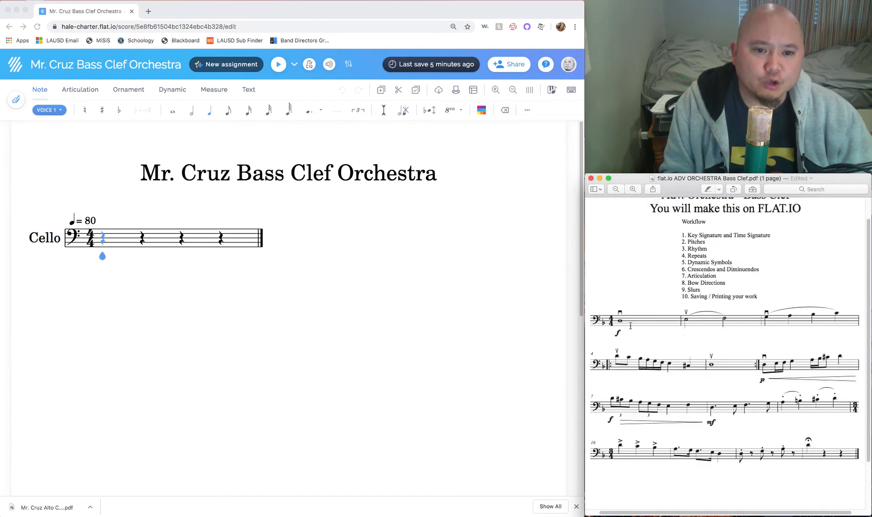
{"action": "left_click_drag", "start_coordinate": [628, 321], "coordinate": [850, 449]}
{"action": "left_click", "coordinate": [857, 467]}
{"action": "scroll", "coordinate": [637, 295], "scroll_direction": "up", "scroll_amount": 1}
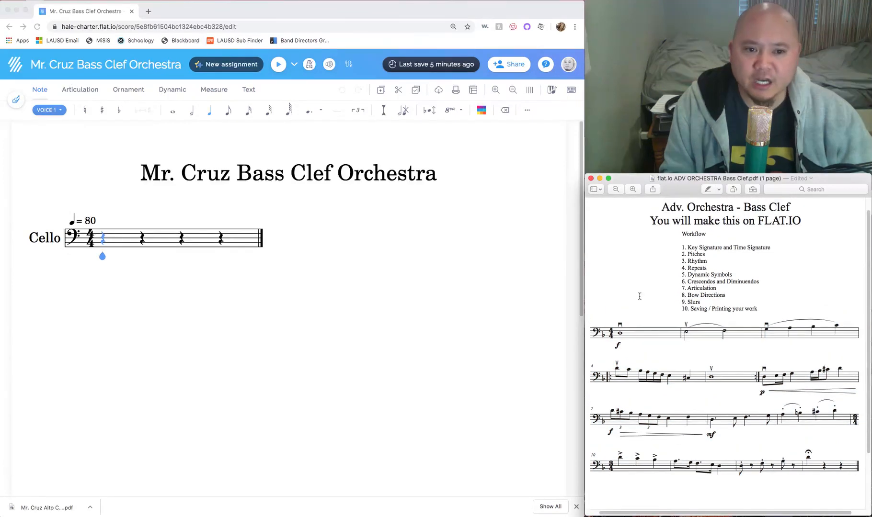
{"action": "scroll", "coordinate": [639, 296], "scroll_direction": "down", "scroll_amount": 2}
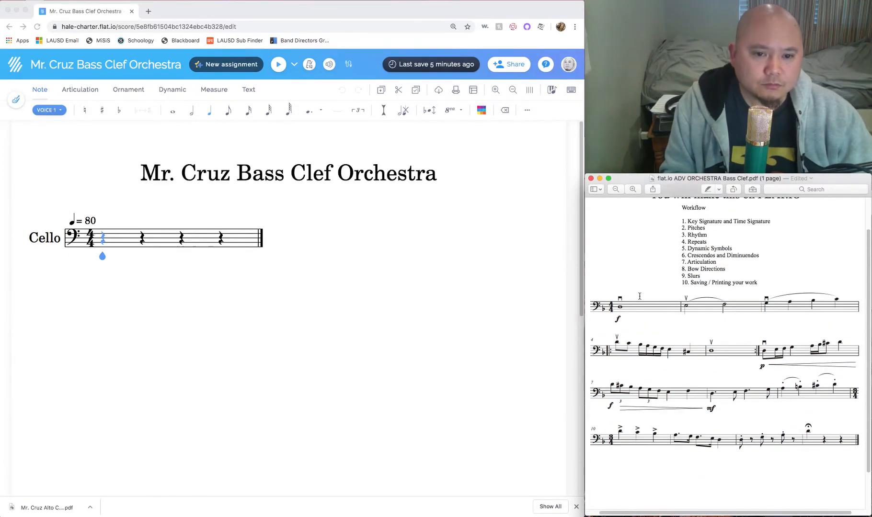
{"action": "scroll", "coordinate": [639, 295], "scroll_direction": "up", "scroll_amount": 1}
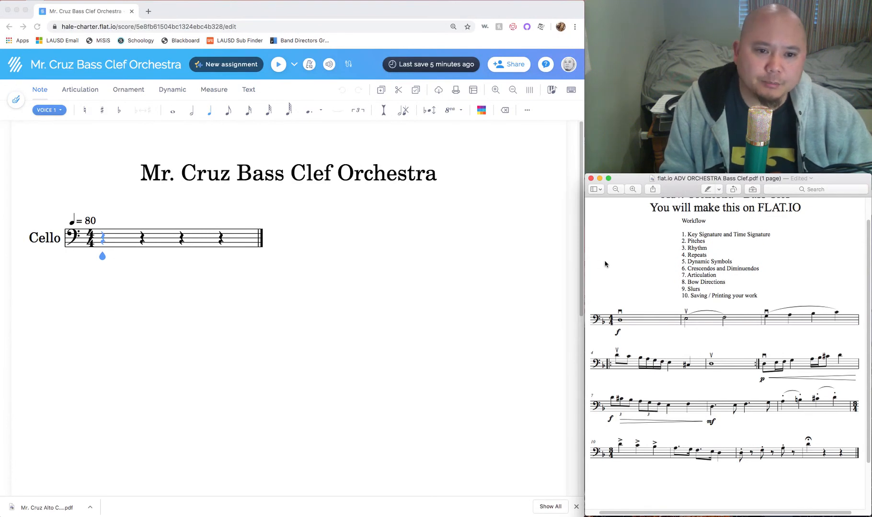
{"action": "scroll", "coordinate": [633, 273], "scroll_direction": "up", "scroll_amount": 2}
{"action": "left_click_drag", "start_coordinate": [680, 239], "coordinate": [765, 314]}
{"action": "left_click", "coordinate": [766, 313]}
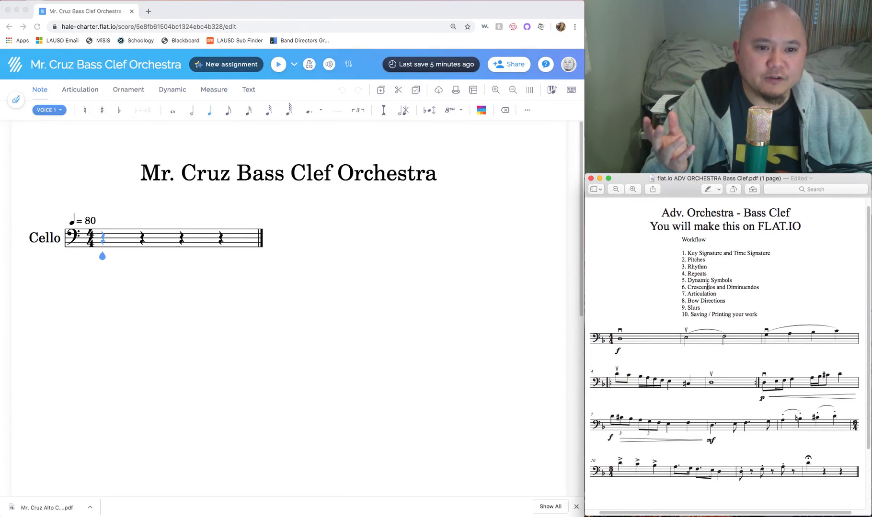
{"action": "scroll", "coordinate": [704, 285], "scroll_direction": "down", "scroll_amount": 1}
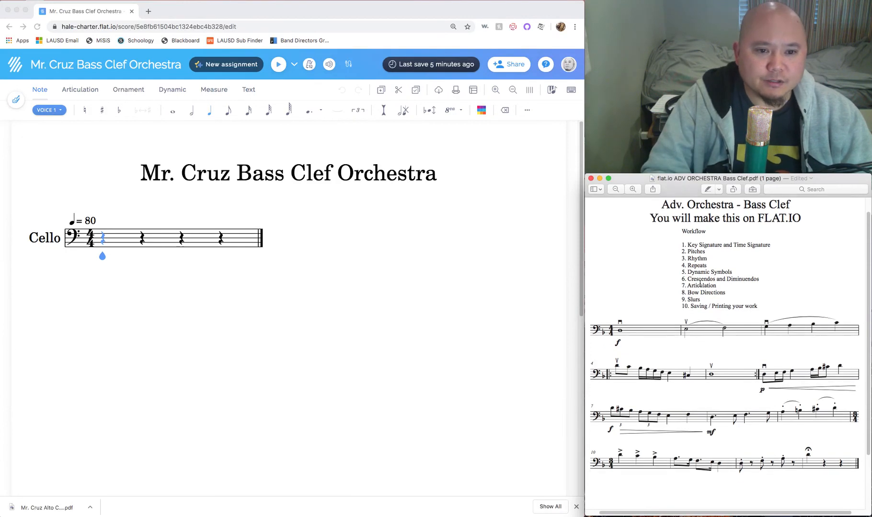
{"action": "scroll", "coordinate": [699, 285], "scroll_direction": "down", "scroll_amount": 2}
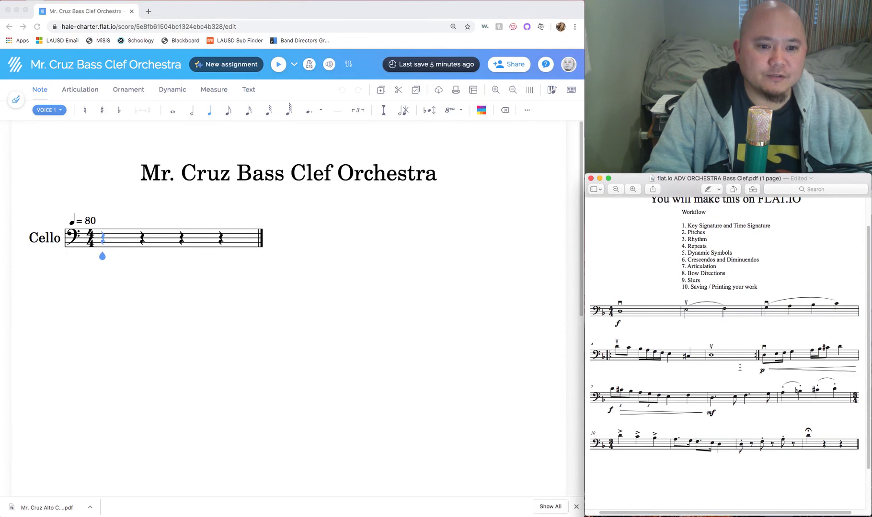
{"action": "scroll", "coordinate": [727, 324], "scroll_direction": "up", "scroll_amount": 3}
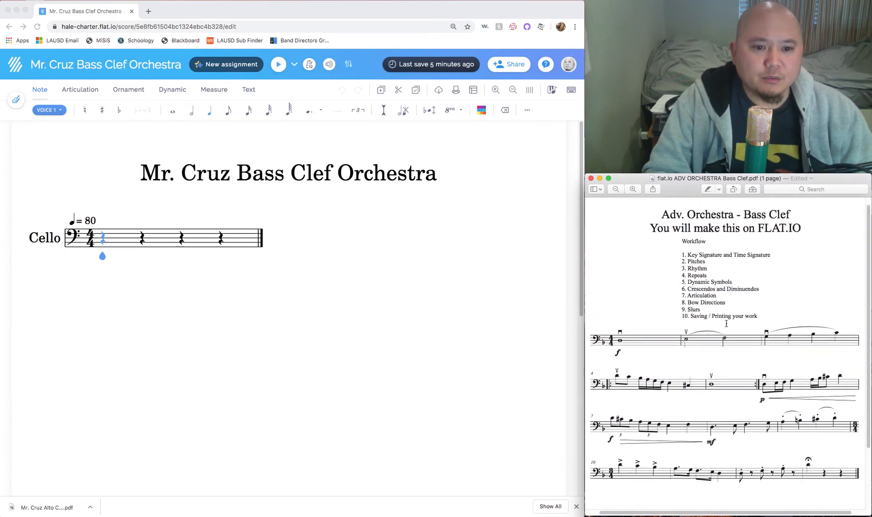
Read through the sheet's ten workflow items, from key and time signature to saving and printing.
{"action": "left_click_drag", "start_coordinate": [687, 254], "coordinate": [761, 318]}
{"action": "left_click", "coordinate": [761, 317]}
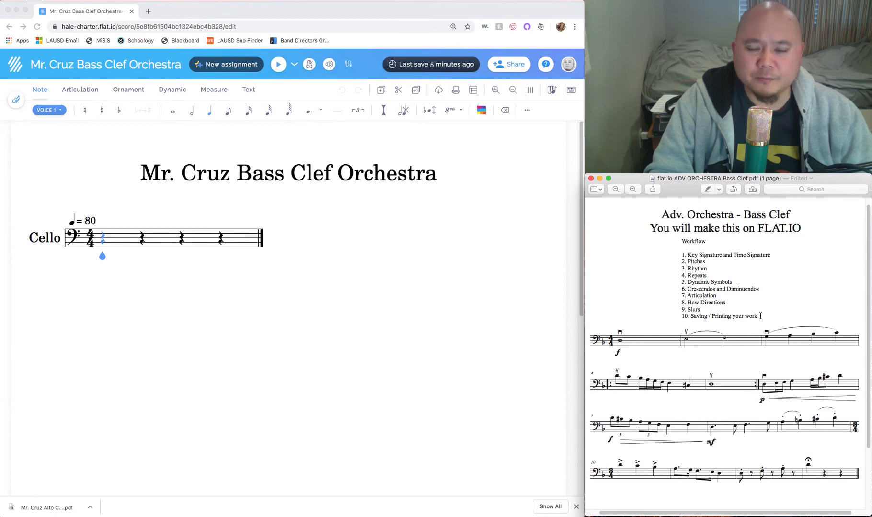
{"action": "mouse_move", "coordinate": [689, 252]}
{"action": "left_mouse_down"}
{"action": "mouse_move", "coordinate": [728, 282]}
{"action": "mouse_move", "coordinate": [759, 259]}
{"action": "left_mouse_up"}
{"action": "left_click", "coordinate": [726, 261]}
{"action": "left_click", "coordinate": [693, 264]}
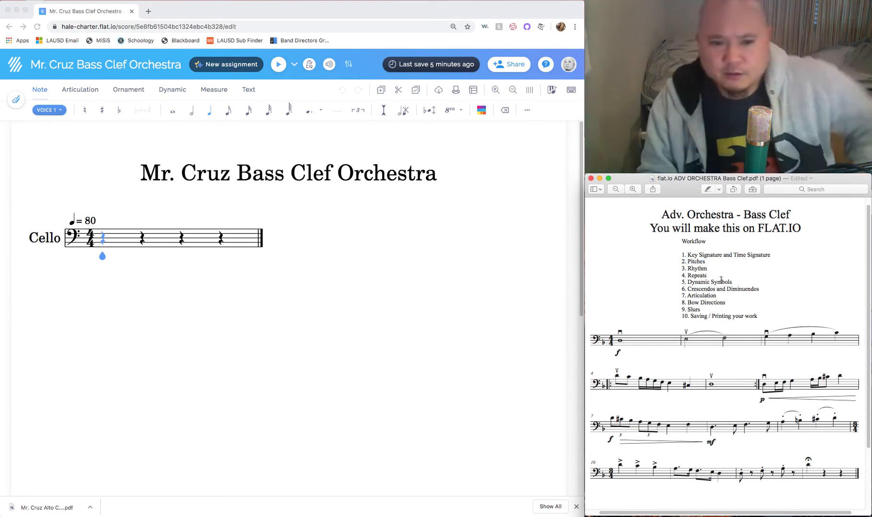
{"action": "left_click", "coordinate": [692, 311]}
{"action": "left_click_drag", "start_coordinate": [693, 318], "coordinate": [755, 322]}
{"action": "left_click", "coordinate": [770, 316]}
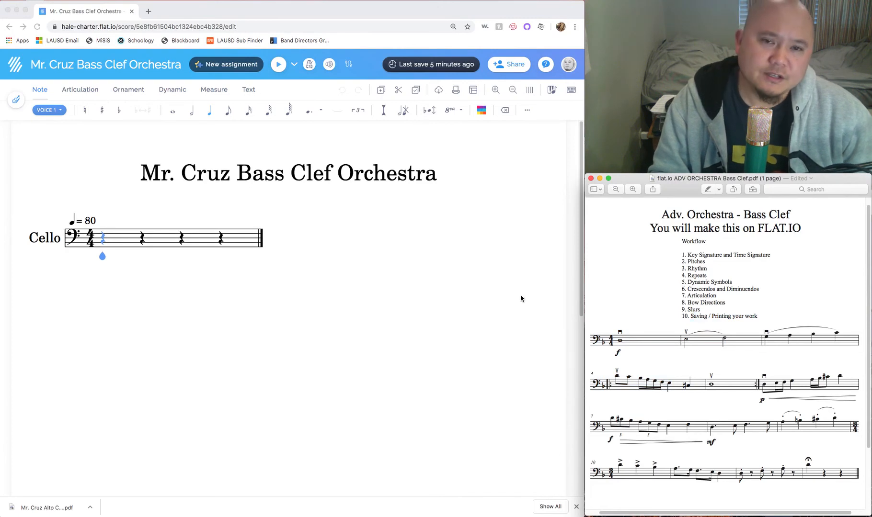
{"action": "left_click", "coordinate": [455, 285]}
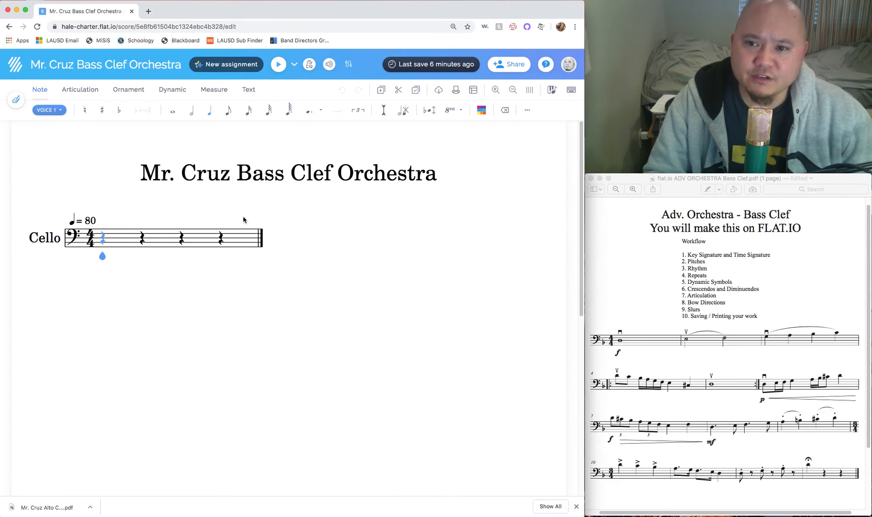
Highlight the first workflow item, "Key Signature and Time Signature", in the assignment sheet.
{"action": "left_click", "coordinate": [692, 277]}
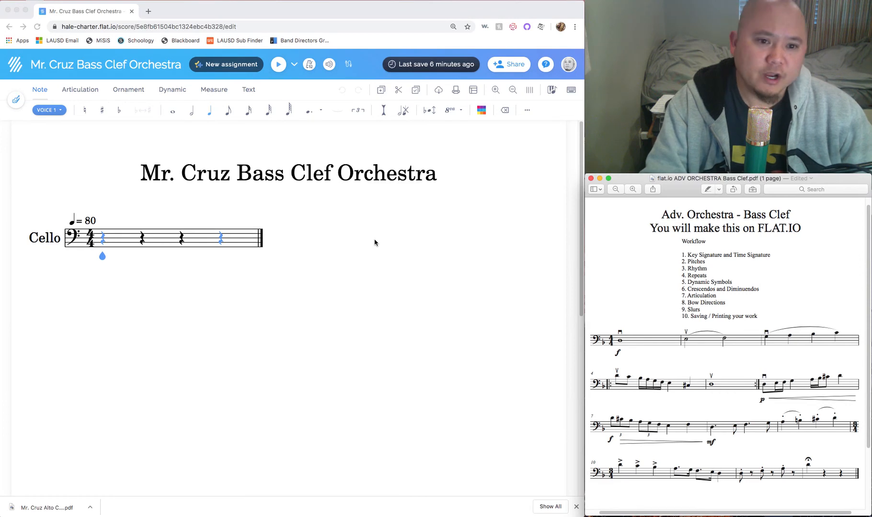
{"action": "scroll", "coordinate": [706, 325], "scroll_direction": "down", "scroll_amount": 5}
{"action": "scroll", "coordinate": [705, 325], "scroll_direction": "up", "scroll_amount": 6}
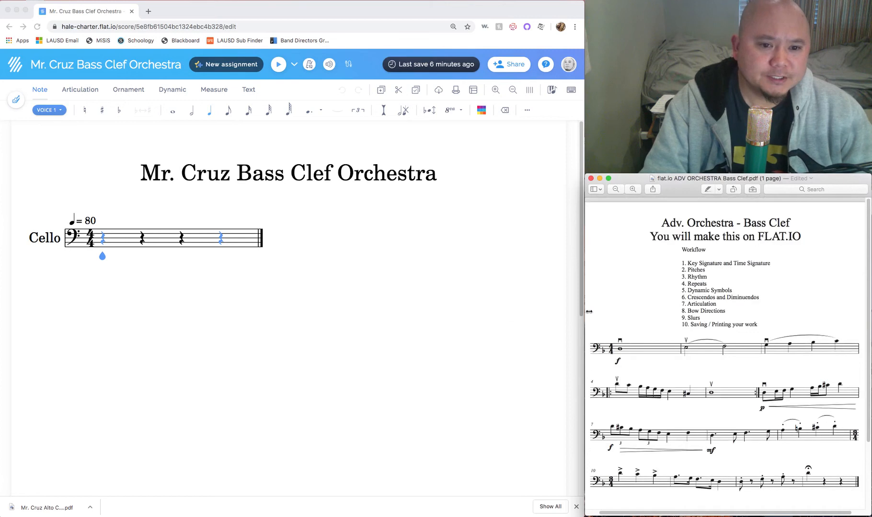
{"action": "scroll", "coordinate": [520, 307], "scroll_direction": "down", "scroll_amount": 3}
{"action": "scroll", "coordinate": [420, 284], "scroll_direction": "up", "scroll_amount": 3}
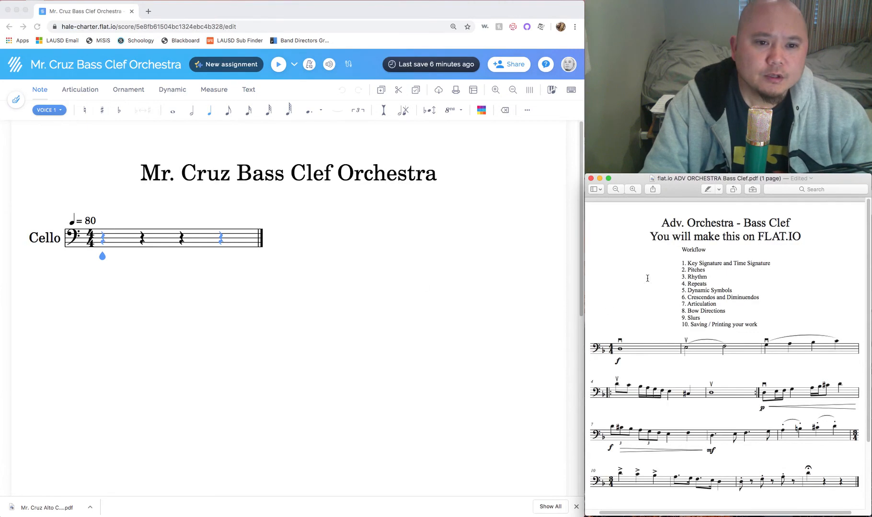
{"action": "left_click_drag", "start_coordinate": [682, 263], "coordinate": [758, 263]}
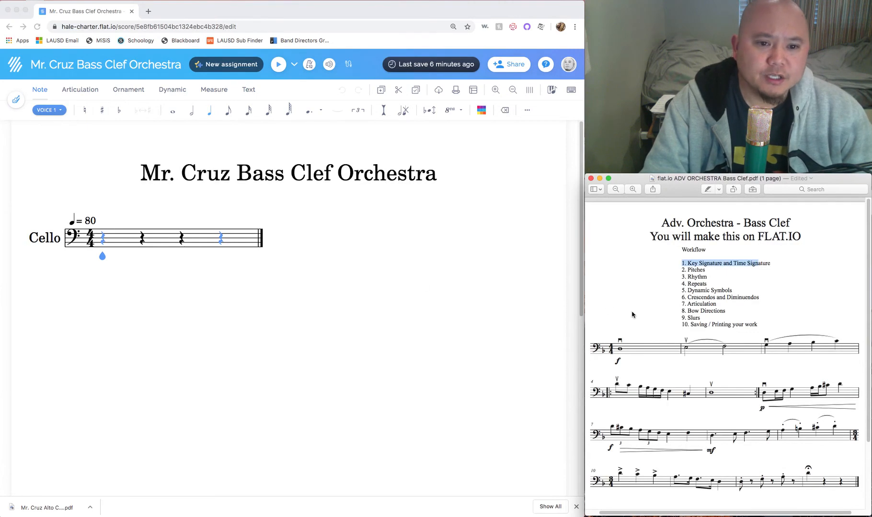
Highlight "Key Signature and Time Signature" in the assignment sheet and examine both signatures at the start of its first staff.
{"action": "left_click", "coordinate": [358, 253]}
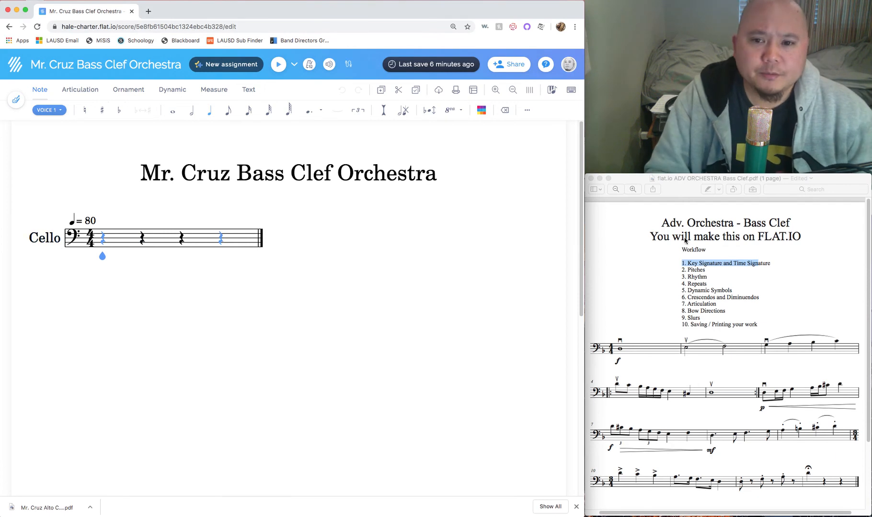
{"action": "left_click", "coordinate": [673, 264]}
{"action": "left_click_drag", "start_coordinate": [674, 264], "coordinate": [769, 263]}
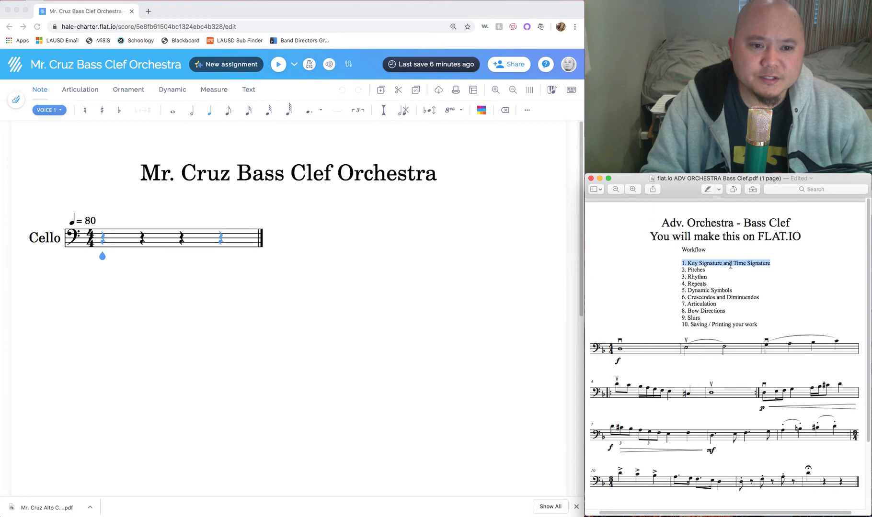
{"action": "left_click", "coordinate": [612, 348]}
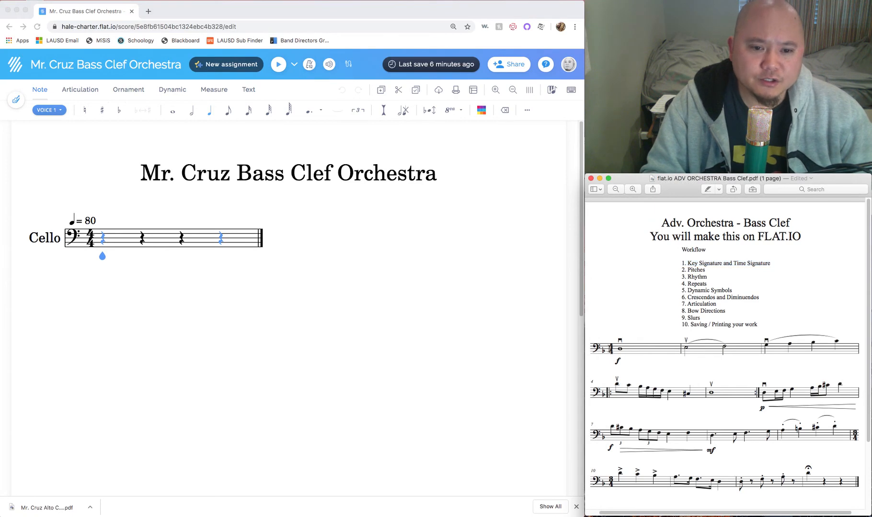
{"action": "left_click_drag", "start_coordinate": [608, 352], "coordinate": [602, 353]}
{"action": "left_click", "coordinate": [599, 355]}
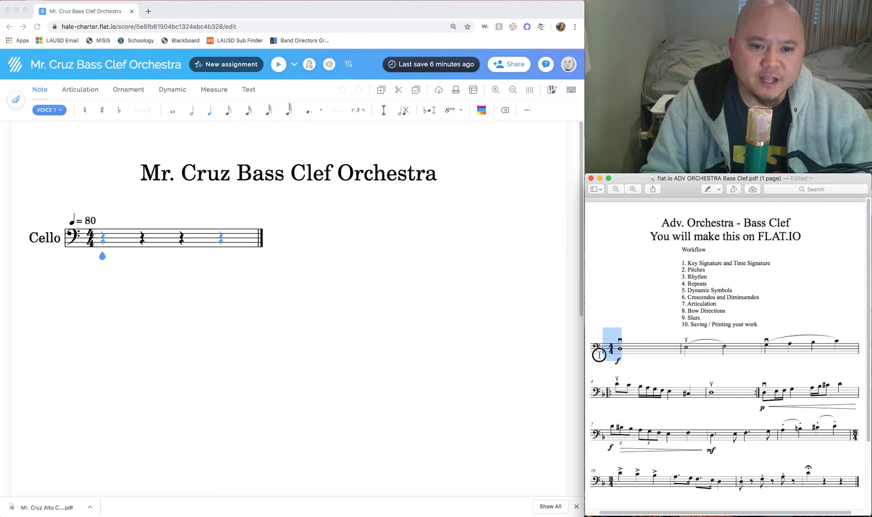
{"action": "left_click", "coordinate": [603, 353]}
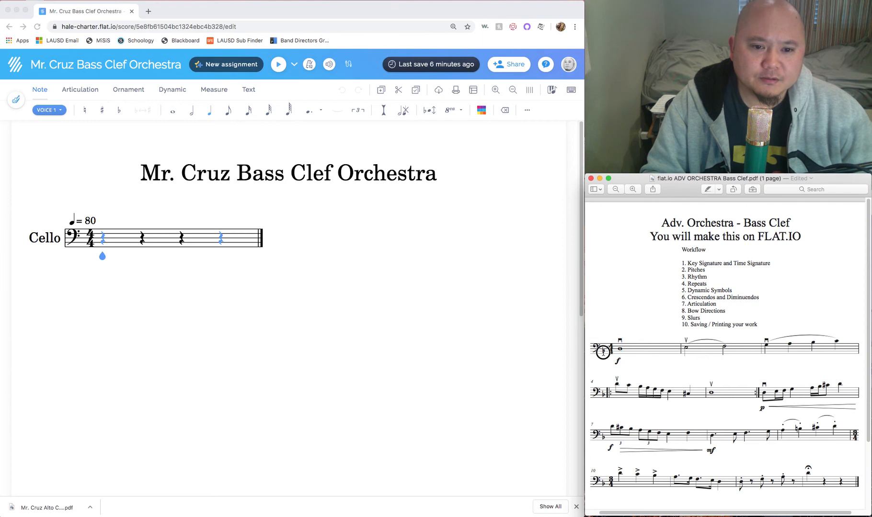
Set the cello part's key signature to one flat, keeping the change applied to all parts.
{"action": "left_click", "coordinate": [83, 236]}
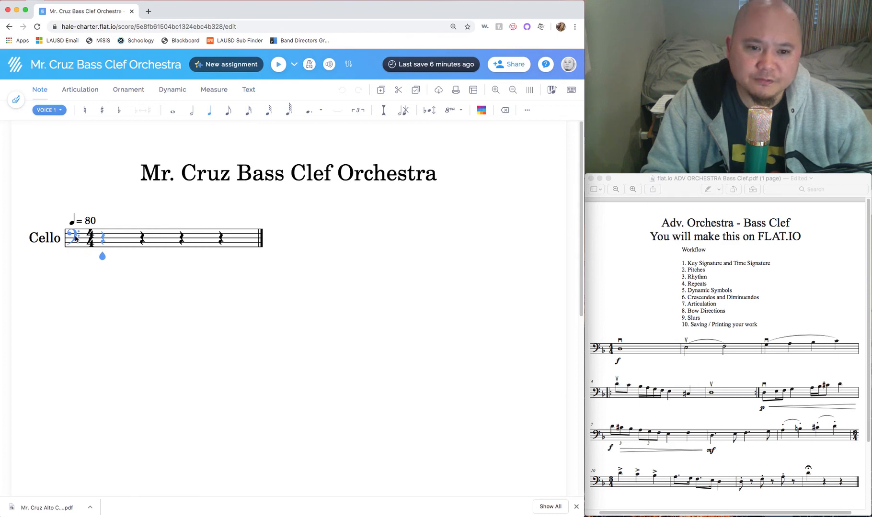
{"action": "left_click", "coordinate": [83, 233]}
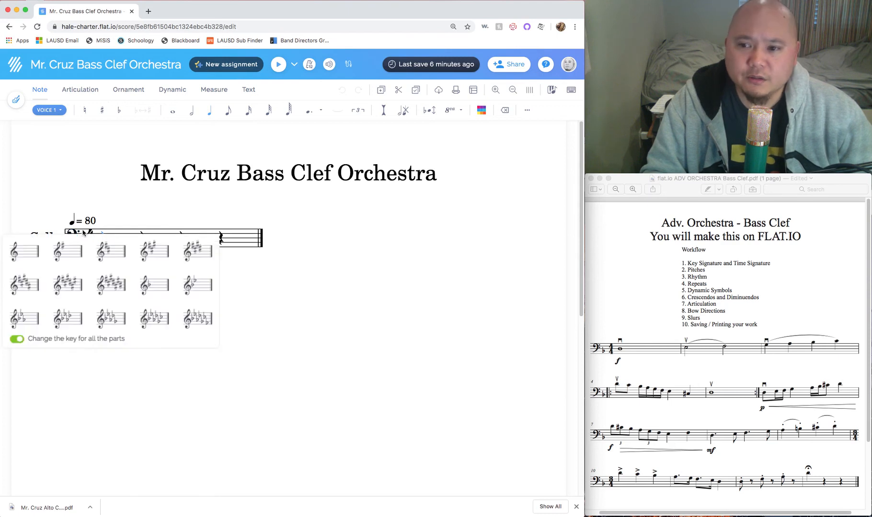
{"action": "left_click", "coordinate": [157, 289]}
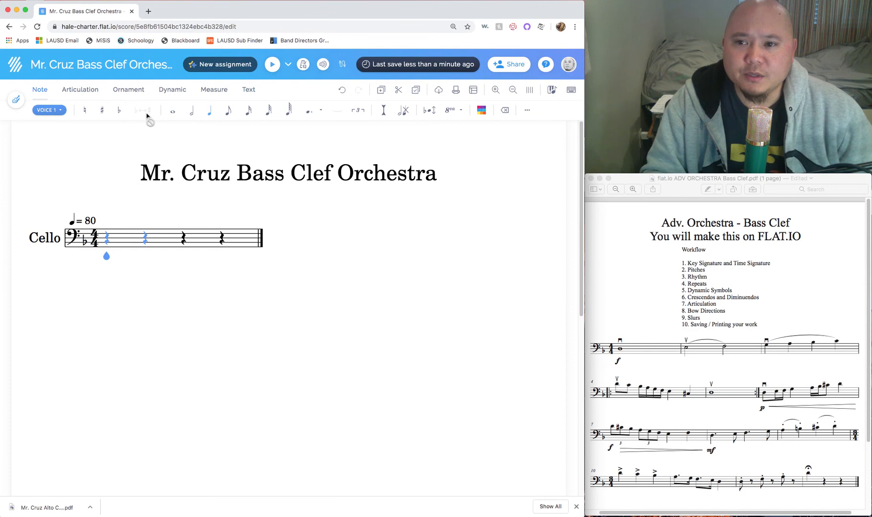
Try a six-flat key signature using the measure tools and return the key to one flat.
{"action": "left_click", "coordinate": [145, 238], "text": "shift"}
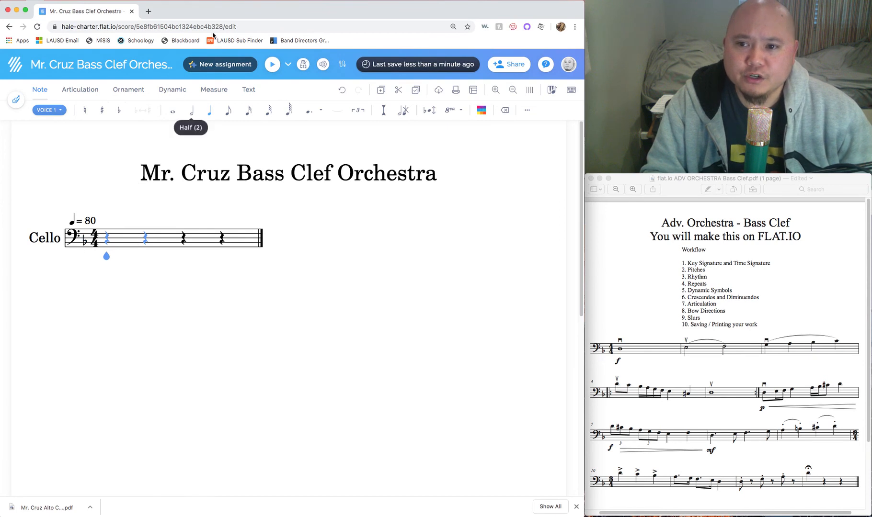
{"action": "left_click", "coordinate": [213, 91]}
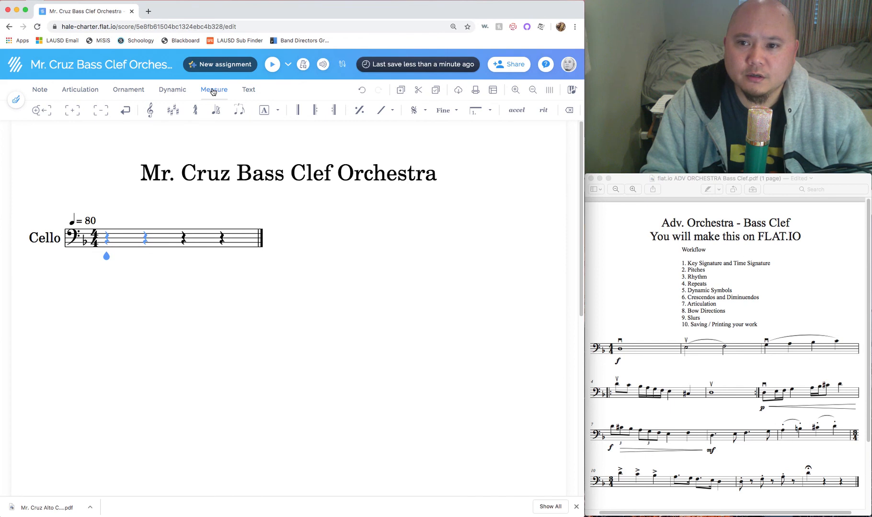
{"action": "left_click", "coordinate": [173, 113]}
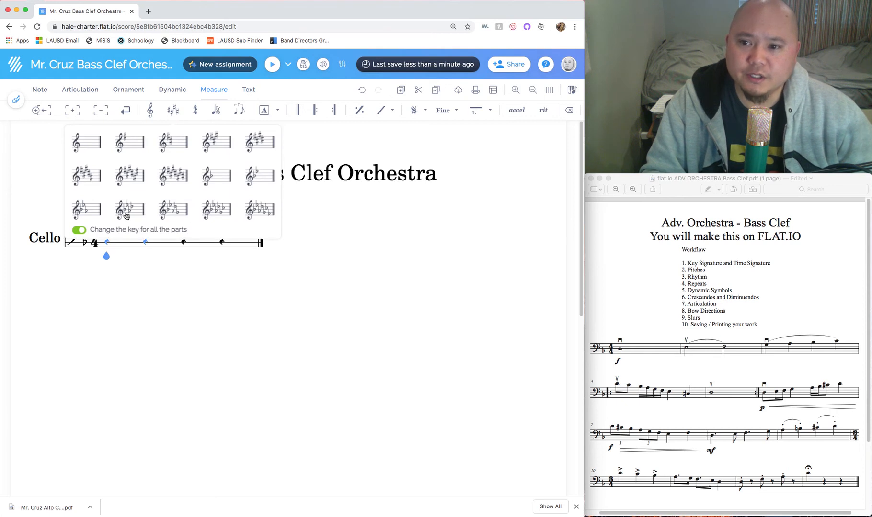
{"action": "left_click", "coordinate": [214, 210]}
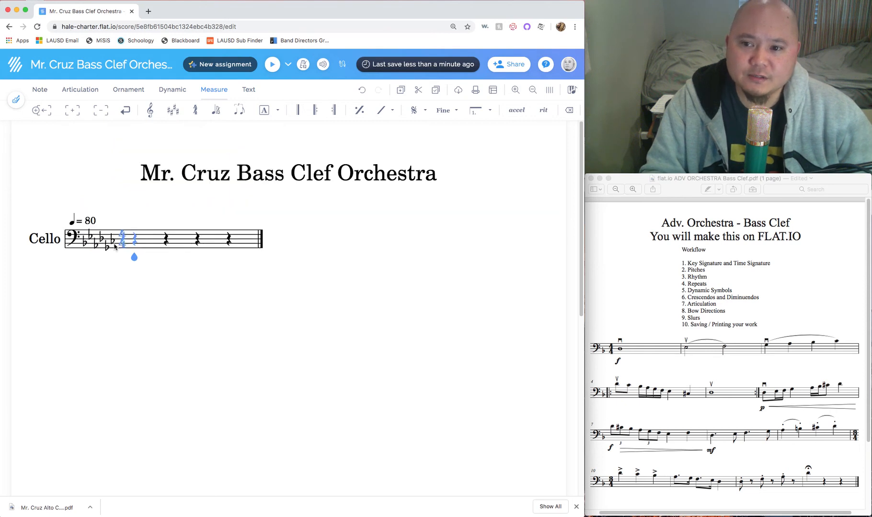
{"action": "left_click", "coordinate": [173, 111]}
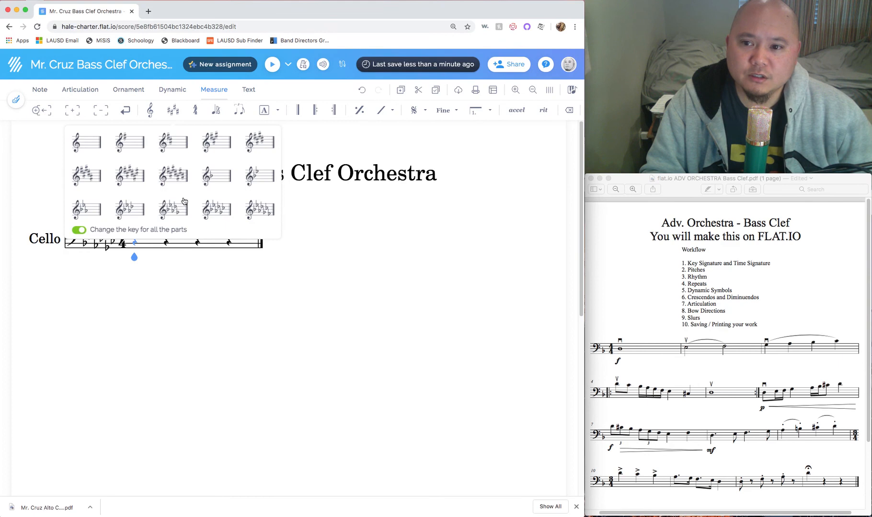
{"action": "left_click", "coordinate": [216, 177]}
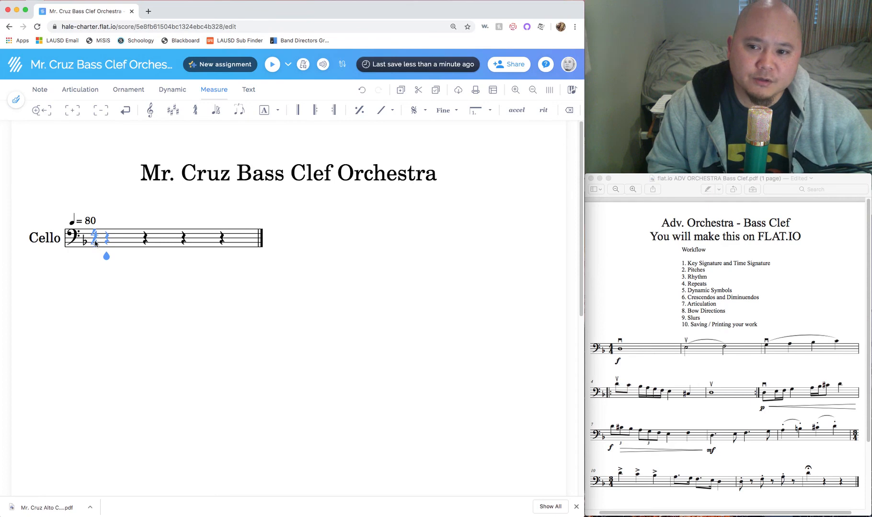
Try a 6/8 time signature from the one on the staff and return it to 4/4.
{"action": "left_click", "coordinate": [95, 243]}
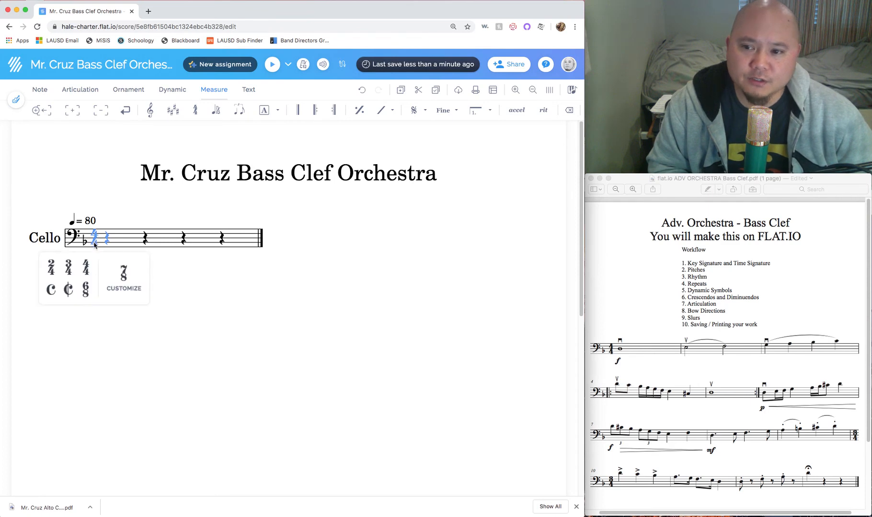
{"action": "left_click", "coordinate": [86, 296]}
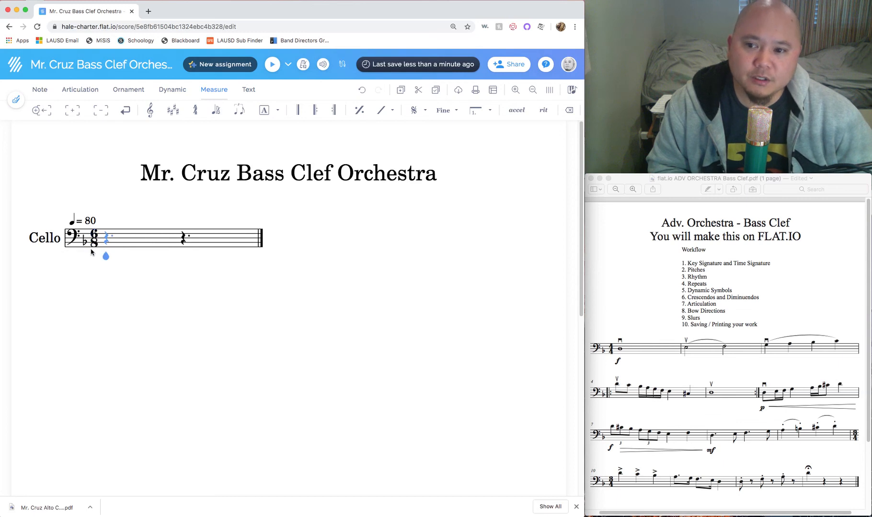
{"action": "left_click", "coordinate": [93, 244]}
{"action": "left_click", "coordinate": [86, 272]}
Check the time signature at the start of the assignment sheet's first staff.
{"action": "left_click", "coordinate": [615, 348]}
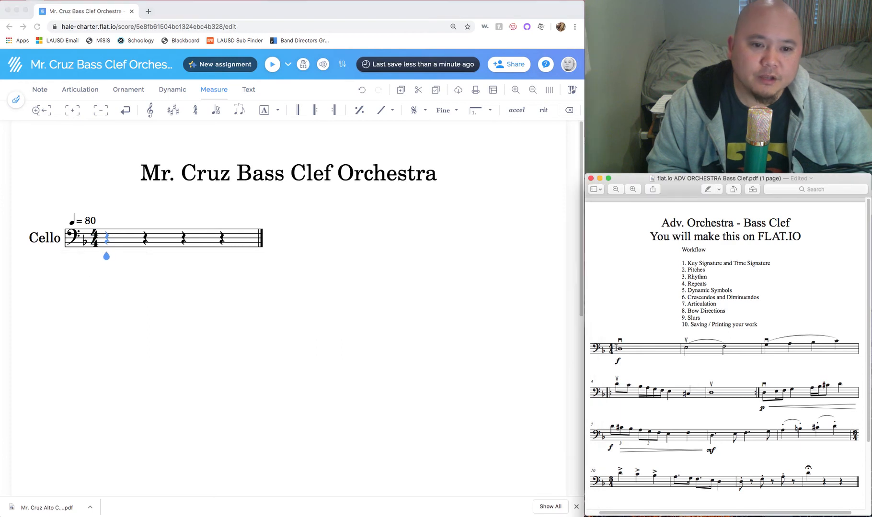
{"action": "left_click_drag", "start_coordinate": [610, 351], "coordinate": [615, 352]}
{"action": "left_click", "coordinate": [626, 350]}
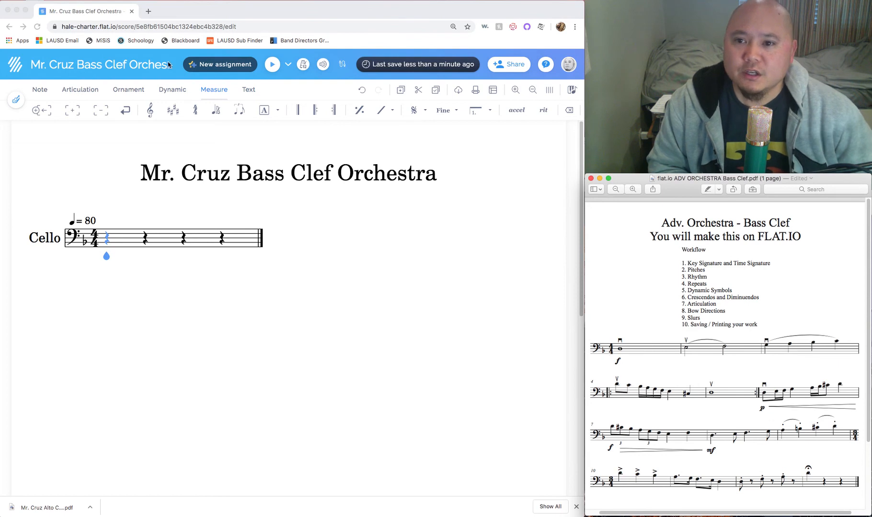
Try a cut-time signature using the measure tools and restore the 4/4 time signature.
{"action": "left_click", "coordinate": [209, 95]}
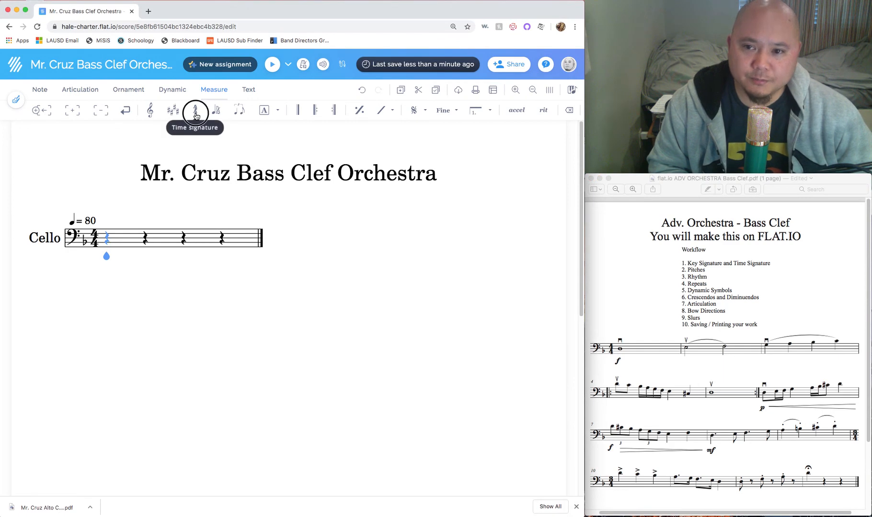
{"action": "left_click", "coordinate": [196, 111]}
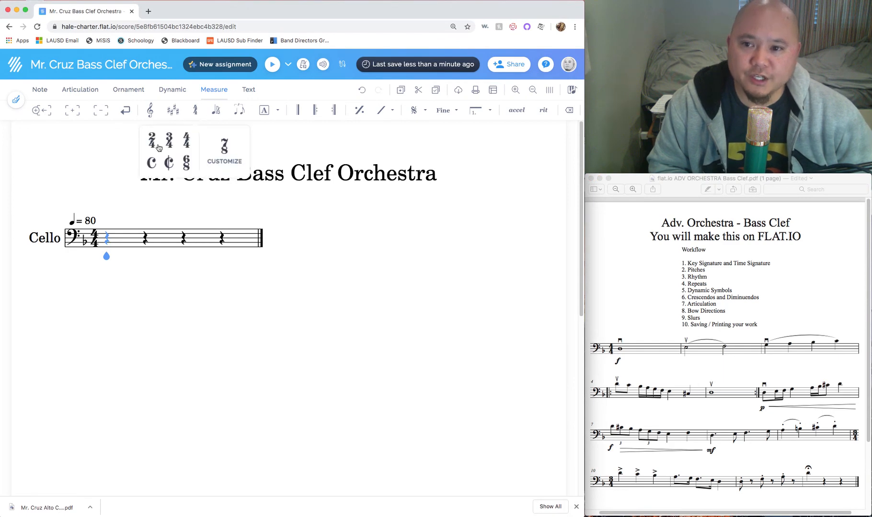
{"action": "left_click", "coordinate": [169, 163]}
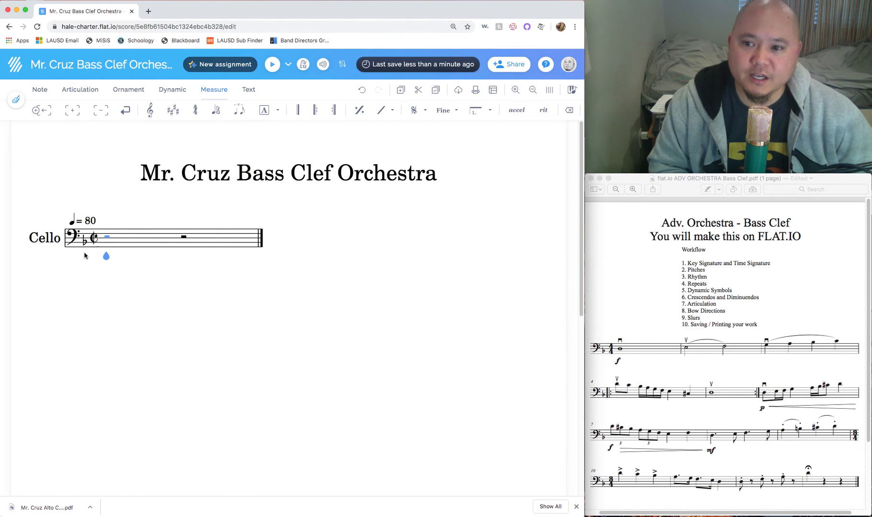
{"action": "left_click", "coordinate": [195, 111]}
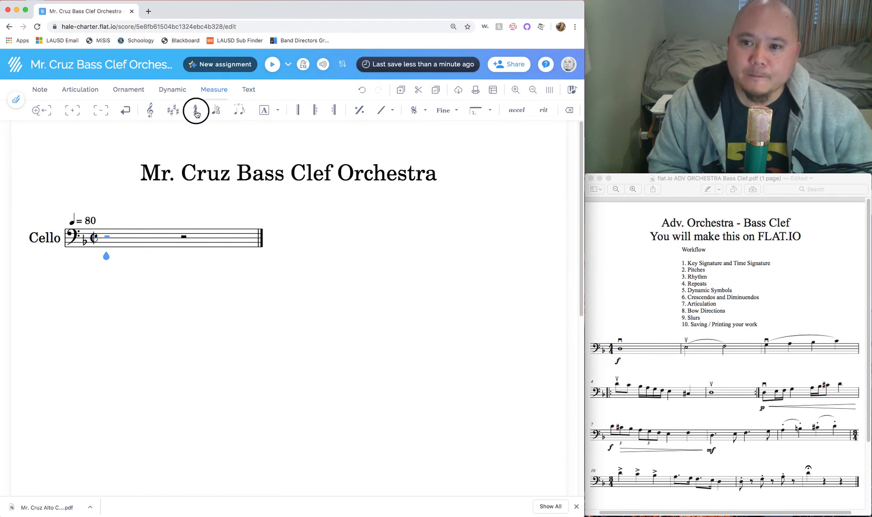
{"action": "left_click", "coordinate": [185, 145]}
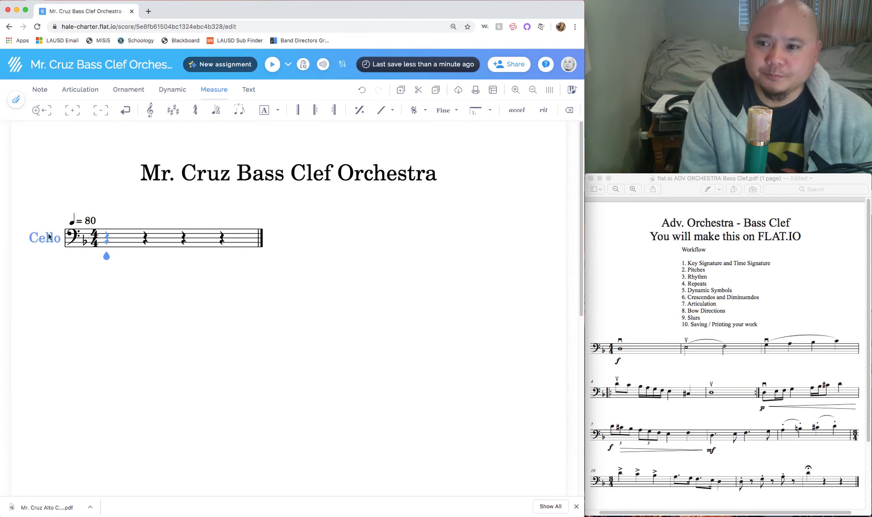
Open the tempo marking above the staff and save it at quarter note = 80.
{"action": "left_click", "coordinate": [87, 223]}
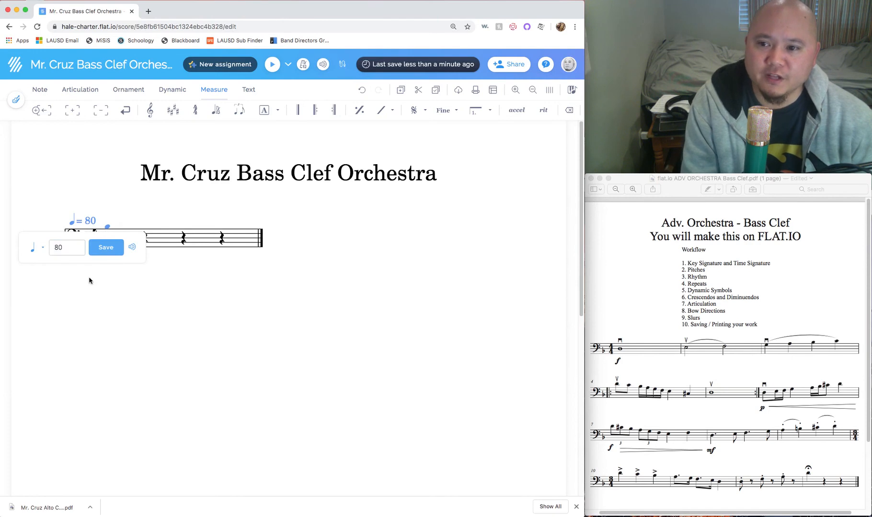
{"action": "left_click", "coordinate": [102, 248]}
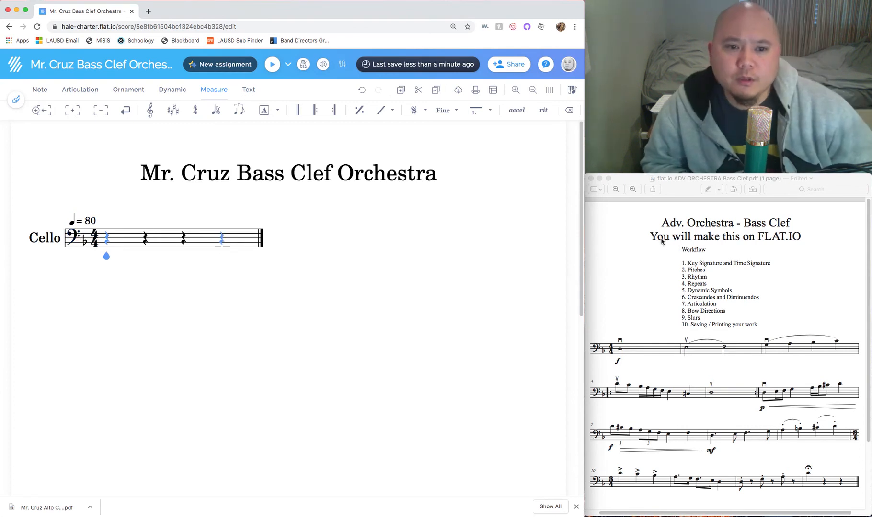
Highlight workflow items "Pitches" and "Rhythm" in the assignment sheet and bring up the score's note tools.
{"action": "left_click", "coordinate": [682, 269]}
{"action": "left_click_drag", "start_coordinate": [682, 269], "coordinate": [725, 275]}
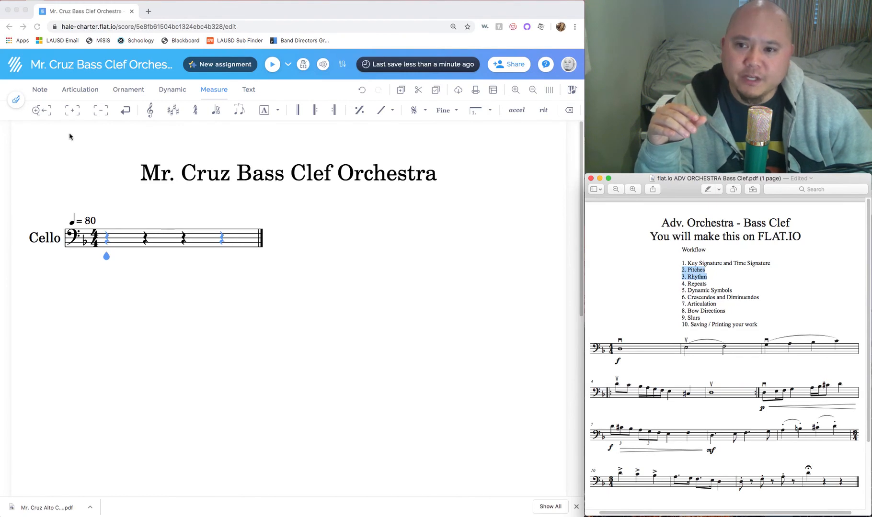
{"action": "left_click", "coordinate": [40, 91]}
{"action": "left_click", "coordinate": [40, 92]}
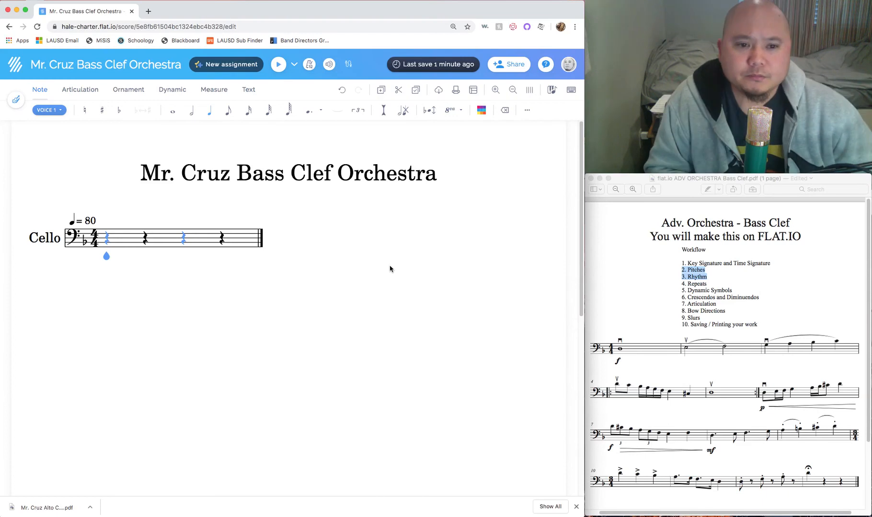
Look over the assignment sheet's staves and examine the first measure's pitch and rhythm.
{"action": "scroll", "coordinate": [668, 405], "scroll_direction": "down", "scroll_amount": 3}
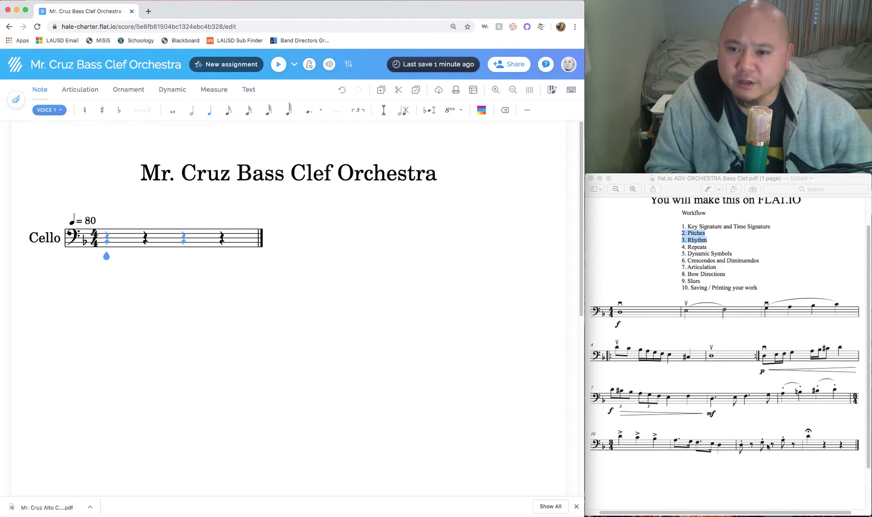
{"action": "scroll", "coordinate": [671, 354], "scroll_direction": "up", "scroll_amount": 1}
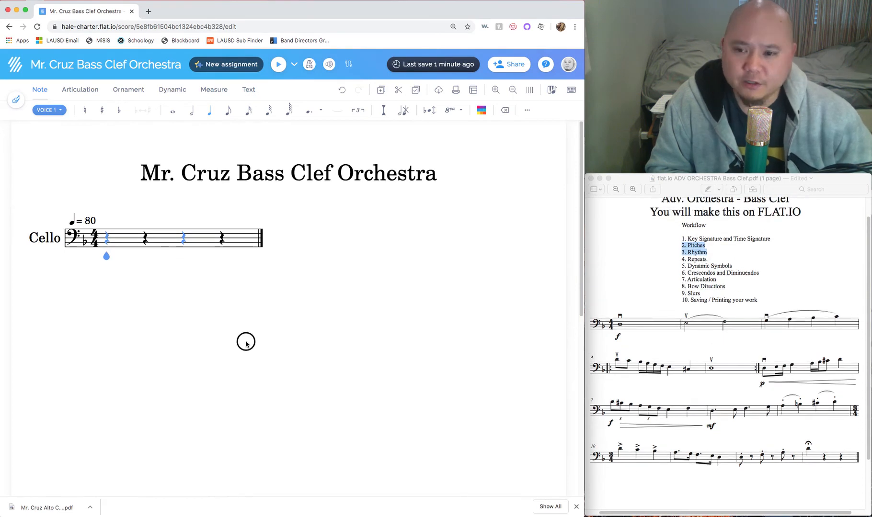
{"action": "left_click", "coordinate": [641, 338]}
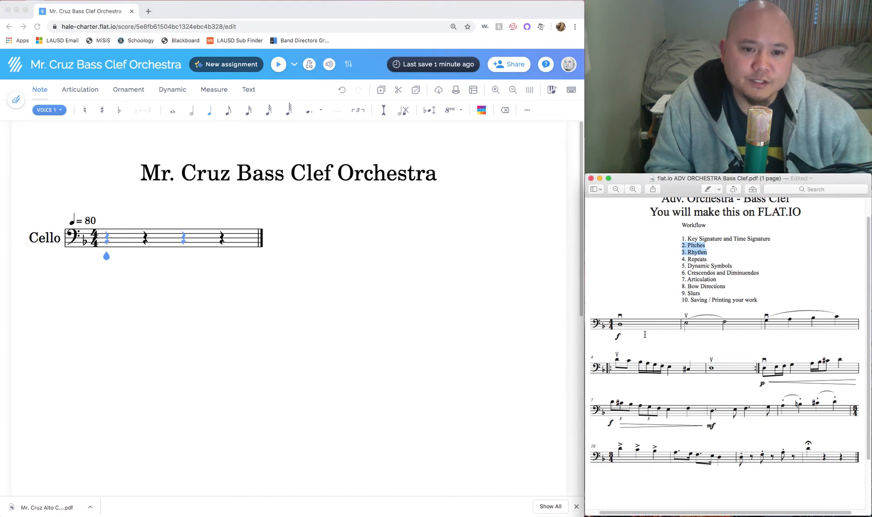
{"action": "left_click", "coordinate": [623, 335]}
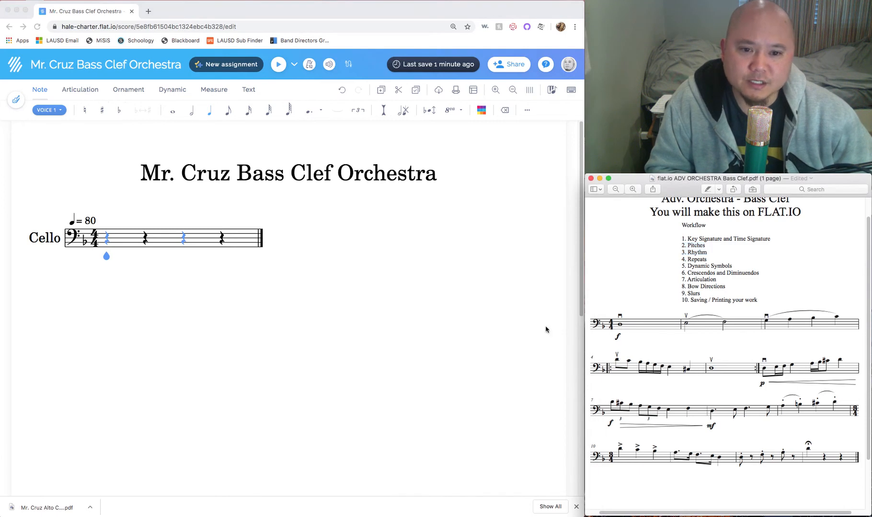
Enter a whole-note D on the middle line of the cello staff's first measure.
{"action": "left_click", "coordinate": [303, 310]}
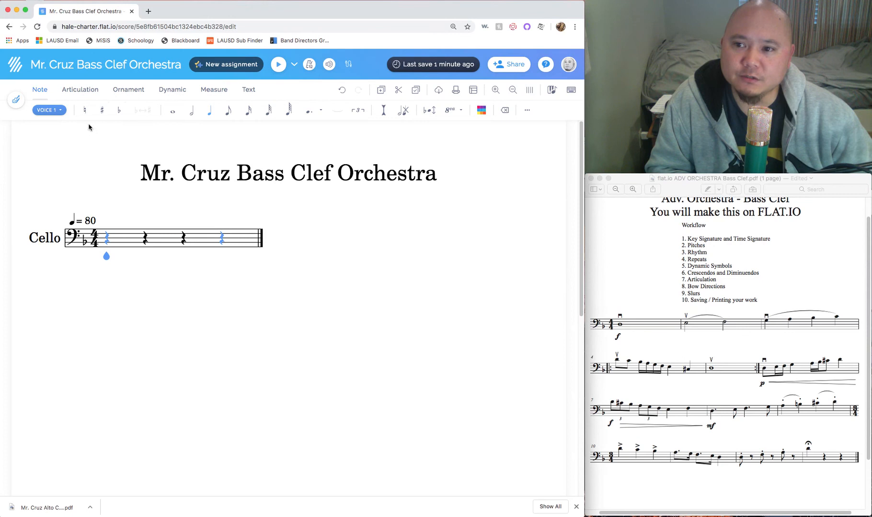
{"action": "left_click", "coordinate": [39, 91]}
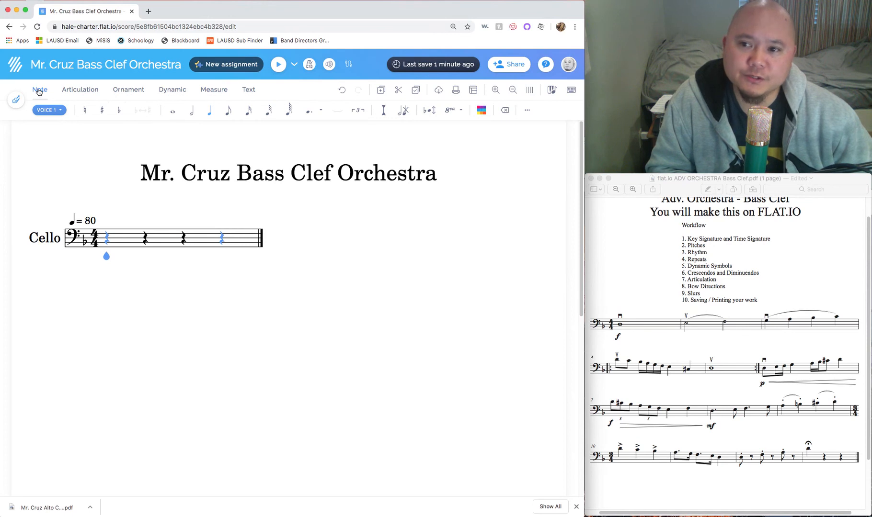
{"action": "left_click", "coordinate": [173, 115]}
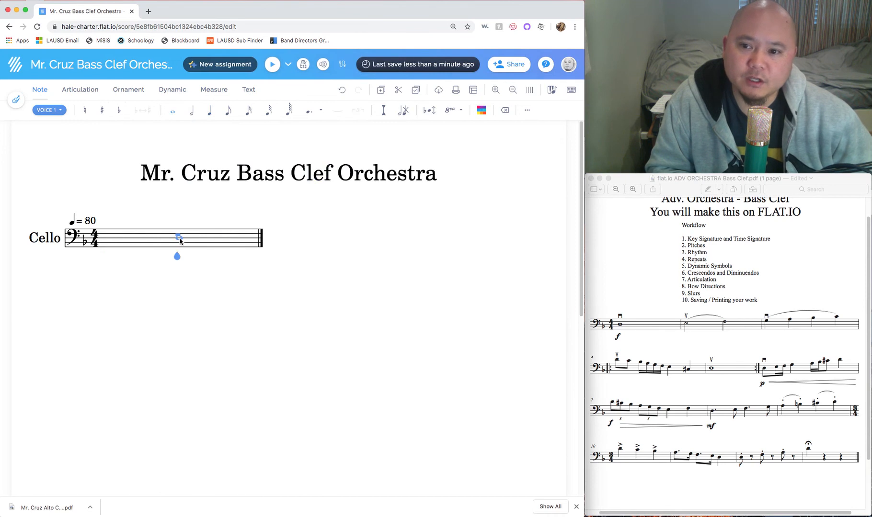
{"action": "left_click", "coordinate": [180, 239]}
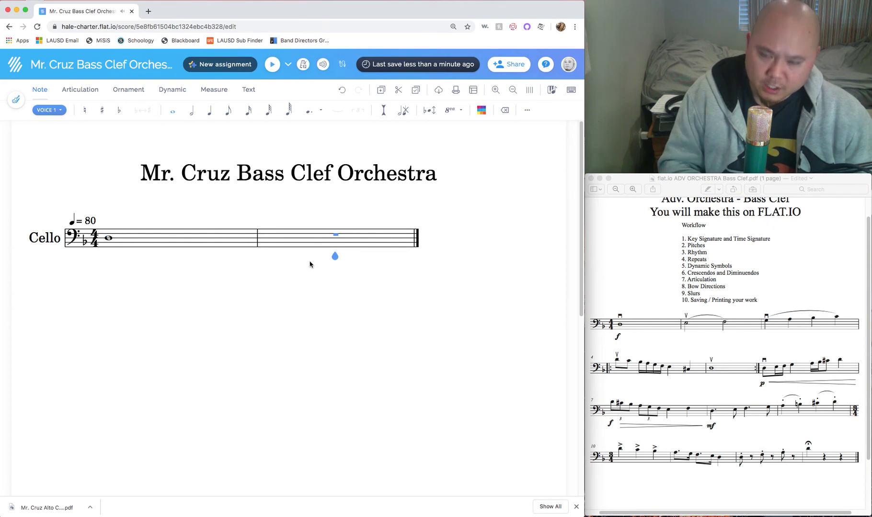
Undo the first measure's note entry and re-enter it as a whole-note D.
{"action": "key", "text": "super+z"}
{"action": "key", "text": "super+z"}
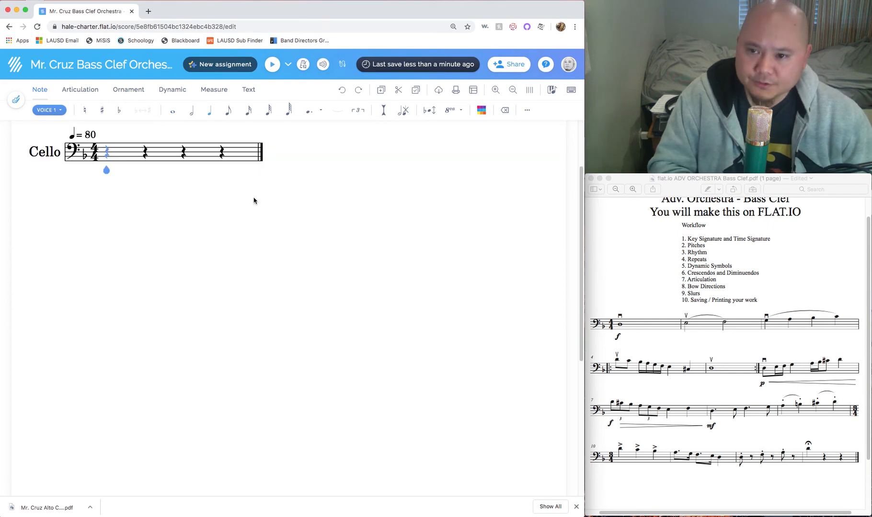
{"action": "left_click", "coordinate": [174, 114]}
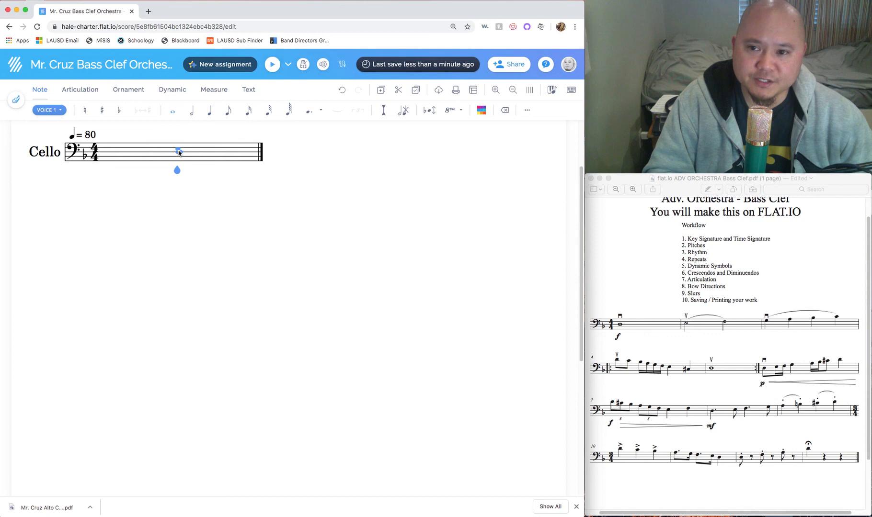
{"action": "key", "text": "d"}
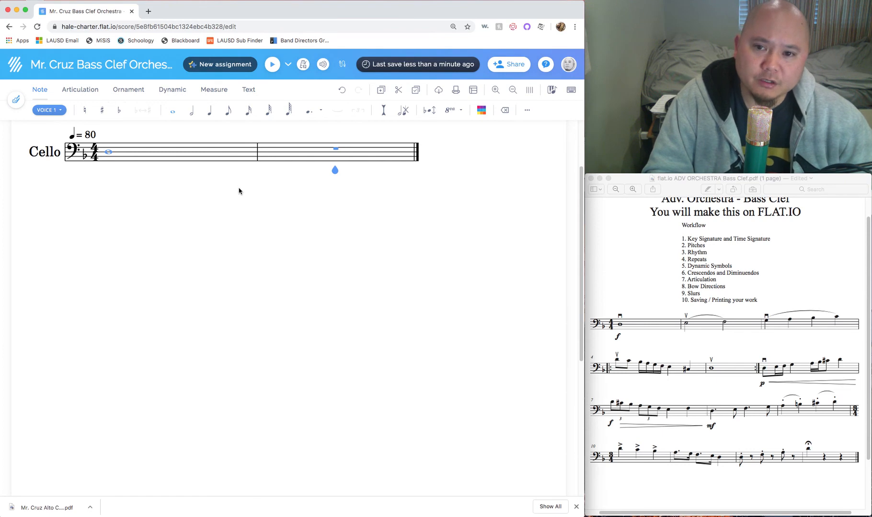
{"action": "scroll", "coordinate": [239, 191], "scroll_direction": "up", "scroll_amount": 2}
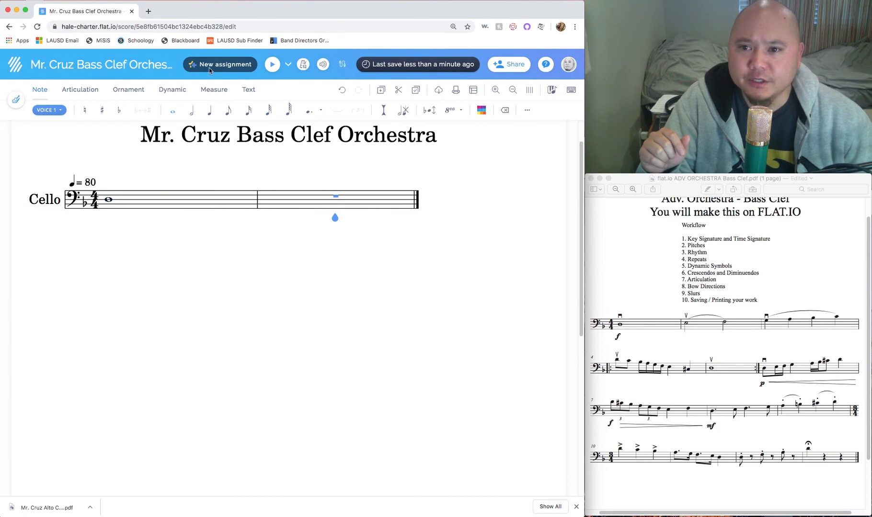
Enter half notes E and F in the second measure, following the assignment sheet.
{"action": "left_click", "coordinate": [690, 326]}
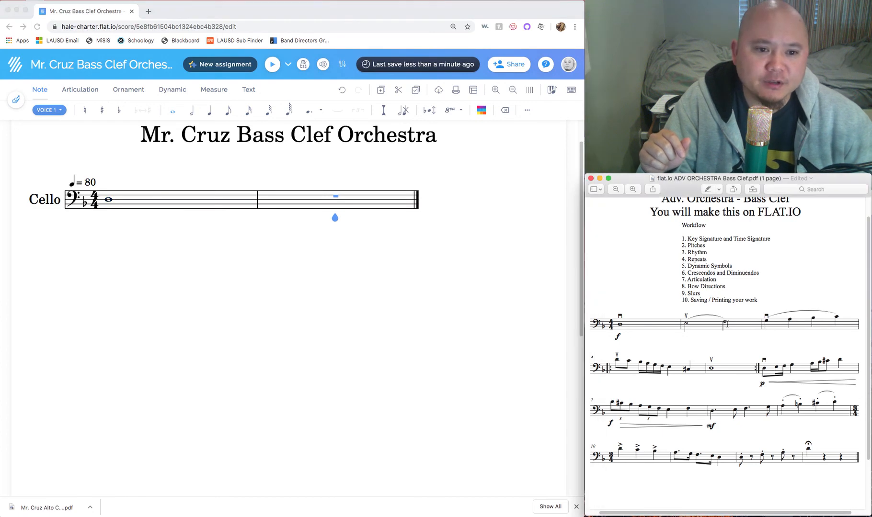
{"action": "left_click", "coordinate": [190, 115]}
{"action": "left_click", "coordinate": [192, 115]}
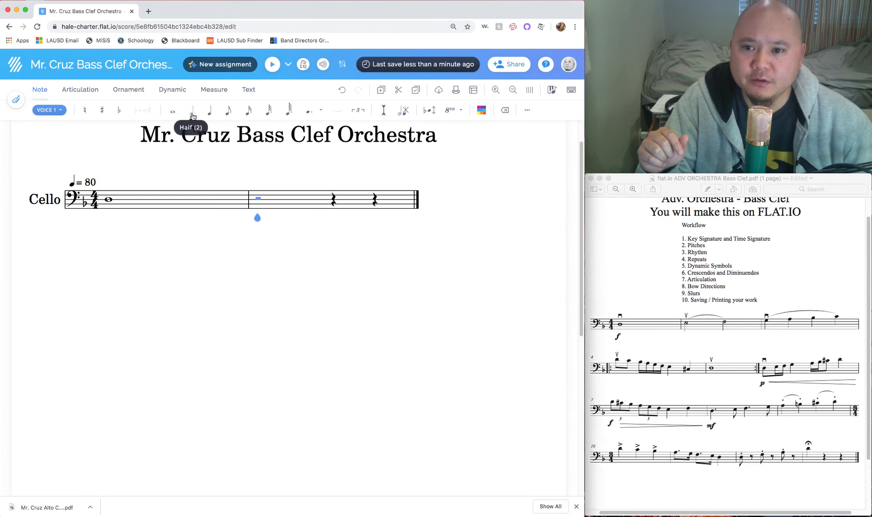
{"action": "left_click", "coordinate": [262, 198]}
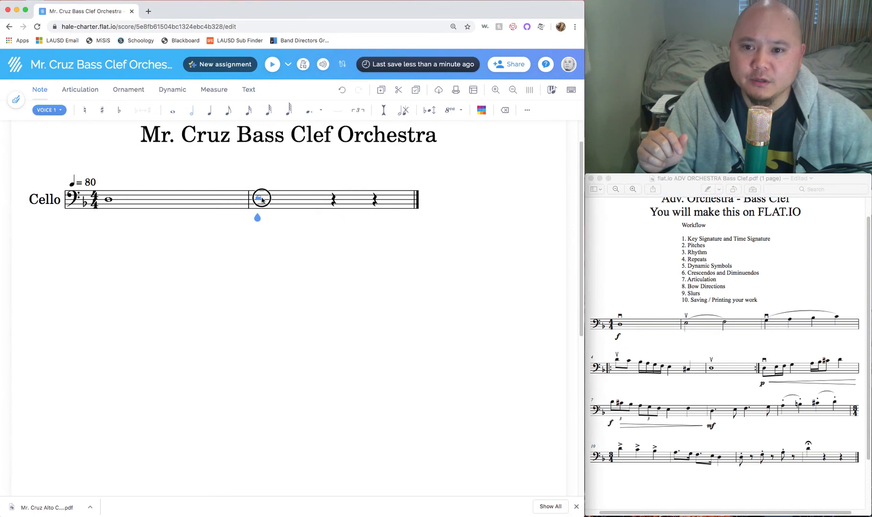
{"action": "left_click", "coordinate": [340, 198]}
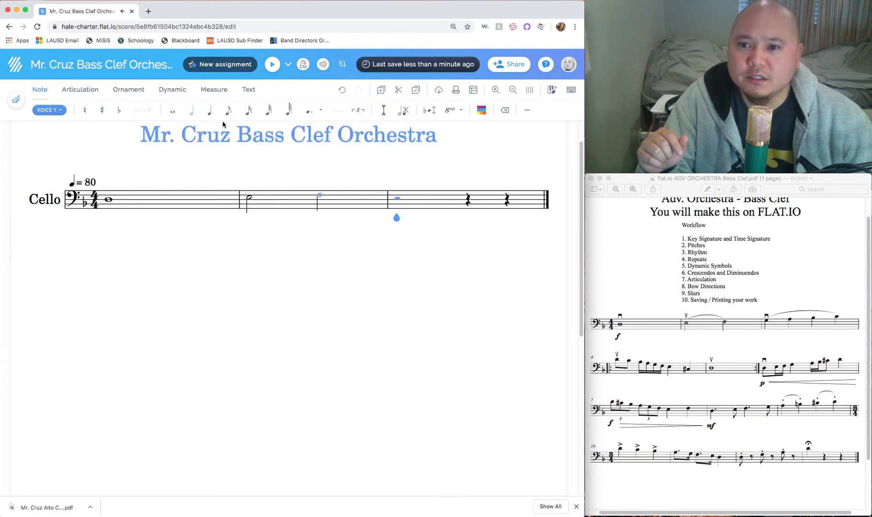
Fill the third measure with four ascending quarter notes: G, A, B-flat and C.
{"action": "left_click", "coordinate": [209, 110]}
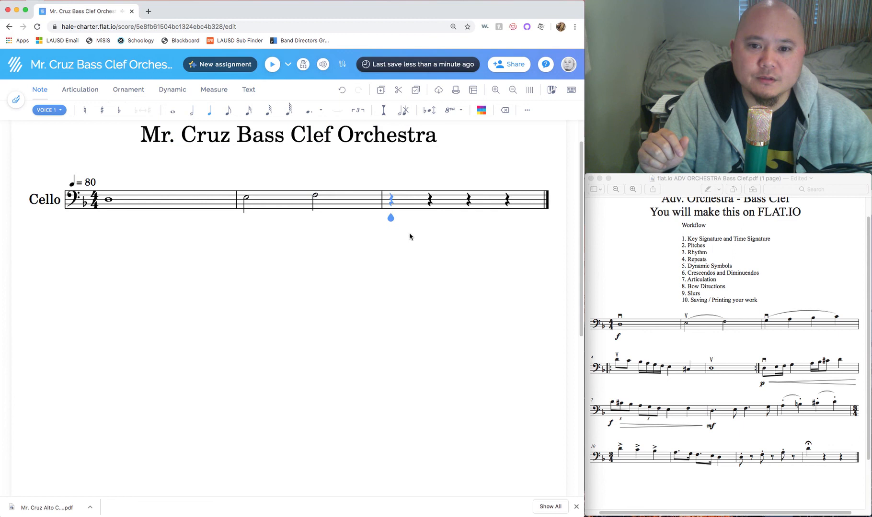
{"action": "left_click_drag", "start_coordinate": [390, 225], "coordinate": [512, 219]}
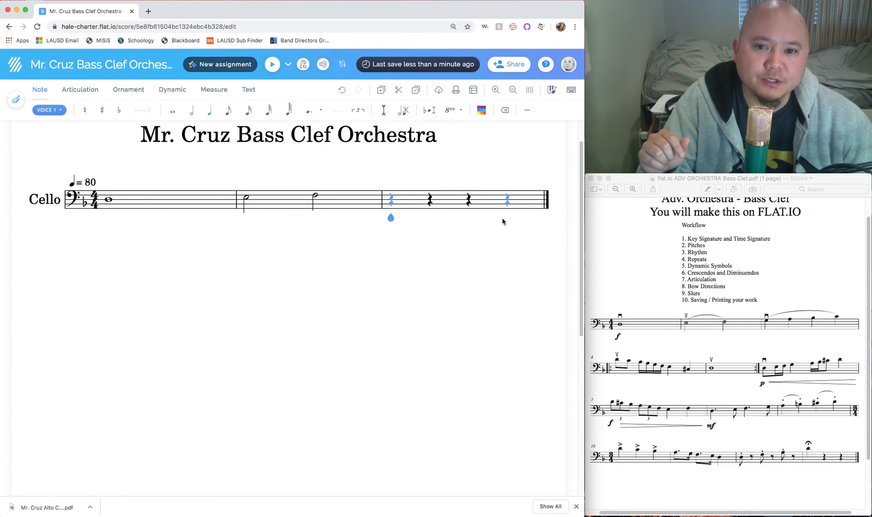
{"action": "left_click", "coordinate": [390, 224]}
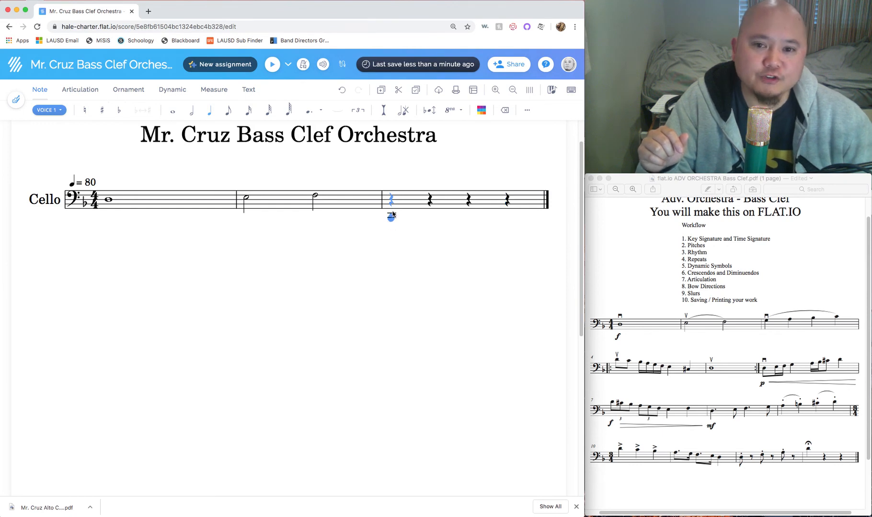
{"action": "left_click", "coordinate": [393, 195]}
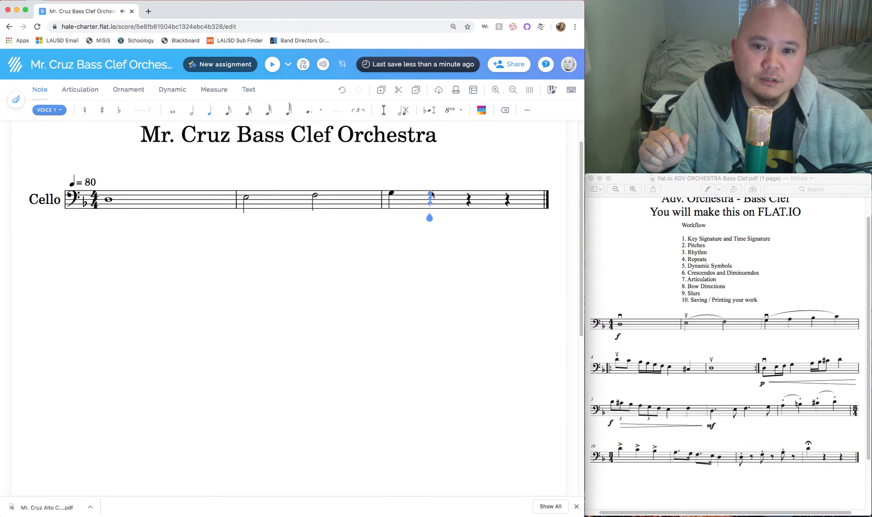
{"action": "left_click", "coordinate": [429, 191]}
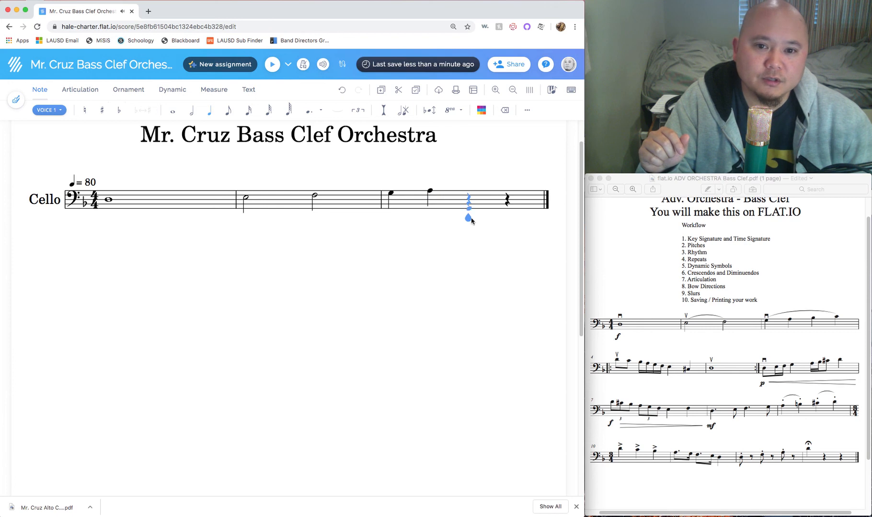
{"action": "left_click", "coordinate": [471, 192]}
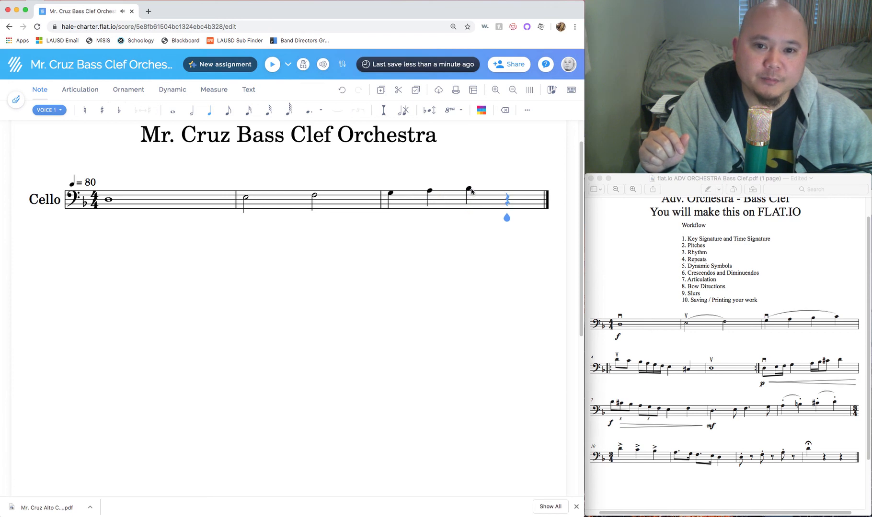
{"action": "left_click", "coordinate": [508, 188]}
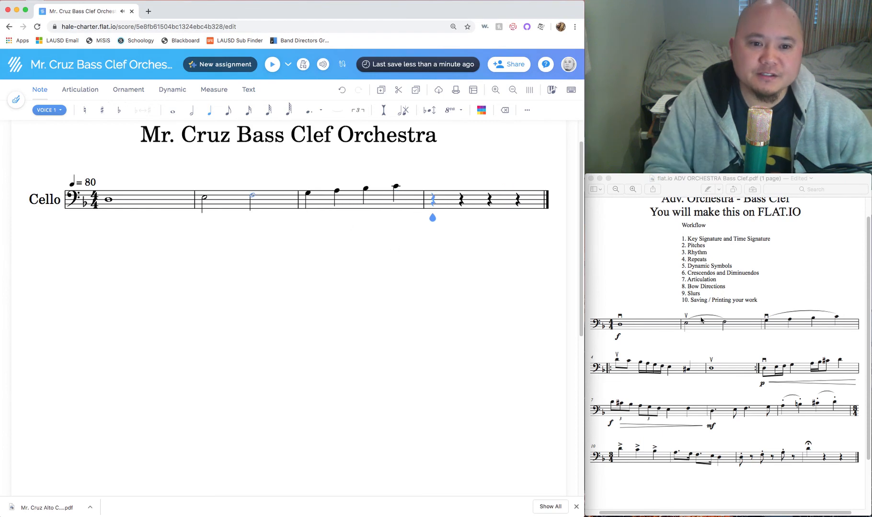
Check the assignment sheet's line layout and add a system break so measure 4 starts a new line.
{"action": "left_click", "coordinate": [653, 340]}
{"action": "left_click", "coordinate": [771, 328]}
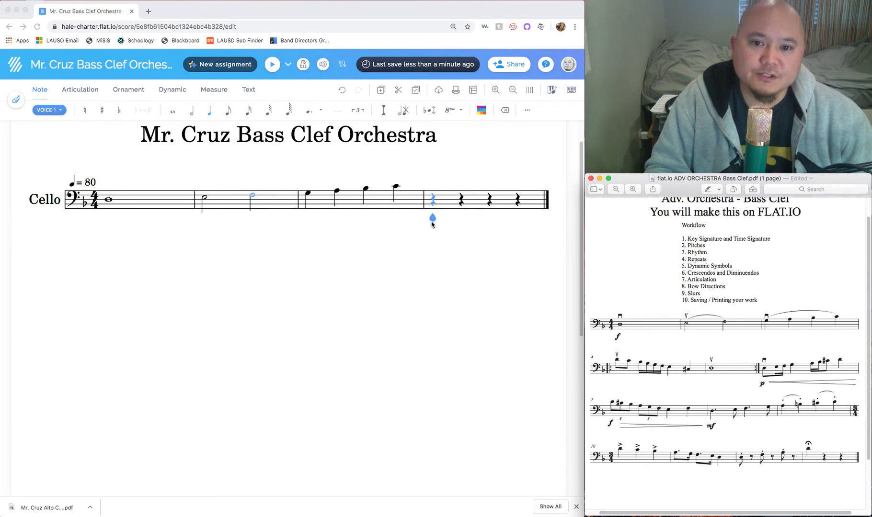
{"action": "left_click", "coordinate": [479, 205]}
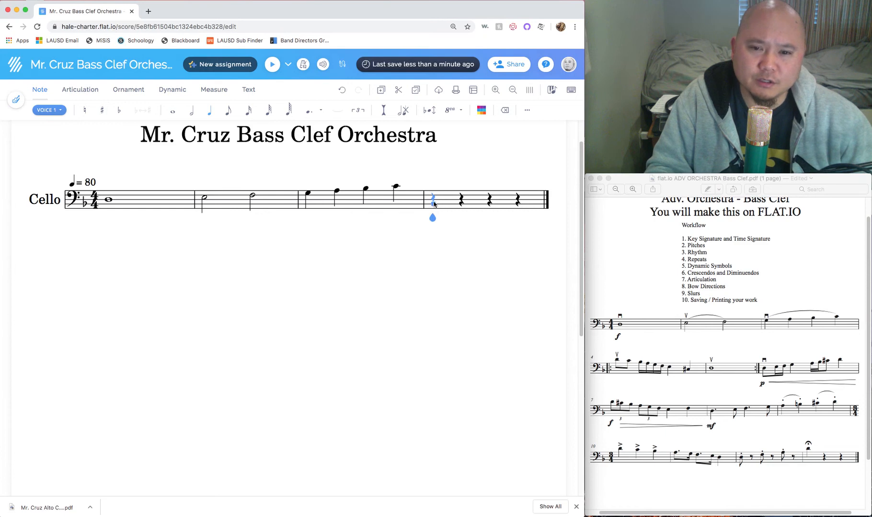
{"action": "left_click", "coordinate": [212, 90]}
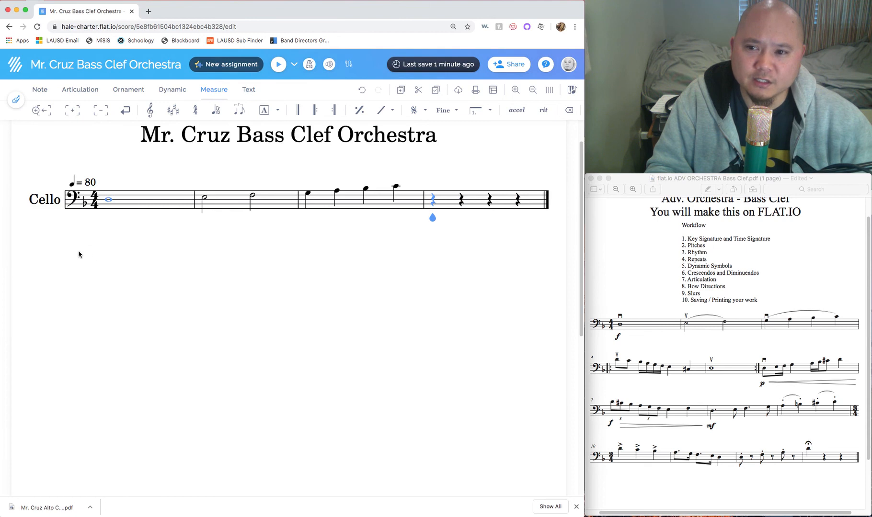
{"action": "left_click", "coordinate": [125, 111]}
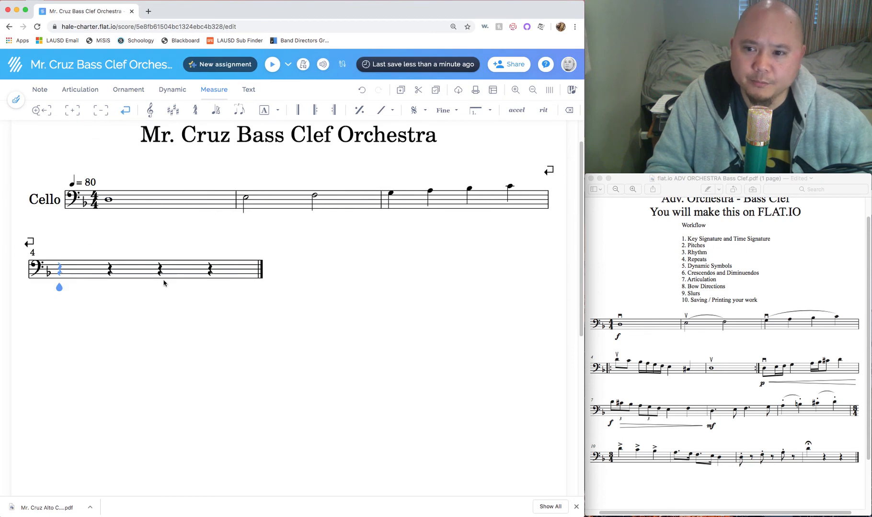
Enter eighth notes D and C above the staff on the first beat of measure 4, following the assignment sheet.
{"action": "left_click", "coordinate": [635, 377]}
{"action": "left_click", "coordinate": [131, 298]}
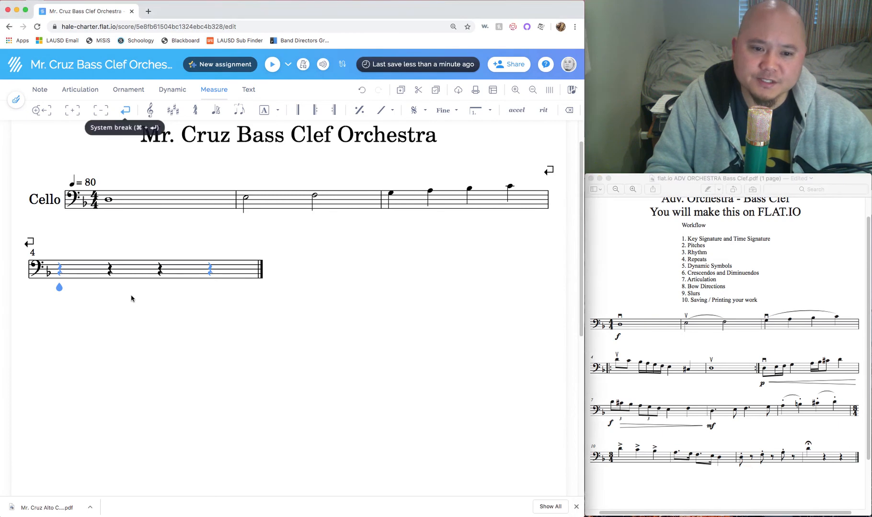
{"action": "left_click", "coordinate": [680, 365]}
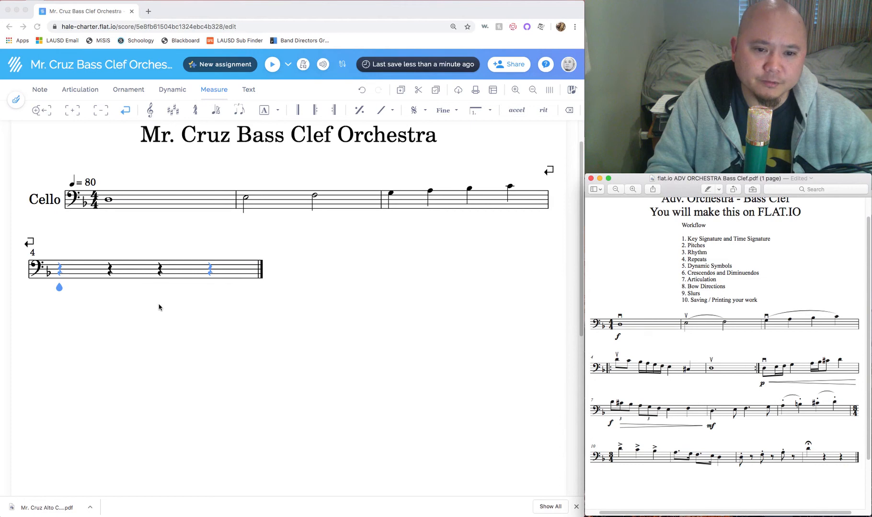
{"action": "left_click", "coordinate": [40, 91]}
{"action": "left_click", "coordinate": [41, 91]}
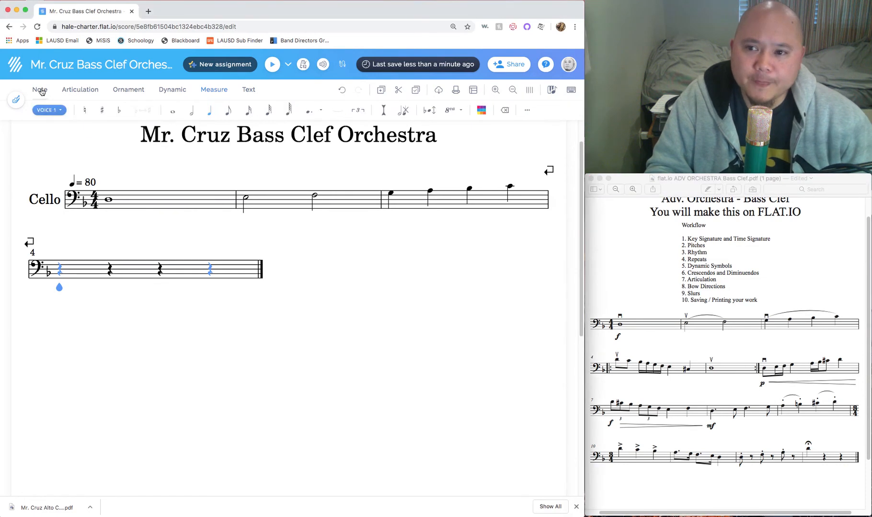
{"action": "left_click", "coordinate": [230, 112]}
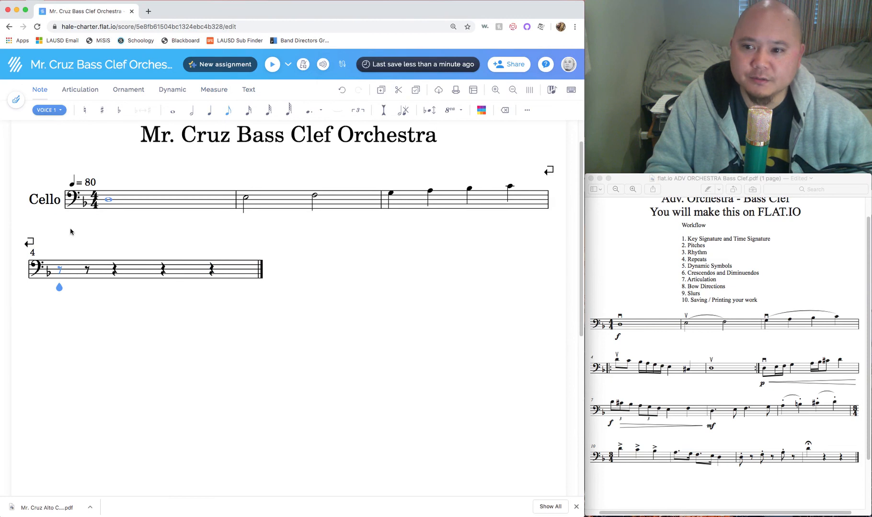
{"action": "left_click", "coordinate": [60, 255]}
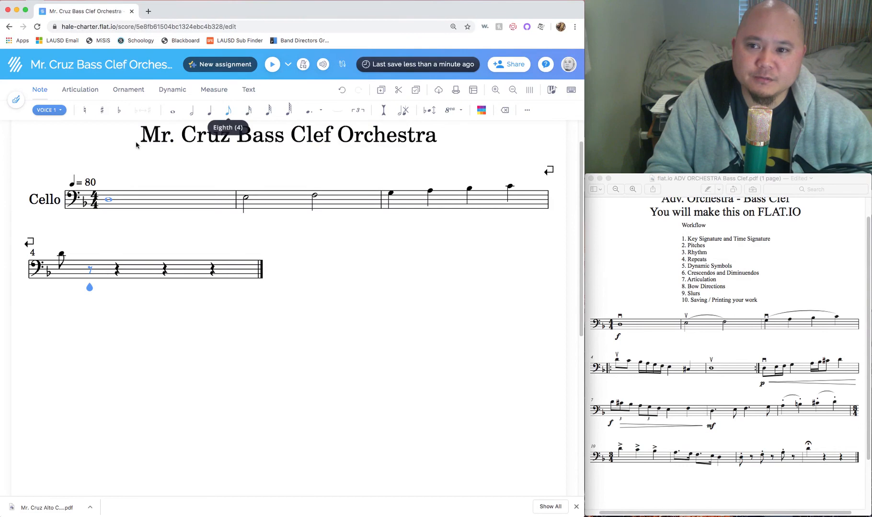
{"action": "left_click", "coordinate": [89, 256]}
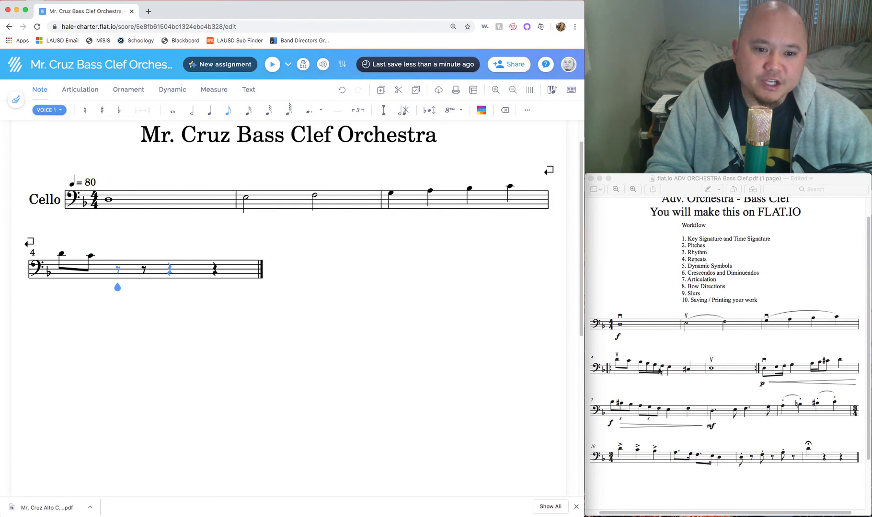
Enter descending sixteenth notes B-flat, A, G and F on the second beat of measure 4.
{"action": "left_click", "coordinate": [248, 110]}
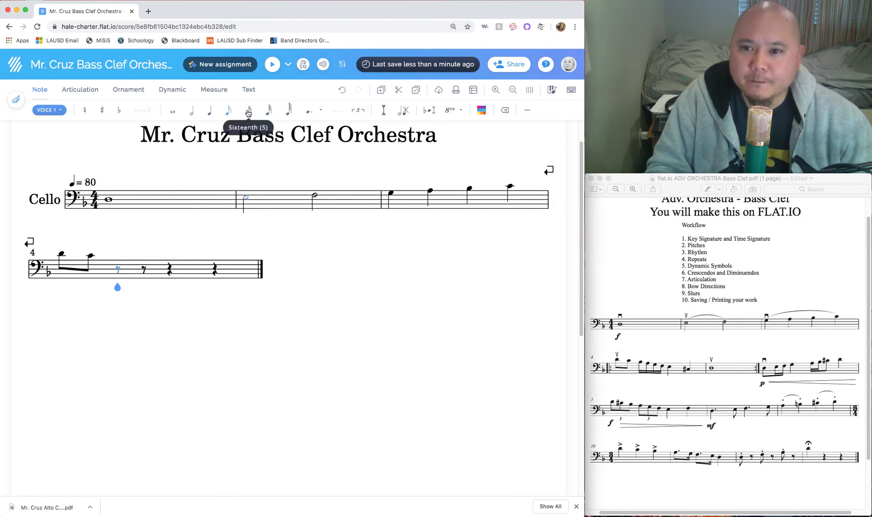
{"action": "left_click", "coordinate": [115, 261]}
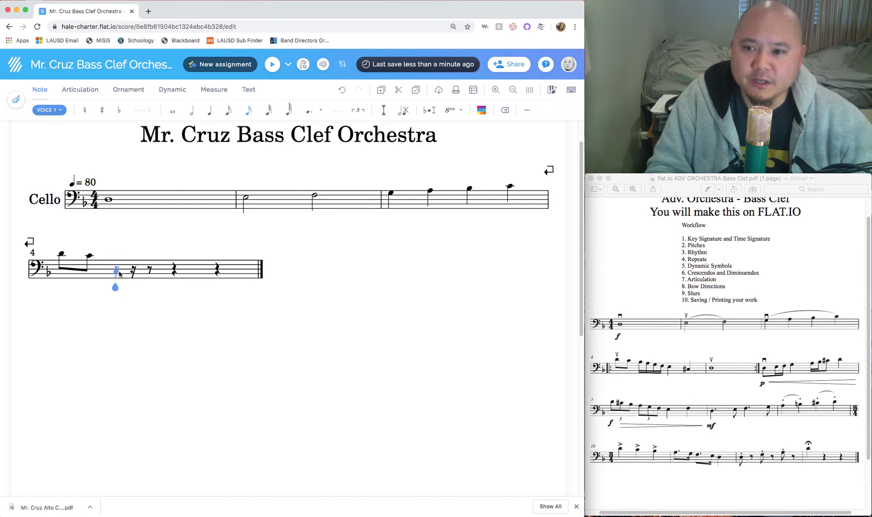
{"action": "left_click", "coordinate": [117, 259]}
{"action": "left_click", "coordinate": [130, 263]}
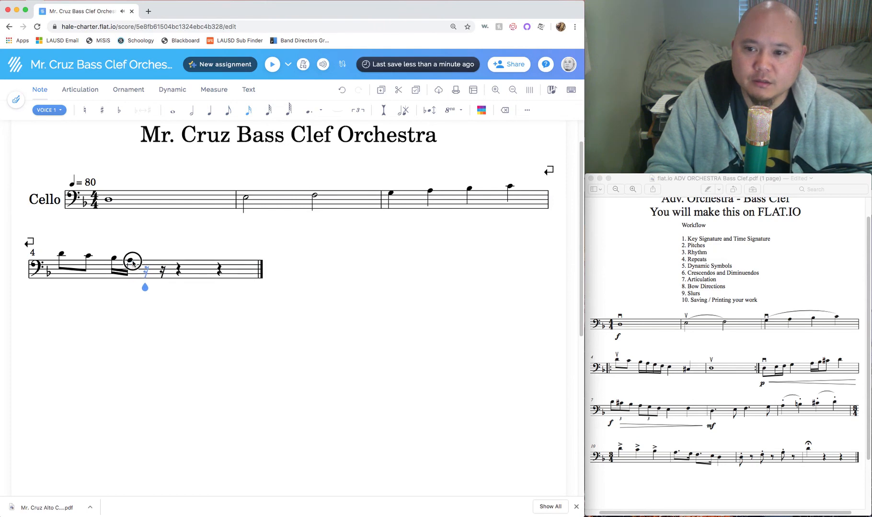
{"action": "left_click", "coordinate": [131, 261]}
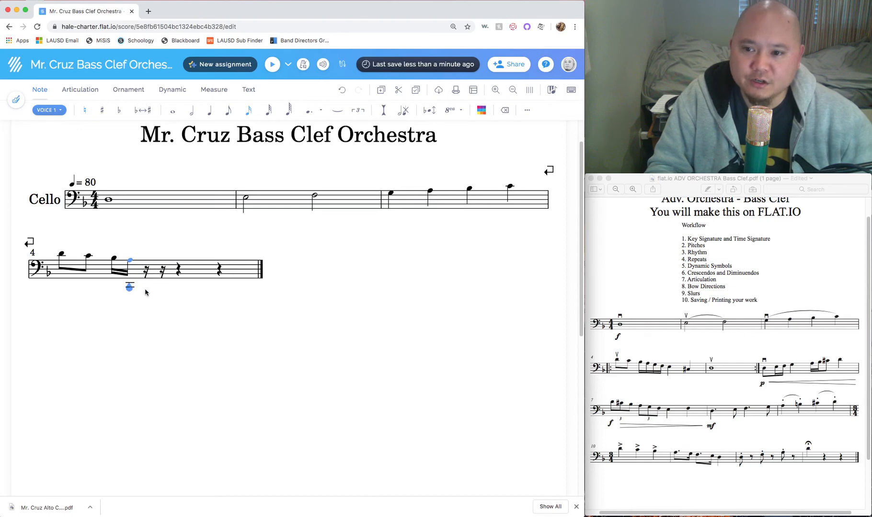
{"action": "left_click", "coordinate": [147, 264]}
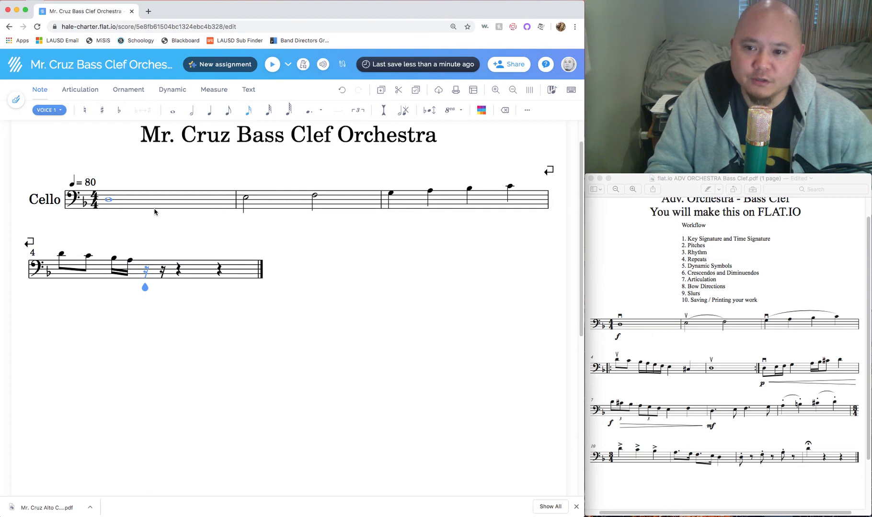
{"action": "key", "text": "Right"}
{"action": "key", "text": "Right"}
{"action": "key", "text": "Left"}
{"action": "key", "text": "Left"}
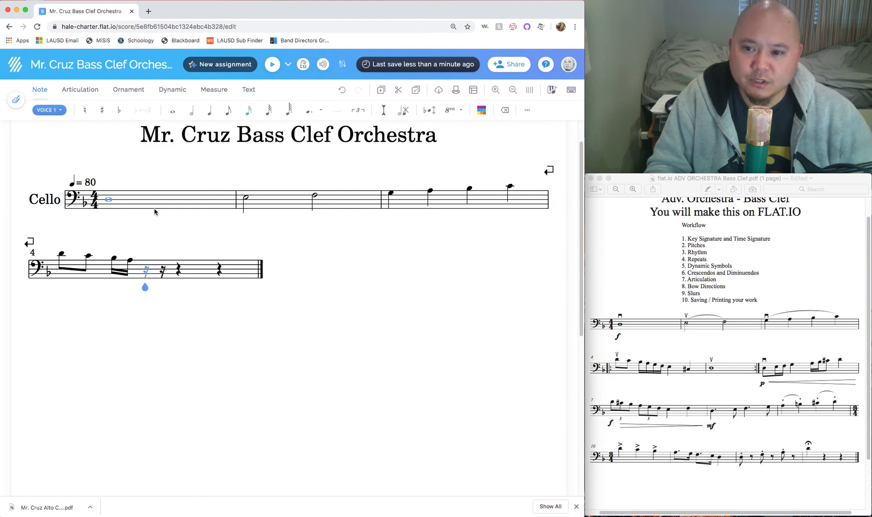
{"action": "left_click", "coordinate": [149, 264]}
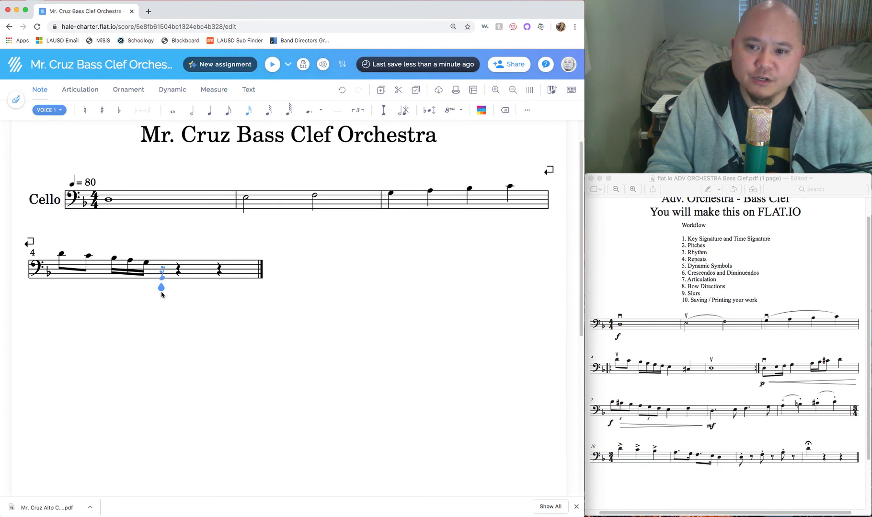
{"action": "left_click", "coordinate": [164, 267]}
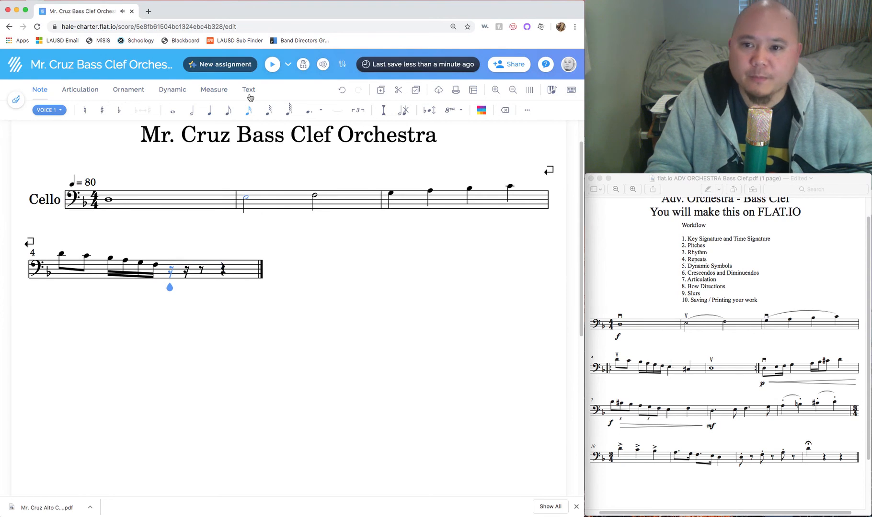
Enter quarter notes E and C on the third and fourth beats of measure 4.
{"action": "left_click", "coordinate": [210, 114]}
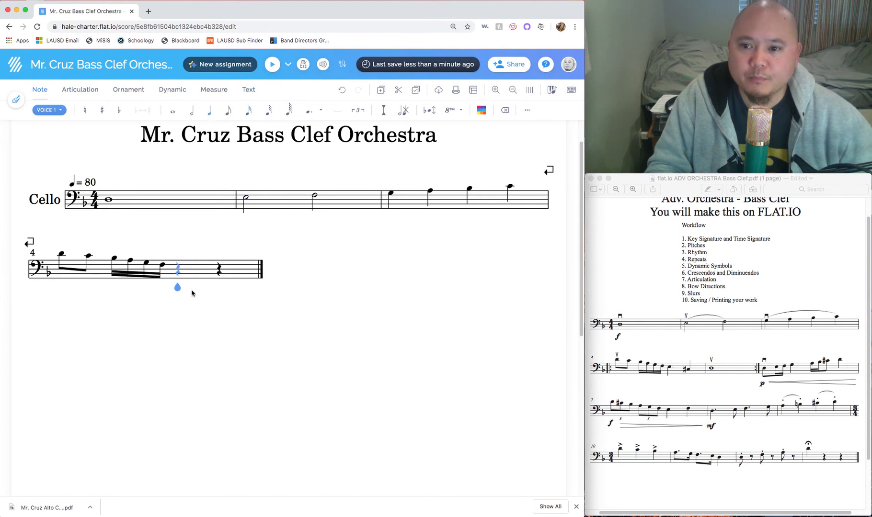
{"action": "left_click", "coordinate": [180, 269]}
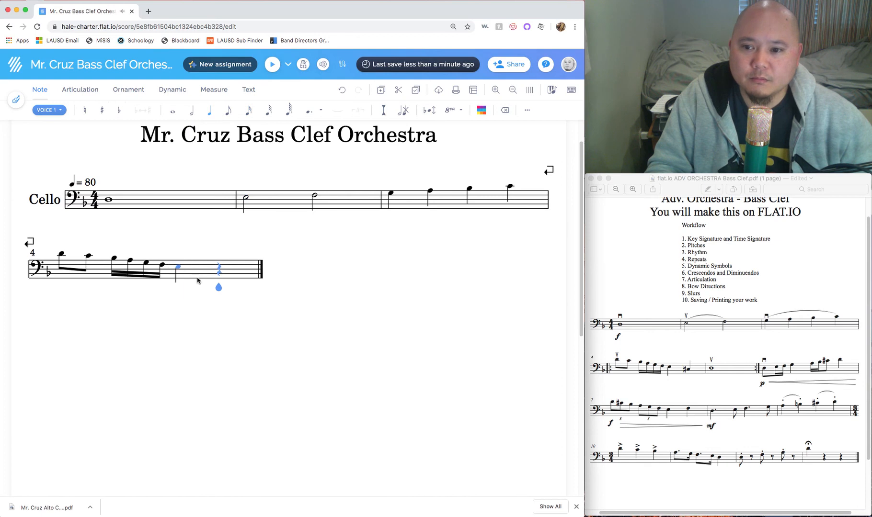
{"action": "left_click", "coordinate": [219, 272]}
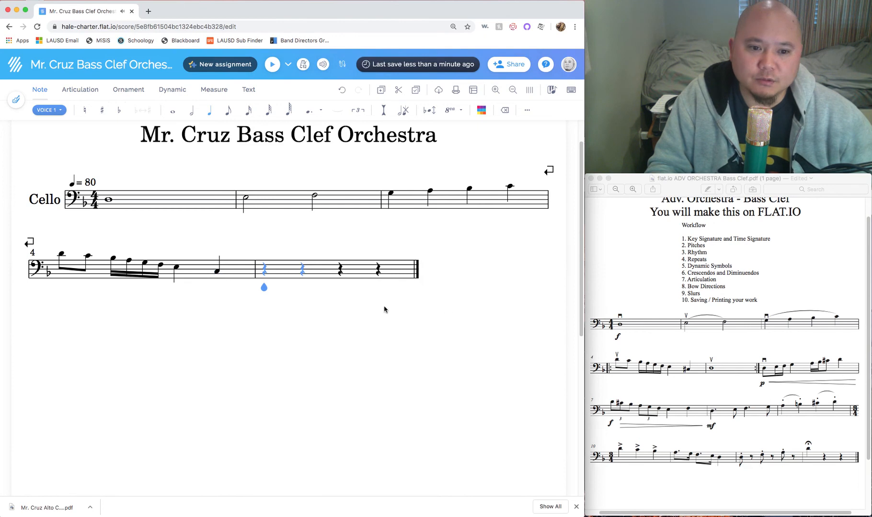
Check the last note of measure 4 on the assignment sheet and add a sharp to the quarter-note C.
{"action": "left_click", "coordinate": [688, 371]}
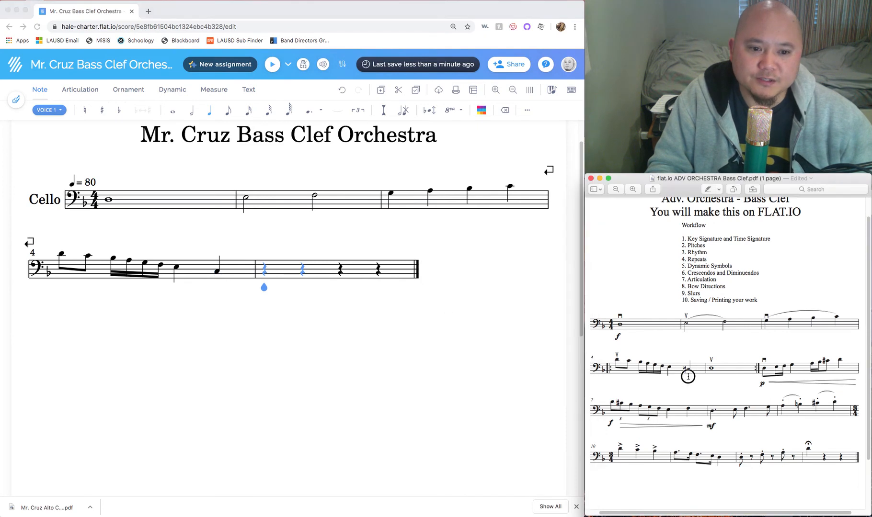
{"action": "left_click", "coordinate": [217, 287]}
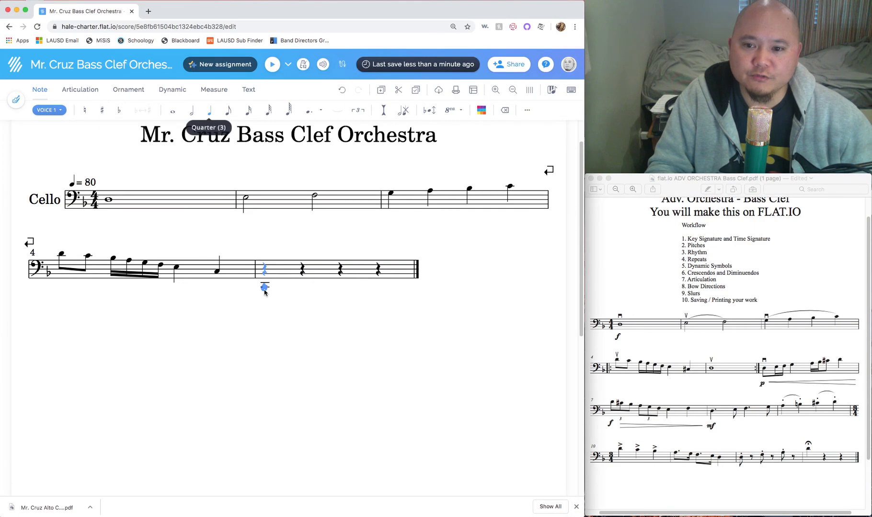
{"action": "left_click", "coordinate": [217, 280]}
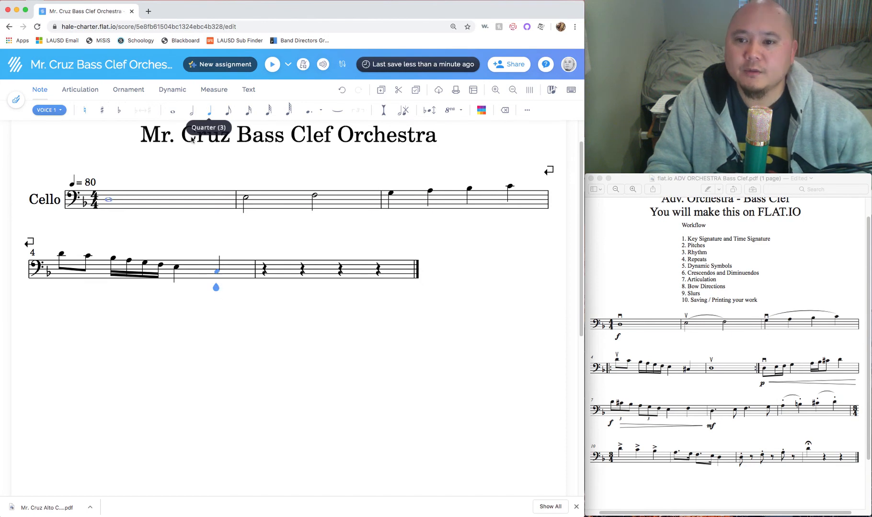
{"action": "left_click", "coordinate": [101, 113]}
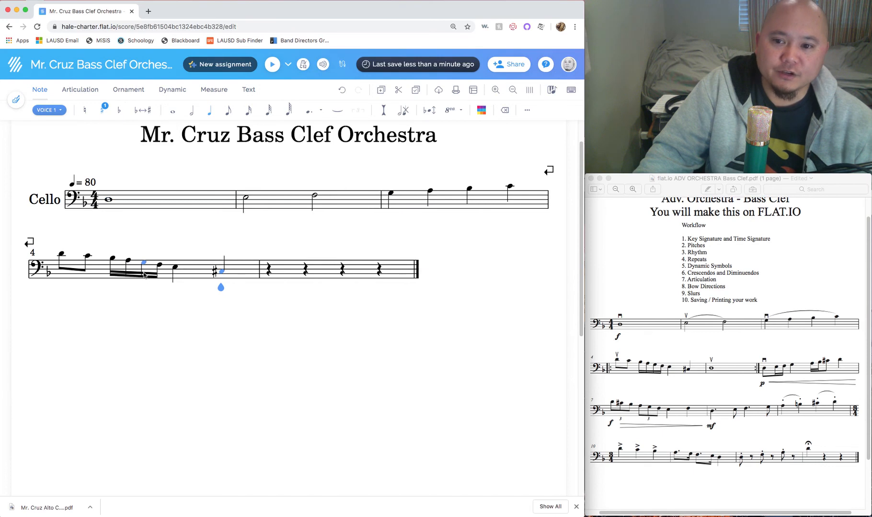
Fill measure 5 with a whole-note D on the middle line.
{"action": "left_click", "coordinate": [266, 281]}
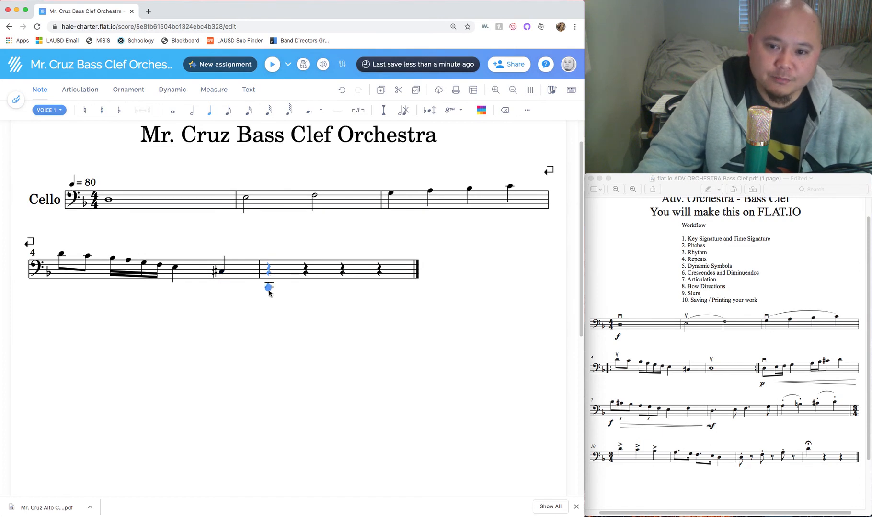
{"action": "left_click", "coordinate": [172, 110]}
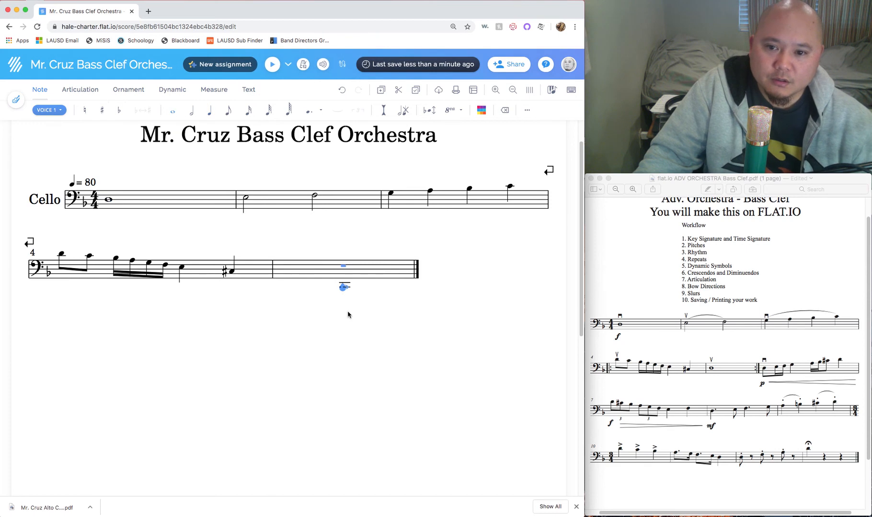
{"action": "left_click", "coordinate": [342, 269]}
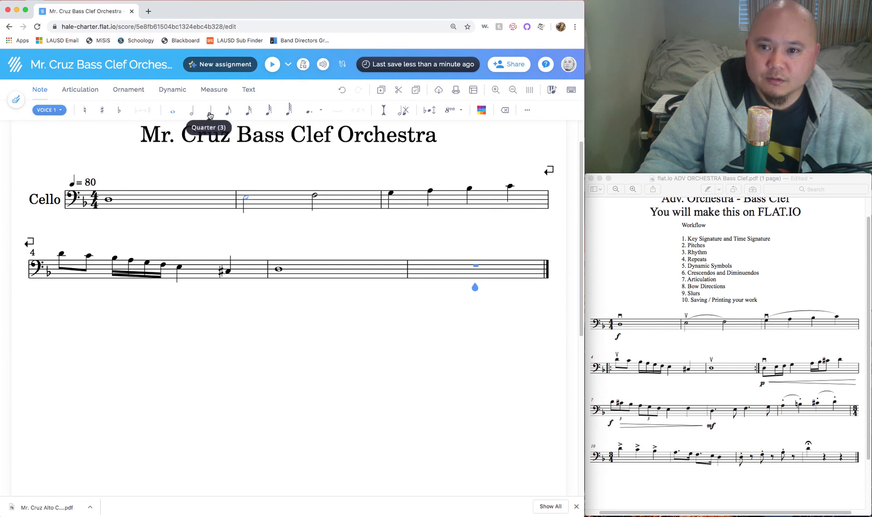
Enter an eighth-note D, sixteenth notes E and F, and a quarter-note G on the first two beats of measure 6.
{"action": "left_click", "coordinate": [227, 111]}
{"action": "left_click", "coordinate": [394, 270]}
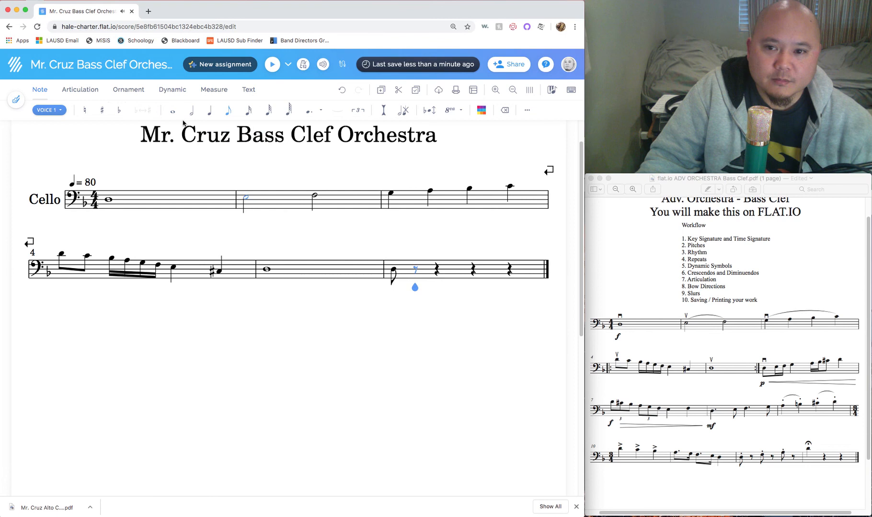
{"action": "left_click", "coordinate": [248, 109]}
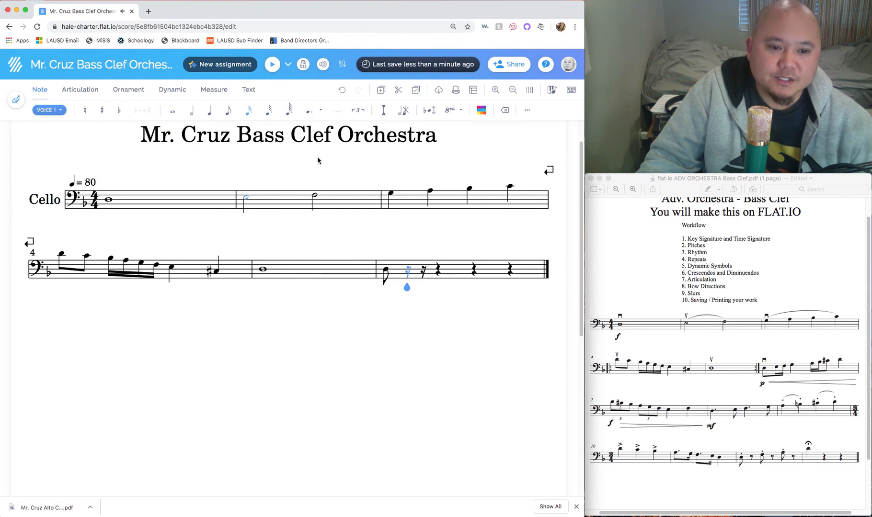
{"action": "left_click", "coordinate": [410, 268]}
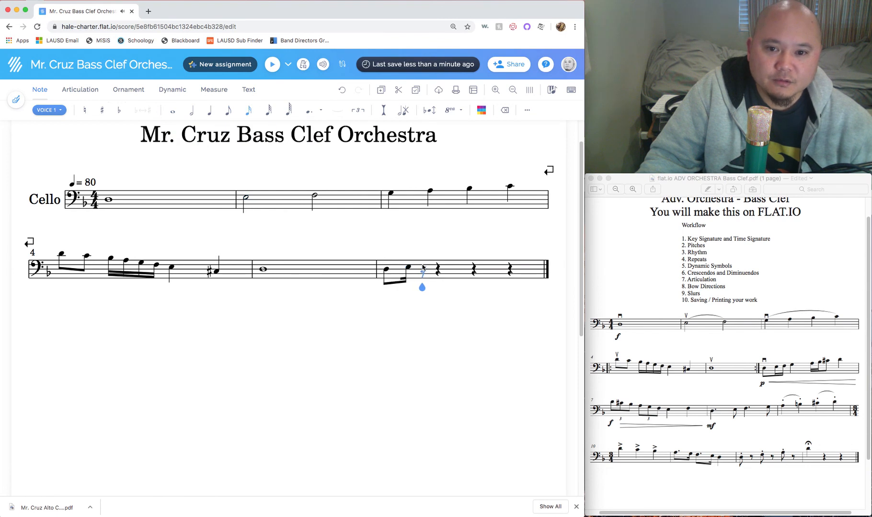
{"action": "left_click", "coordinate": [422, 265]}
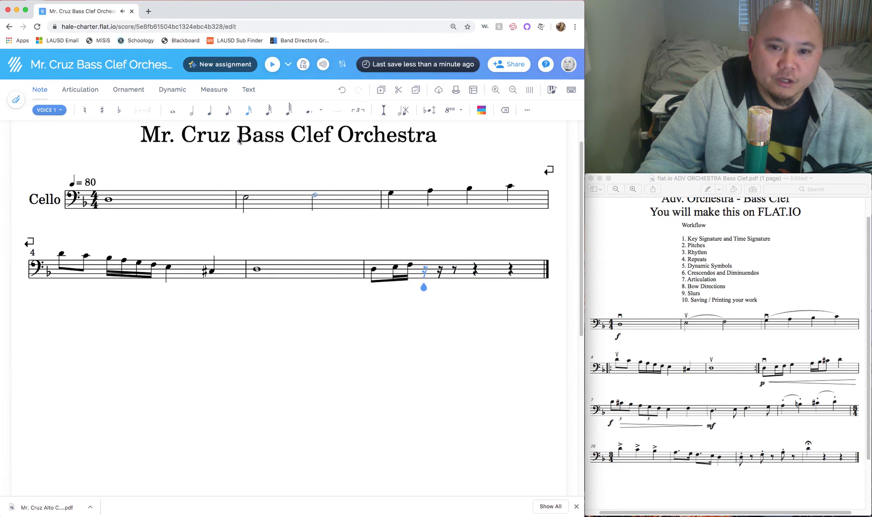
{"action": "left_click", "coordinate": [210, 111]}
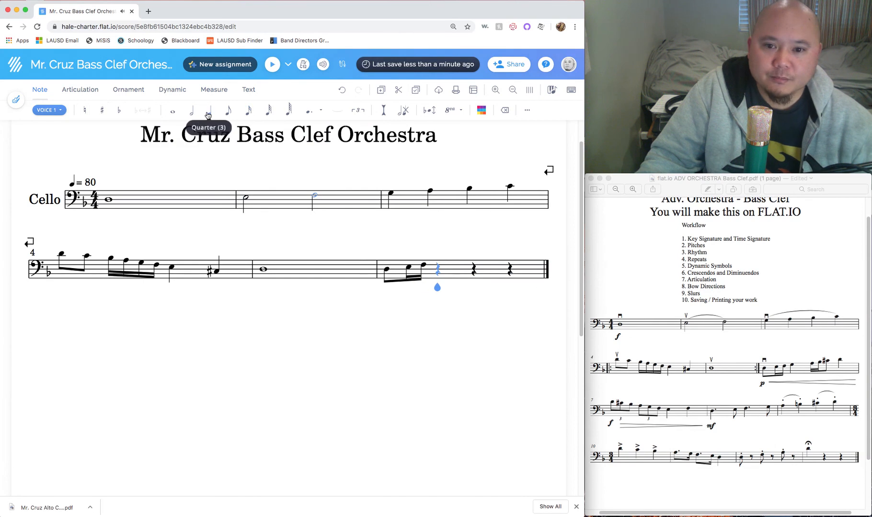
{"action": "left_click", "coordinate": [438, 266]}
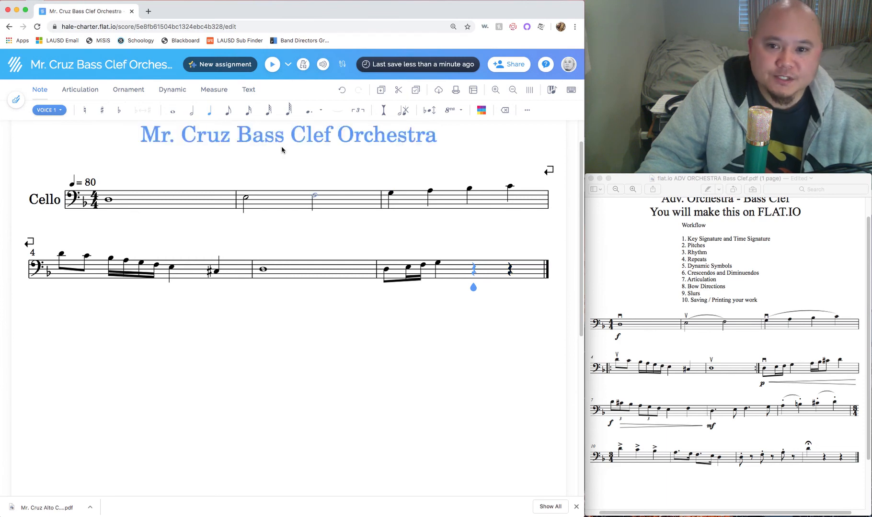
Enter sixteenth notes A and B-flat and an eighth-note C-sharp on the third beat of measure 6.
{"action": "left_click", "coordinate": [249, 112]}
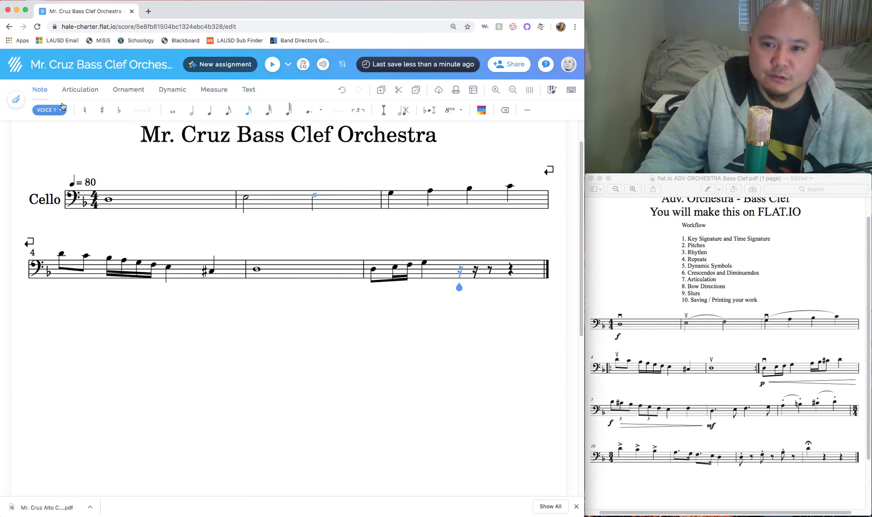
{"action": "left_click", "coordinate": [459, 261]}
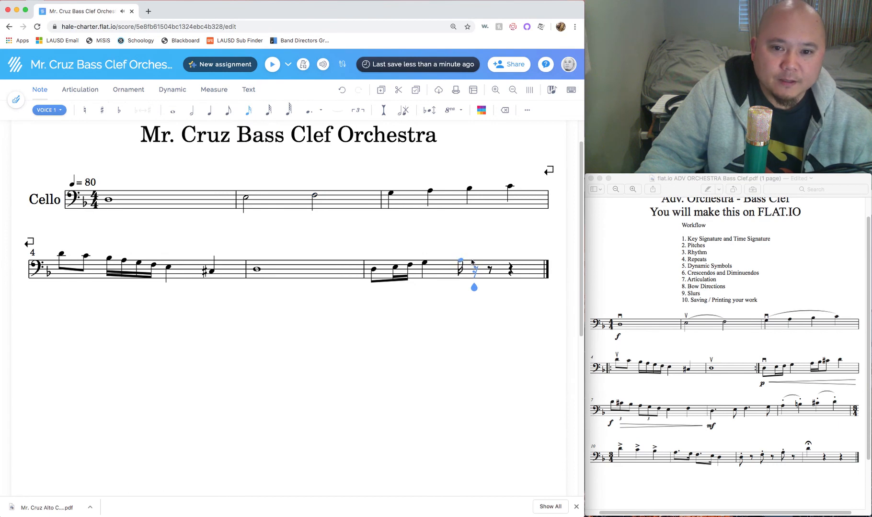
{"action": "left_click", "coordinate": [475, 259]}
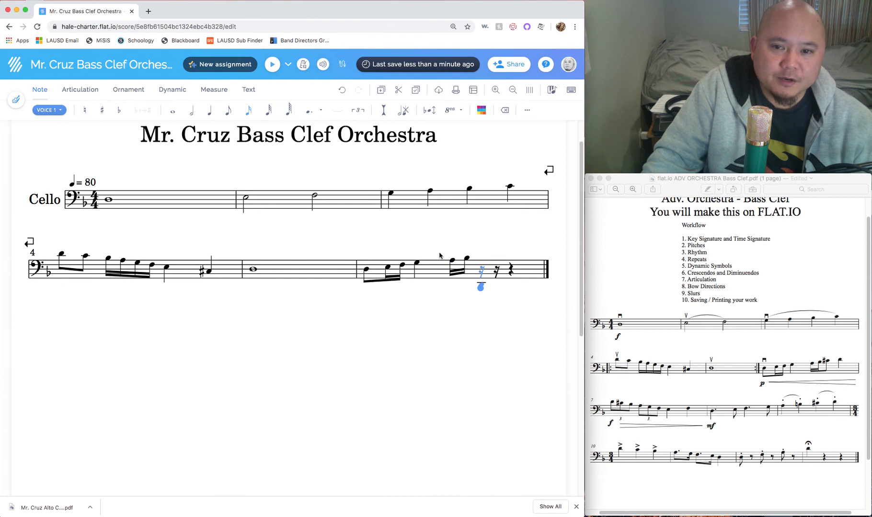
{"action": "left_click", "coordinate": [228, 109]}
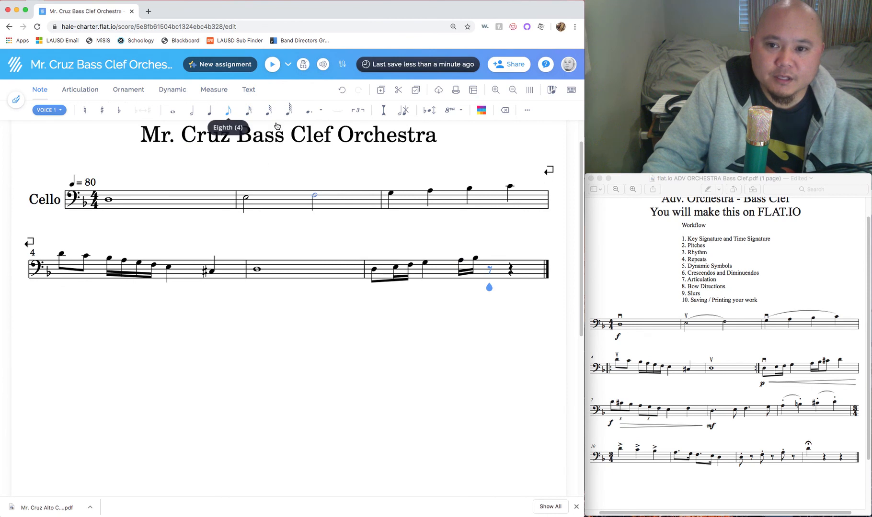
{"action": "left_click", "coordinate": [490, 257]}
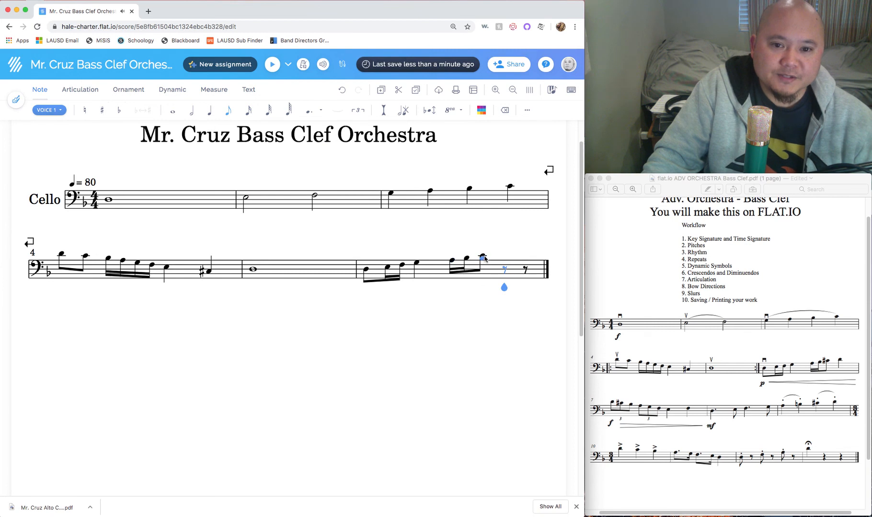
{"action": "key", "text": "Left"}
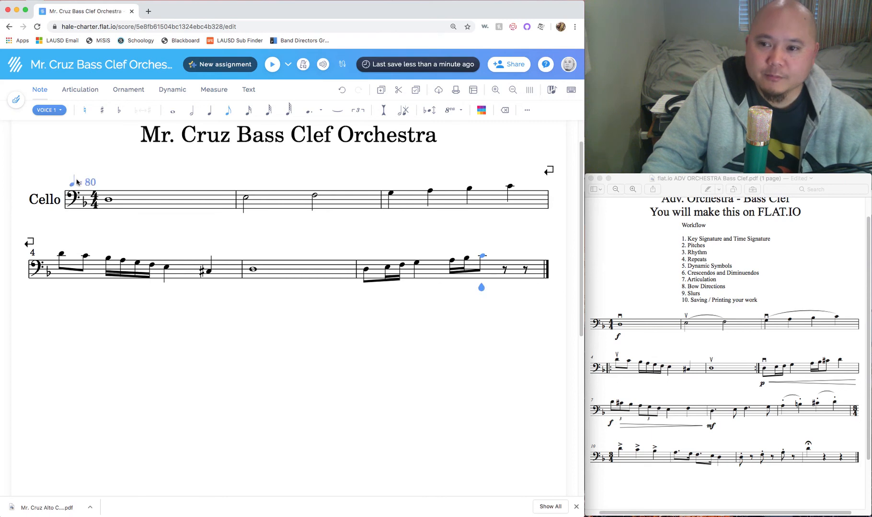
{"action": "left_click", "coordinate": [101, 110]}
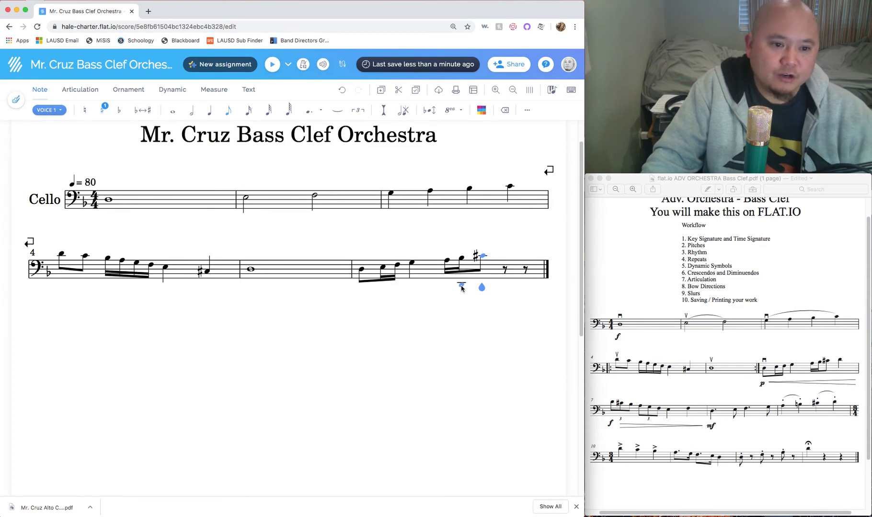
Enter a quarter-note D above the staff on the fourth beat of measure 6, undoing any extra note in measure 7.
{"action": "key", "text": "Right"}
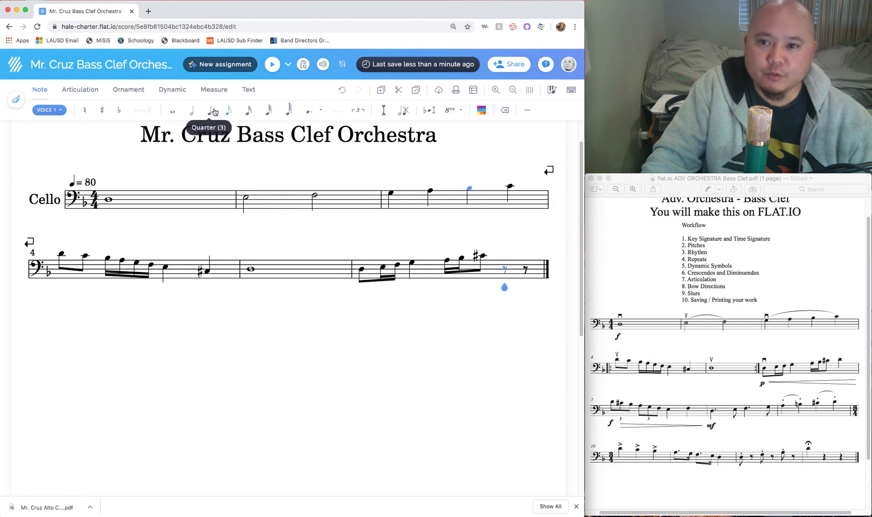
{"action": "left_click", "coordinate": [210, 110]}
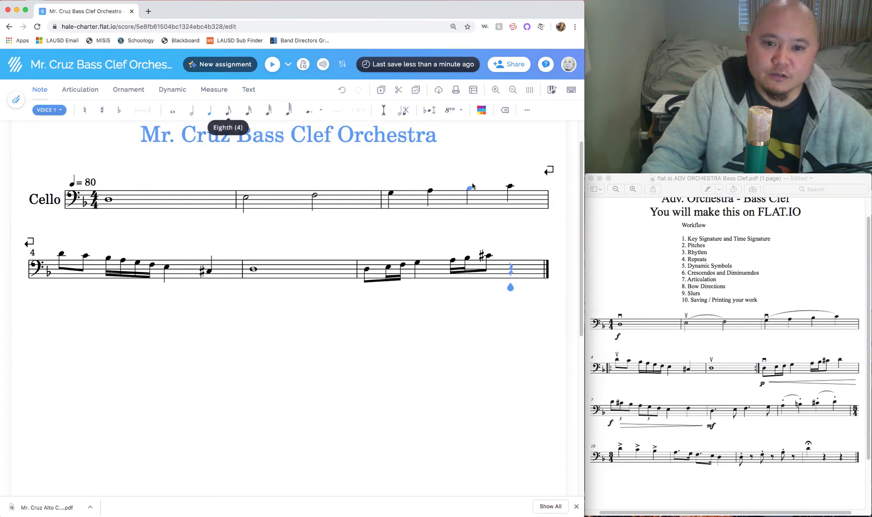
{"action": "left_click", "coordinate": [512, 255]}
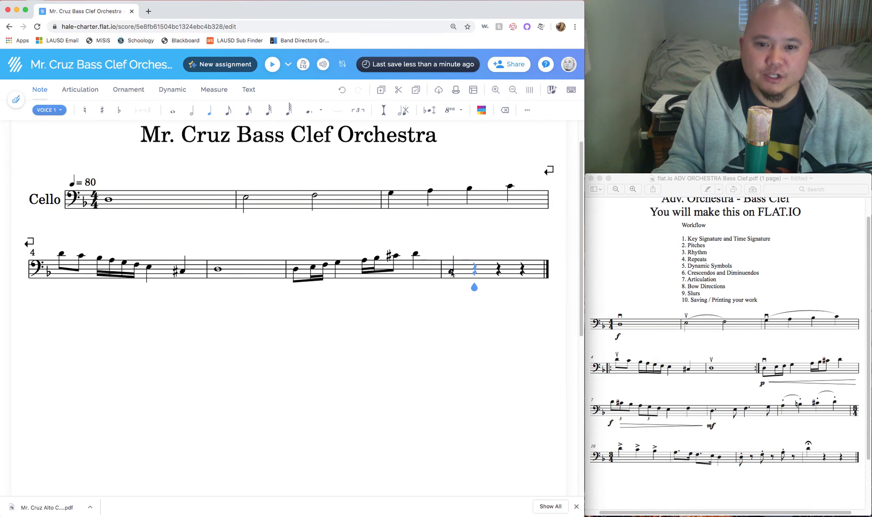
{"action": "key", "text": "c"}
{"action": "key", "text": "super+z"}
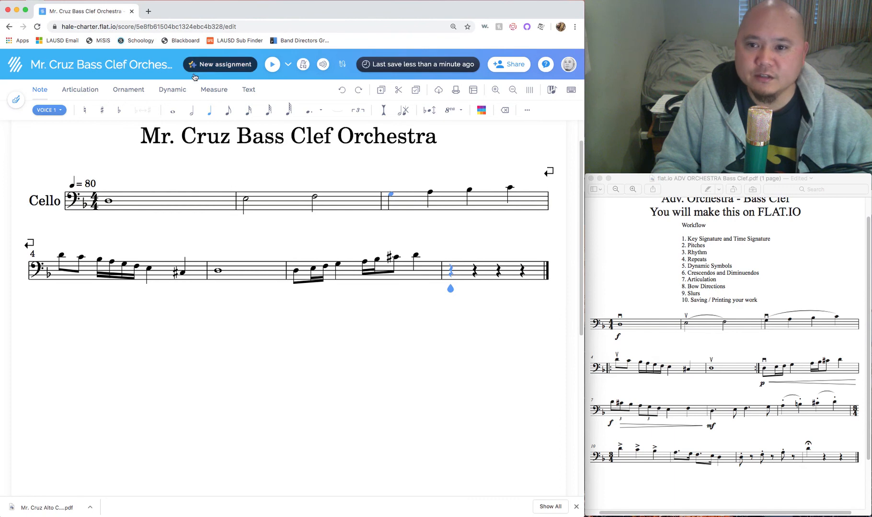
Add a system break after measure 6 so measure 7 starts a new line, and compare the line with the assignment sheet.
{"action": "left_click", "coordinate": [207, 91]}
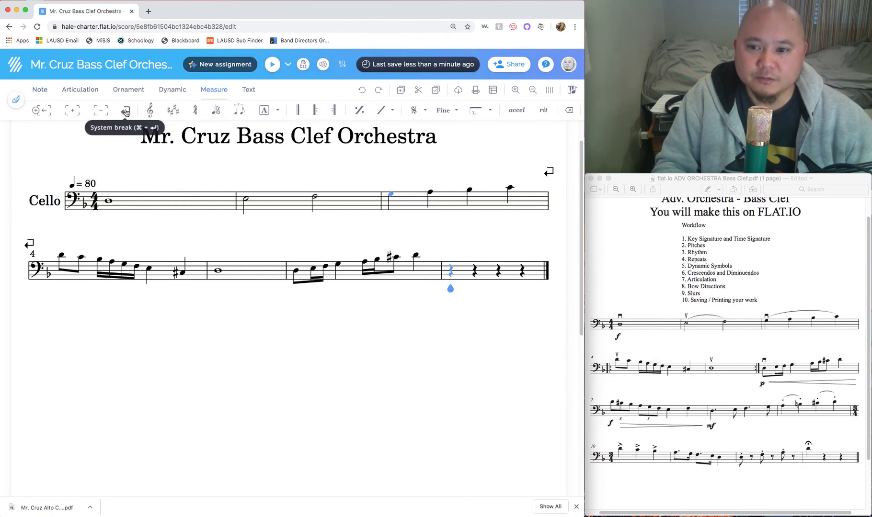
{"action": "left_click", "coordinate": [126, 112]}
{"action": "left_click", "coordinate": [708, 373]}
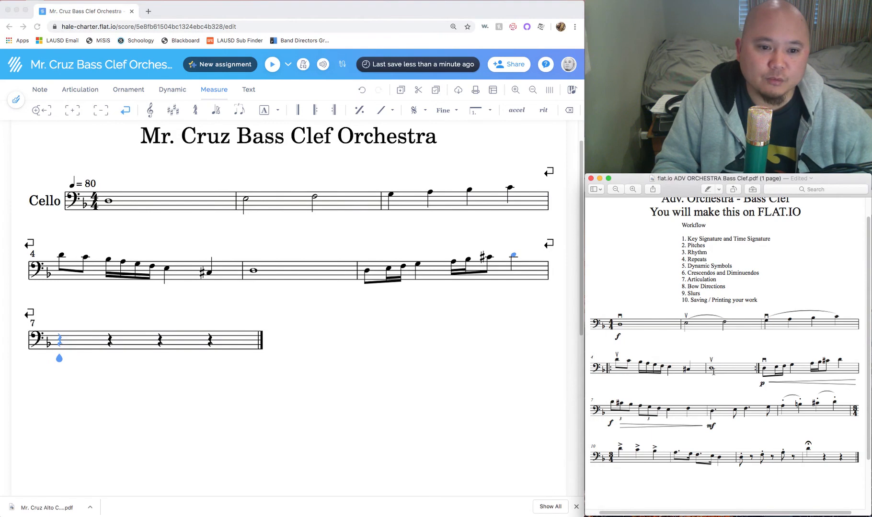
{"action": "left_click", "coordinate": [175, 277]}
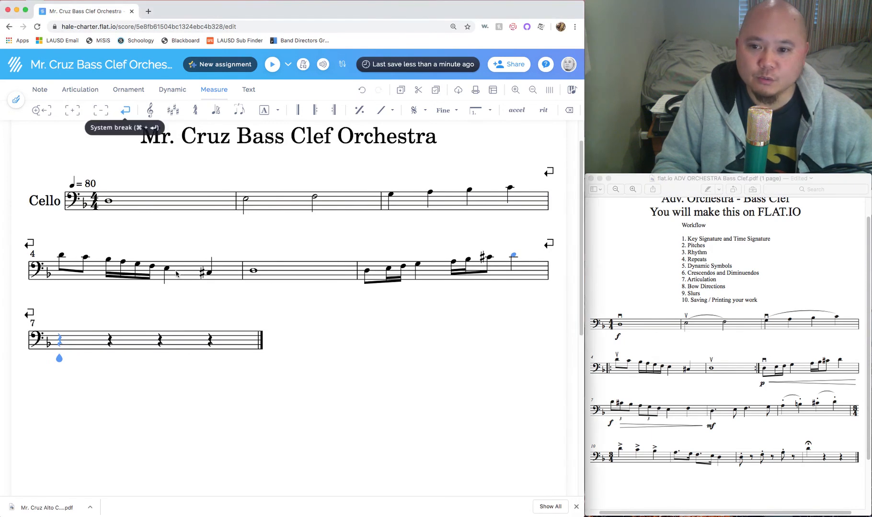
{"action": "left_click", "coordinate": [428, 275]}
{"action": "left_click", "coordinate": [209, 272]}
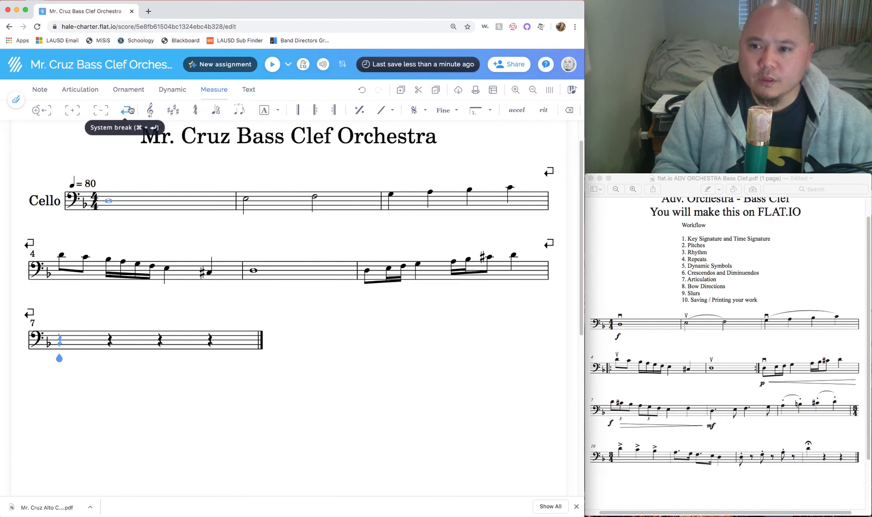
Enter an eighth-note D above the staff at the start of measure 7.
{"action": "left_click", "coordinate": [41, 90]}
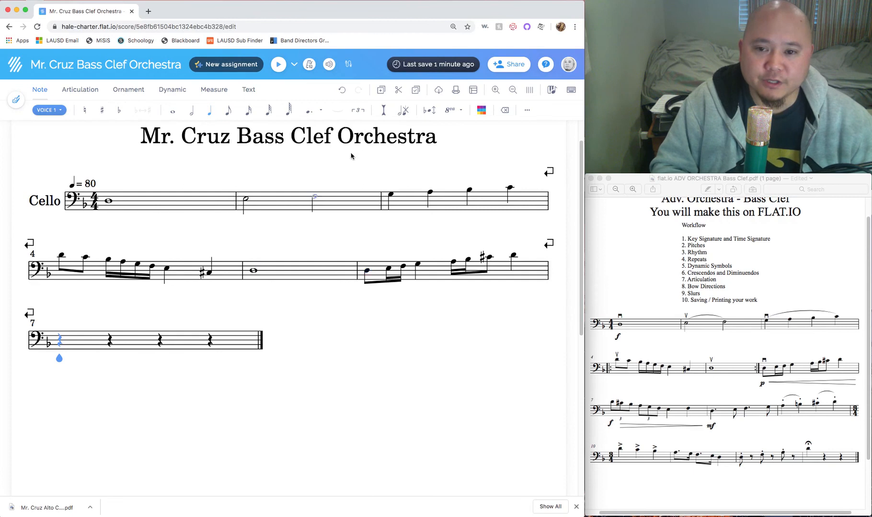
{"action": "left_click", "coordinate": [485, 301]}
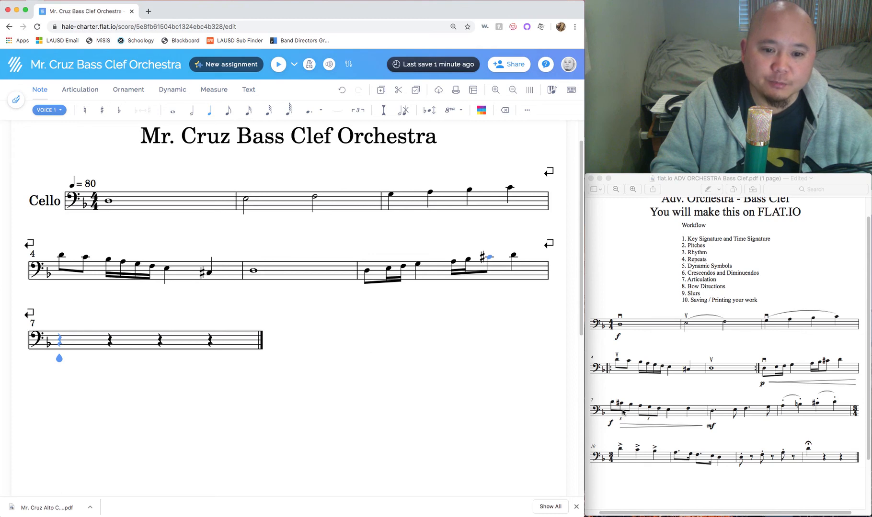
{"action": "left_click", "coordinate": [227, 111]}
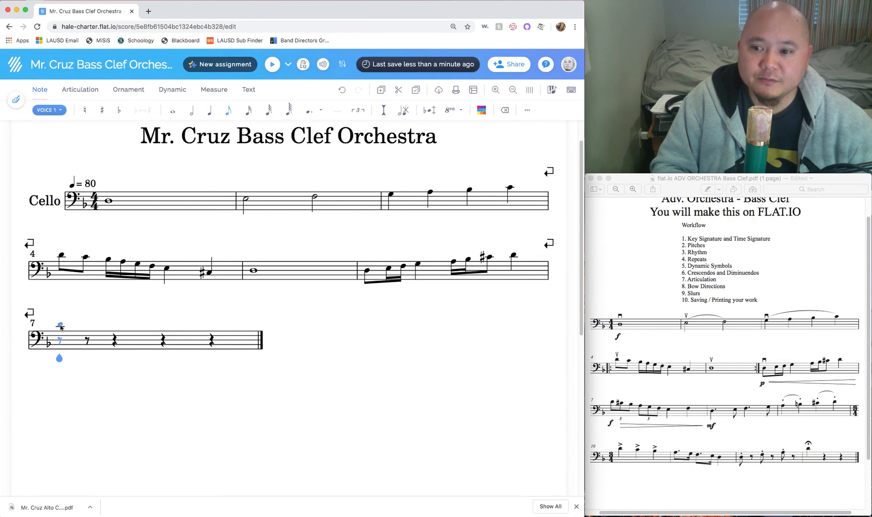
{"action": "left_click", "coordinate": [60, 327]}
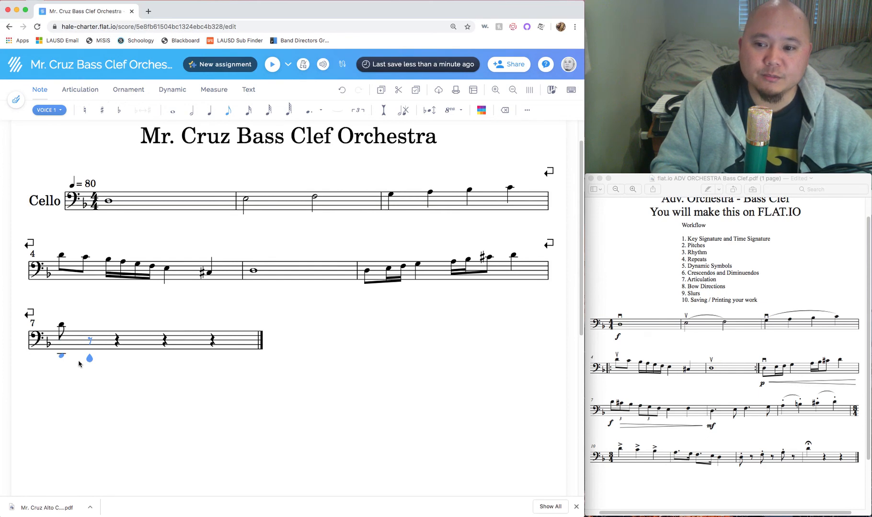
Turn the D on the first beat of measure 7 into an eighth-note triplet and complete it with C and B-flat.
{"action": "left_click", "coordinate": [61, 330]}
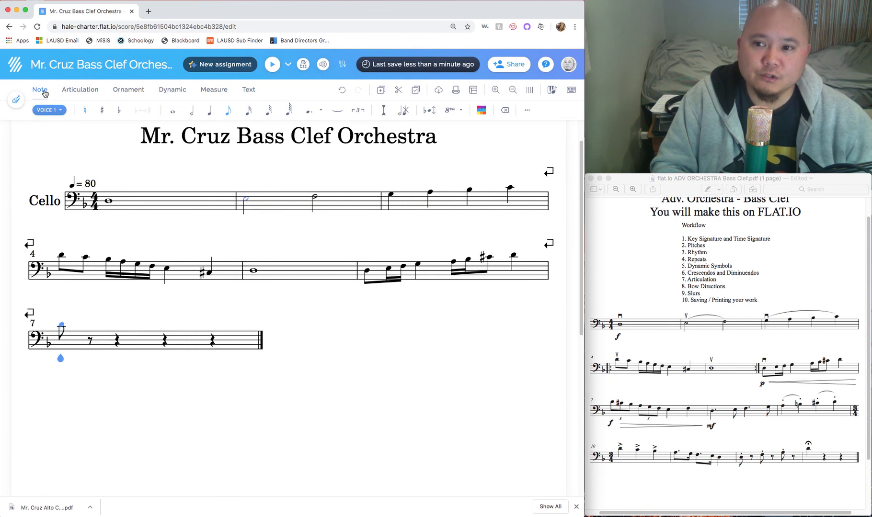
{"action": "left_click", "coordinate": [359, 114]}
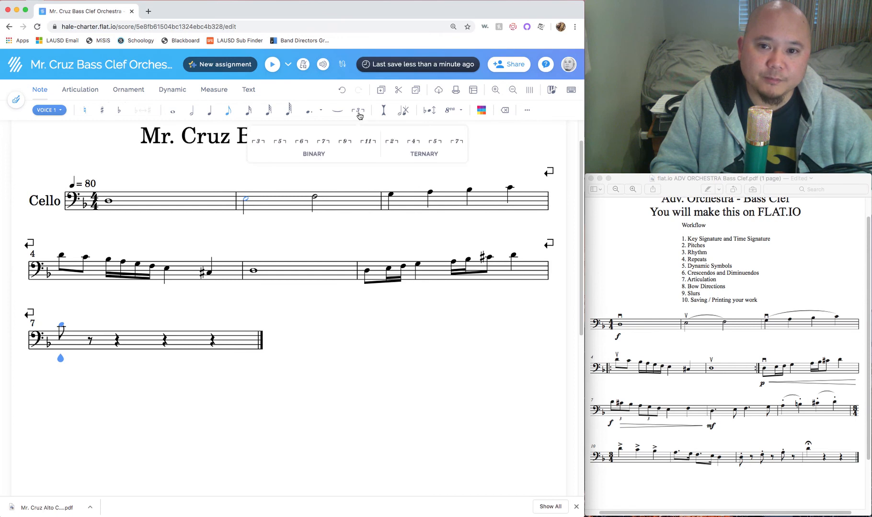
{"action": "left_click", "coordinate": [258, 143]}
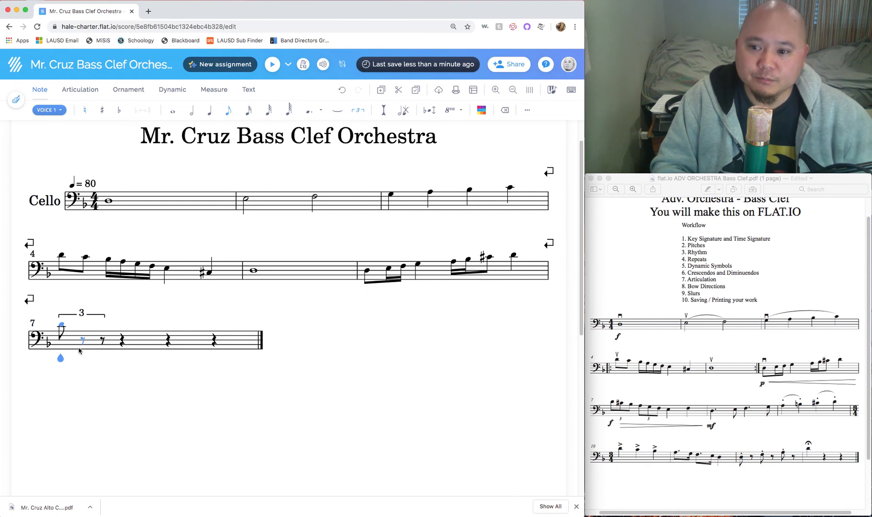
{"action": "left_click", "coordinate": [84, 325]}
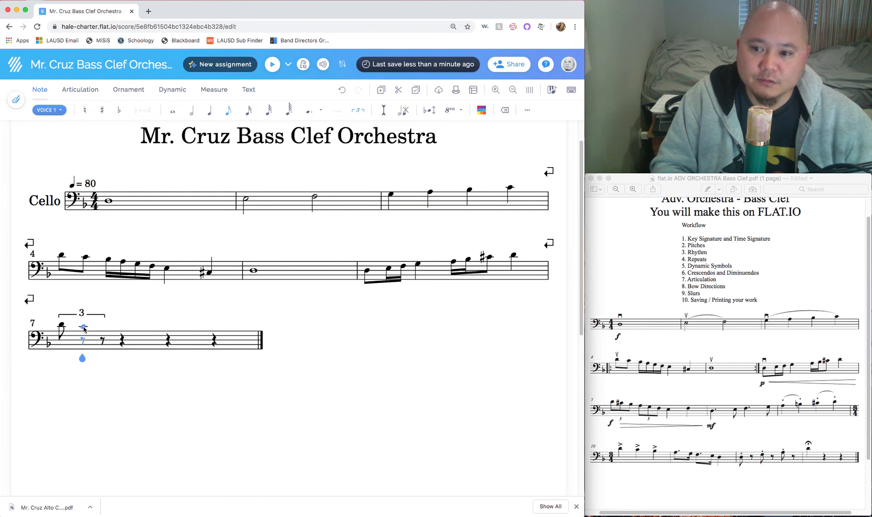
{"action": "left_click", "coordinate": [84, 327]}
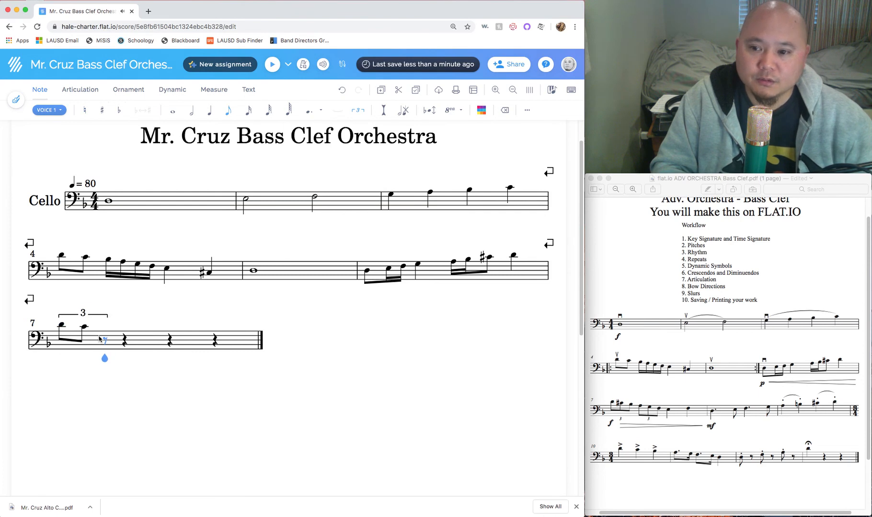
{"action": "left_click", "coordinate": [104, 330]}
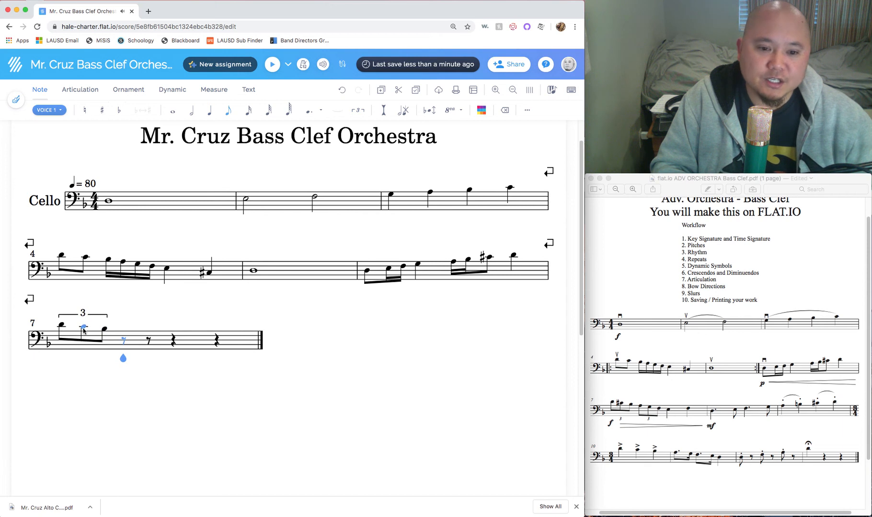
Add a sharp to the C in the first triplet of measure 7.
{"action": "key", "text": "Left"}
{"action": "key", "text": "Left"}
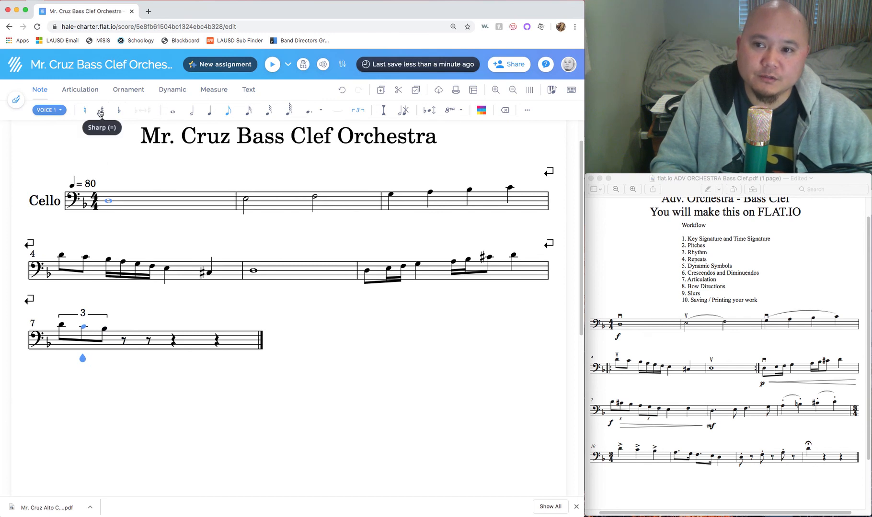
{"action": "left_click", "coordinate": [101, 111]}
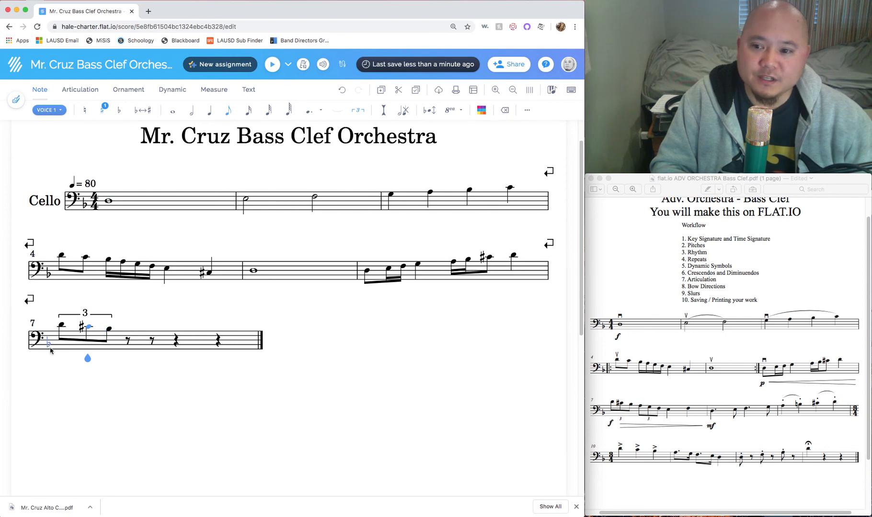
Enter an eighth-note A on the second beat of measure 7, checking the rhythm on the assignment sheet.
{"action": "key", "text": "Right"}
{"action": "key", "text": "Right"}
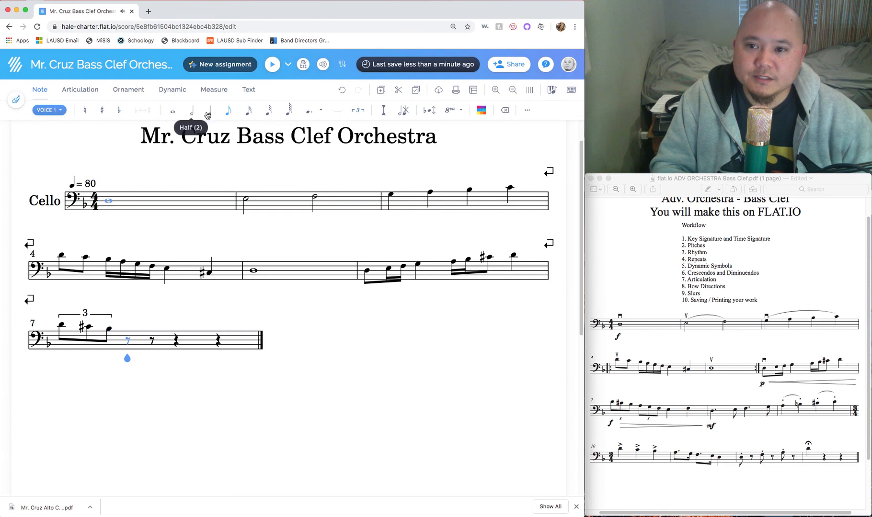
{"action": "left_click", "coordinate": [642, 413]}
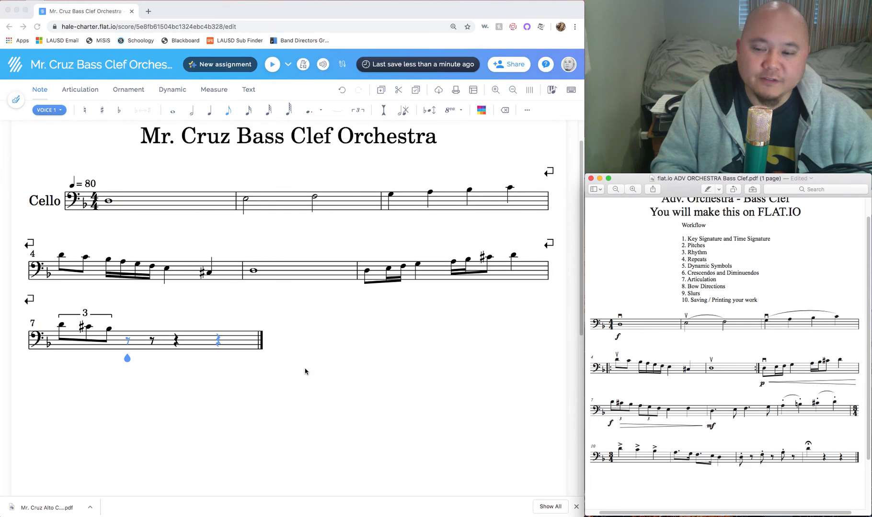
{"action": "left_click", "coordinate": [233, 114]}
{"action": "left_click", "coordinate": [127, 334]}
{"action": "left_click", "coordinate": [128, 334]}
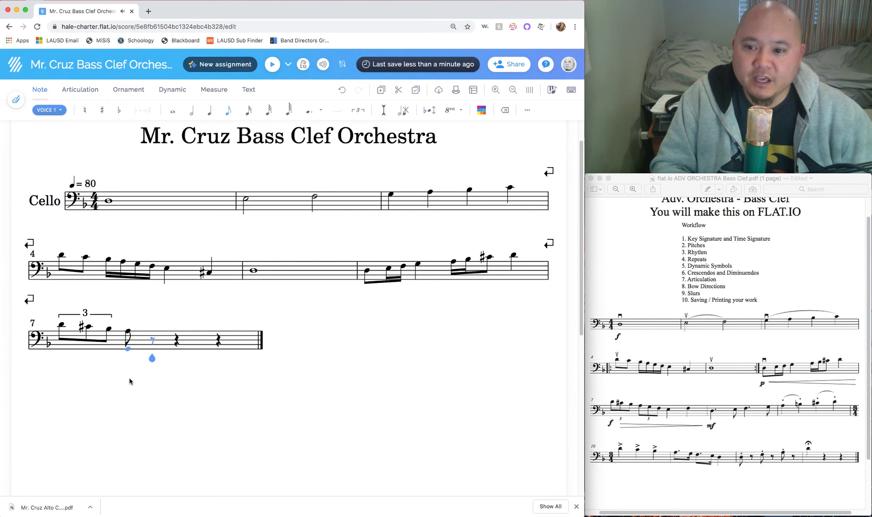
Turn the A on beat two of measure 7 into an eighth-note triplet and complete it with G and F.
{"action": "key", "text": "Left"}
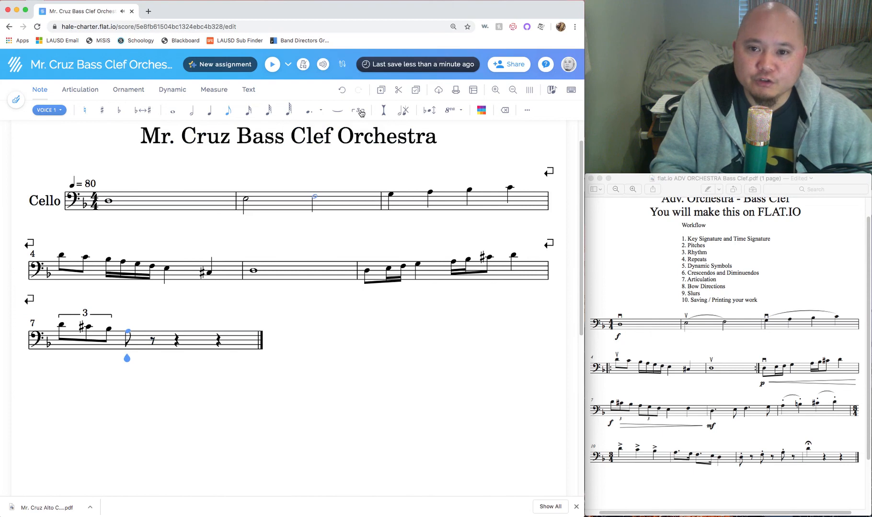
{"action": "mouse_move", "coordinate": [362, 113]}
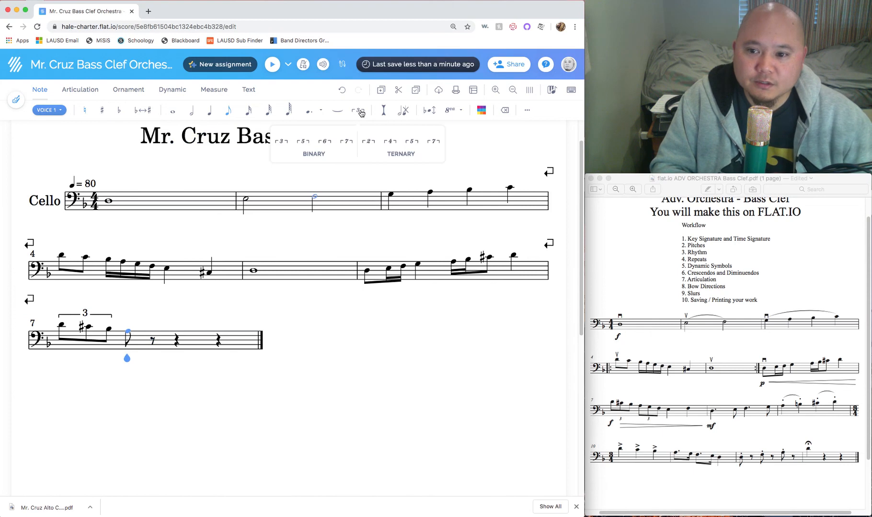
{"action": "left_click", "coordinate": [283, 143]}
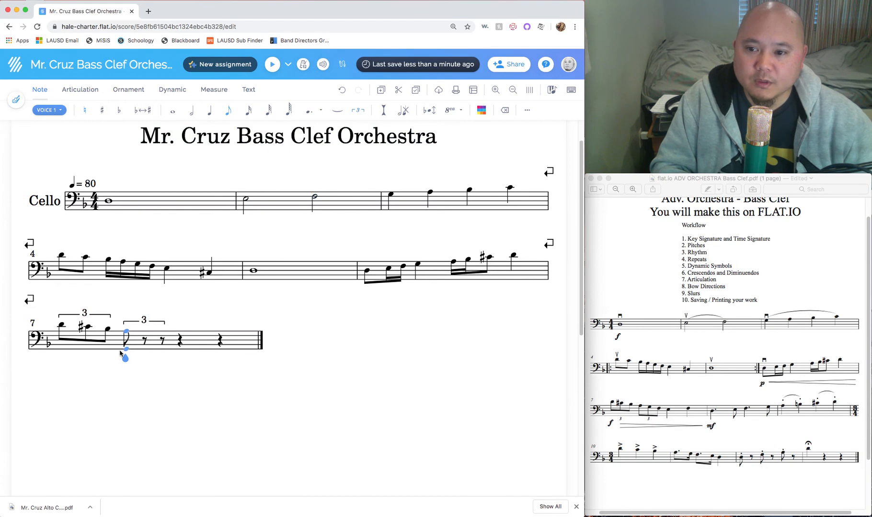
{"action": "key", "text": "Right"}
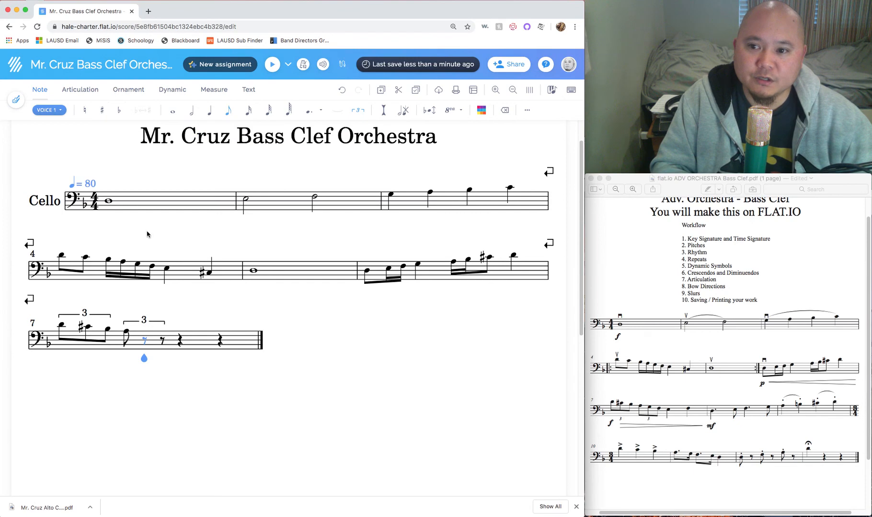
{"action": "left_click", "coordinate": [146, 331]}
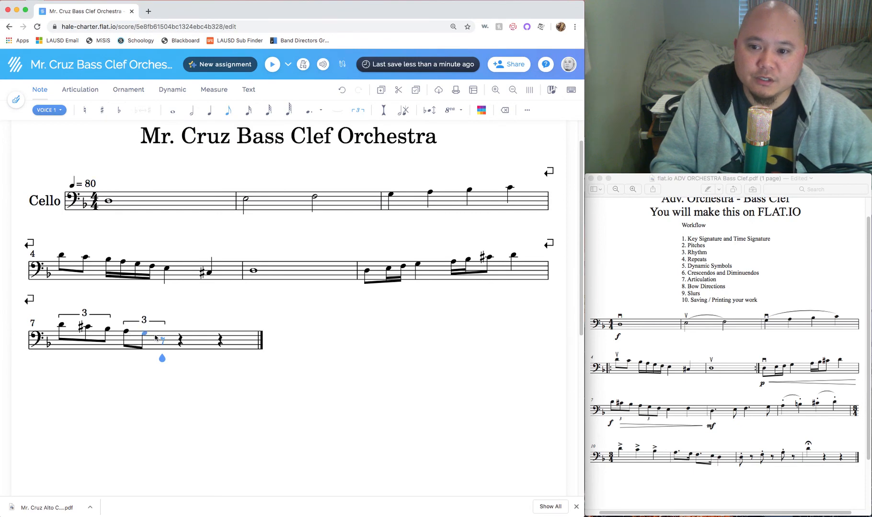
{"action": "left_click", "coordinate": [163, 336]}
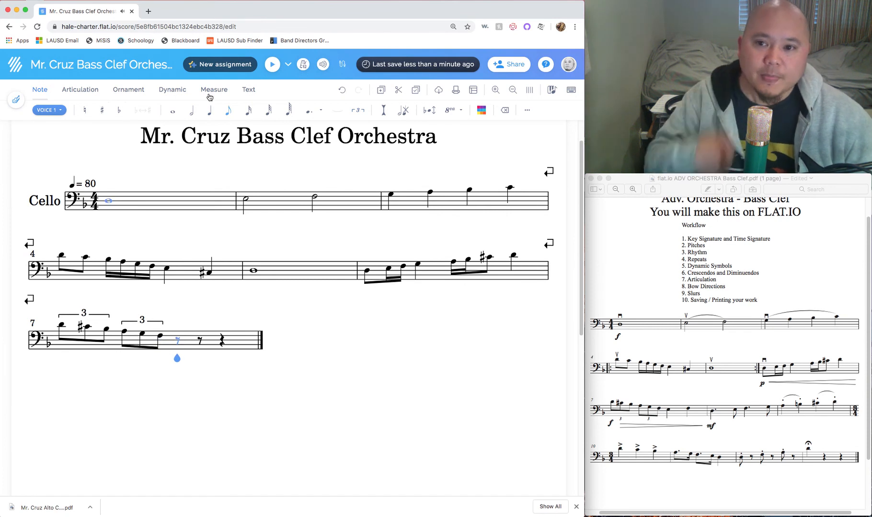
Enter quarter notes E and F on the third and fourth beats of measure 7.
{"action": "left_click", "coordinate": [210, 109]}
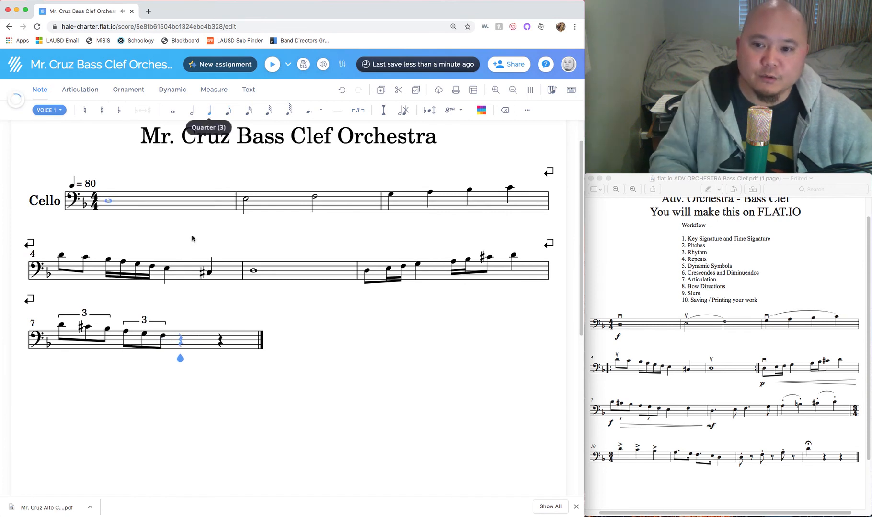
{"action": "left_click", "coordinate": [181, 339]}
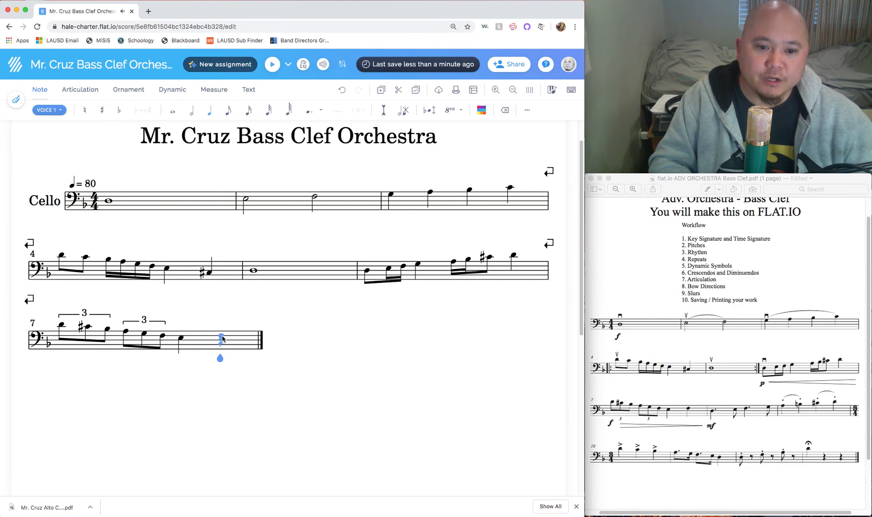
{"action": "left_click", "coordinate": [222, 339]}
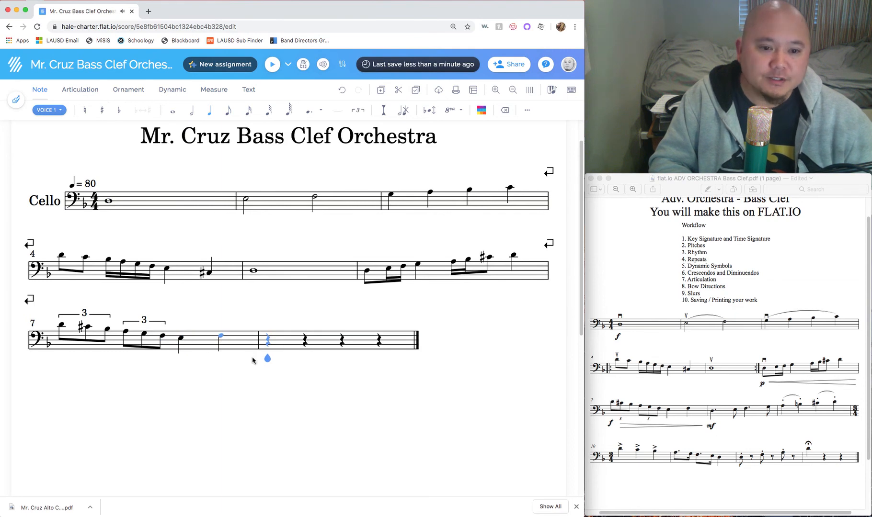
Enter a dotted quarter-note D followed by an eighth-note E in the first half of measure 8.
{"action": "left_click", "coordinate": [720, 420]}
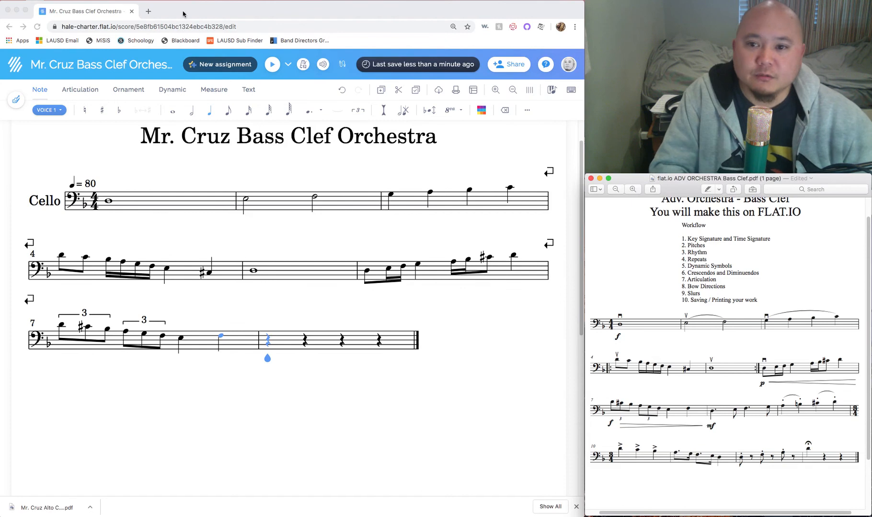
{"action": "left_click", "coordinate": [207, 114]}
{"action": "left_click", "coordinate": [207, 114]}
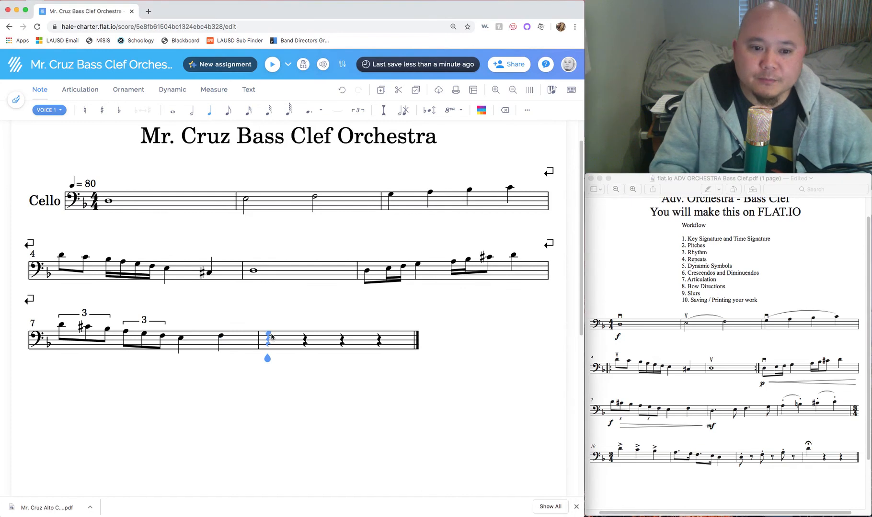
{"action": "left_click", "coordinate": [268, 341]}
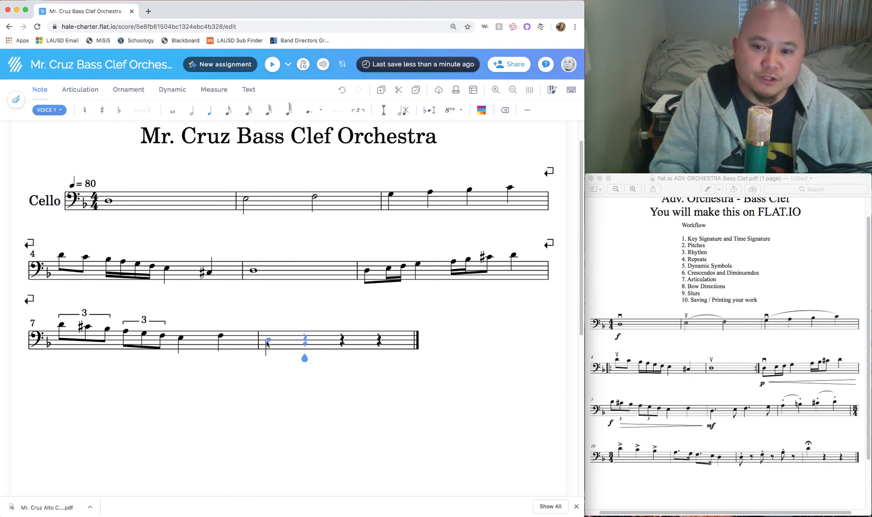
{"action": "left_click", "coordinate": [266, 342]}
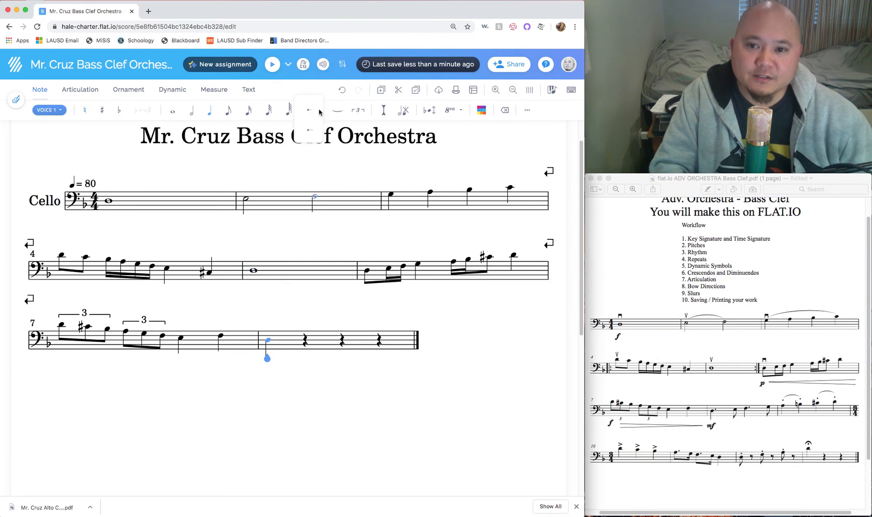
{"action": "left_click", "coordinate": [319, 112]}
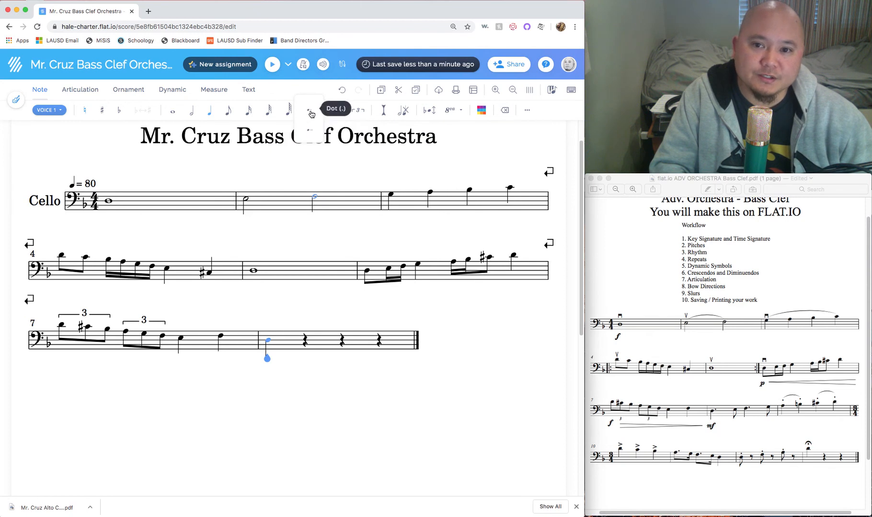
{"action": "left_click", "coordinate": [311, 113]}
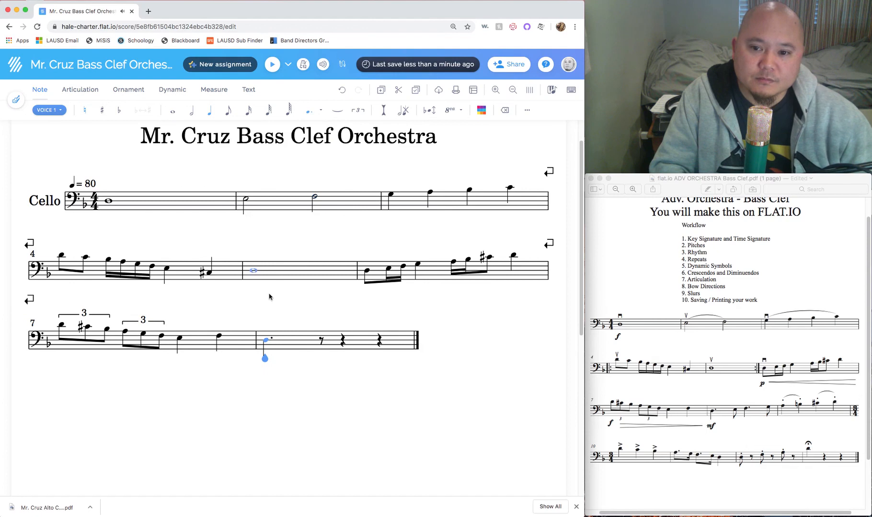
{"action": "key", "text": "Right"}
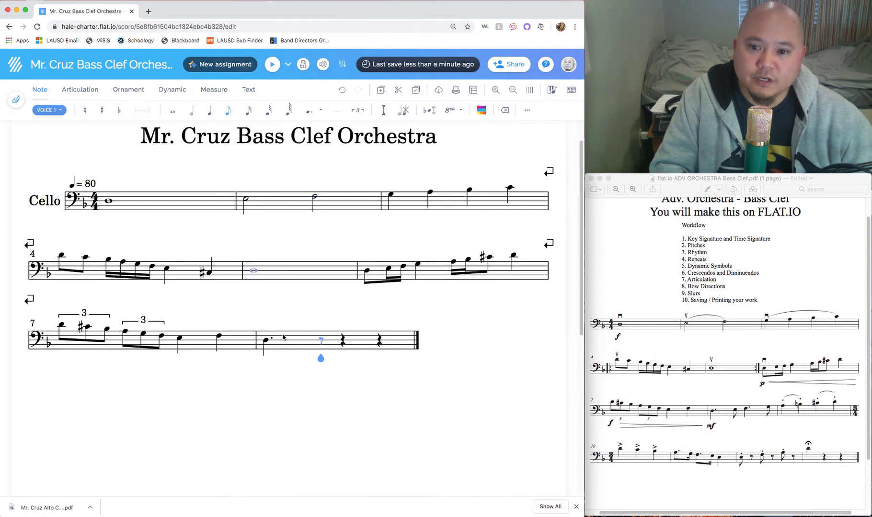
{"action": "left_click", "coordinate": [321, 339]}
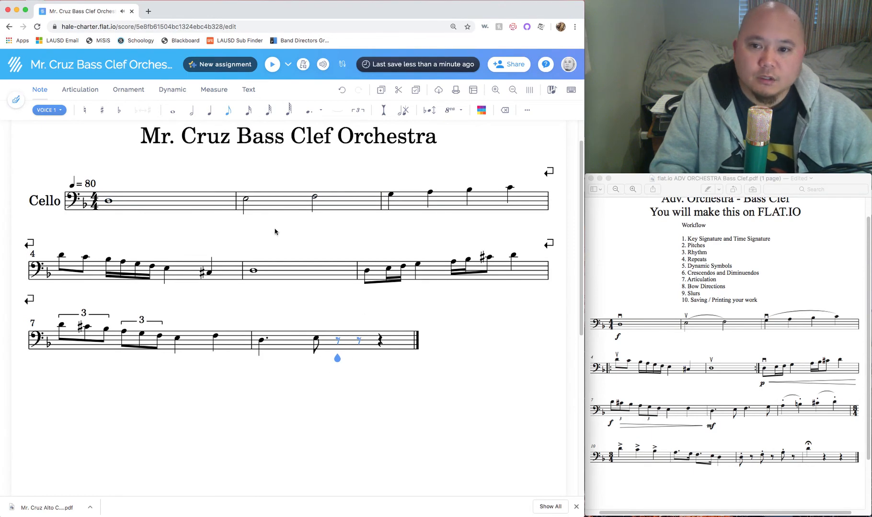
Enter a dotted quarter-note F on the third beat of measure 8.
{"action": "left_click", "coordinate": [211, 113]}
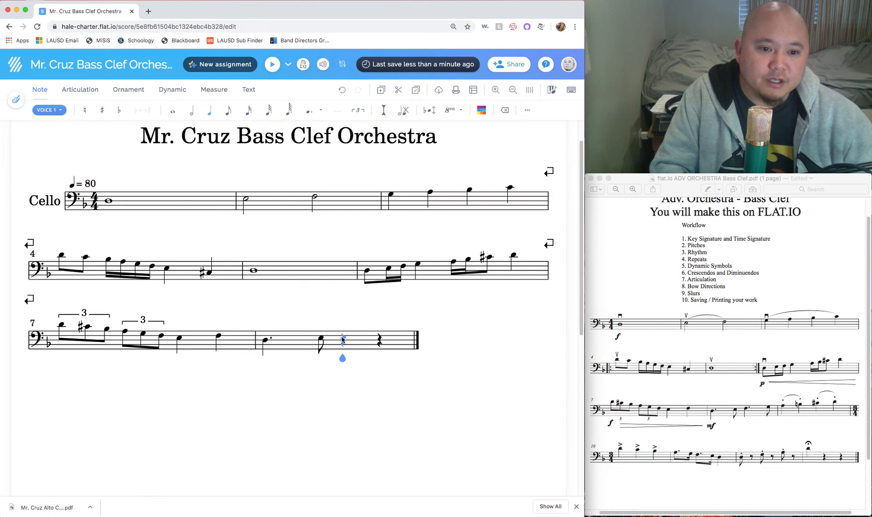
{"action": "left_click", "coordinate": [343, 337]}
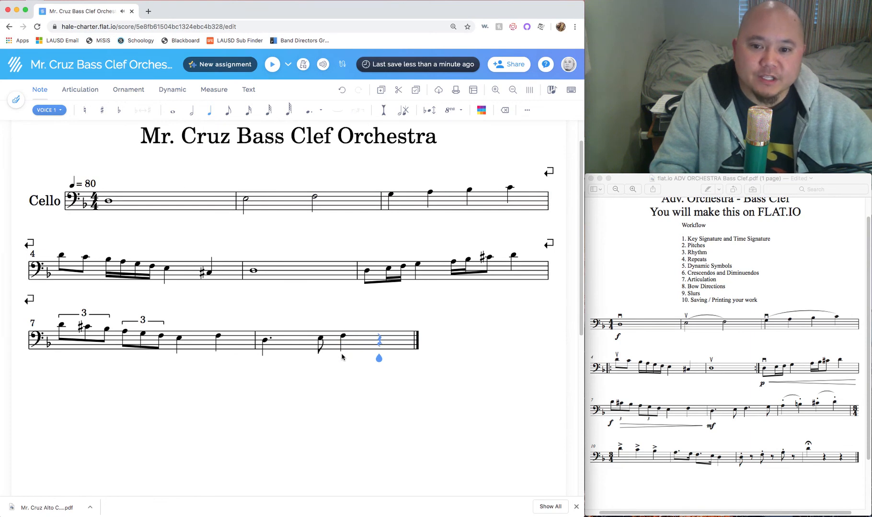
{"action": "left_click", "coordinate": [346, 371]}
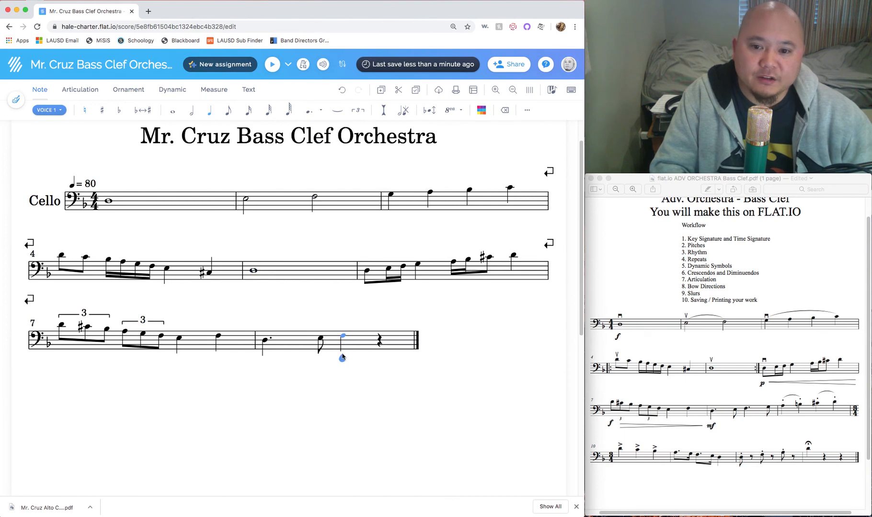
{"action": "left_click", "coordinate": [320, 111]}
{"action": "left_click", "coordinate": [310, 111]}
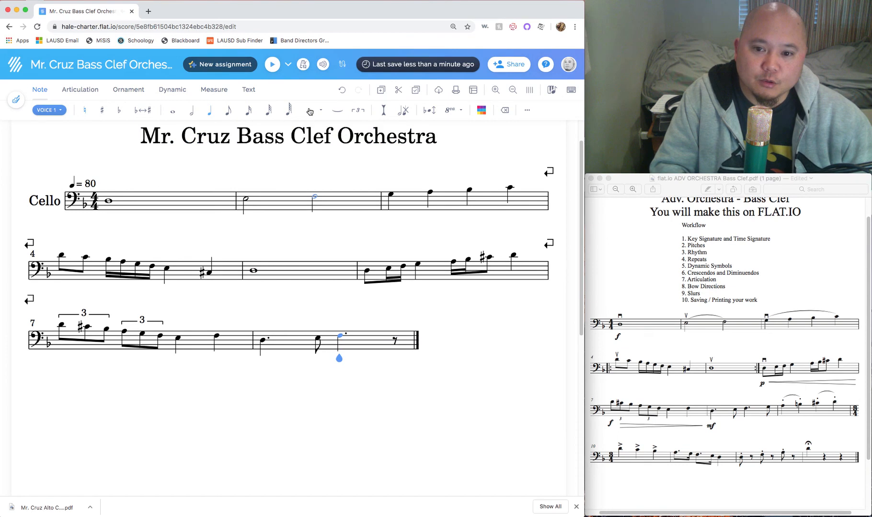
Enter an eighth-note G after the dotted quarter-note F to complete measure 8.
{"action": "key", "text": "Right"}
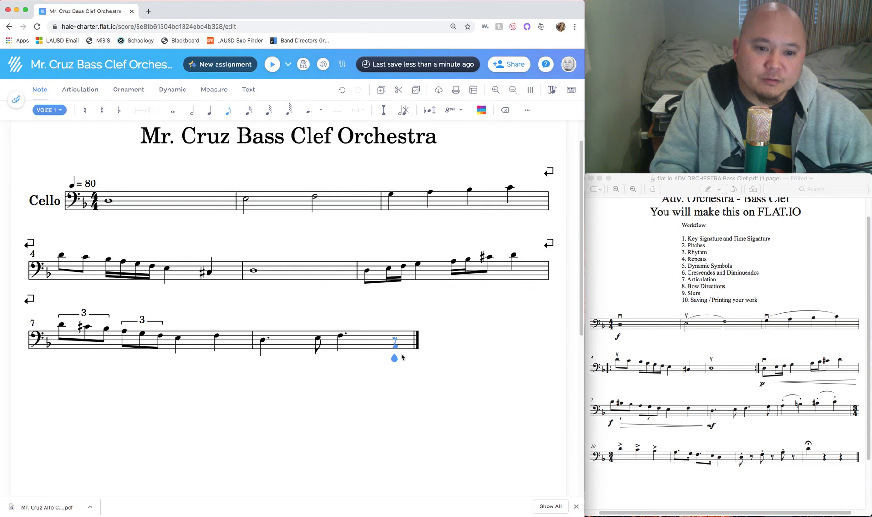
{"action": "left_click", "coordinate": [767, 414]}
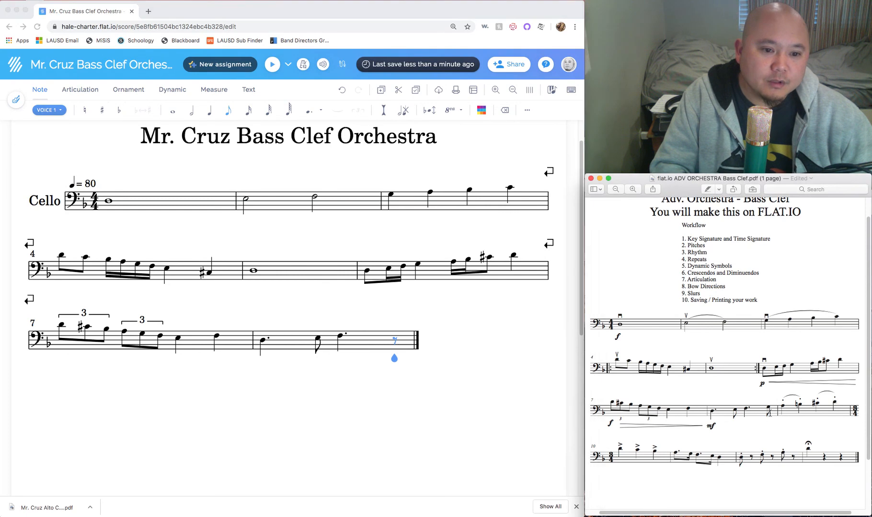
{"action": "left_click", "coordinate": [490, 414]}
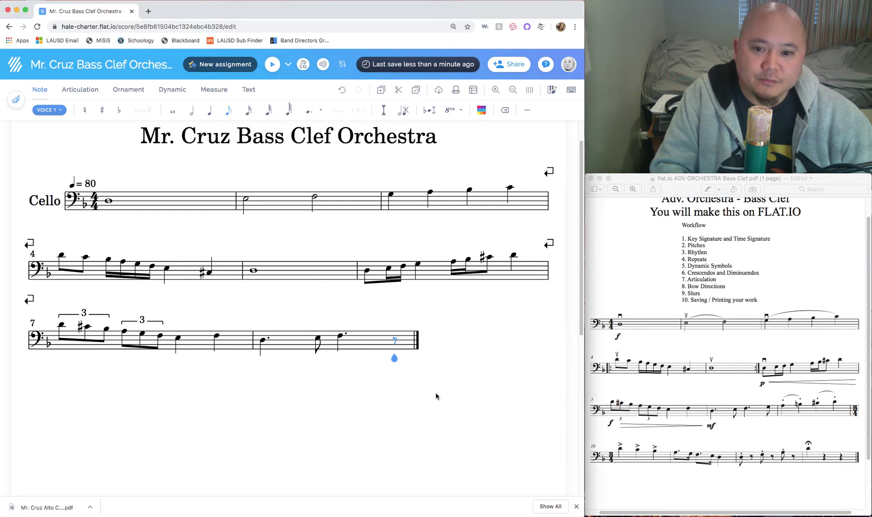
{"action": "left_click", "coordinate": [395, 337]}
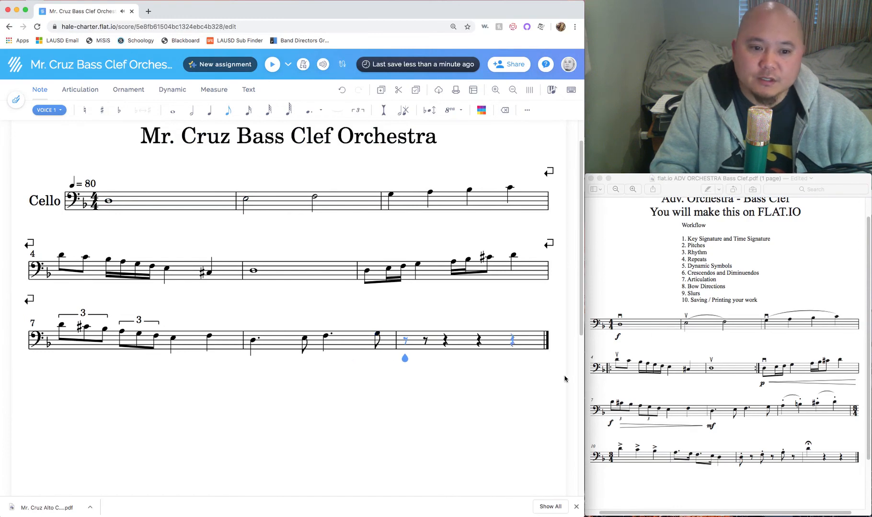
Set the note duration to quarter and enter A, B and C on the first three beats of measure 9.
{"action": "left_click", "coordinate": [783, 411]}
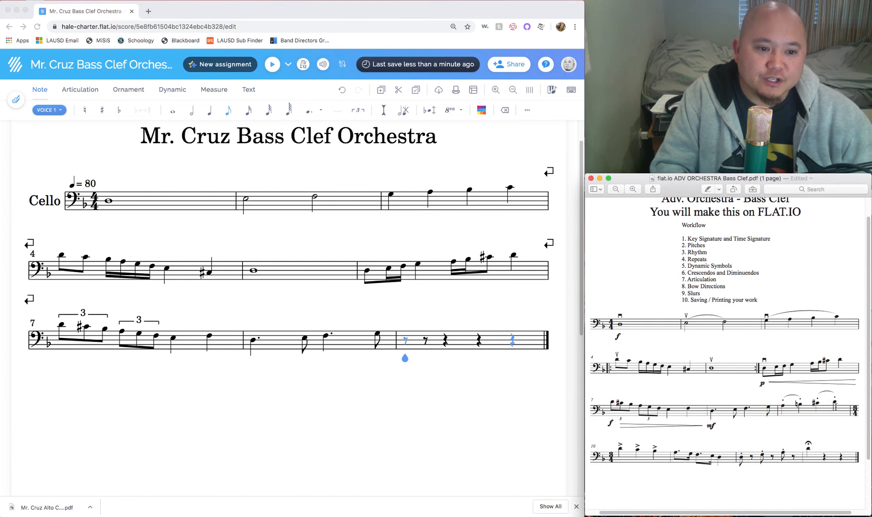
{"action": "left_click", "coordinate": [210, 114]}
{"action": "left_click", "coordinate": [210, 114]}
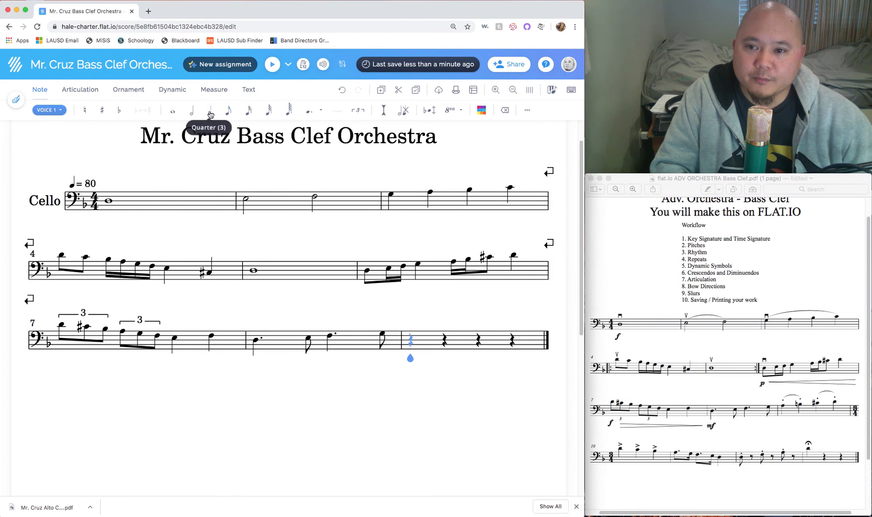
{"action": "left_click", "coordinate": [42, 88]}
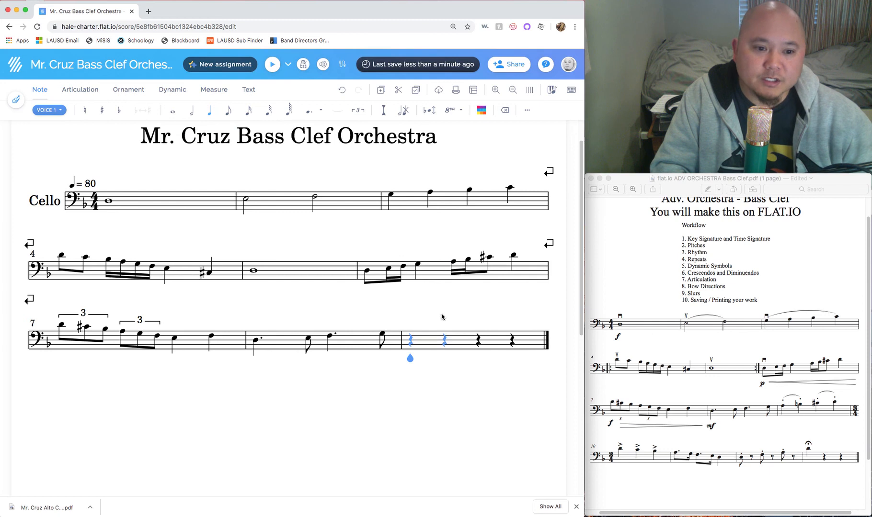
{"action": "left_click", "coordinate": [413, 332]}
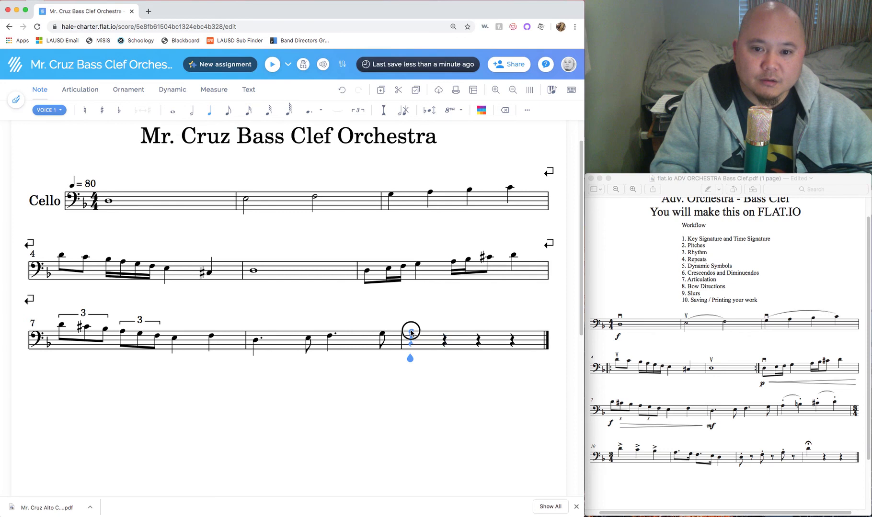
{"action": "left_click", "coordinate": [445, 329]}
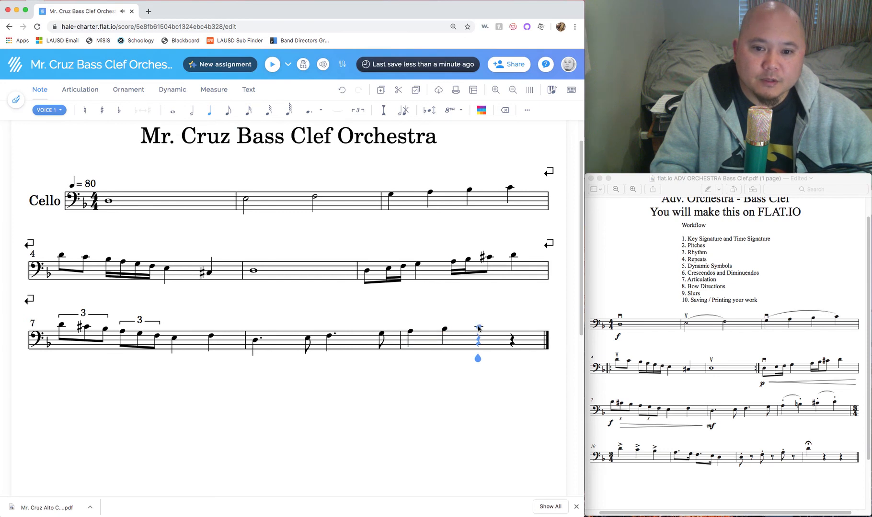
{"action": "left_click", "coordinate": [478, 329]}
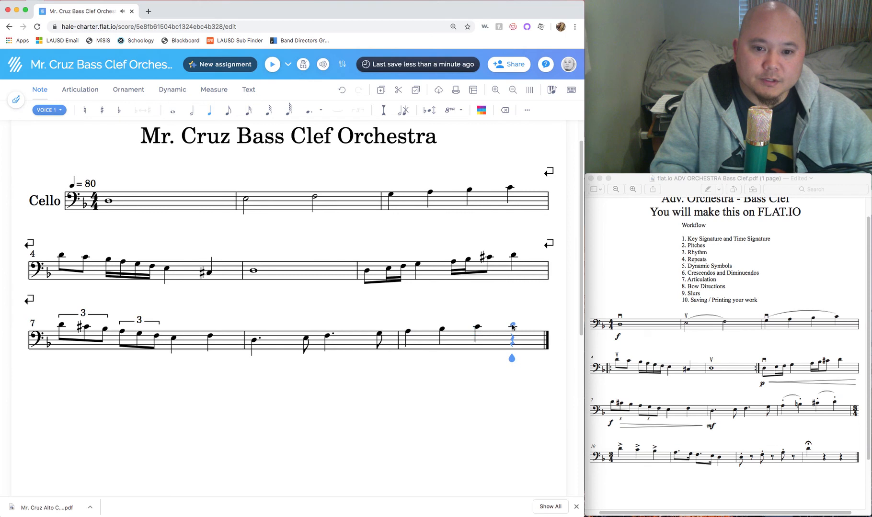
Complete measure 9 with a quarter-note D, and apply a natural to its B and a sharp to its C.
{"action": "left_click", "coordinate": [512, 327]}
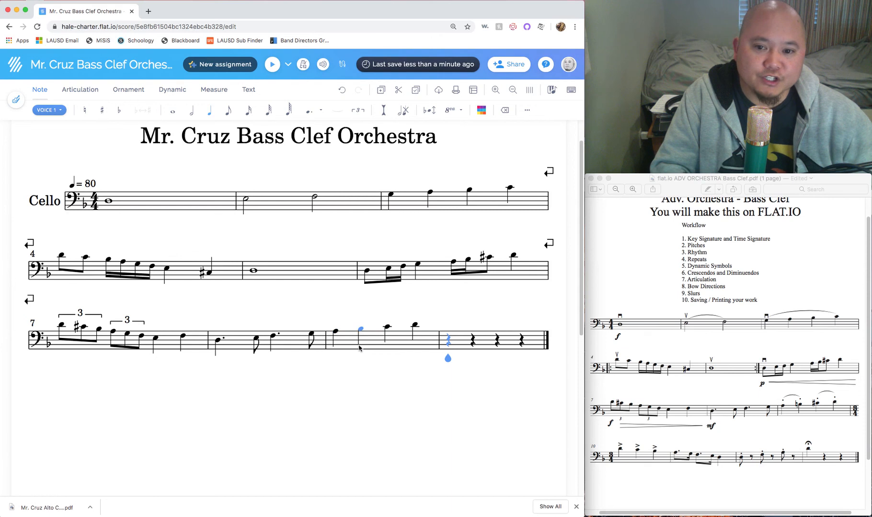
{"action": "key", "text": "Left"}
{"action": "key", "text": "Left"}
{"action": "key", "text": "Left"}
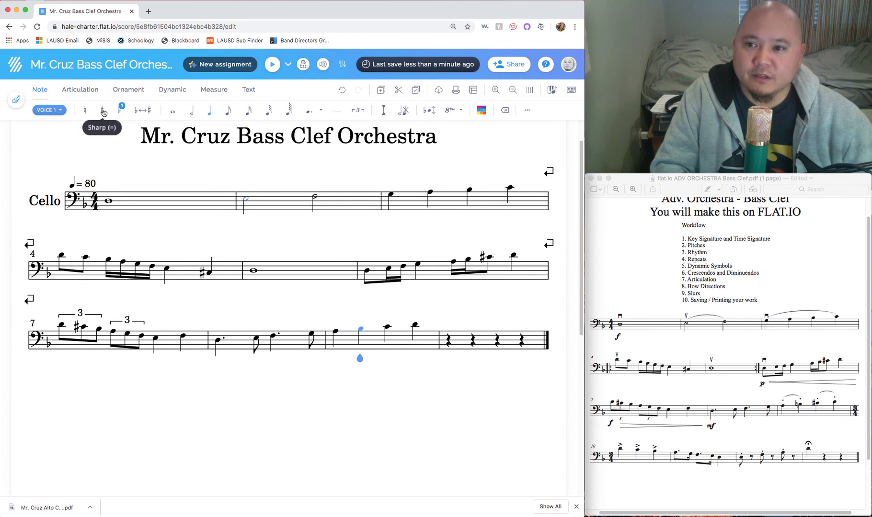
{"action": "left_click", "coordinate": [86, 111]}
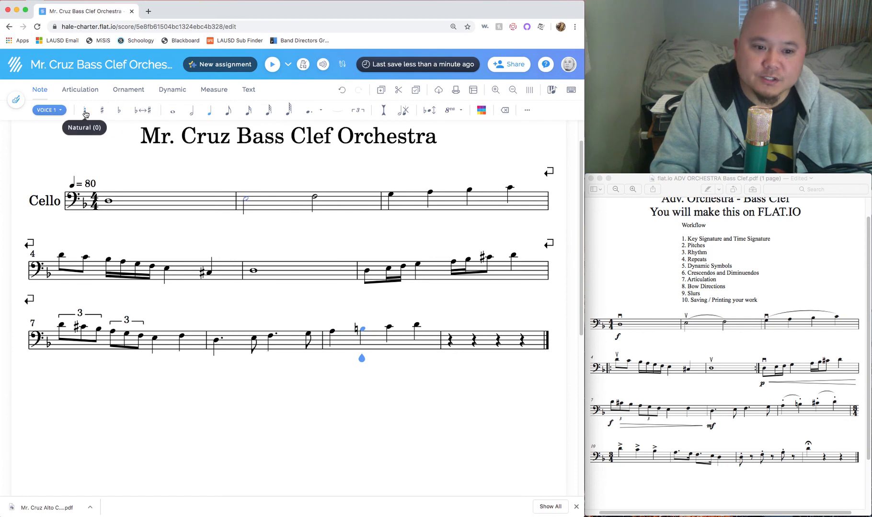
{"action": "key", "text": "Right"}
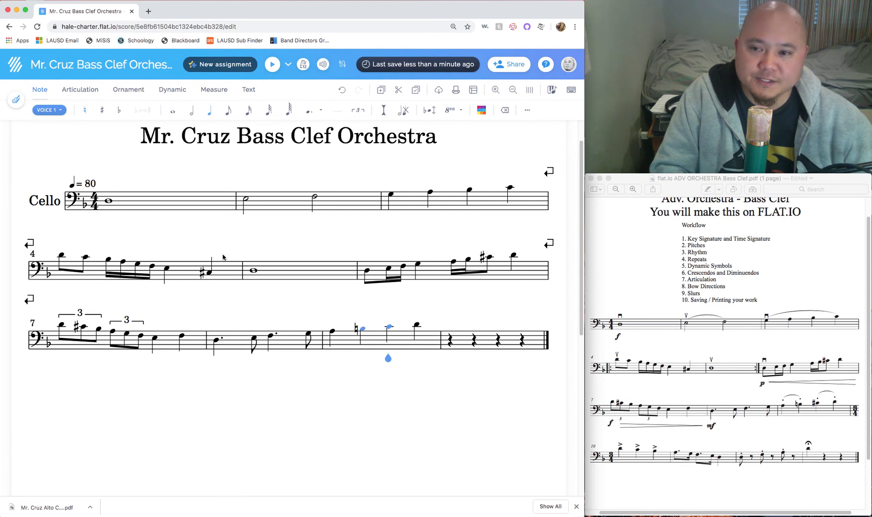
{"action": "left_click", "coordinate": [101, 112]}
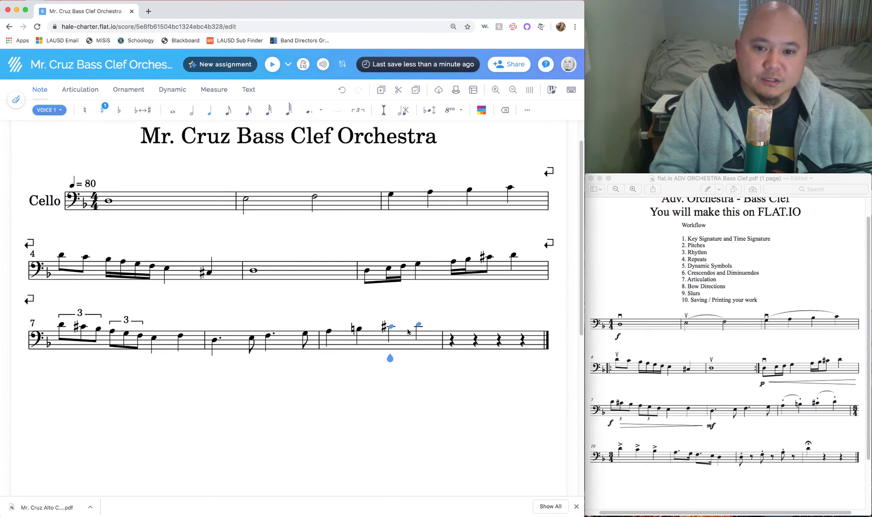
Insert a line break before measure 10 so that it begins a new system.
{"action": "left_click", "coordinate": [452, 348]}
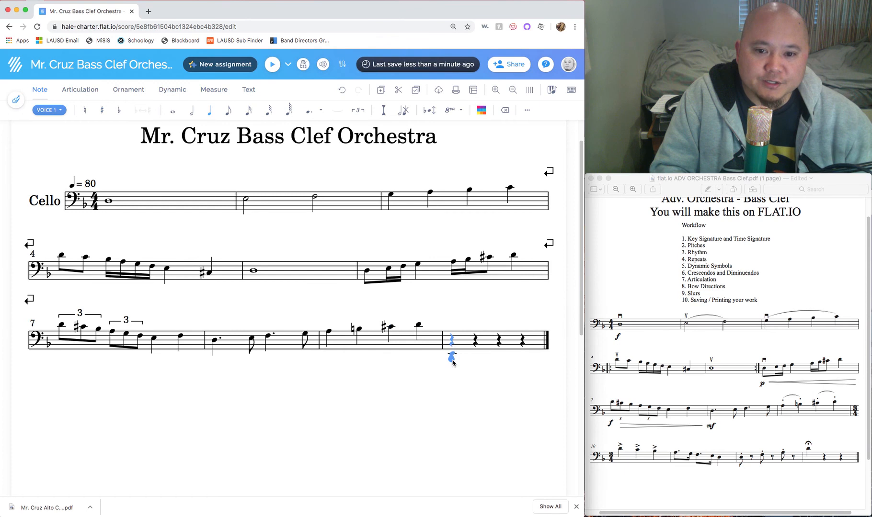
{"action": "left_click", "coordinate": [628, 465]}
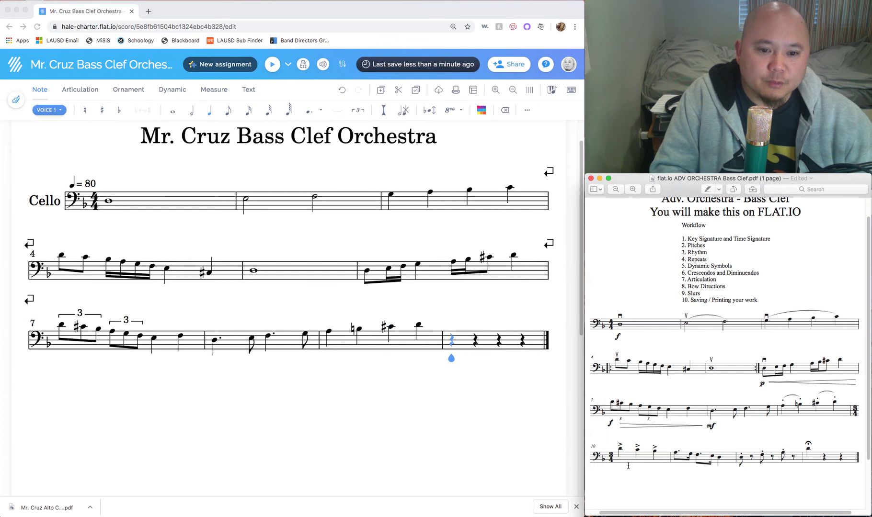
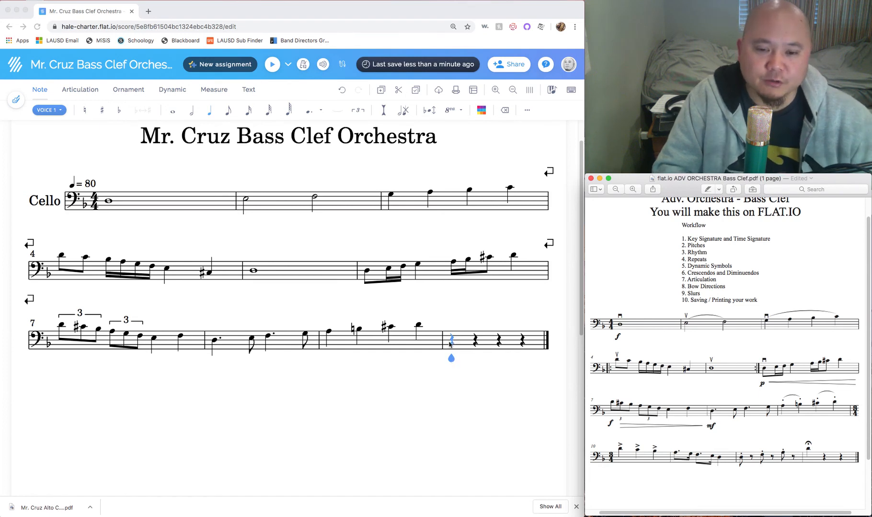
{"action": "left_click", "coordinate": [451, 341]}
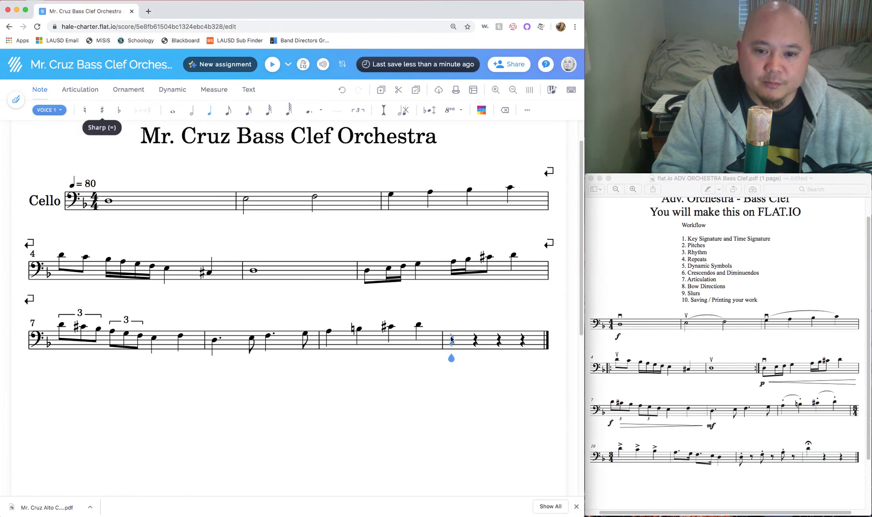
{"action": "left_click", "coordinate": [214, 90]}
{"action": "left_click", "coordinate": [125, 111]}
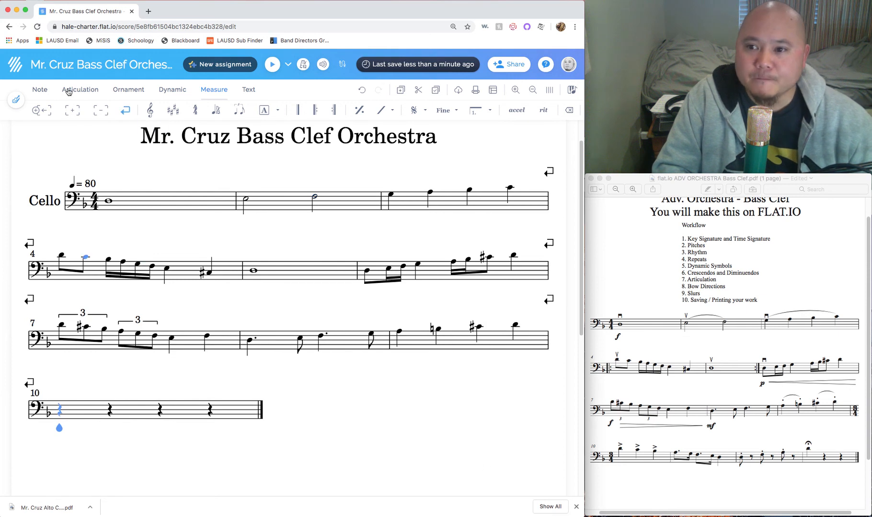
Enter the quarter notes D, C and B on the first three beats of measure 10.
{"action": "left_click", "coordinate": [45, 91]}
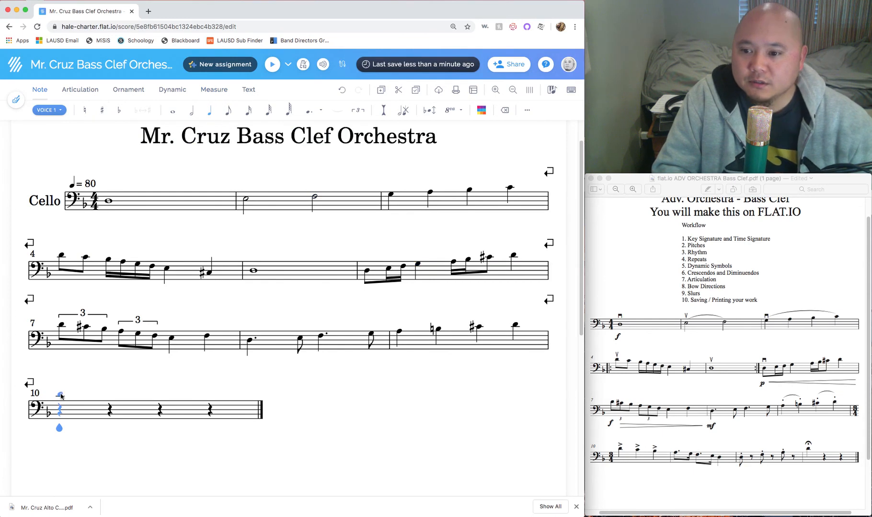
{"action": "left_click", "coordinate": [60, 395]}
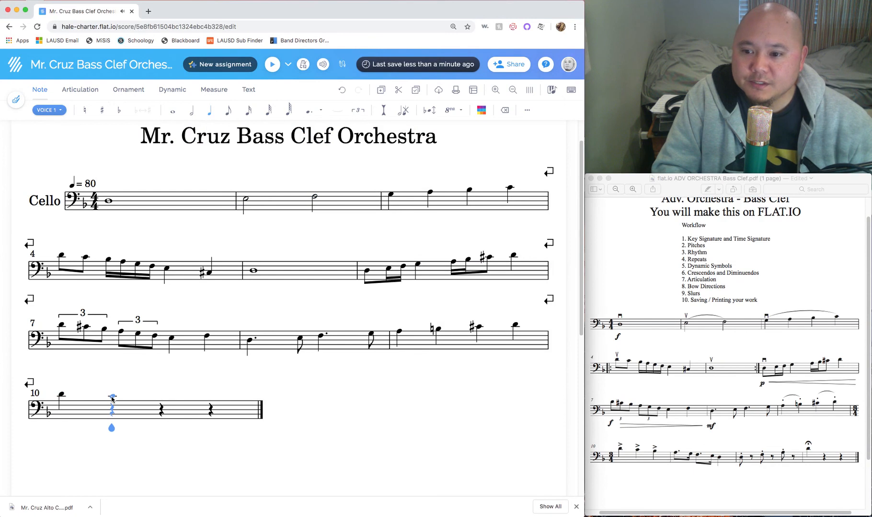
{"action": "left_click", "coordinate": [112, 397]}
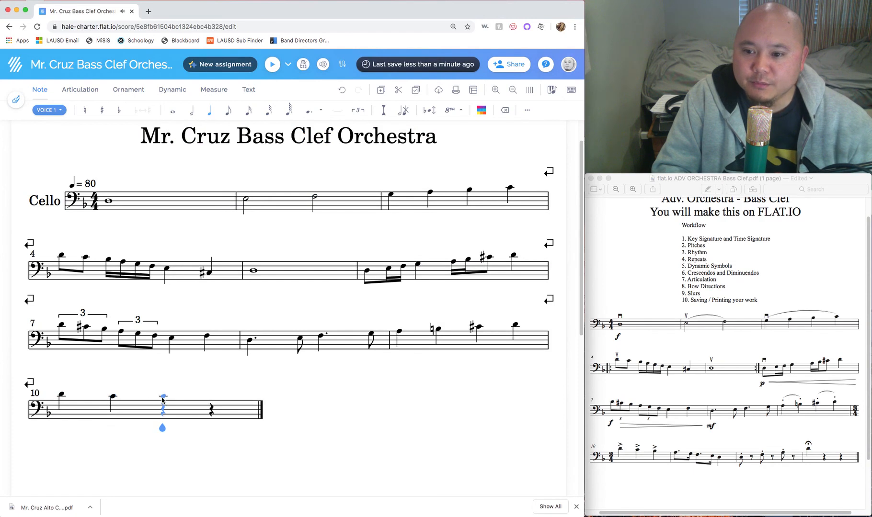
{"action": "left_click", "coordinate": [162, 400]}
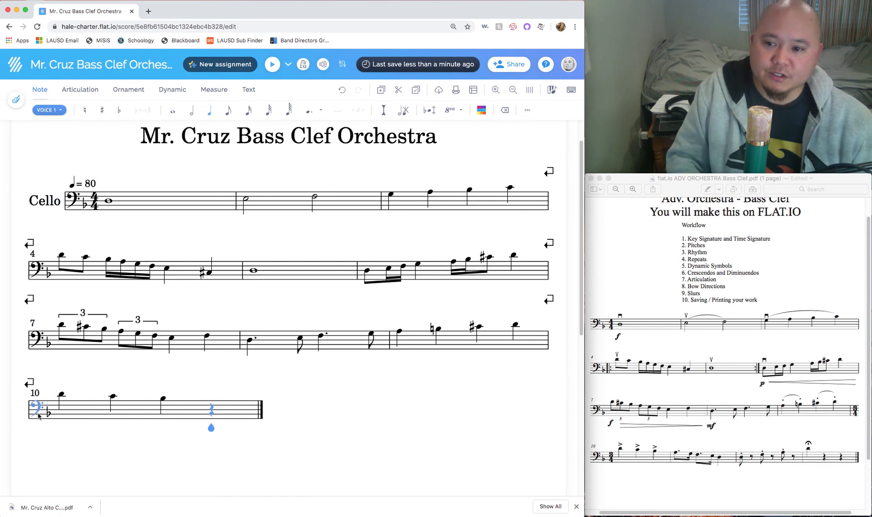
Change the time signature to 3/4 starting at measure 10, as in the reference PDF.
{"action": "left_click", "coordinate": [610, 457]}
{"action": "double_click", "coordinate": [611, 454]}
{"action": "left_click", "coordinate": [613, 463]}
{"action": "left_click_drag", "start_coordinate": [614, 463], "coordinate": [607, 461]}
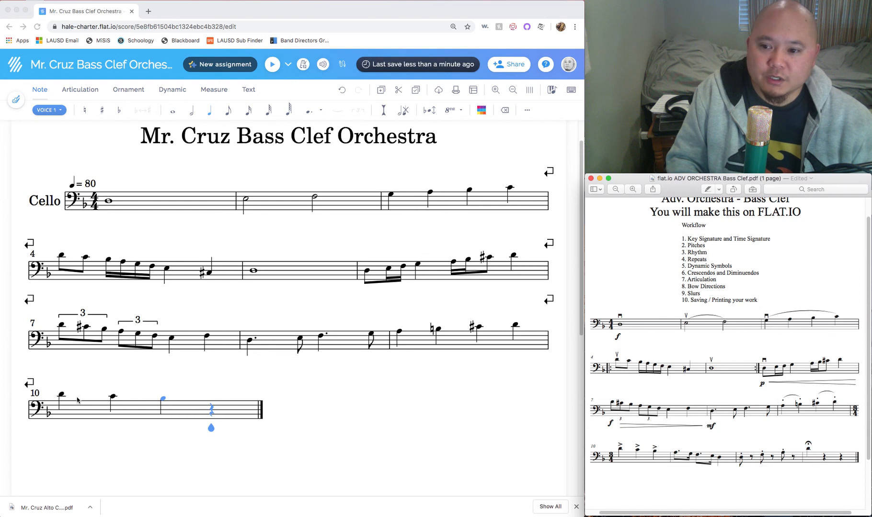
{"action": "left_click", "coordinate": [61, 396]}
{"action": "left_click", "coordinate": [61, 396]}
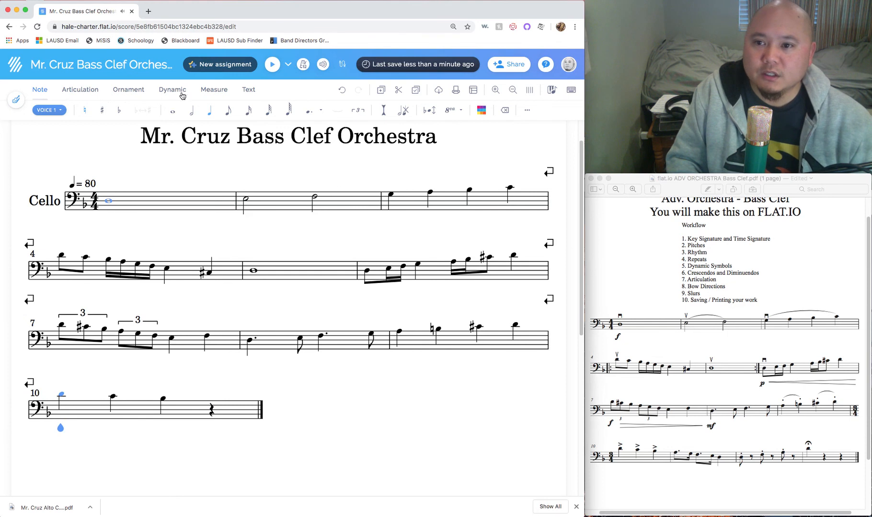
{"action": "left_click", "coordinate": [214, 90]}
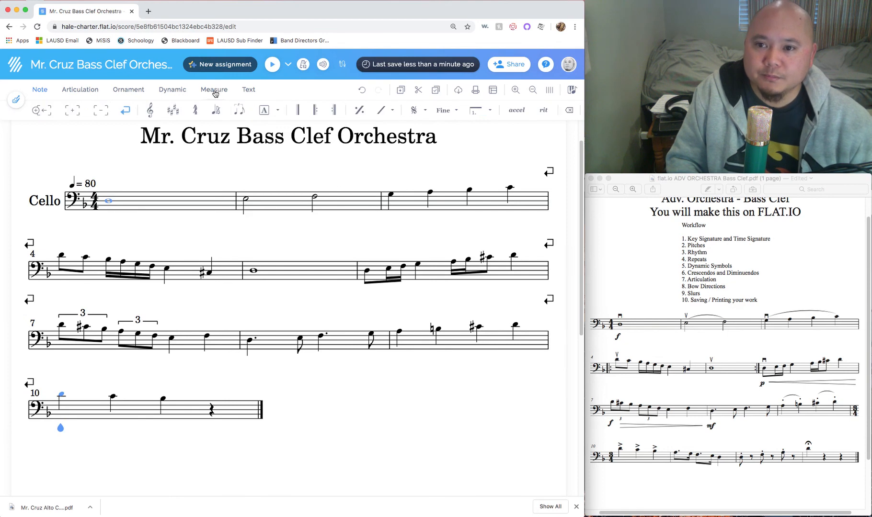
{"action": "left_click", "coordinate": [195, 113]}
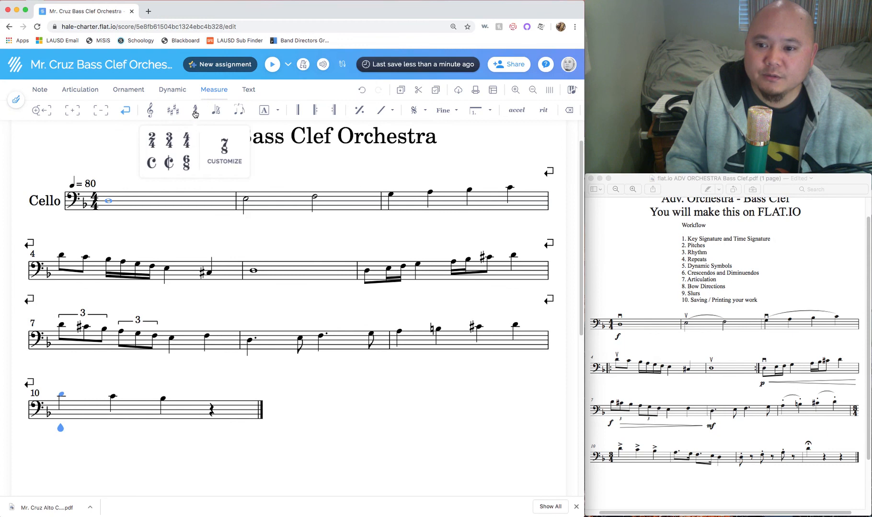
{"action": "left_click", "coordinate": [169, 141]}
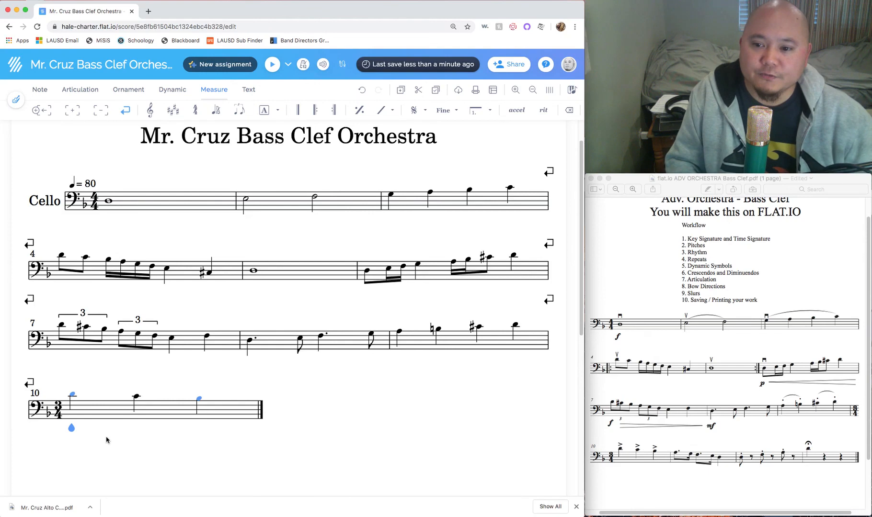
Insert three empty measures after measure 10.
{"action": "key", "text": "Right"}
{"action": "key", "text": "Right"}
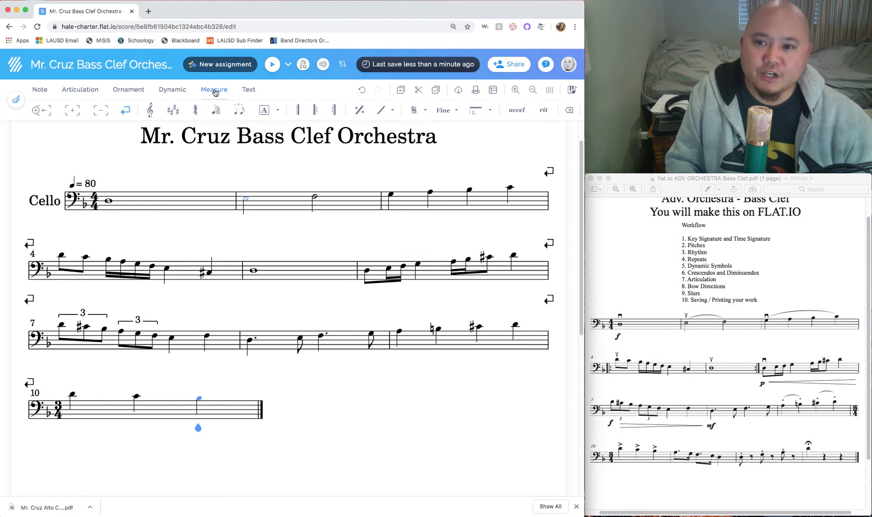
{"action": "left_click", "coordinate": [73, 111]}
{"action": "left_click", "coordinate": [72, 111]}
{"action": "left_click", "coordinate": [72, 110]}
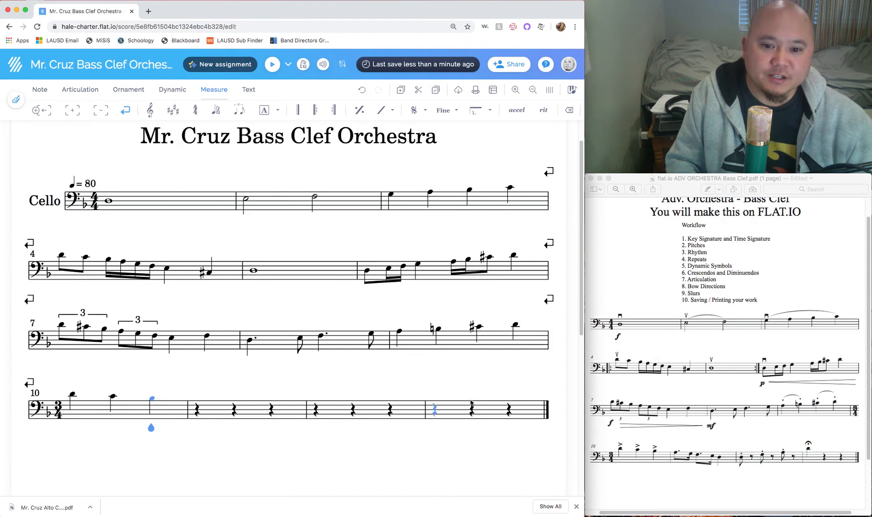
Begin measure 11 with a dotted eighth-note A followed by a sixteenth-note G.
{"action": "left_click", "coordinate": [687, 463]}
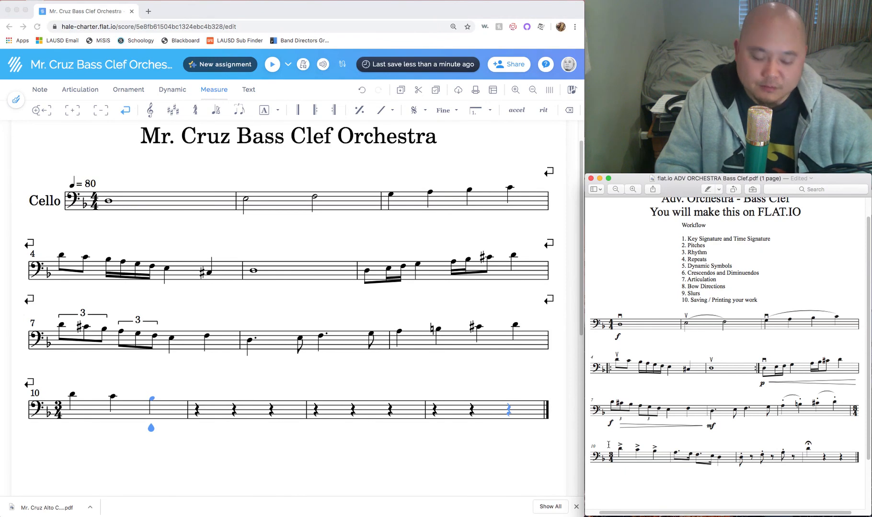
{"action": "left_click", "coordinate": [364, 466]}
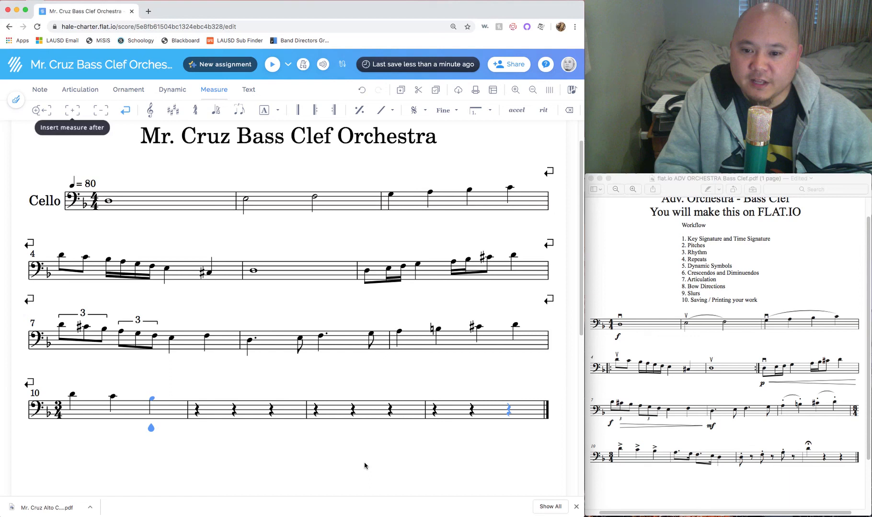
{"action": "key", "text": "Right"}
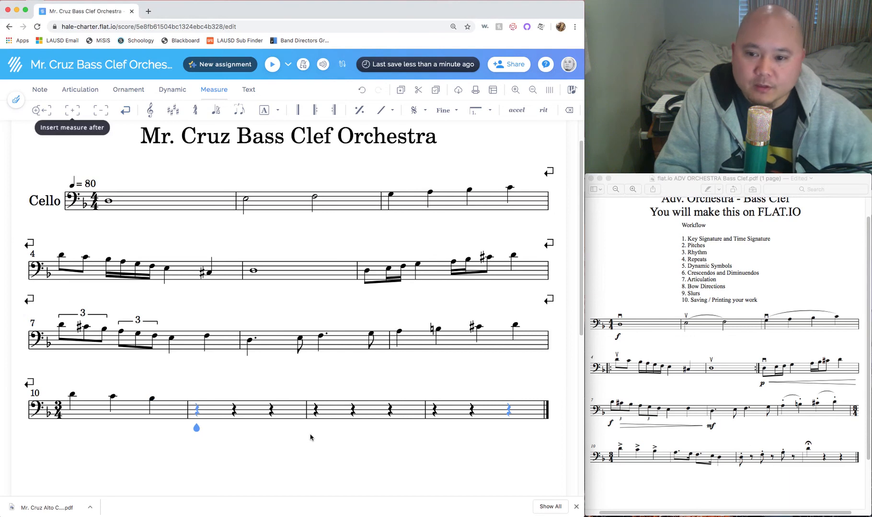
{"action": "left_click", "coordinate": [40, 91]}
{"action": "left_click", "coordinate": [229, 113]}
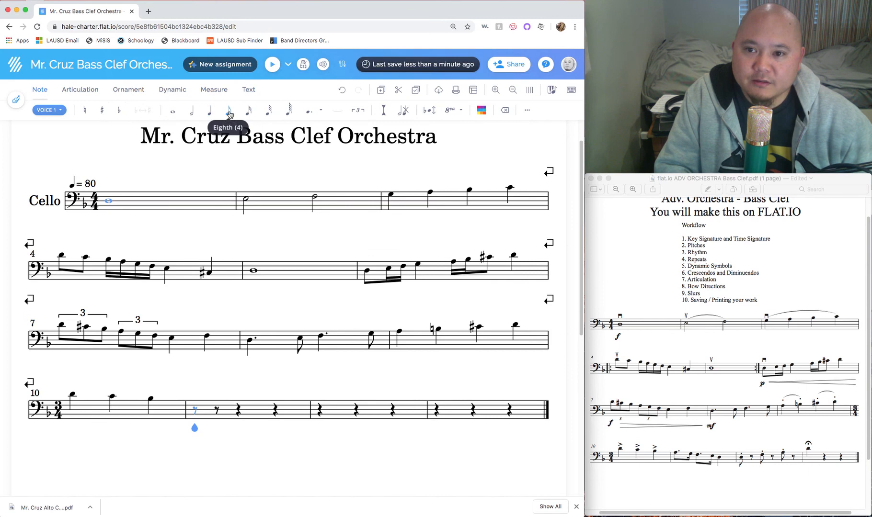
{"action": "left_click", "coordinate": [195, 404]}
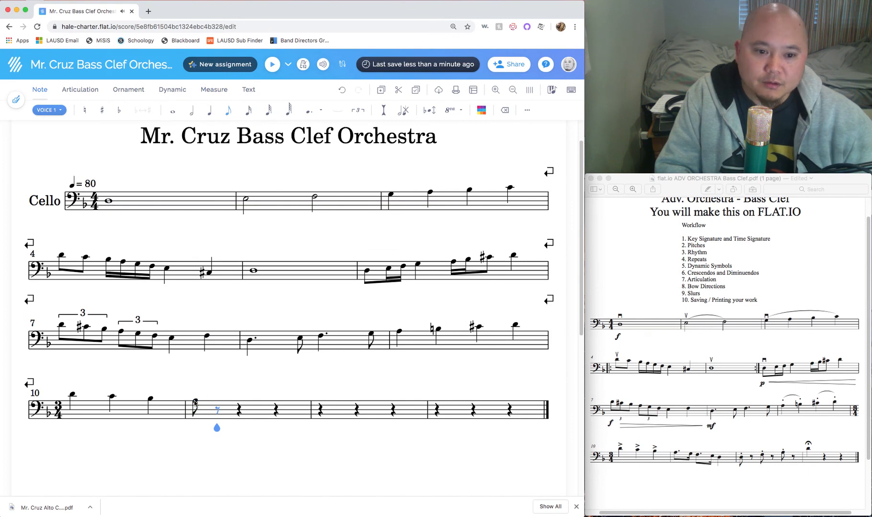
{"action": "key", "text": "Left"}
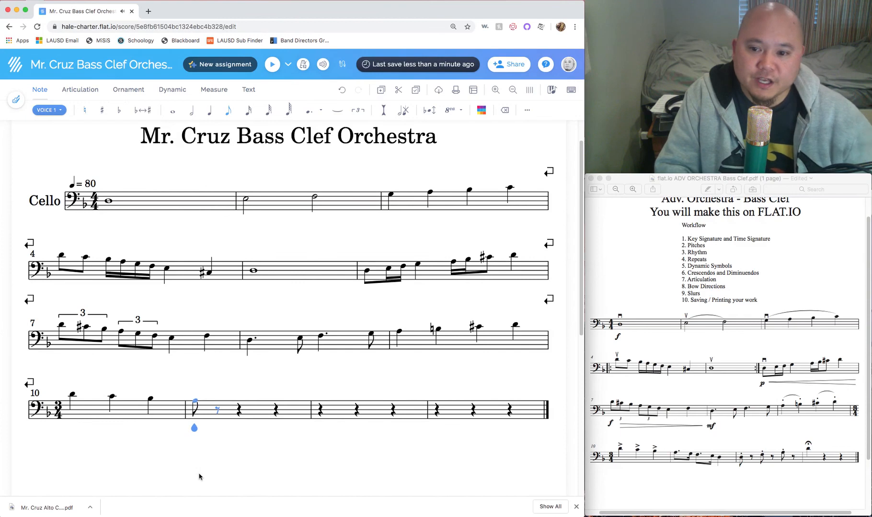
{"action": "left_click", "coordinate": [310, 113]}
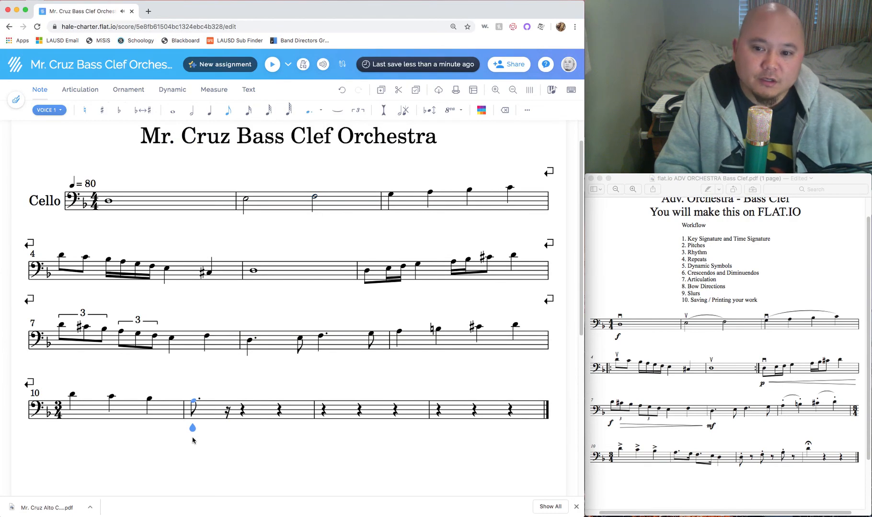
{"action": "key", "text": "Right"}
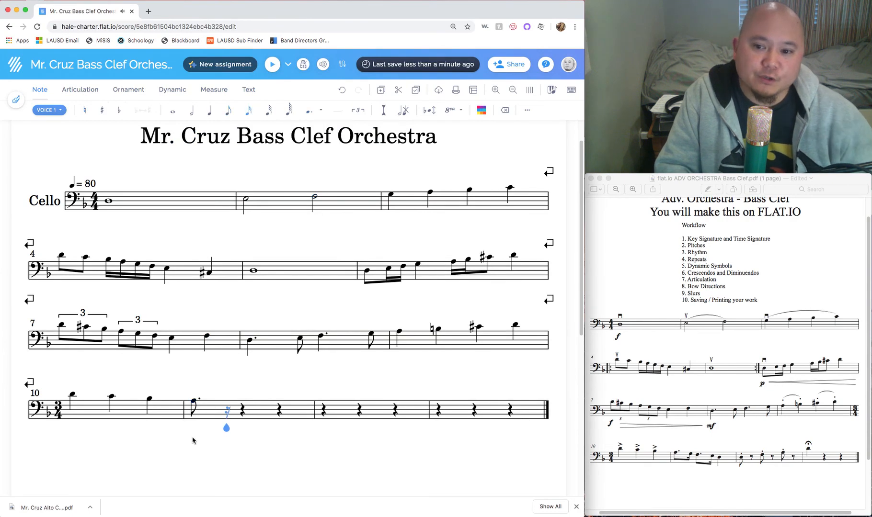
{"action": "left_click", "coordinate": [227, 406]}
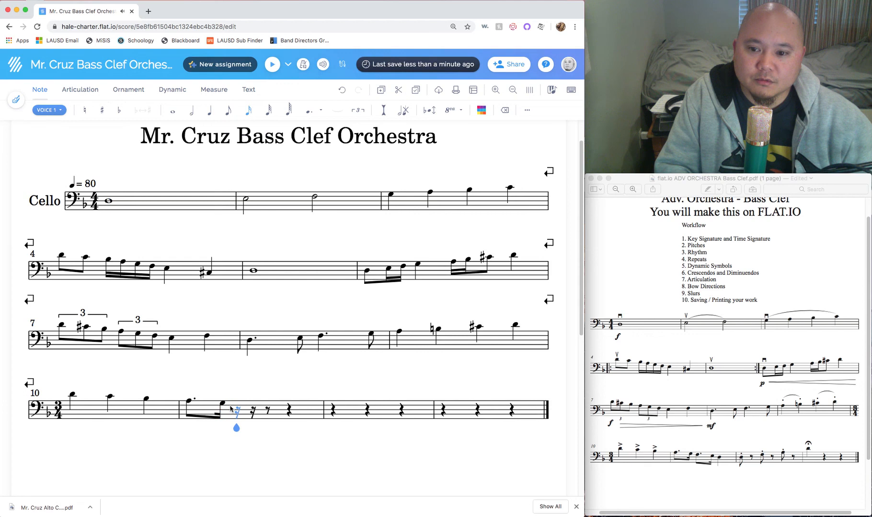
Add a dotted eighth-note F after the sixteenth-note G in measure 11.
{"action": "left_click", "coordinate": [230, 114]}
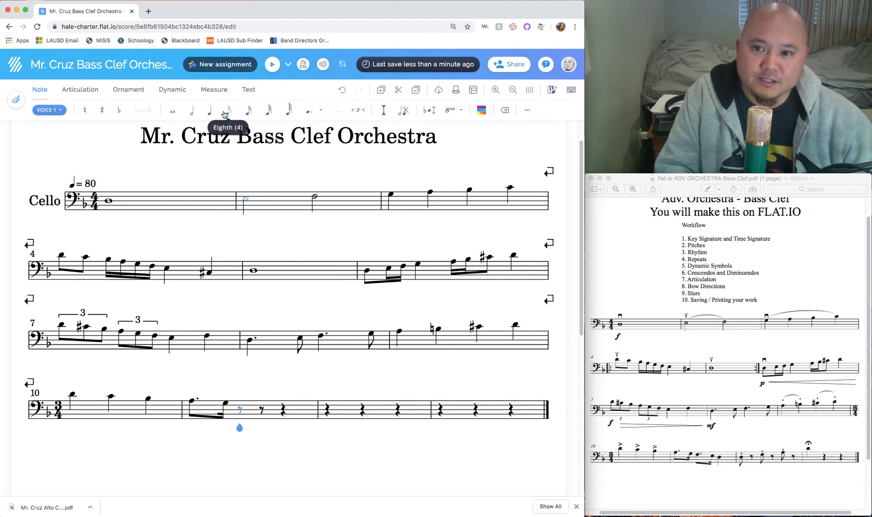
{"action": "left_click", "coordinate": [240, 408]}
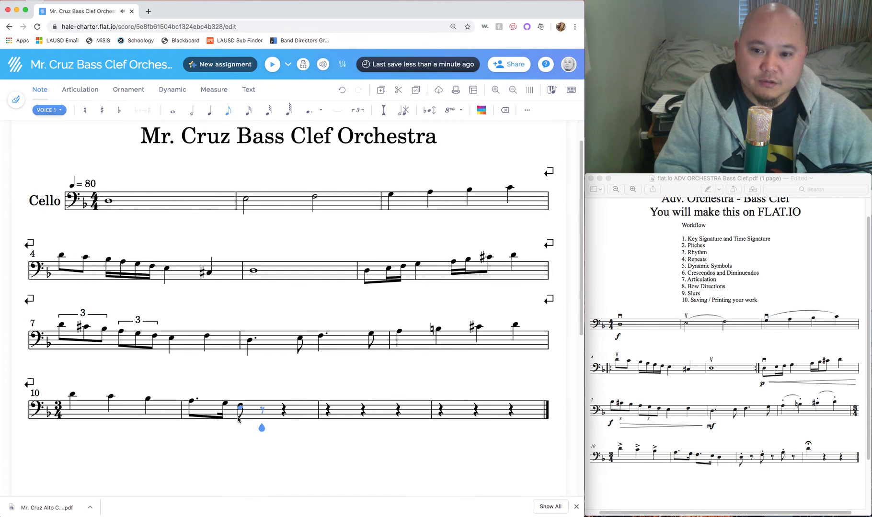
{"action": "left_click", "coordinate": [239, 430]}
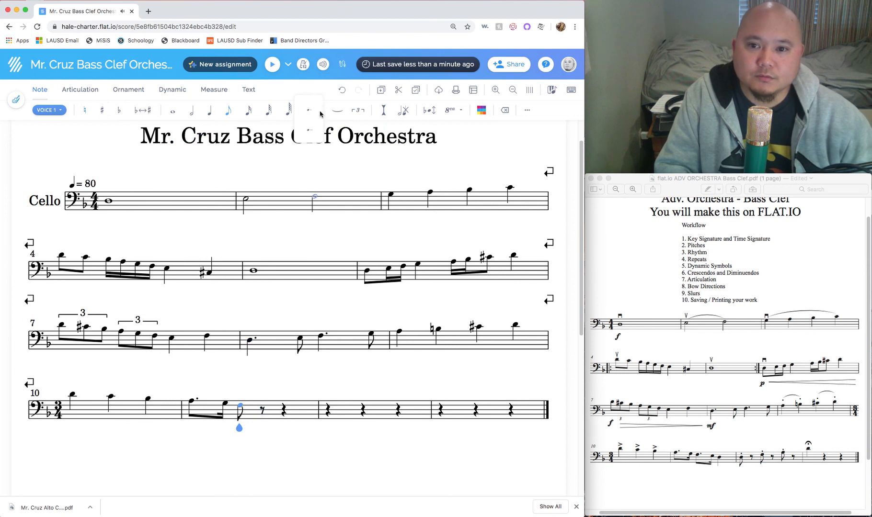
{"action": "left_click", "coordinate": [312, 113]}
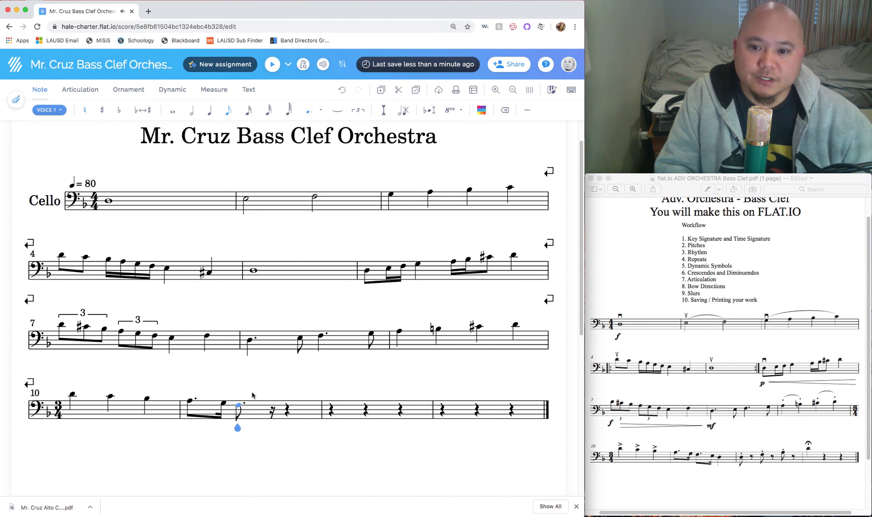
{"action": "left_click_drag", "start_coordinate": [238, 427], "coordinate": [237, 435]}
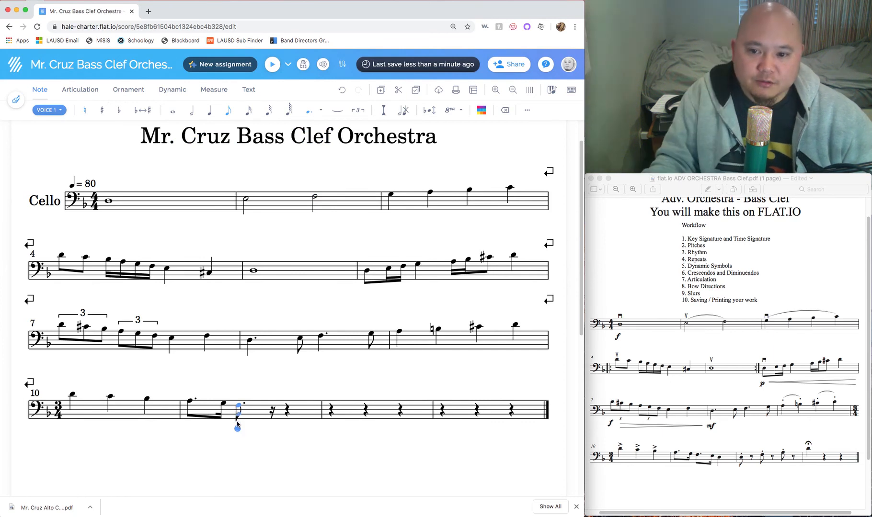
{"action": "left_click", "coordinate": [317, 114]}
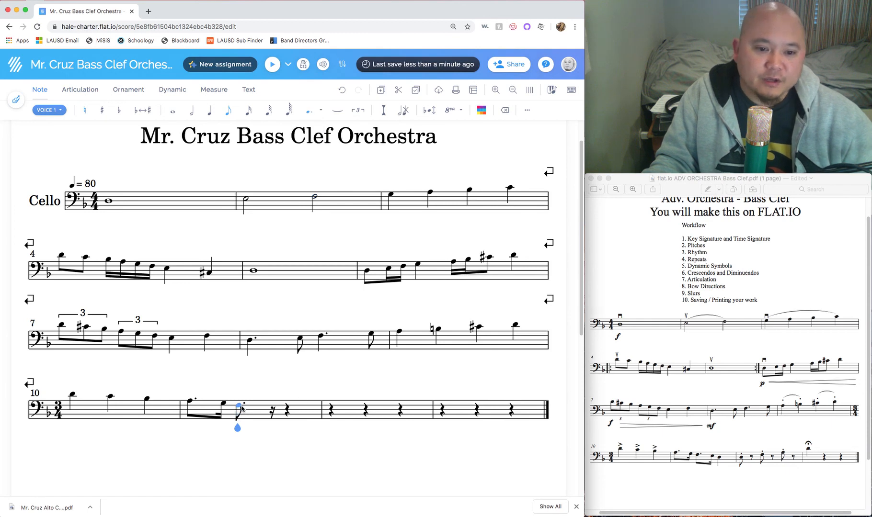
{"action": "left_click", "coordinate": [248, 117]}
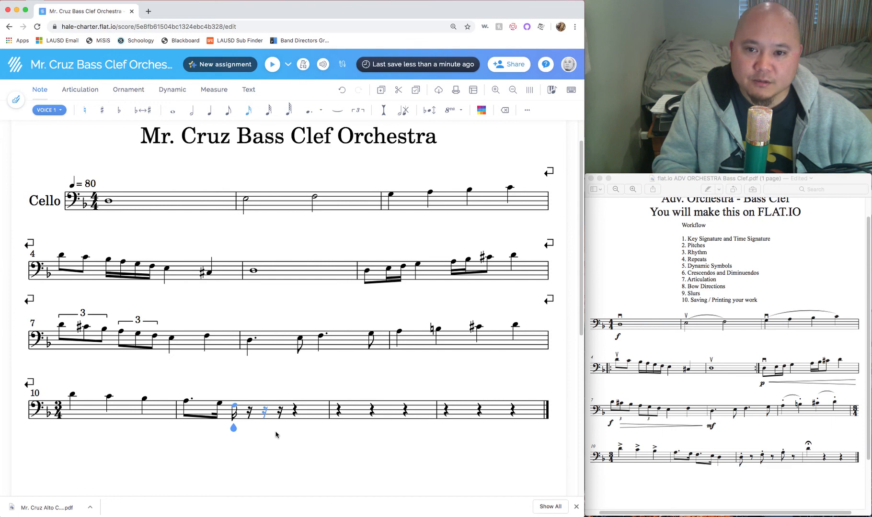
{"action": "left_click", "coordinate": [343, 91]}
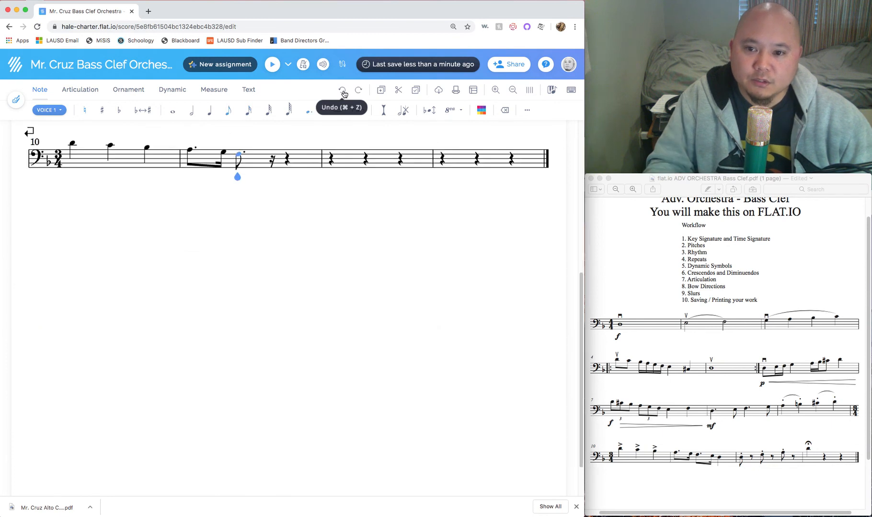
Complete measure 11 with a sixteenth-note E after the dotted eighth-note F, followed by a quarter-note D.
{"action": "scroll", "coordinate": [273, 222], "scroll_direction": "up", "scroll_amount": 5}
{"action": "scroll", "coordinate": [235, 286], "scroll_direction": "up", "scroll_amount": 4}
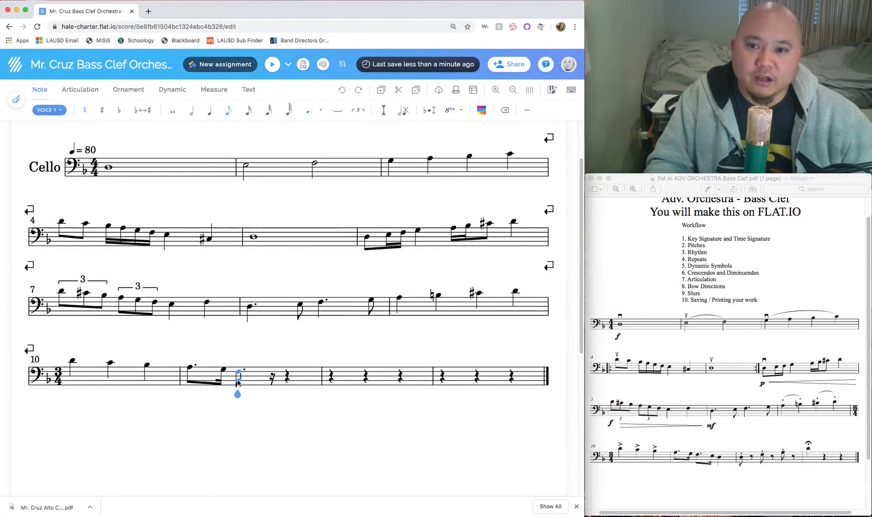
{"action": "scroll", "coordinate": [238, 382], "scroll_direction": "up", "scroll_amount": 1}
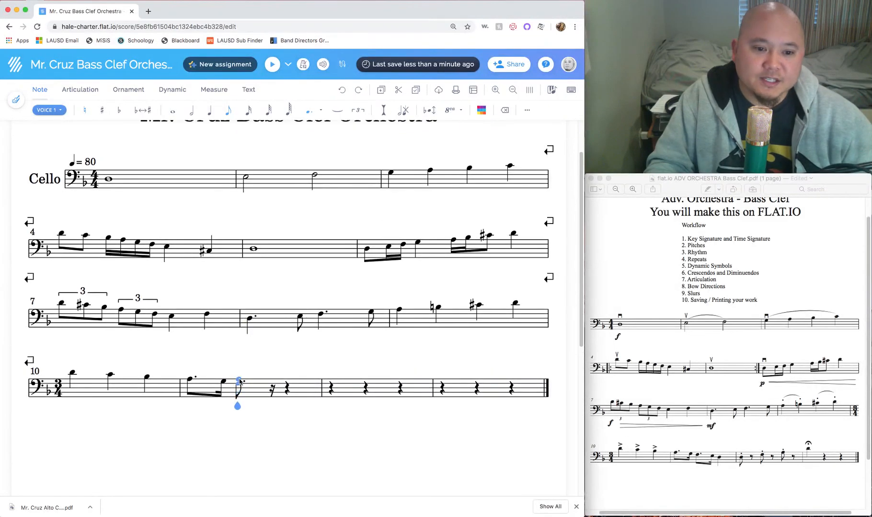
{"action": "left_click", "coordinate": [272, 400]}
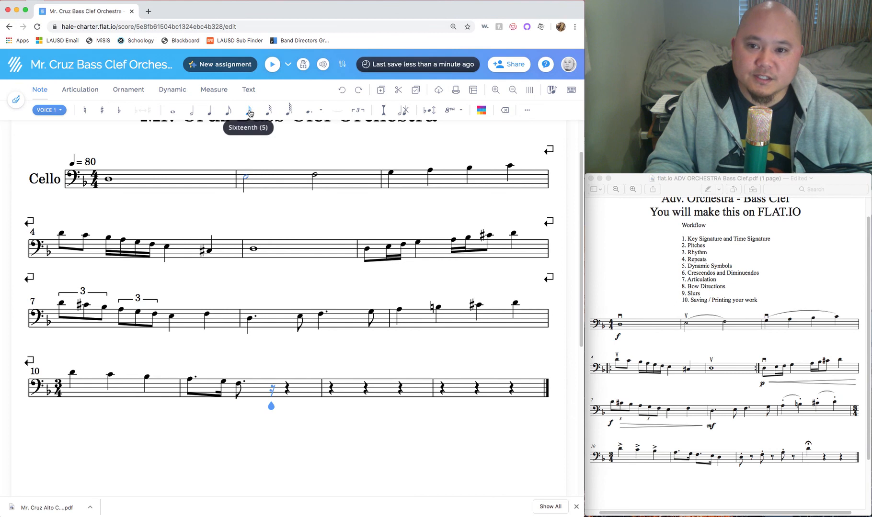
{"action": "left_click", "coordinate": [272, 388]}
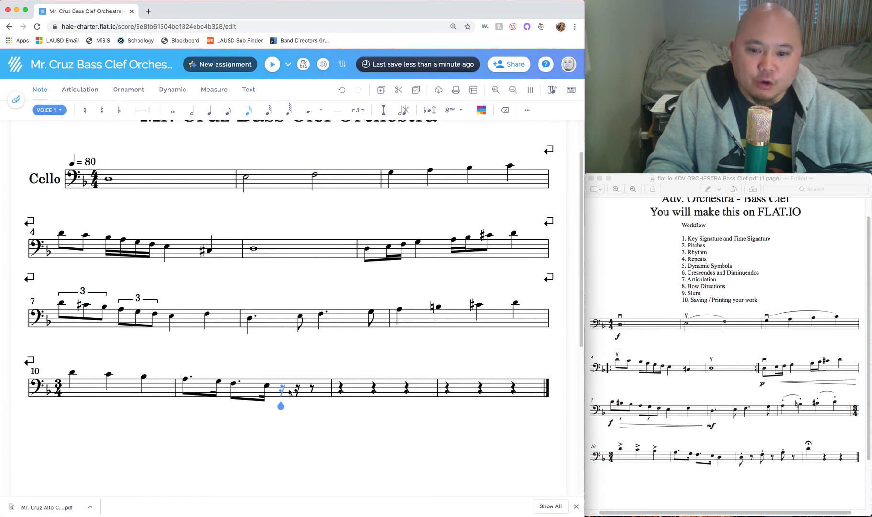
{"action": "left_click", "coordinate": [211, 115]}
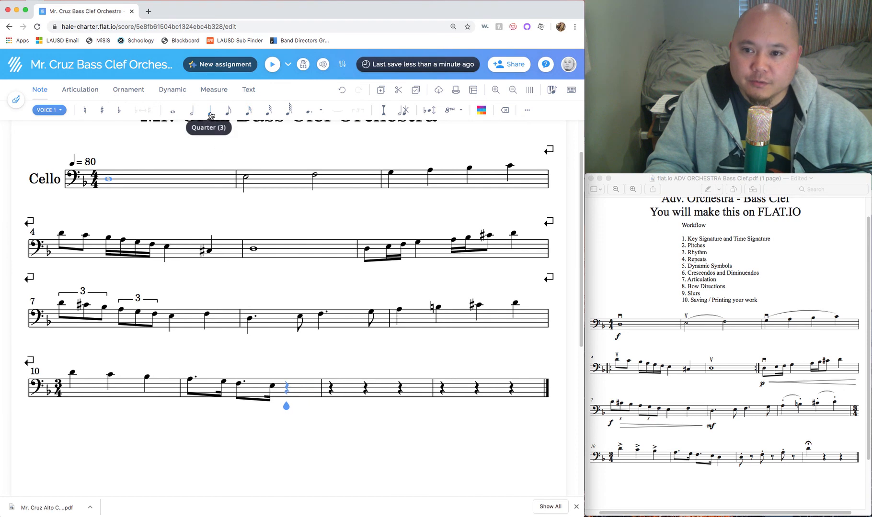
{"action": "left_click", "coordinate": [287, 388]}
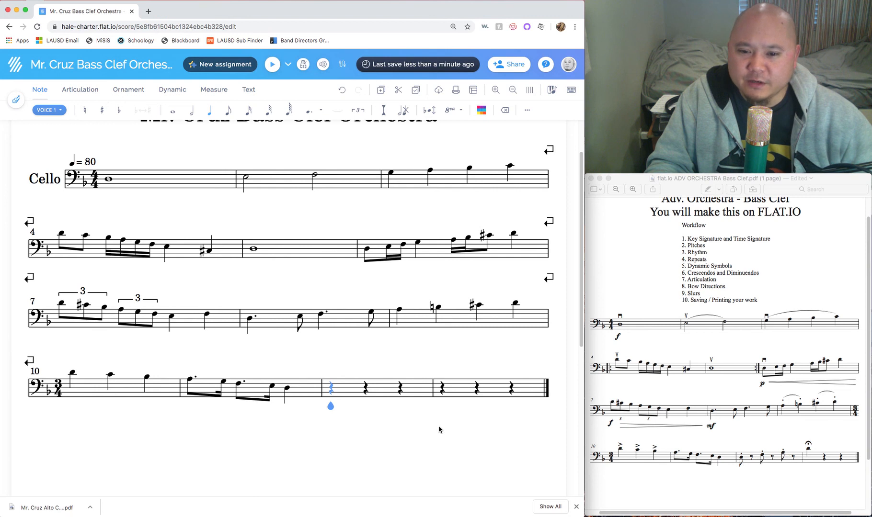
Begin measure 12 with an eighth-note D followed by an eighth rest, as in the reference PDF.
{"action": "left_click", "coordinate": [229, 113]}
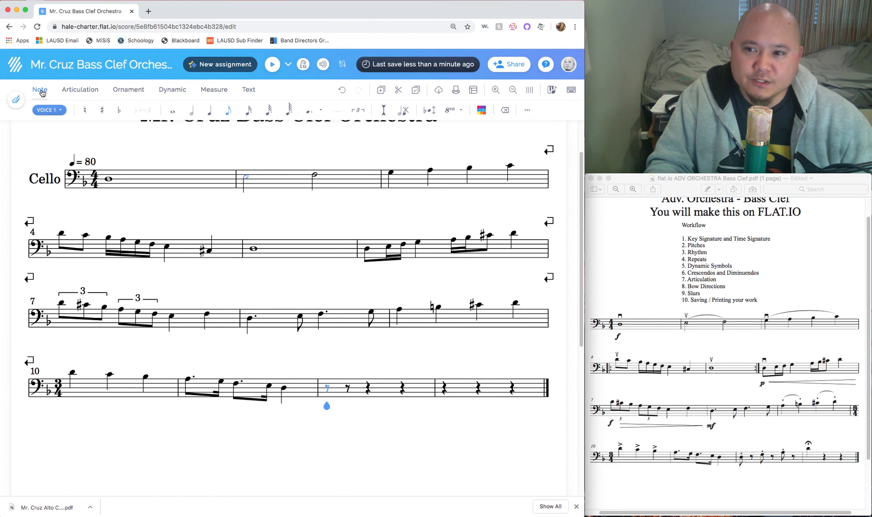
{"action": "left_click", "coordinate": [228, 113]}
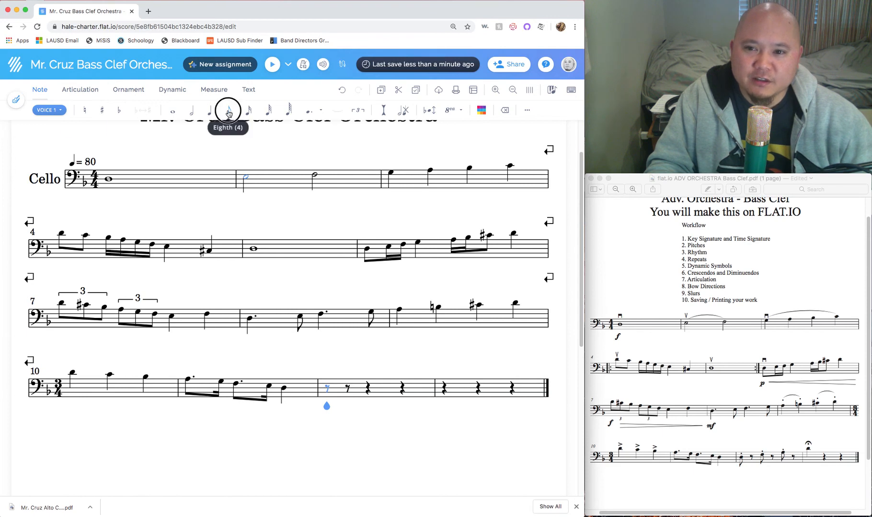
{"action": "left_click", "coordinate": [326, 389]}
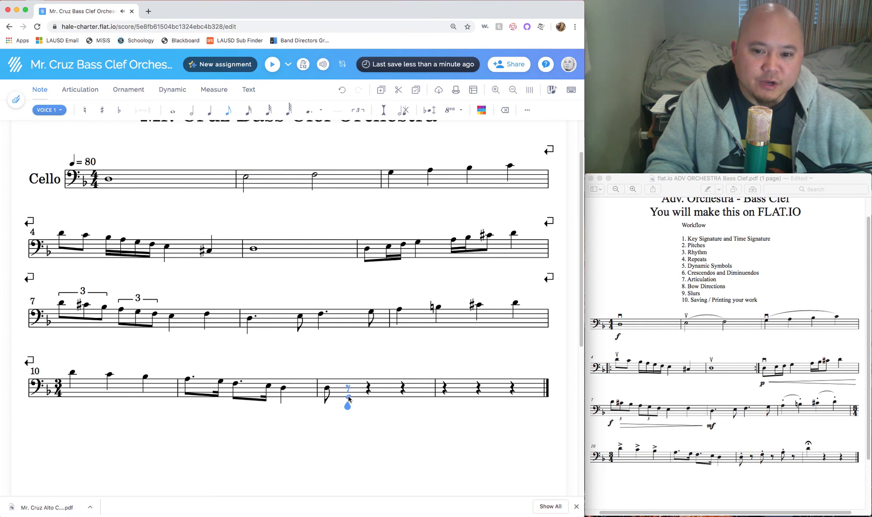
{"action": "left_click", "coordinate": [750, 463]}
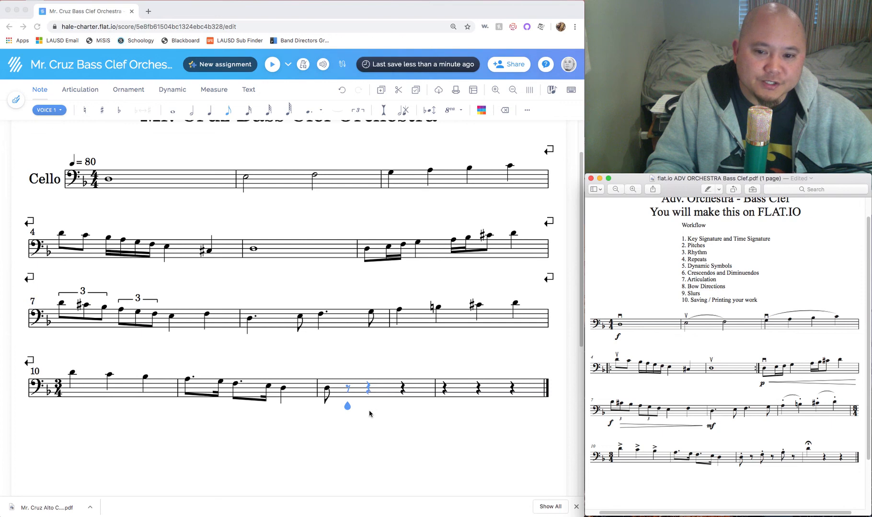
{"action": "key", "text": "Right"}
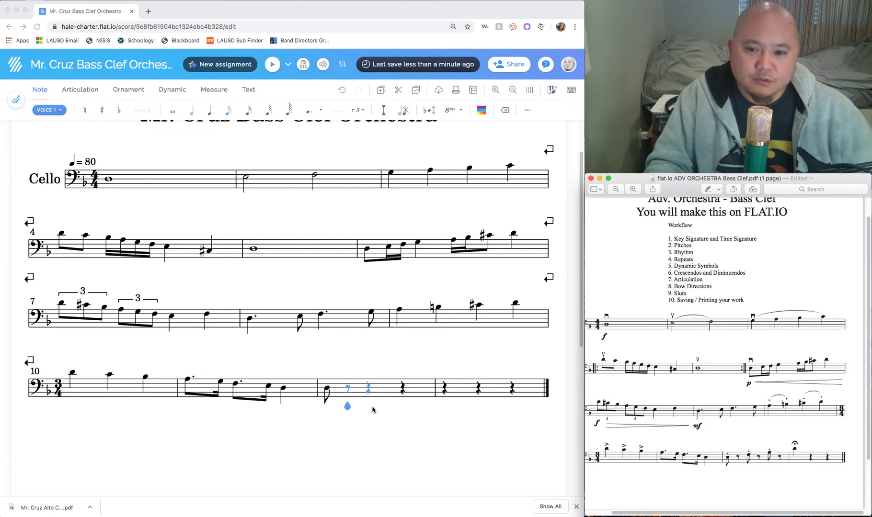
Add an eighth-note F on beat 2 and an eighth-note A on beat 3 of measure 12, each followed by an eighth rest.
{"action": "left_click", "coordinate": [373, 410]}
{"action": "key", "text": "Right"}
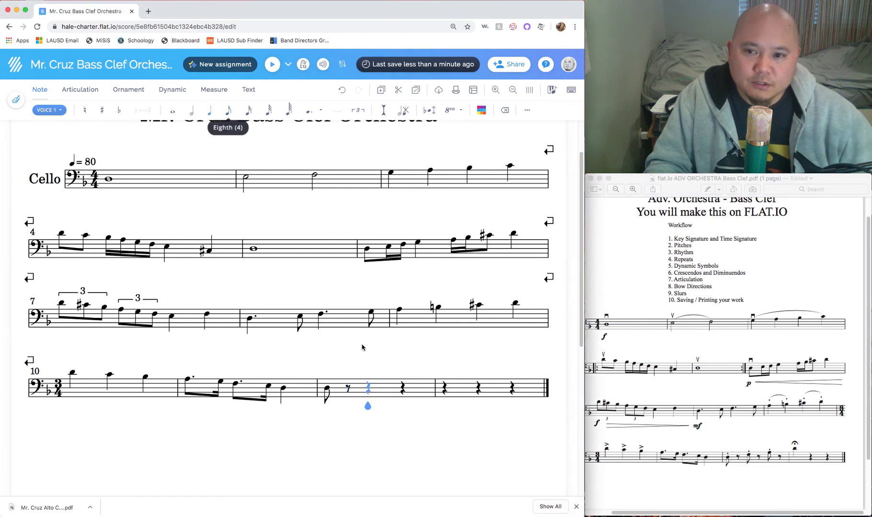
{"action": "left_click", "coordinate": [230, 114]}
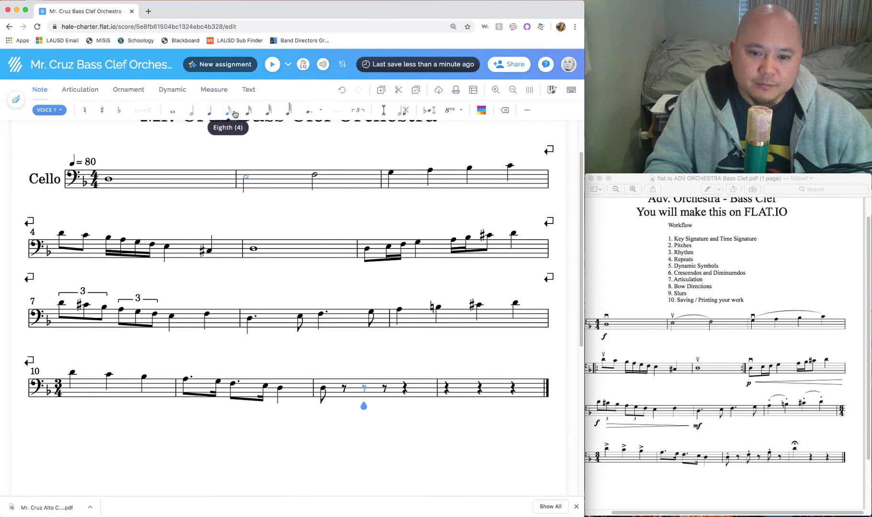
{"action": "left_click", "coordinate": [365, 385]}
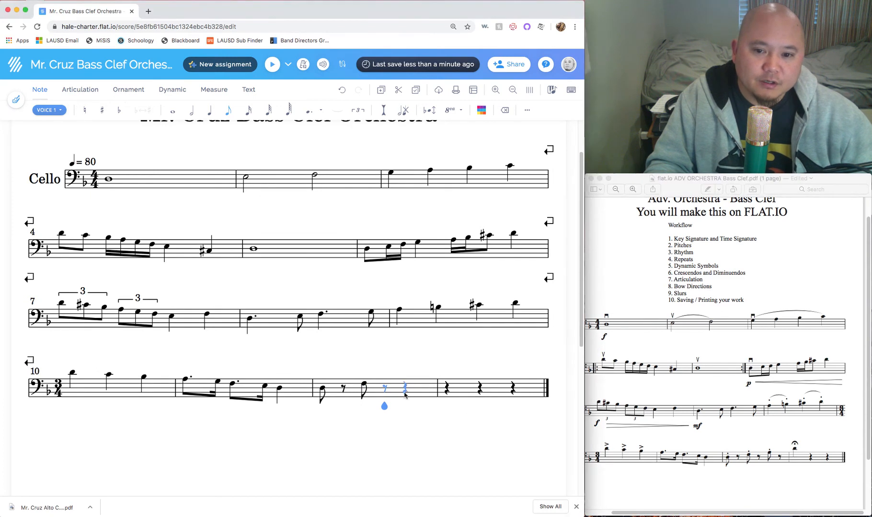
{"action": "left_click", "coordinate": [406, 409]}
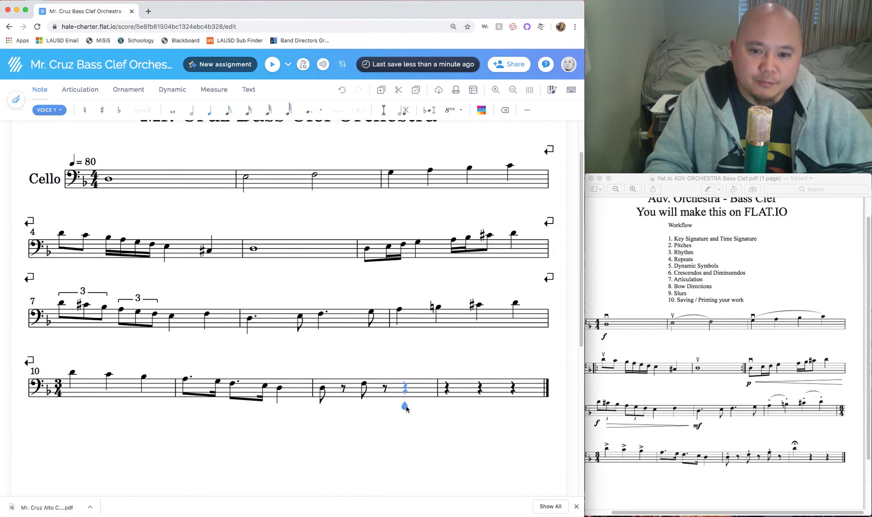
{"action": "left_click", "coordinate": [228, 111]}
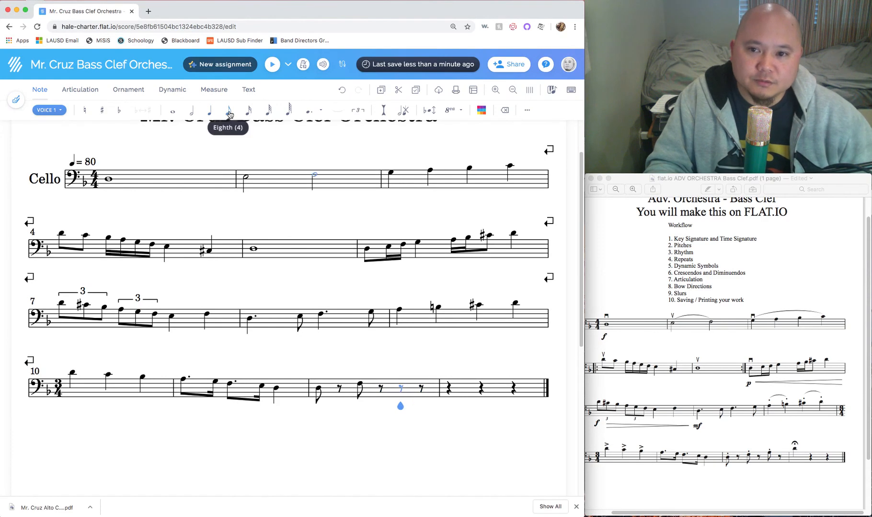
{"action": "left_click", "coordinate": [400, 381]}
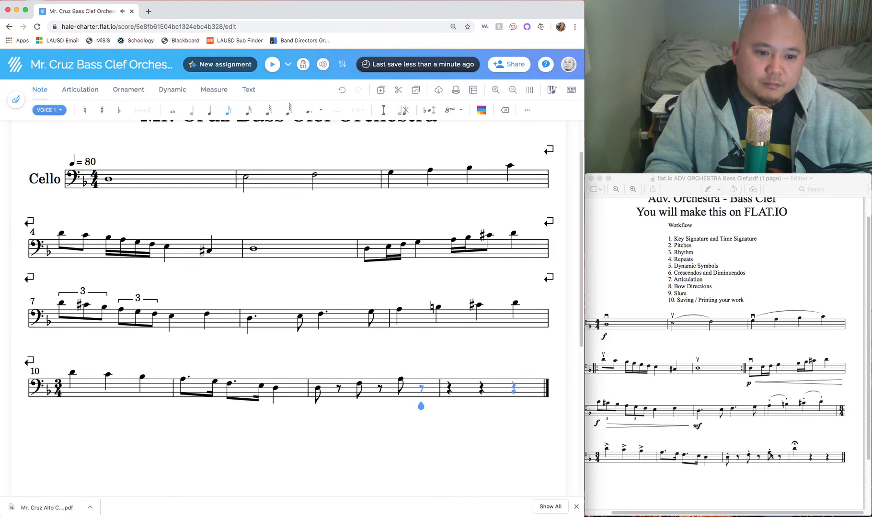
Enter a quarter-note D above the staff on the first beat of measure 13, as in the reference PDF.
{"action": "key", "text": "super+Tab"}
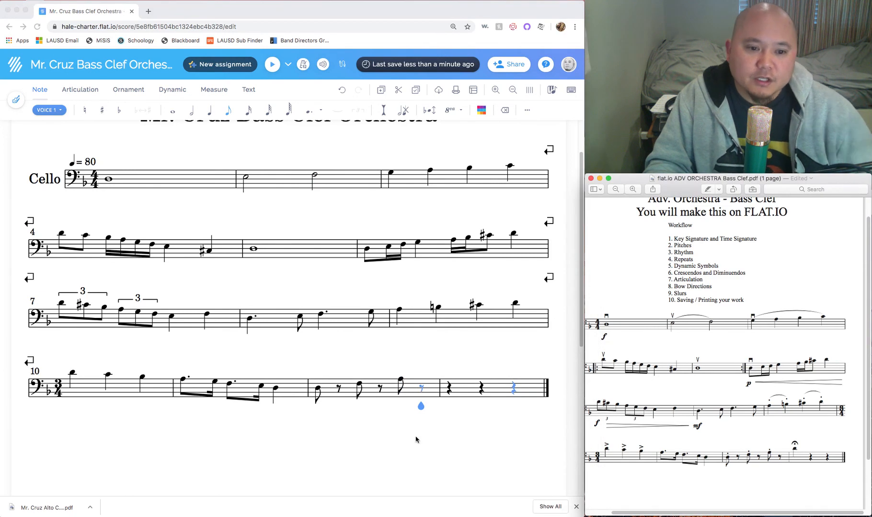
{"action": "double_click", "coordinate": [795, 449]}
{"action": "left_click", "coordinate": [806, 446]}
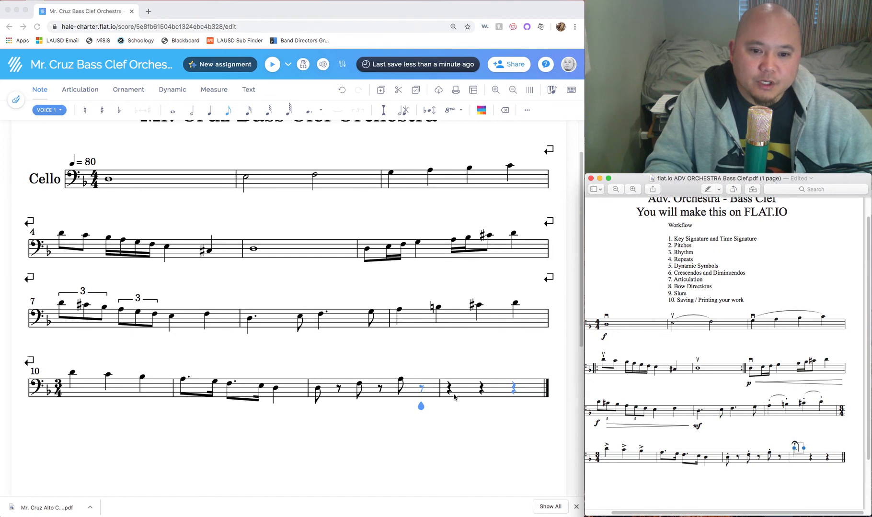
{"action": "left_click", "coordinate": [480, 425]}
{"action": "key", "text": "Left"}
{"action": "key", "text": "Left"}
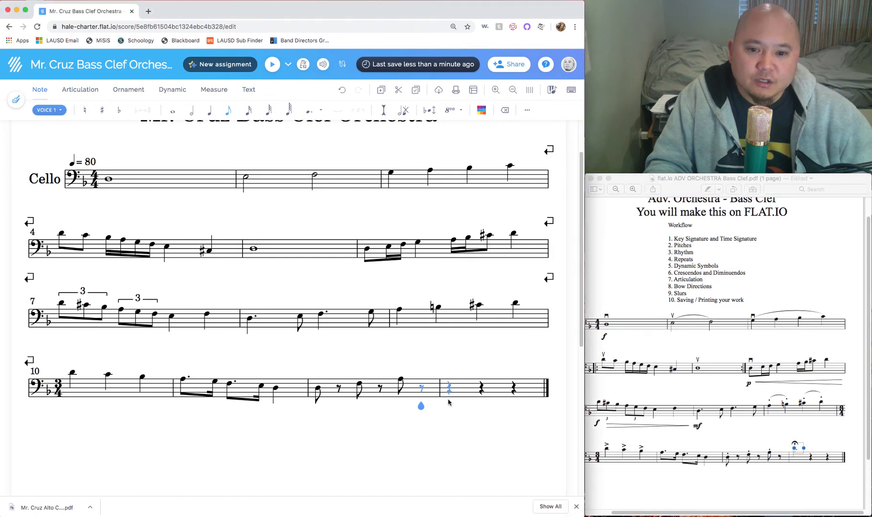
{"action": "left_click", "coordinate": [451, 410]}
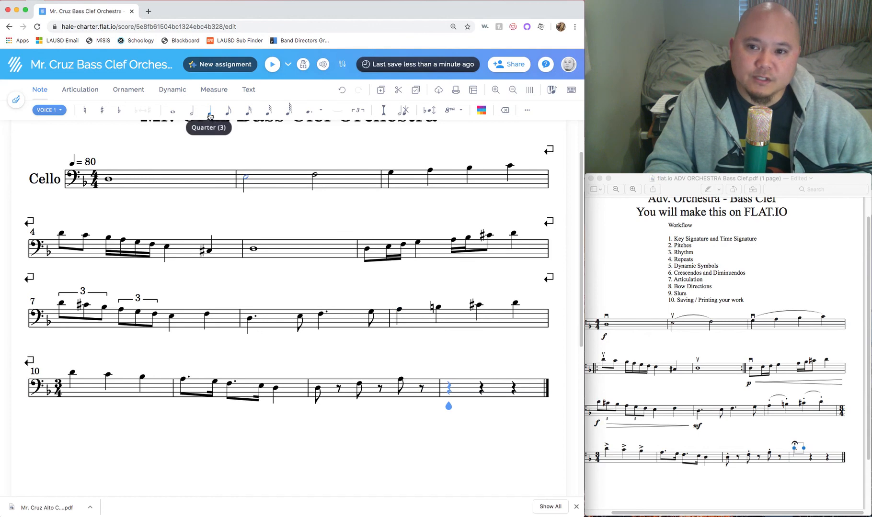
{"action": "left_click", "coordinate": [449, 374]}
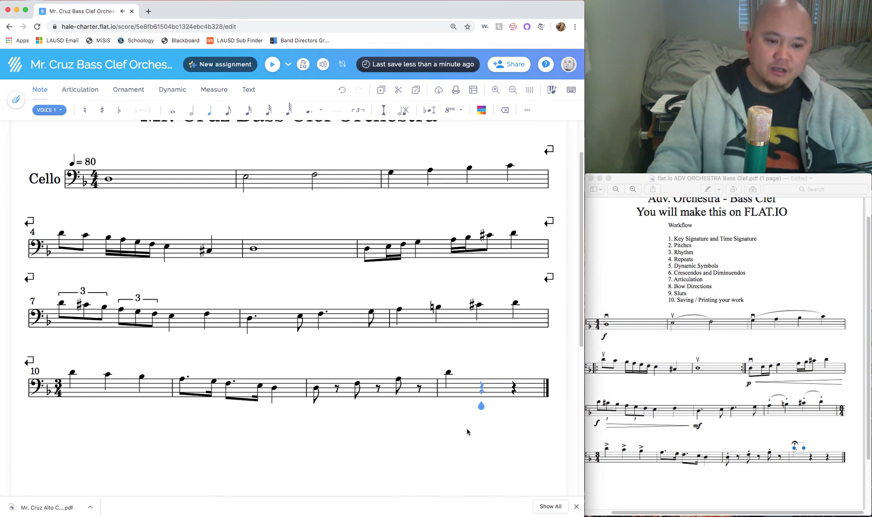
Compare the entered notes with the reference PDF and consult its workflow list.
{"action": "scroll", "coordinate": [467, 431], "scroll_direction": "up", "scroll_amount": 3}
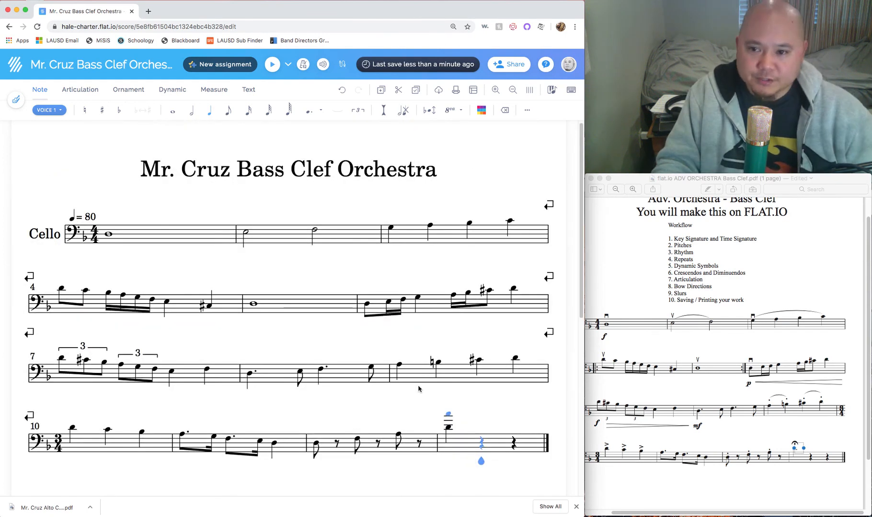
{"action": "left_click", "coordinate": [295, 318]}
{"action": "scroll", "coordinate": [294, 318], "scroll_direction": "down", "scroll_amount": 2}
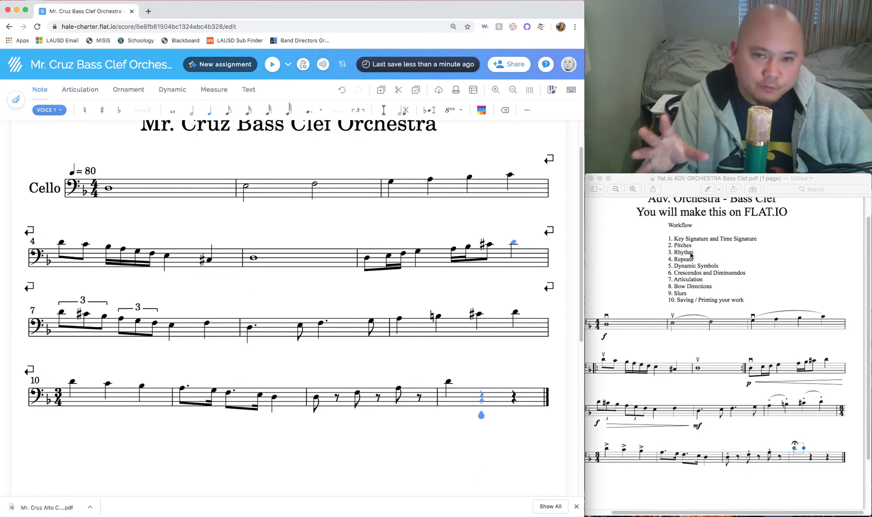
{"action": "key", "text": "shift+Right"}
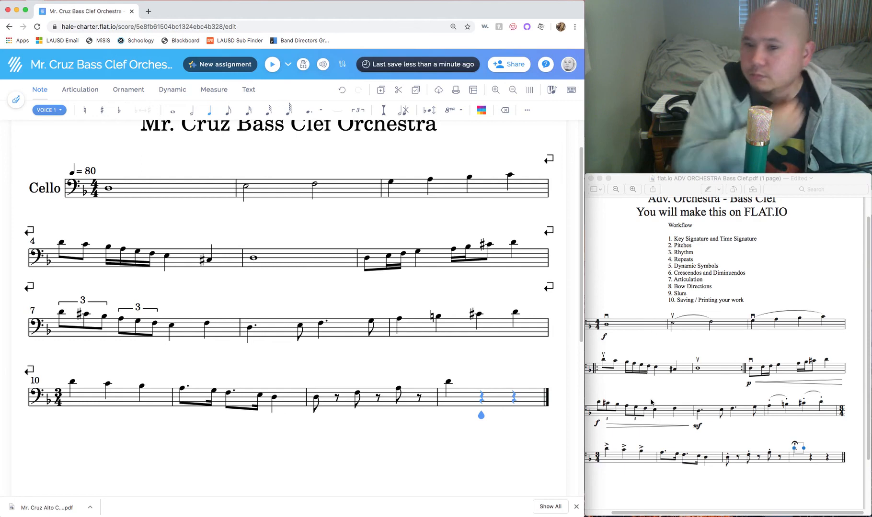
{"action": "key", "text": "shift+Left"}
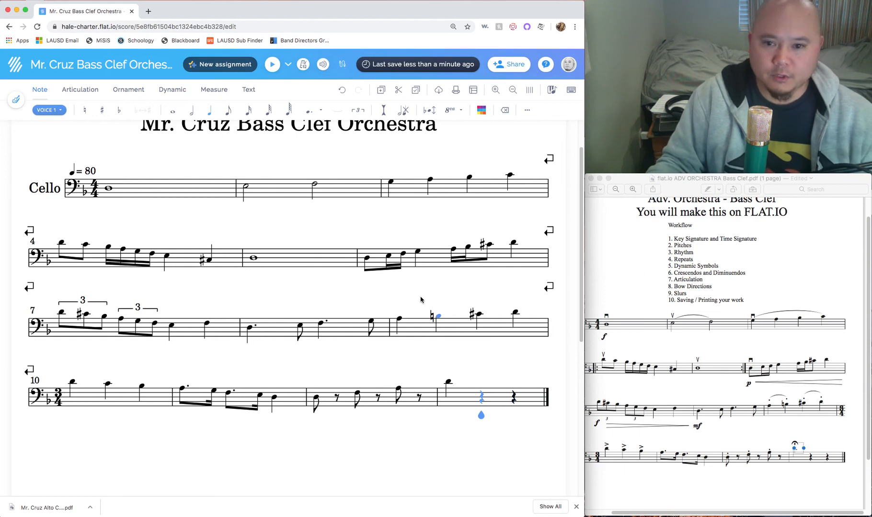
{"action": "scroll", "coordinate": [671, 260], "scroll_direction": "up", "scroll_amount": 1}
{"action": "left_click", "coordinate": [672, 274]}
{"action": "left_click_drag", "start_coordinate": [672, 274], "coordinate": [693, 272]}
{"action": "scroll", "coordinate": [725, 513], "scroll_direction": "left", "scroll_amount": 3}
{"action": "left_click", "coordinate": [611, 381]}
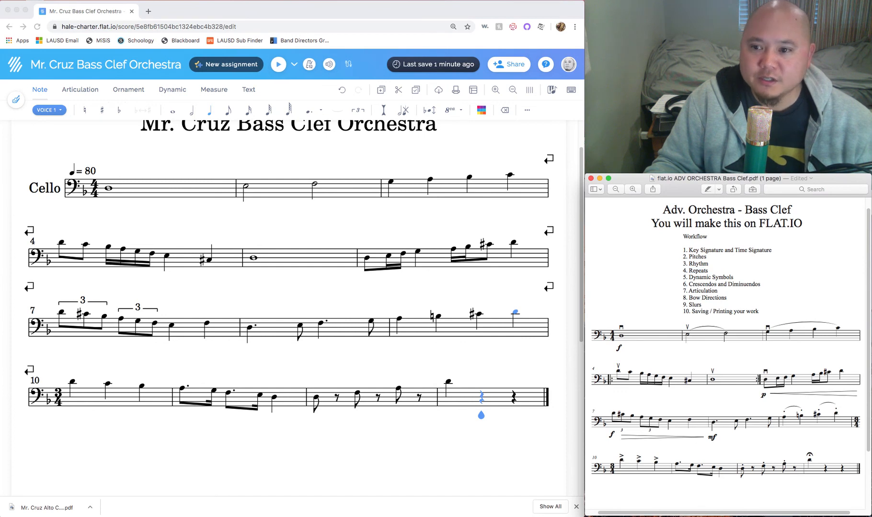
{"action": "scroll", "coordinate": [759, 378], "scroll_direction": "up", "scroll_amount": 2}
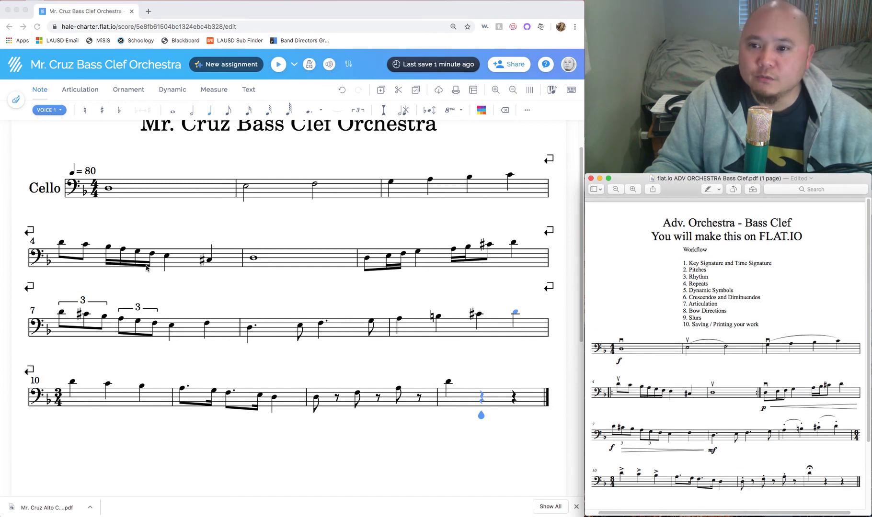
Add a start repeat barline at the beginning of measure 4, matching the reference PDF.
{"action": "left_click", "coordinate": [59, 256]}
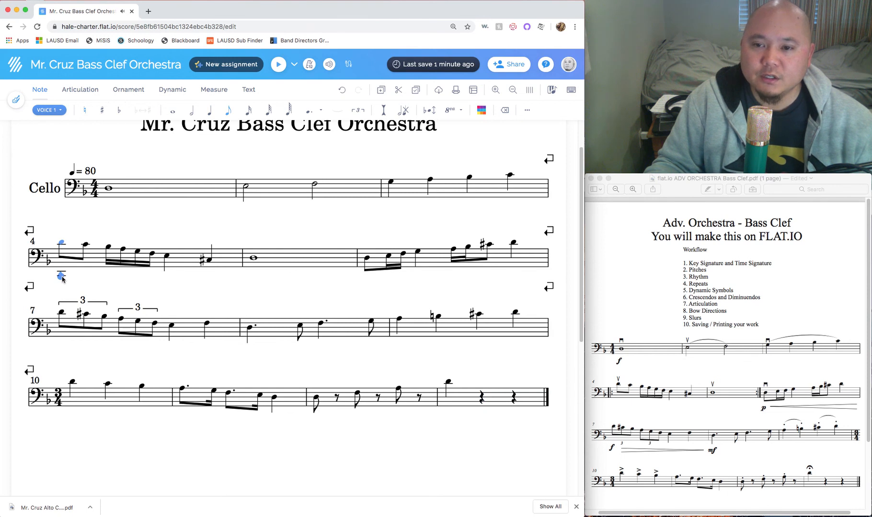
{"action": "left_click", "coordinate": [216, 91]}
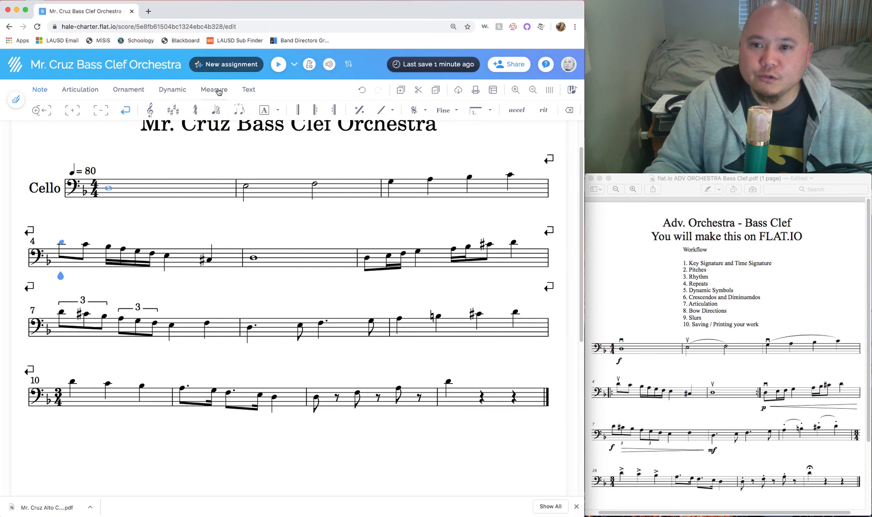
{"action": "left_click", "coordinate": [315, 111]}
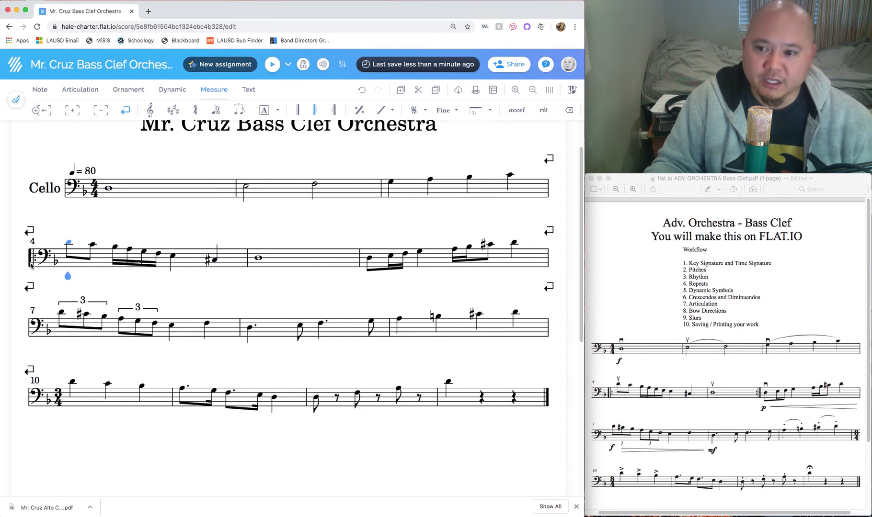
{"action": "left_click", "coordinate": [612, 397]}
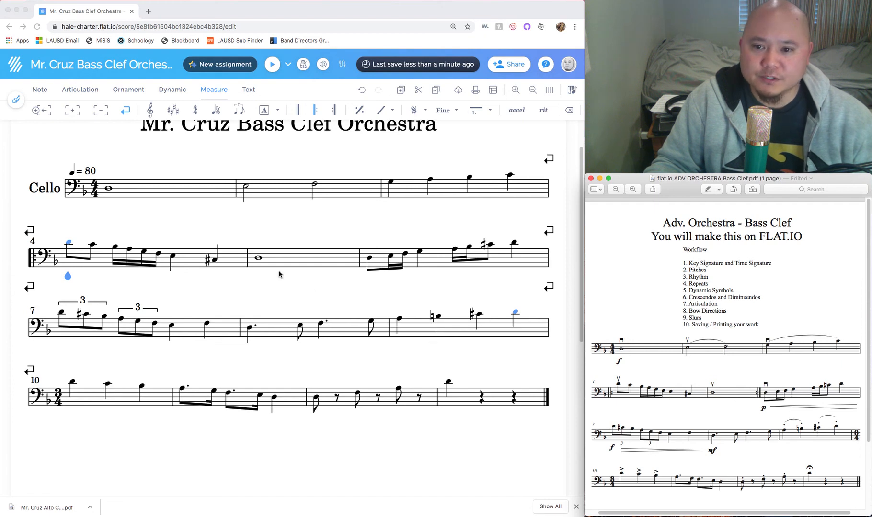
Add an end repeat barline at the end of measure 5, matching the reference PDF.
{"action": "left_click", "coordinate": [259, 260]}
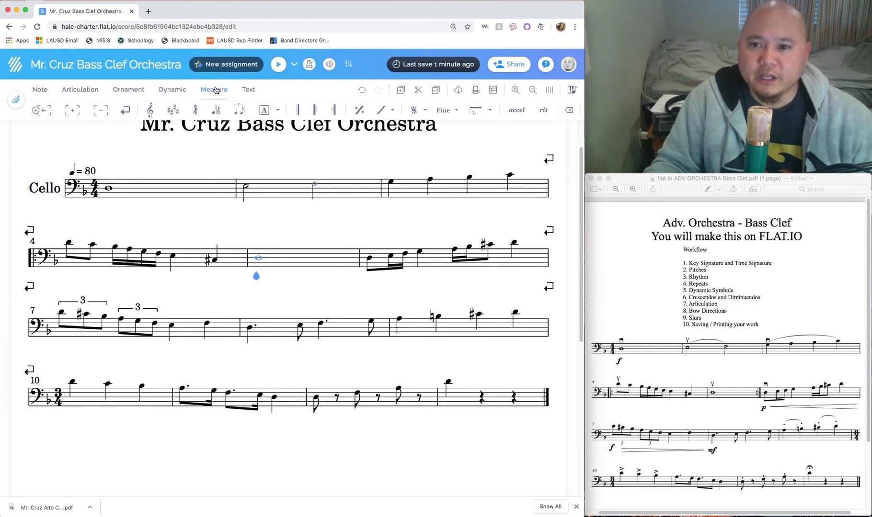
{"action": "left_click", "coordinate": [334, 111]}
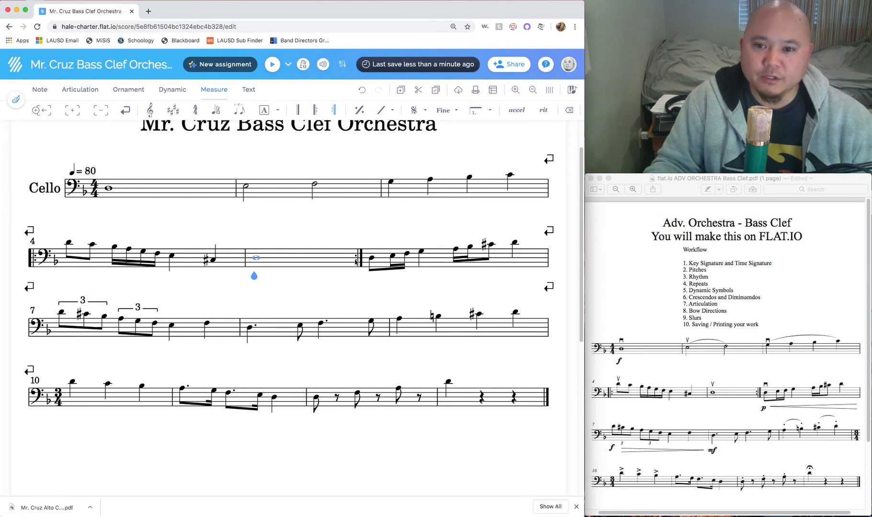
Check the reference PDF's workflow list for dynamic symbols and locate each dynamic marking in its score.
{"action": "left_click", "coordinate": [688, 284]}
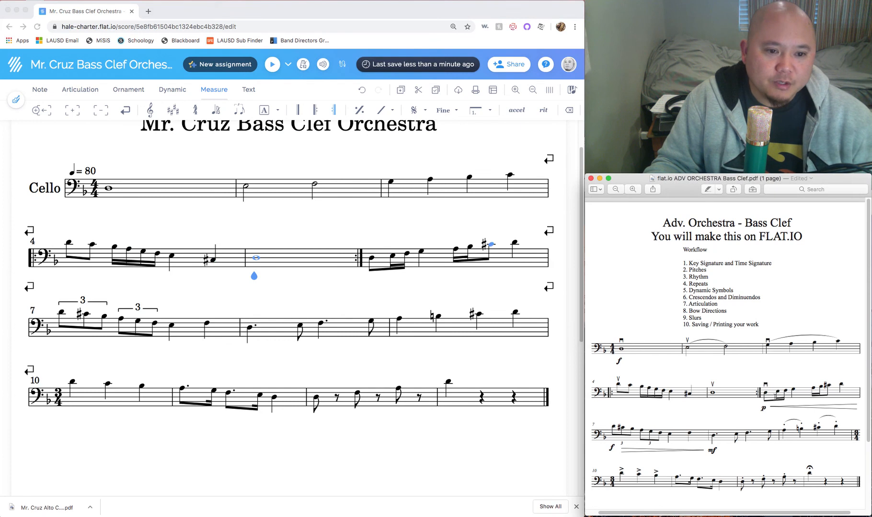
{"action": "scroll", "coordinate": [789, 443], "scroll_direction": "down", "scroll_amount": 1}
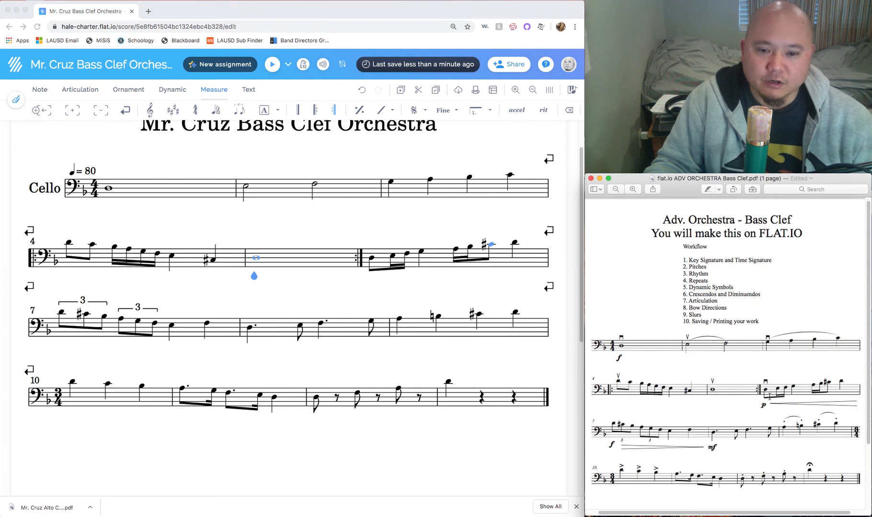
{"action": "left_click_drag", "start_coordinate": [683, 280], "coordinate": [735, 287]}
{"action": "left_click", "coordinate": [687, 289]}
{"action": "scroll", "coordinate": [699, 316], "scroll_direction": "down", "scroll_amount": 5}
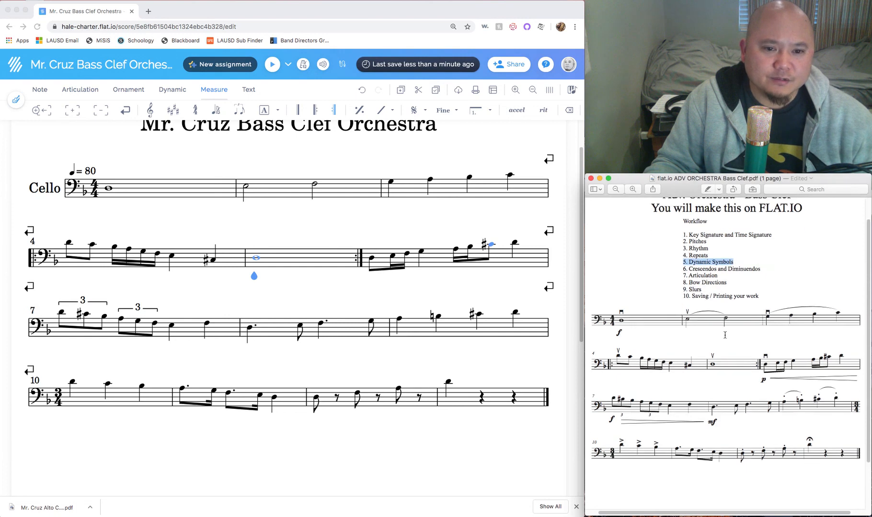
{"action": "left_click", "coordinate": [618, 305]}
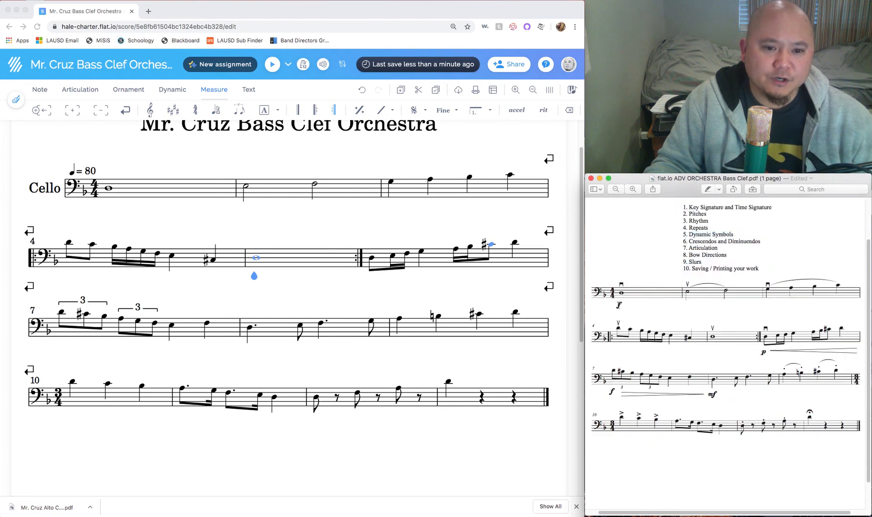
{"action": "left_click", "coordinate": [779, 360]}
{"action": "left_click", "coordinate": [611, 393]}
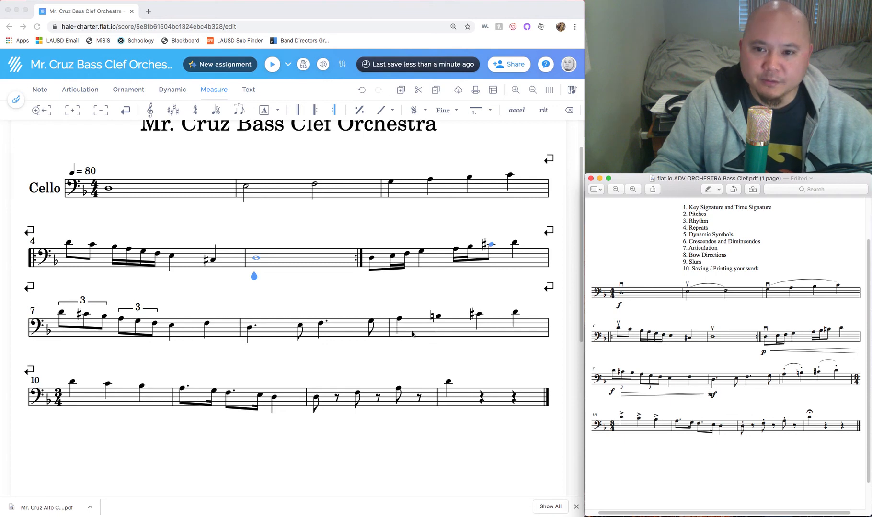
{"action": "left_click", "coordinate": [620, 303]}
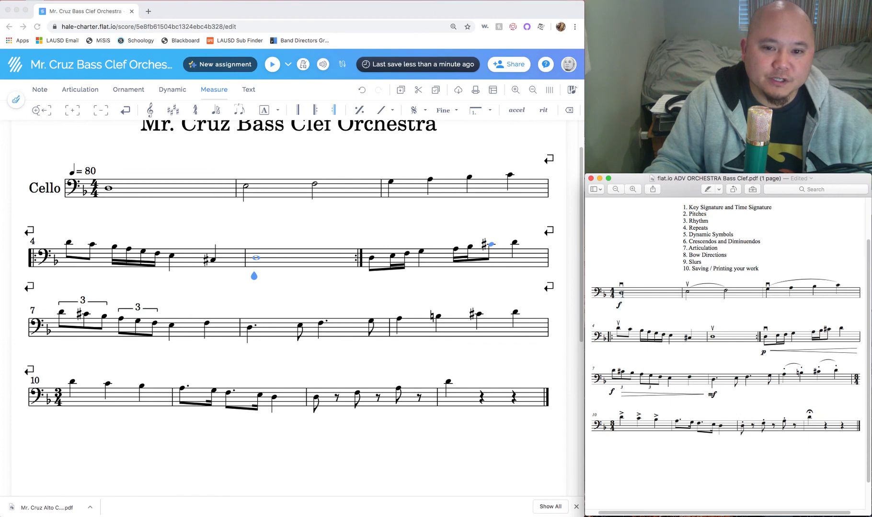
Add a forte (f) marking beneath the whole note in measure 1.
{"action": "left_click", "coordinate": [109, 190]}
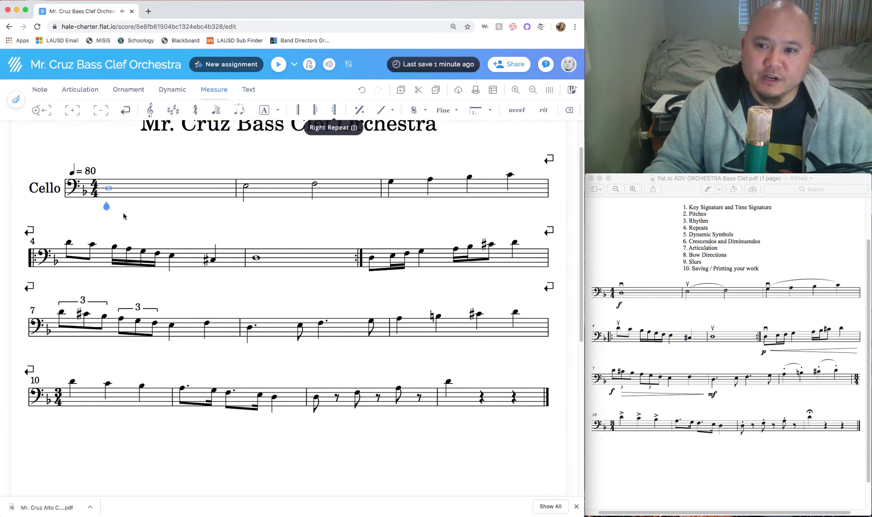
{"action": "left_click", "coordinate": [173, 90]}
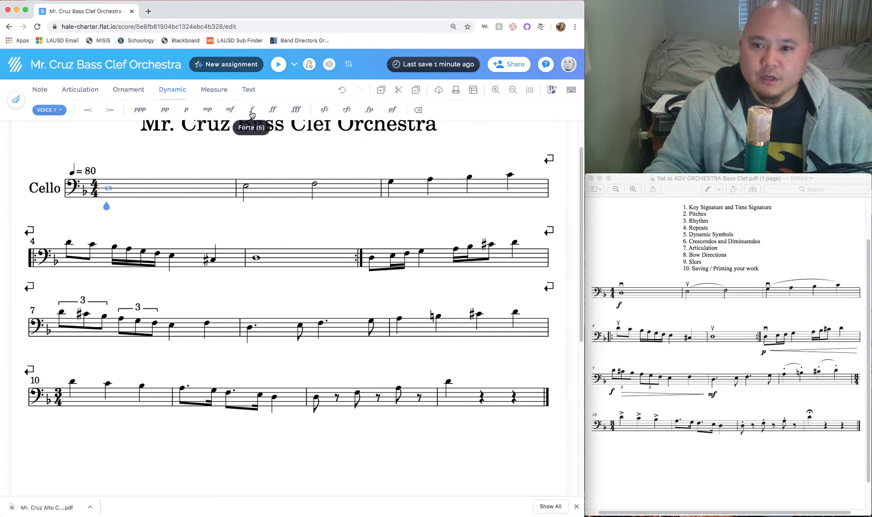
{"action": "left_click", "coordinate": [251, 113]}
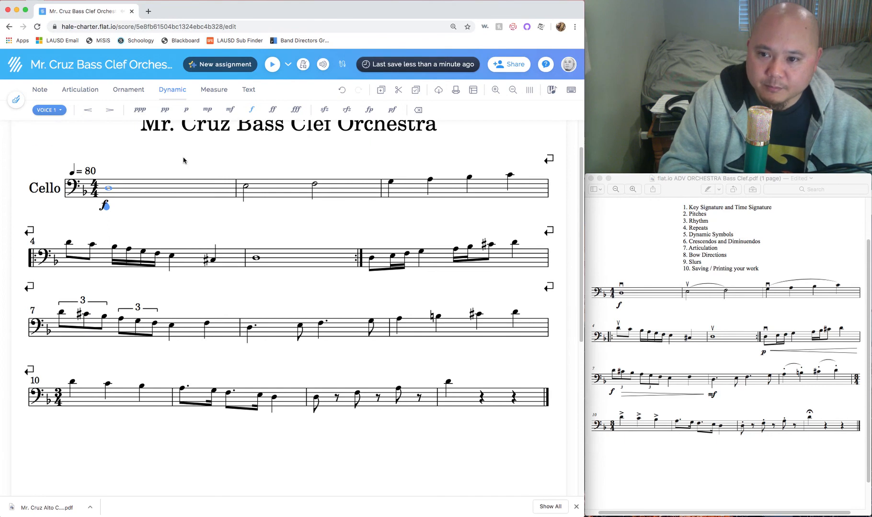
Undo the forte marking on measure 1's whole note and restore it.
{"action": "key", "text": "super+z"}
{"action": "scroll", "coordinate": [200, 166], "scroll_direction": "up", "scroll_amount": 3}
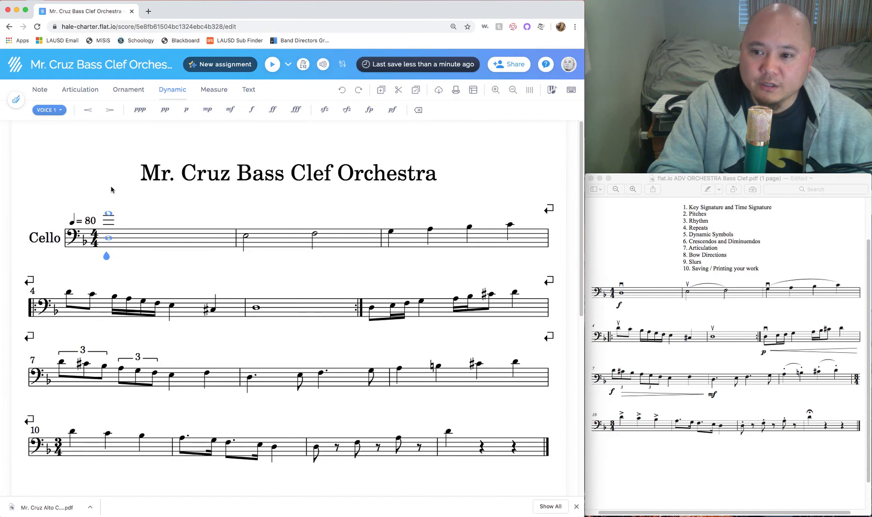
{"action": "key", "text": "super+shift+z"}
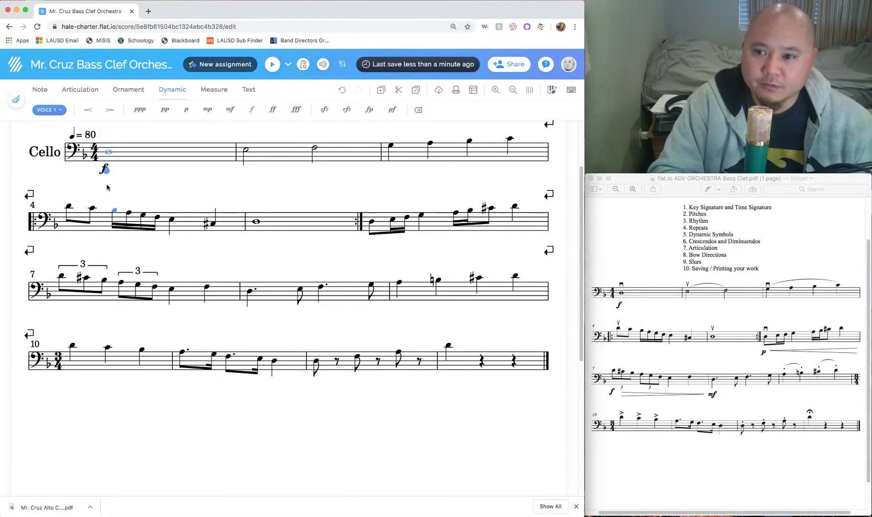
{"action": "scroll", "coordinate": [107, 169], "scroll_direction": "up", "scroll_amount": 3}
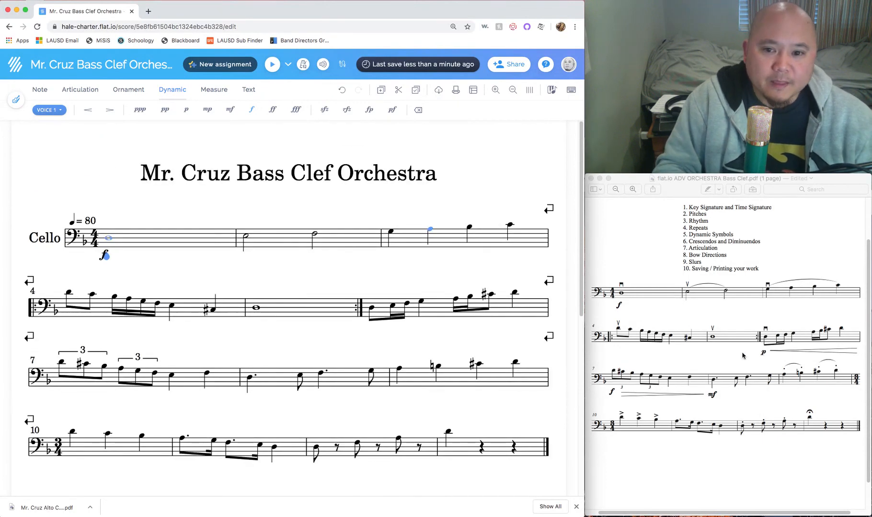
Add a piano (p) marking beneath the first note of measure 6.
{"action": "left_click", "coordinate": [370, 328]}
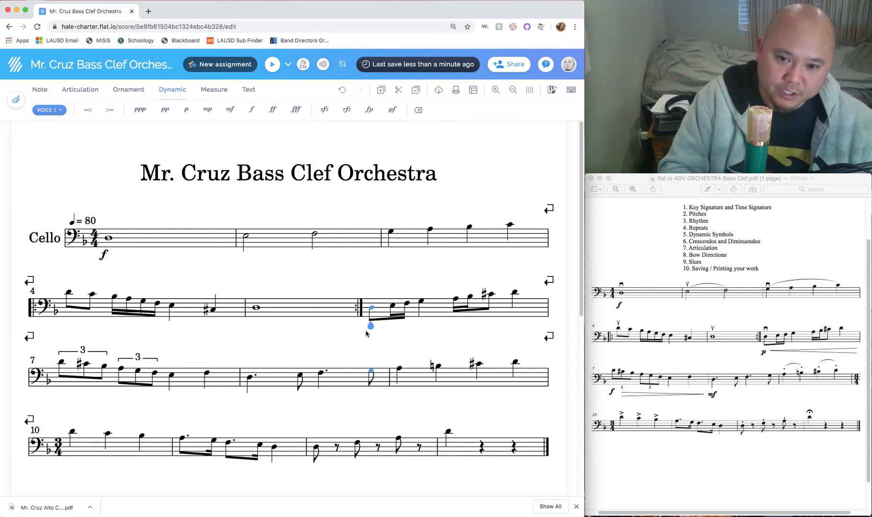
{"action": "scroll", "coordinate": [366, 334], "scroll_direction": "down", "scroll_amount": 3}
{"action": "key", "text": "3"}
{"action": "scroll", "coordinate": [377, 208], "scroll_direction": "up", "scroll_amount": 1}
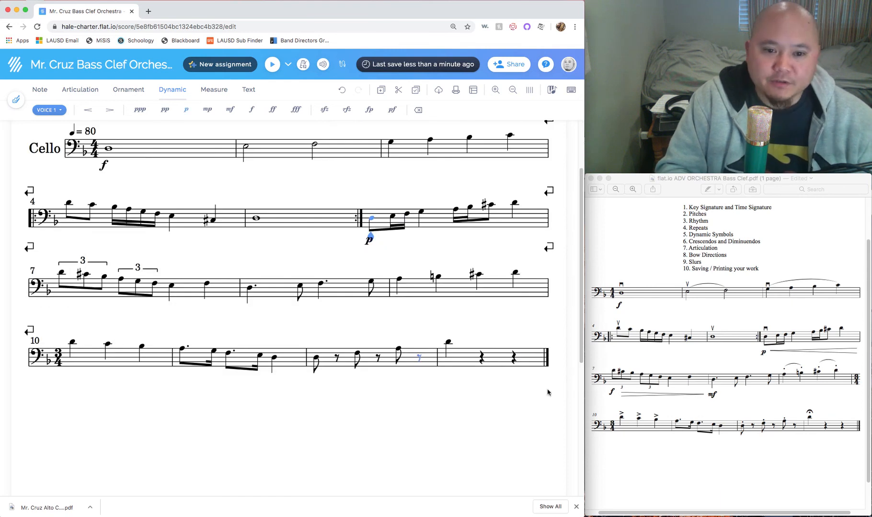
Add a forte (f) under the first note of measure 7 and a mezzo-forte (mf) under the dotted quarter note starting measure 8.
{"action": "left_click", "coordinate": [612, 393]}
{"action": "left_click", "coordinate": [613, 392]}
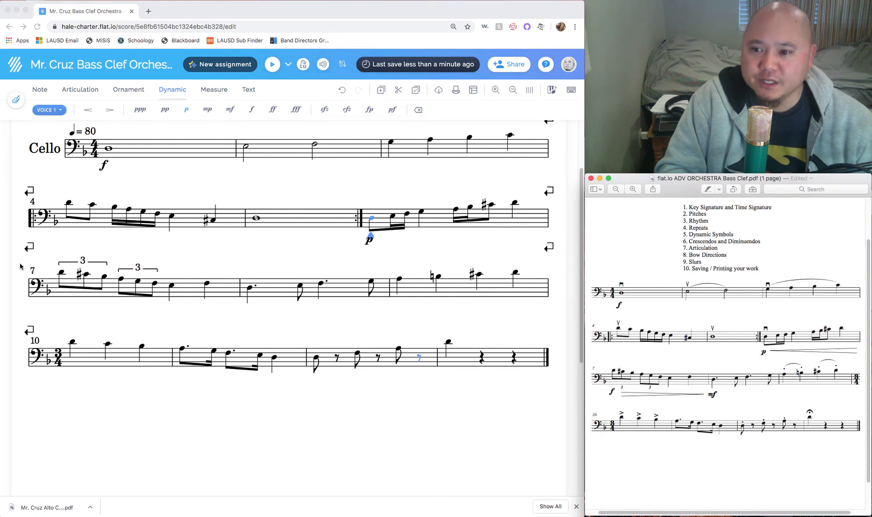
{"action": "left_click", "coordinate": [62, 274]}
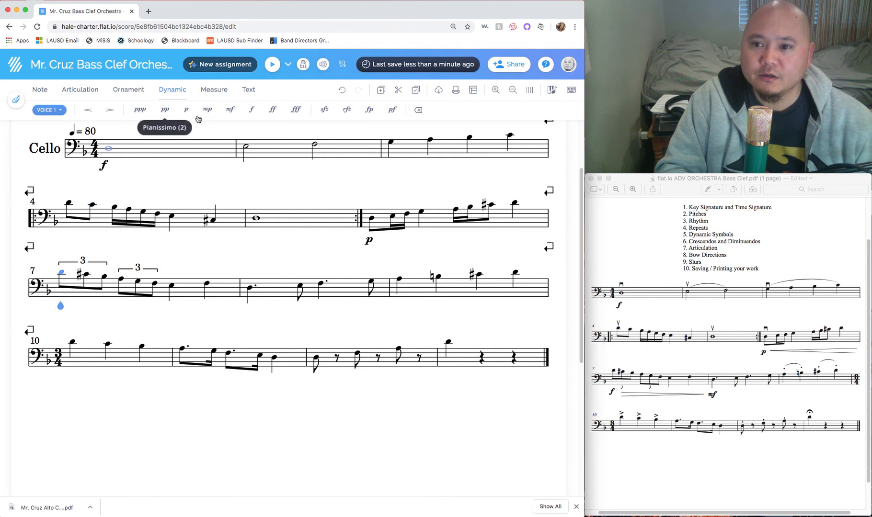
{"action": "left_click", "coordinate": [252, 111]}
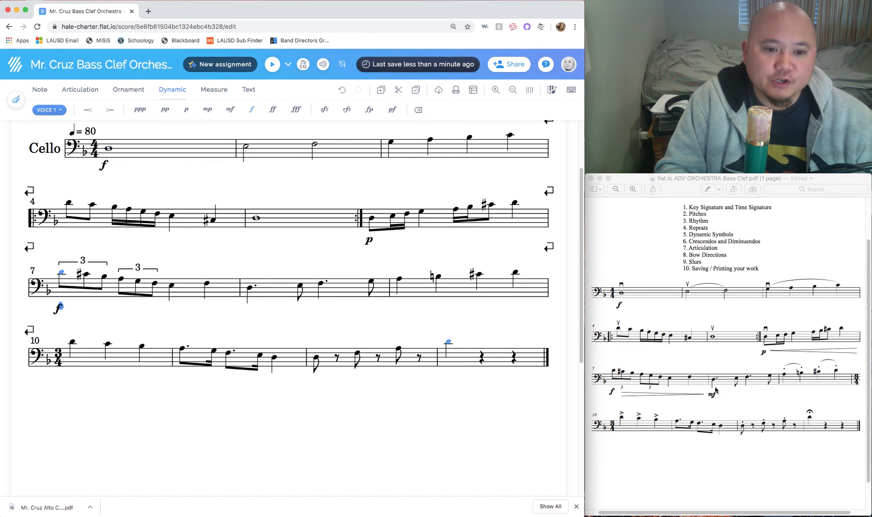
{"action": "left_click", "coordinate": [250, 291]}
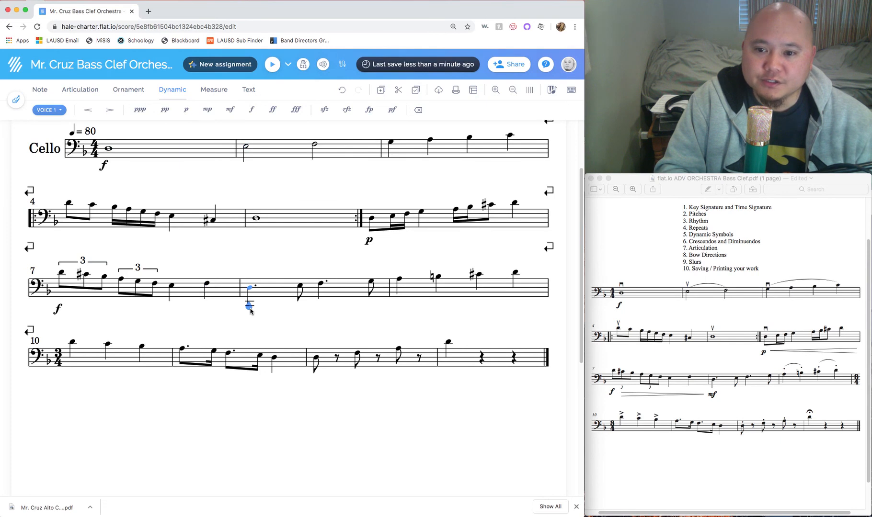
{"action": "left_click", "coordinate": [229, 110]}
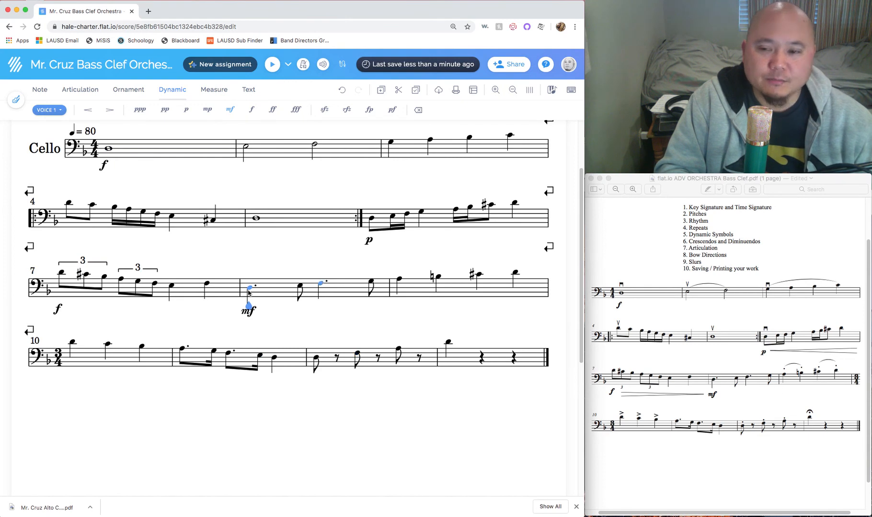
{"action": "scroll", "coordinate": [424, 284], "scroll_direction": "up", "scroll_amount": 3}
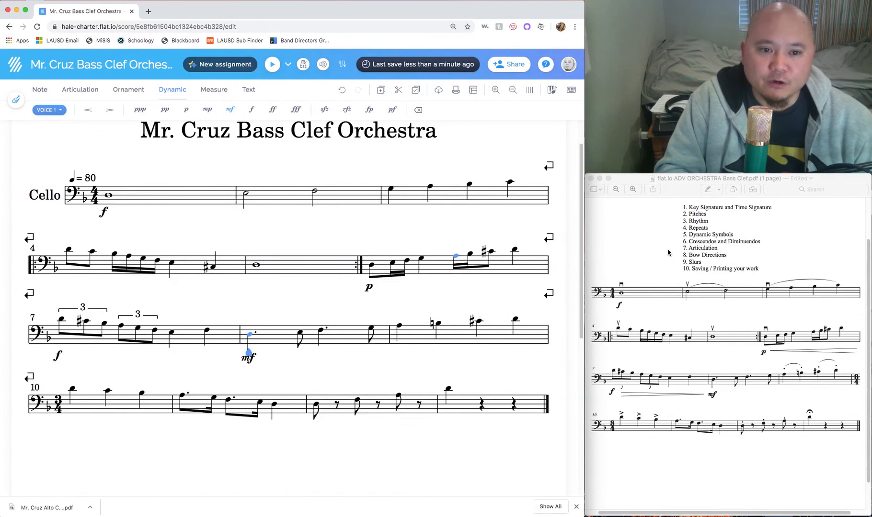
Add a crescendo across measure 6 starting from its first note, as in the reference PDF.
{"action": "left_click", "coordinate": [694, 242]}
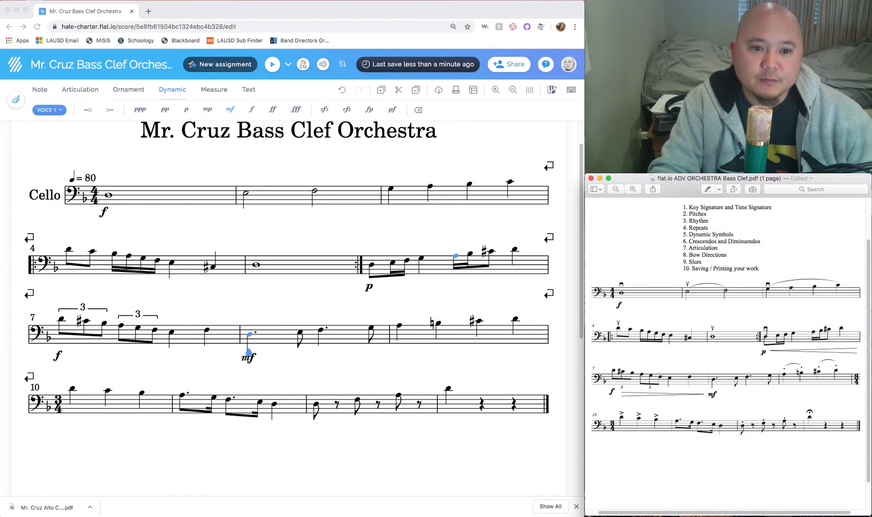
{"action": "left_click_drag", "start_coordinate": [767, 353], "coordinate": [862, 351]}
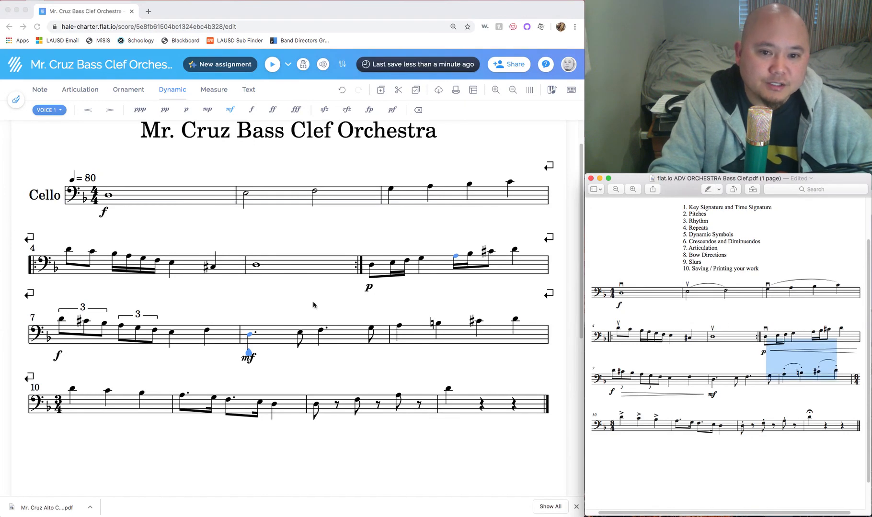
{"action": "left_click", "coordinate": [369, 267]}
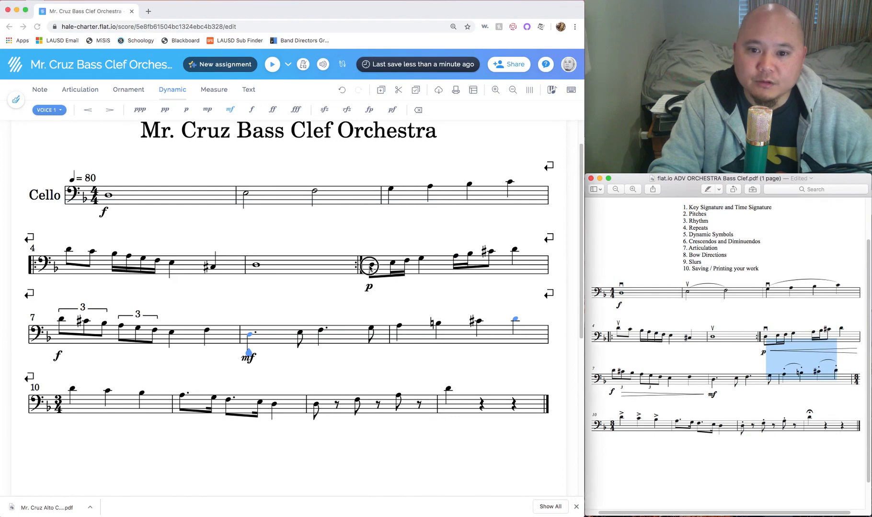
{"action": "left_click", "coordinate": [392, 265]}
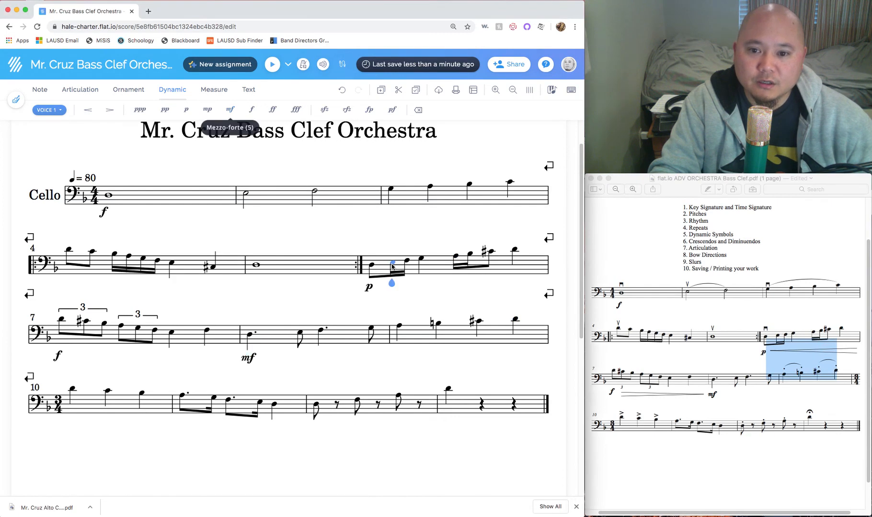
{"action": "left_click", "coordinate": [372, 266]}
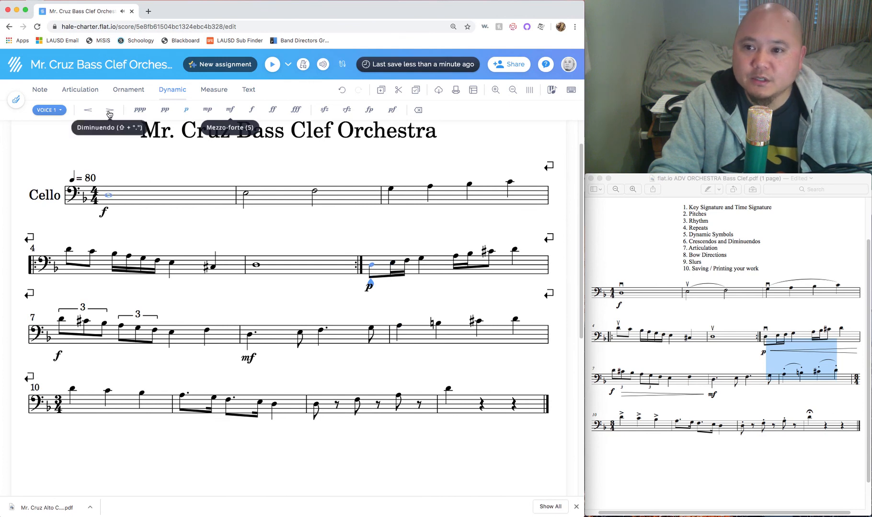
{"action": "left_click", "coordinate": [88, 110]}
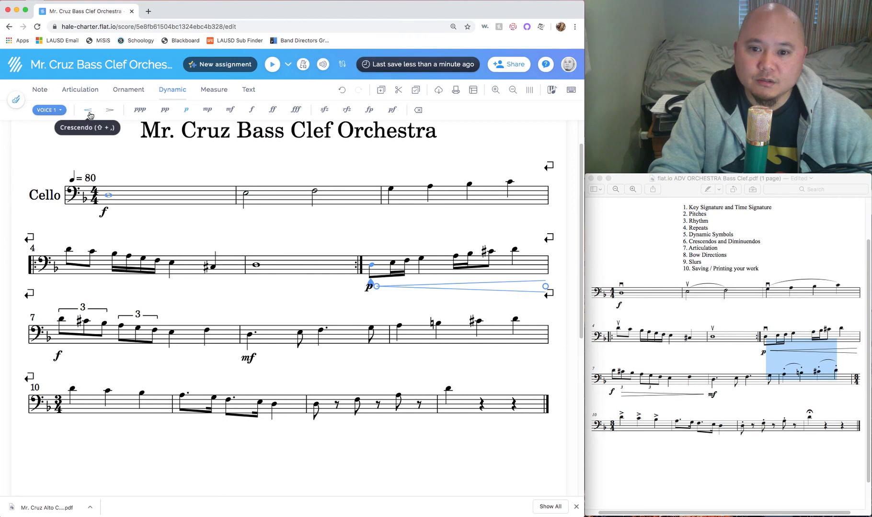
Try adjusting the start and end points of the crescendo under measure 6.
{"action": "left_click", "coordinate": [315, 292]}
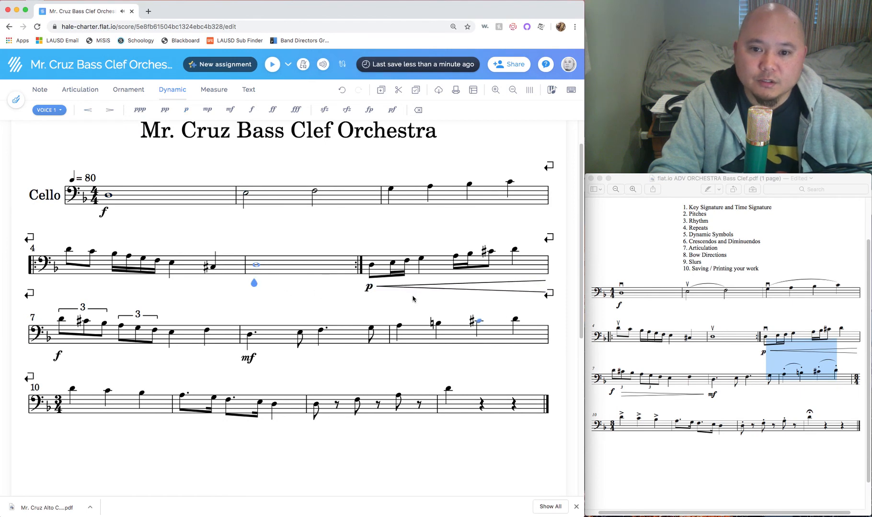
{"action": "left_click", "coordinate": [466, 292]}
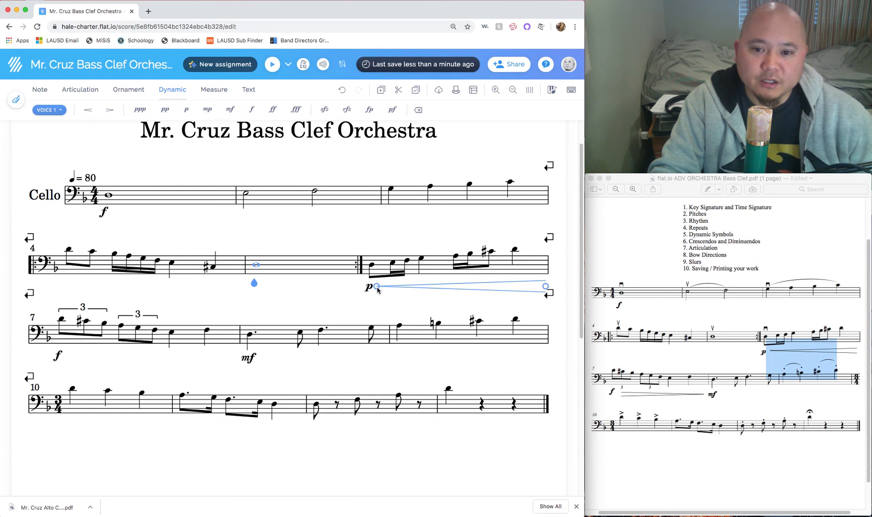
{"action": "mouse_move", "coordinate": [377, 289]}
{"action": "left_mouse_down"}
{"action": "mouse_move", "coordinate": [498, 287]}
{"action": "mouse_move", "coordinate": [356, 290]}
{"action": "mouse_move", "coordinate": [446, 288]}
{"action": "mouse_move", "coordinate": [363, 290]}
{"action": "left_mouse_up"}
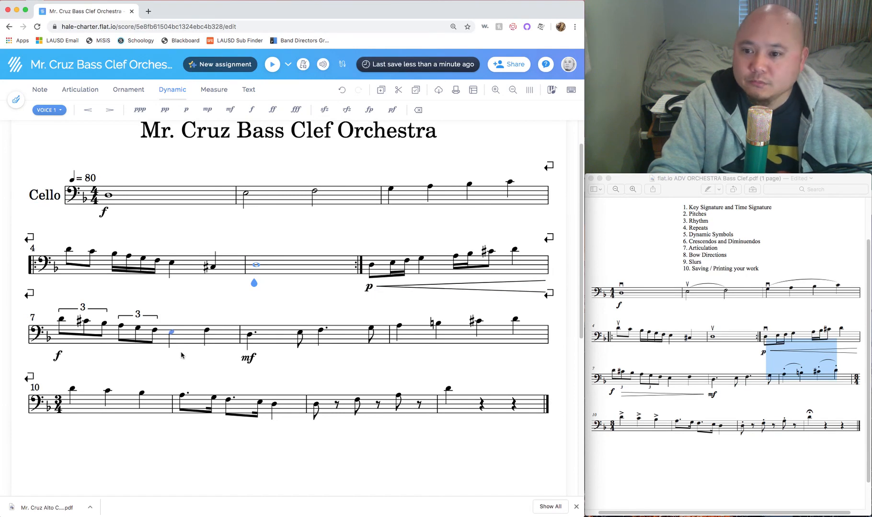
{"action": "left_click", "coordinate": [445, 287]}
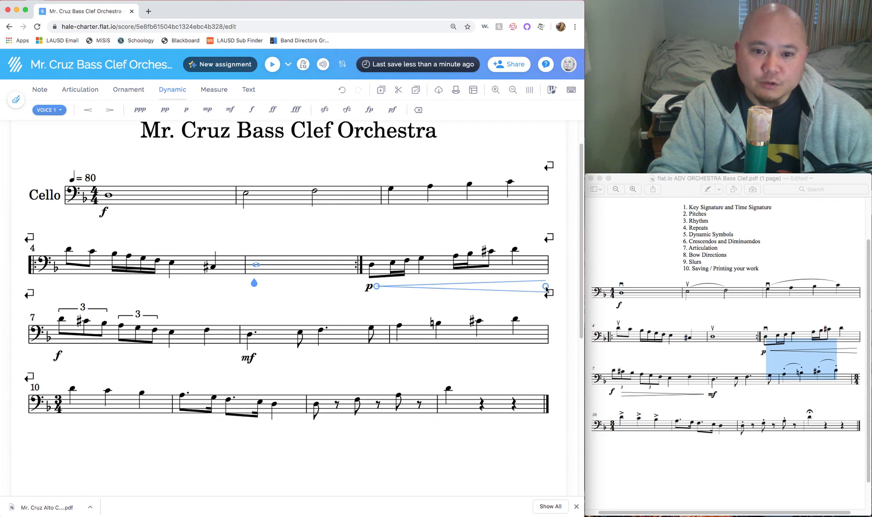
{"action": "mouse_move", "coordinate": [546, 288]}
{"action": "left_mouse_down"}
{"action": "mouse_move", "coordinate": [555, 296]}
{"action": "mouse_move", "coordinate": [510, 338]}
{"action": "mouse_move", "coordinate": [209, 364]}
{"action": "mouse_move", "coordinate": [287, 422]}
{"action": "mouse_move", "coordinate": [346, 431]}
{"action": "mouse_move", "coordinate": [514, 426]}
{"action": "mouse_move", "coordinate": [393, 328]}
{"action": "mouse_move", "coordinate": [396, 285]}
{"action": "mouse_move", "coordinate": [244, 194]}
{"action": "mouse_move", "coordinate": [447, 327]}
{"action": "mouse_move", "coordinate": [453, 436]}
{"action": "mouse_move", "coordinate": [500, 352]}
{"action": "mouse_move", "coordinate": [522, 279]}
{"action": "mouse_move", "coordinate": [516, 283]}
{"action": "mouse_move", "coordinate": [530, 286]}
{"action": "left_mouse_up"}
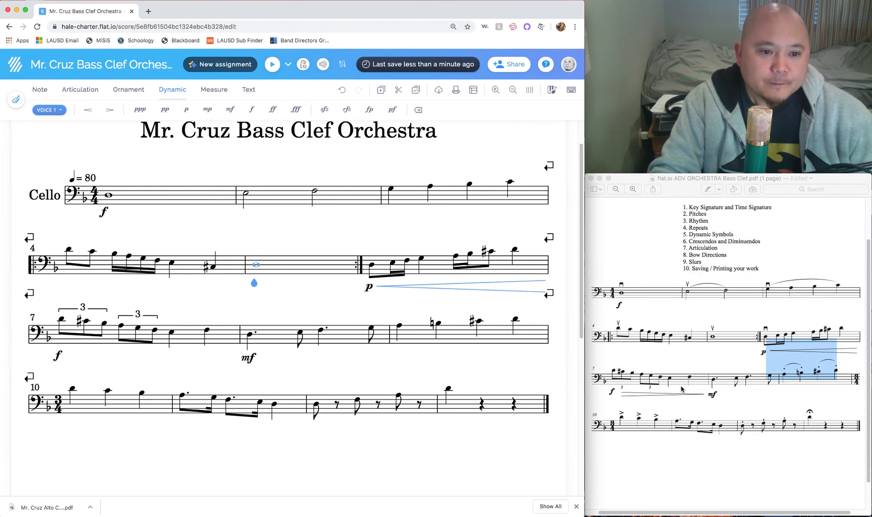
Add a diminuendo under measure 7 from its first note up to the mezzo-forte marking of measure 8.
{"action": "left_click", "coordinate": [57, 357]}
{"action": "left_click", "coordinate": [57, 359]}
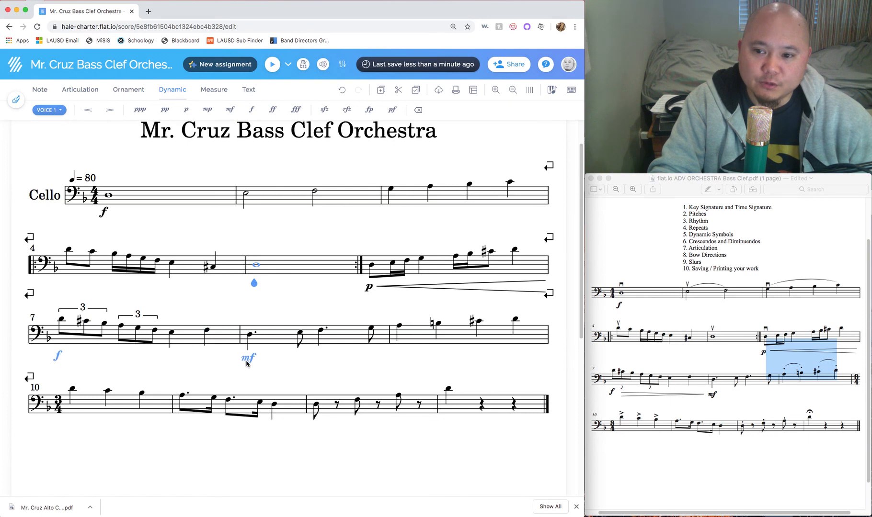
{"action": "left_click", "coordinate": [61, 322]}
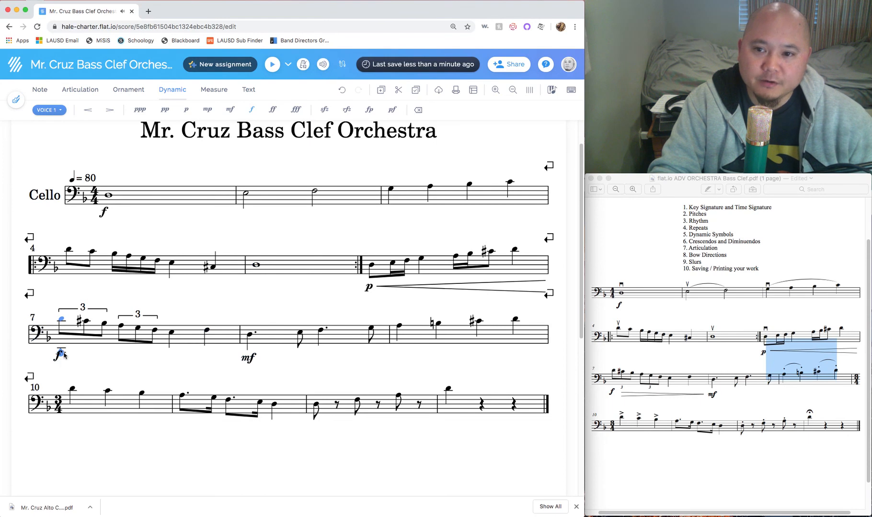
{"action": "left_click", "coordinate": [110, 111]}
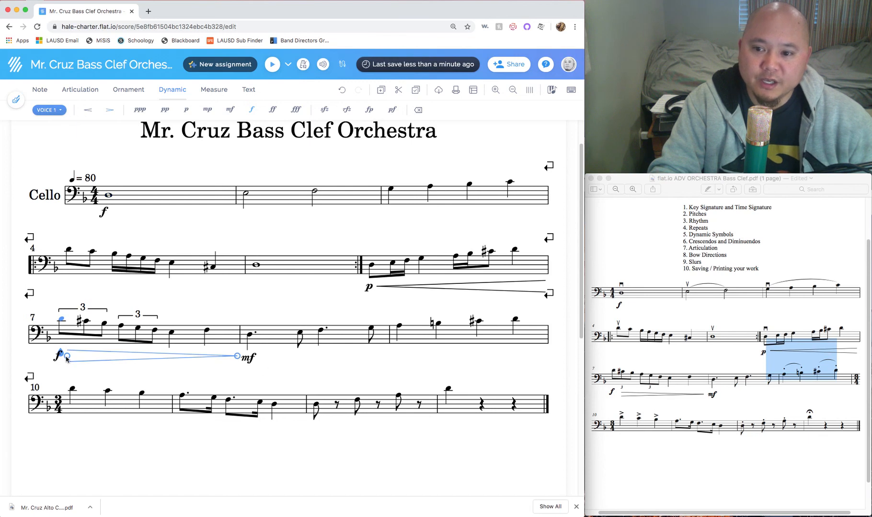
{"action": "left_click_drag", "start_coordinate": [239, 358], "coordinate": [220, 360]}
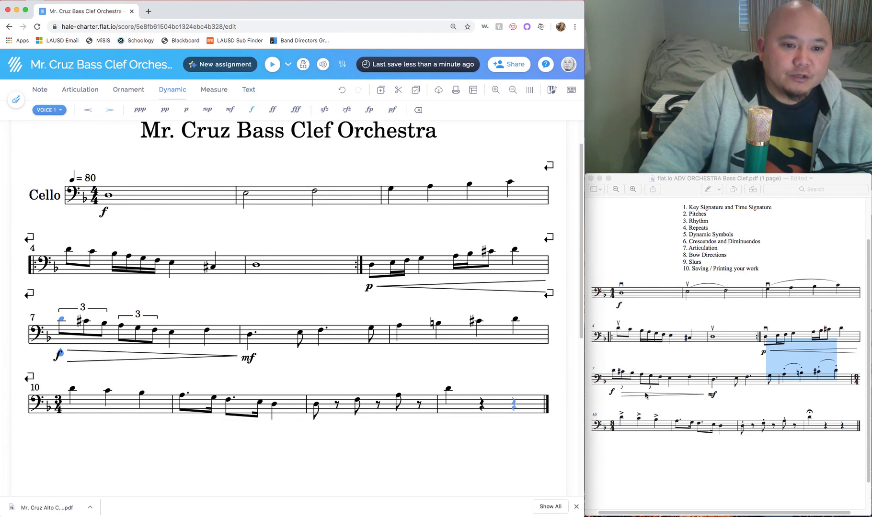
Highlight the Articulation item in the reference PDF's list and examine the articulation marks in its last two staves.
{"action": "left_click", "coordinate": [691, 248]}
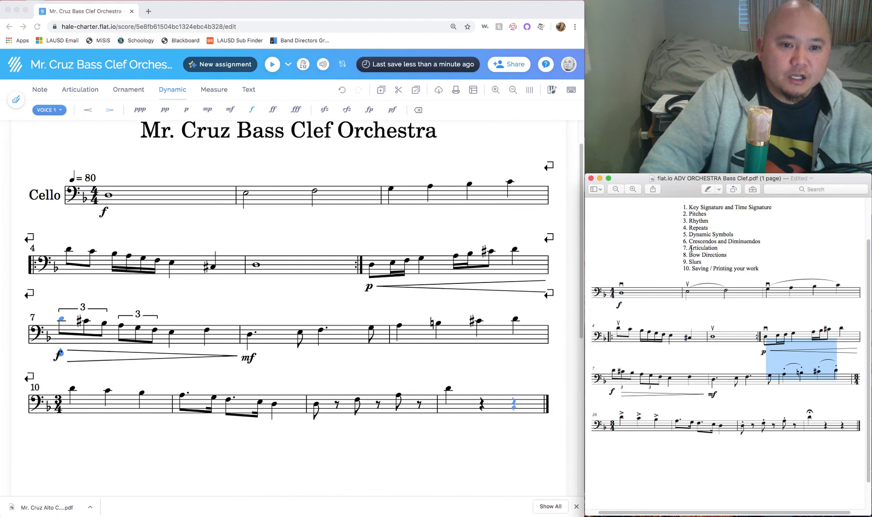
{"action": "left_click_drag", "start_coordinate": [688, 248], "coordinate": [727, 247]}
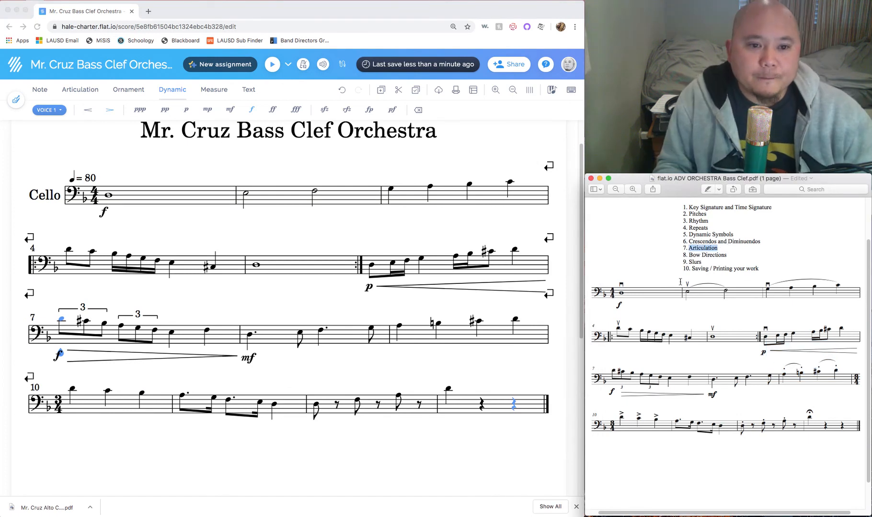
{"action": "left_click", "coordinate": [133, 153]}
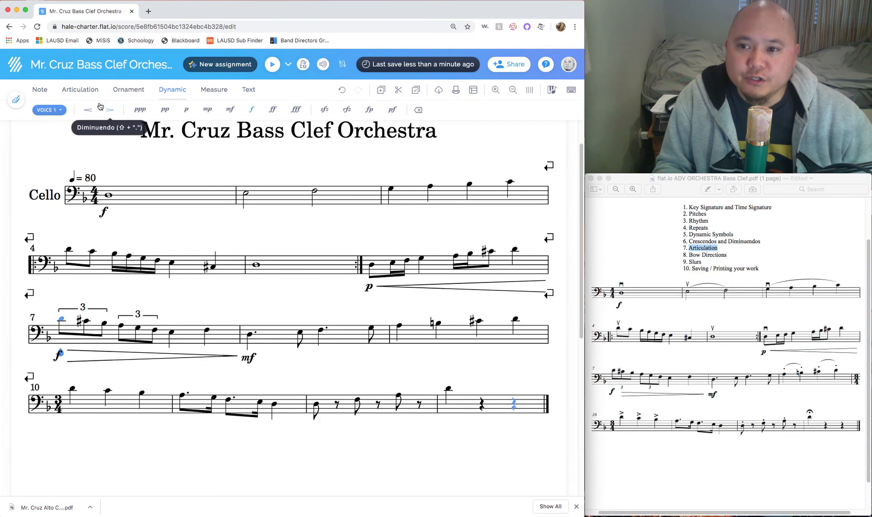
{"action": "left_click", "coordinate": [80, 90]}
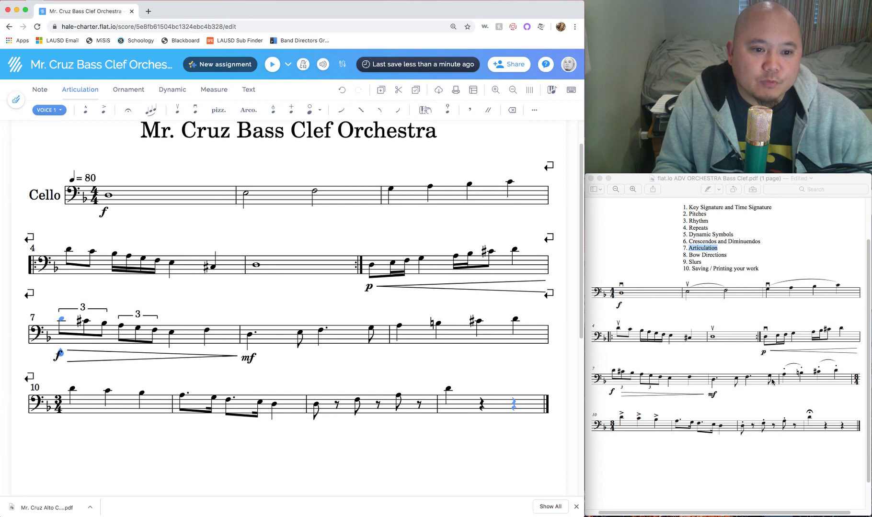
{"action": "left_click", "coordinate": [791, 375]}
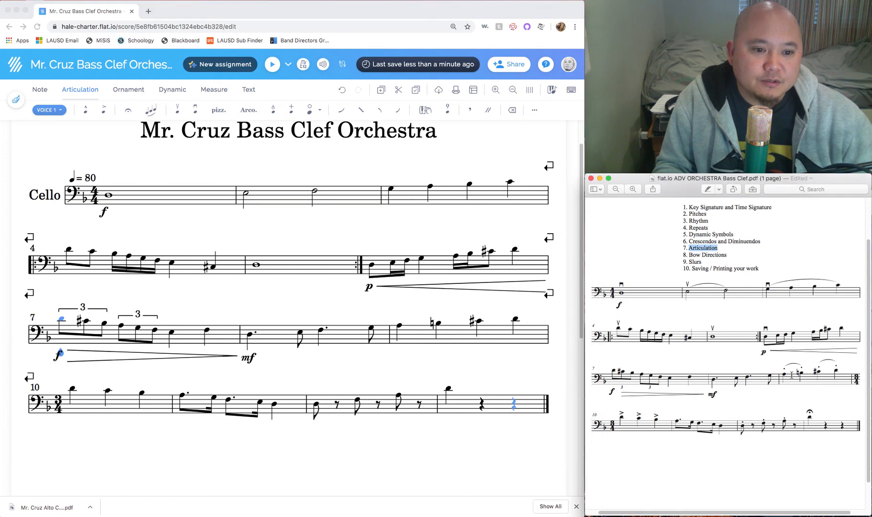
{"action": "left_click", "coordinate": [626, 424]}
{"action": "left_click", "coordinate": [758, 433]}
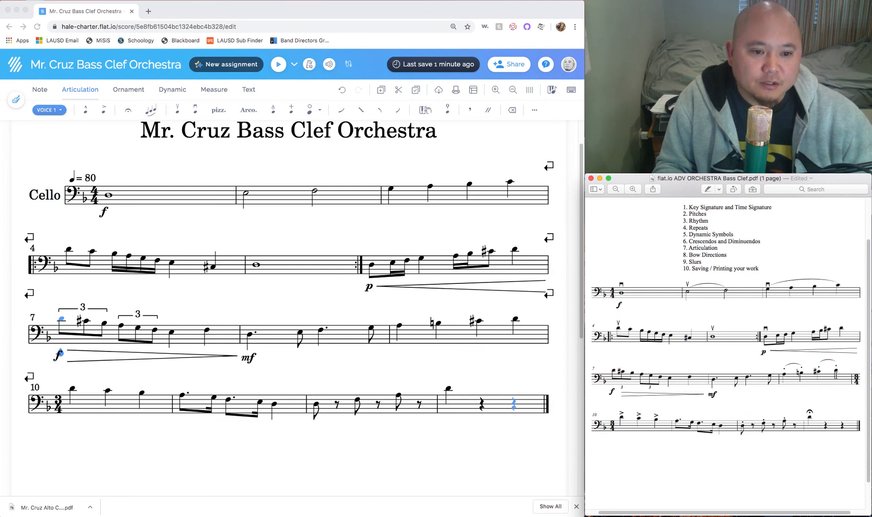
Add a staccato mark to the first quarter note of measure 9.
{"action": "left_click", "coordinate": [344, 297]}
{"action": "left_click", "coordinate": [363, 304]}
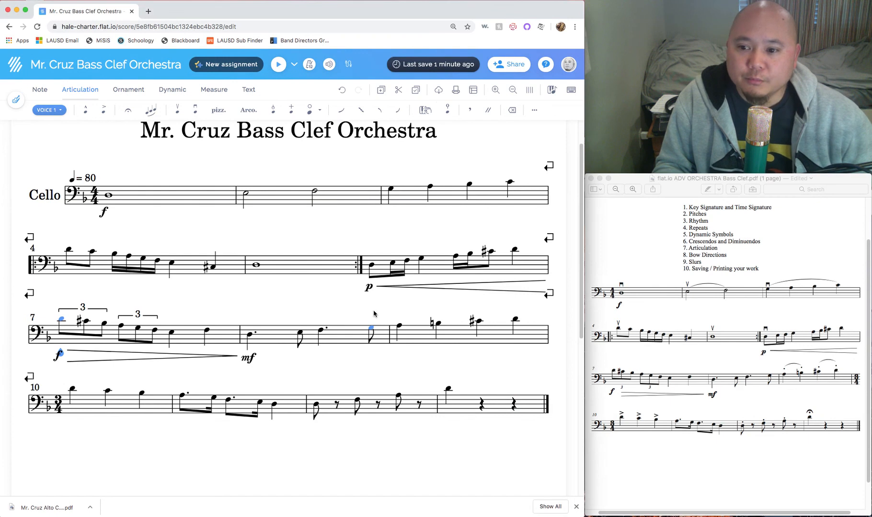
{"action": "left_click", "coordinate": [398, 335]}
{"action": "left_click", "coordinate": [398, 326]}
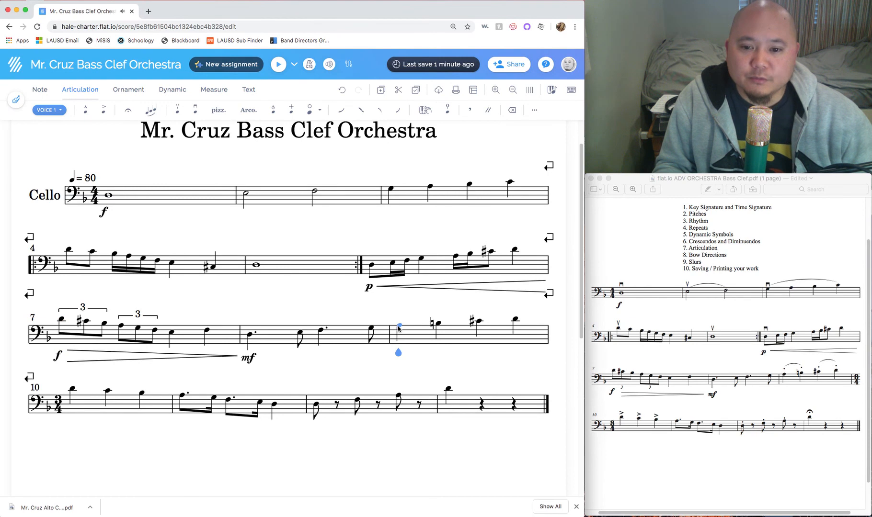
{"action": "key", "text": "shift+Left"}
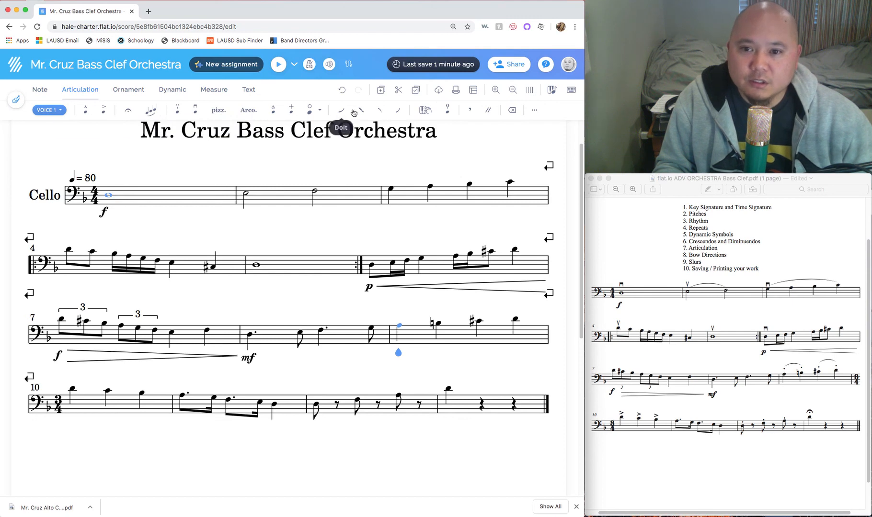
{"action": "left_click", "coordinate": [534, 115]}
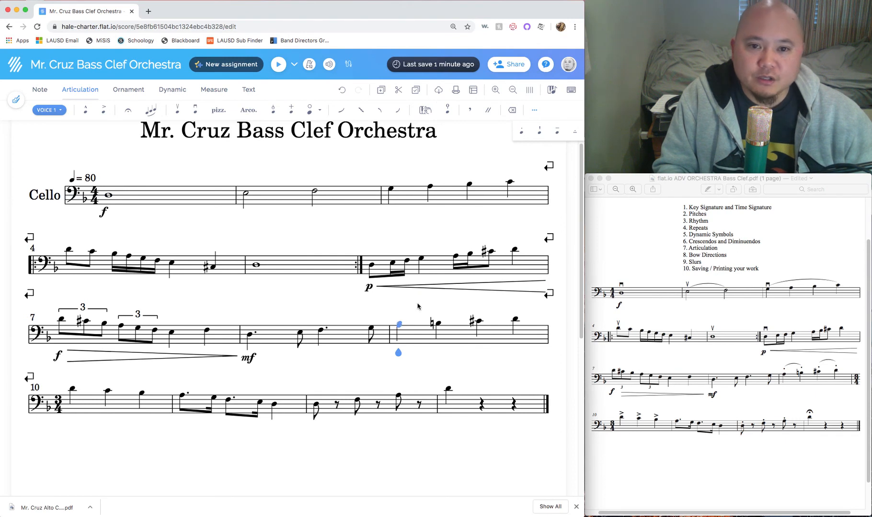
{"action": "left_click", "coordinate": [521, 132]}
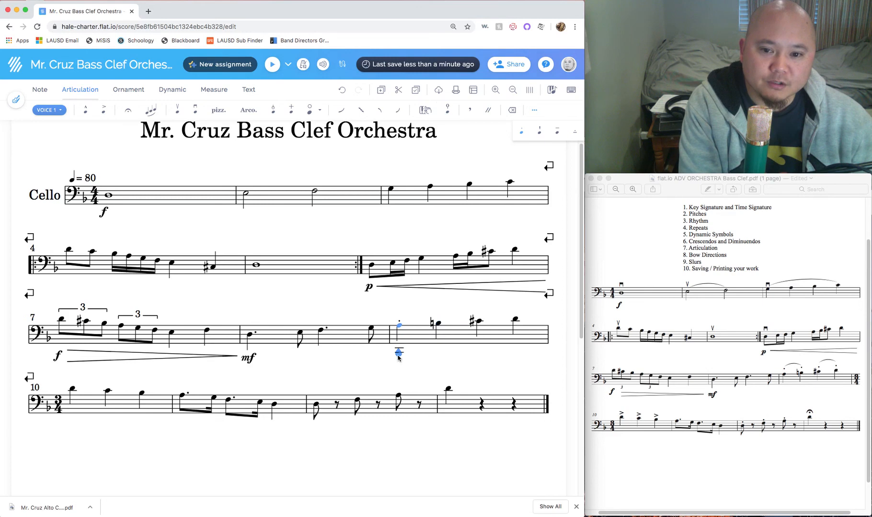
Add staccato marks to the second, third and fourth quarter notes of measure 9.
{"action": "left_click", "coordinate": [437, 355]}
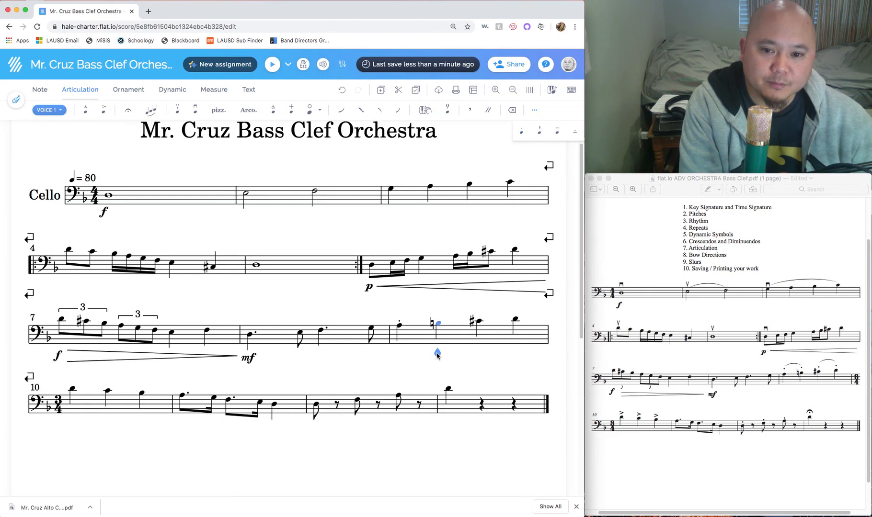
{"action": "left_click", "coordinate": [521, 134]}
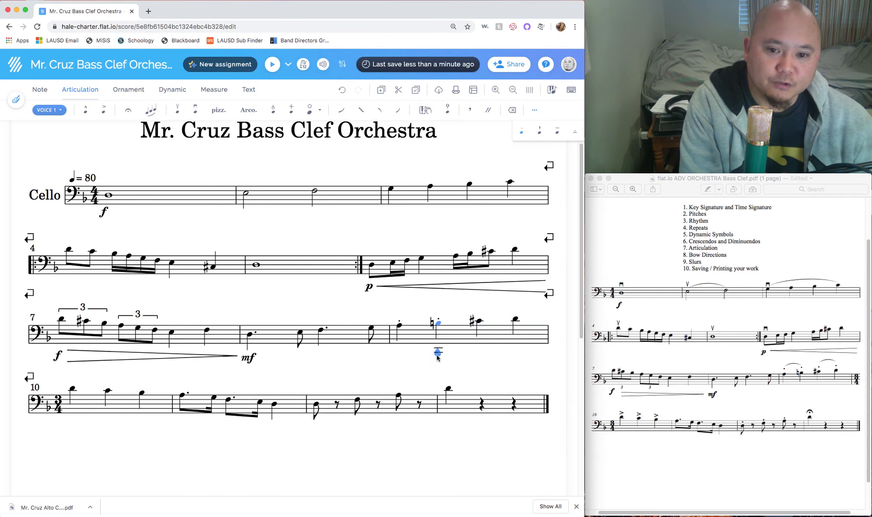
{"action": "left_click", "coordinate": [478, 360]}
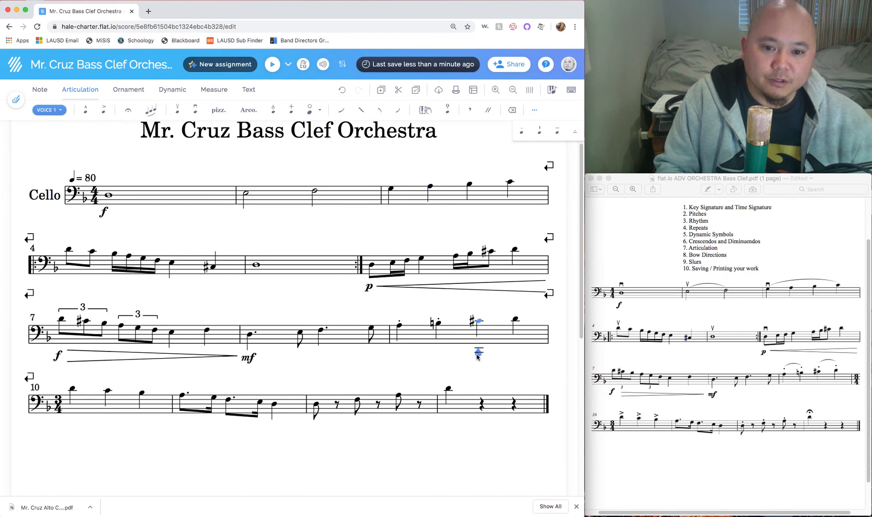
{"action": "left_click_drag", "start_coordinate": [478, 358], "coordinate": [482, 332]}
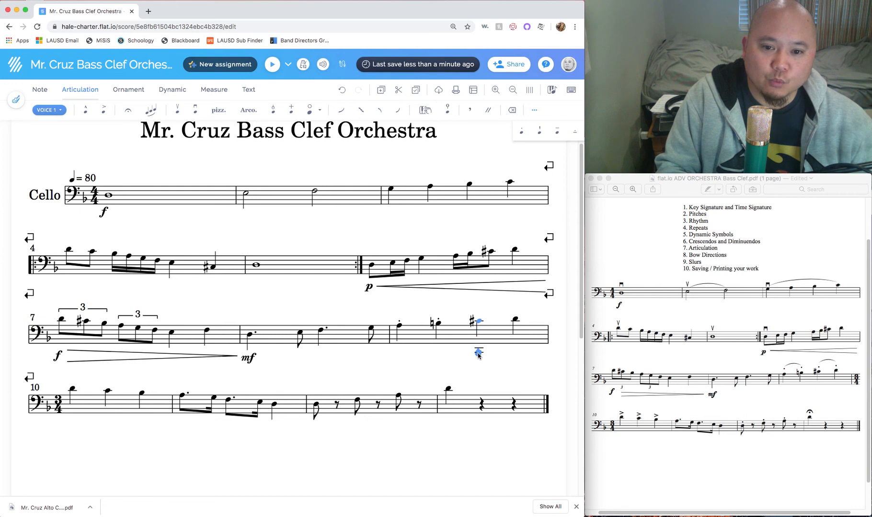
{"action": "scroll", "coordinate": [478, 355], "scroll_direction": "down", "scroll_amount": 5}
{"action": "scroll", "coordinate": [483, 348], "scroll_direction": "up", "scroll_amount": 3}
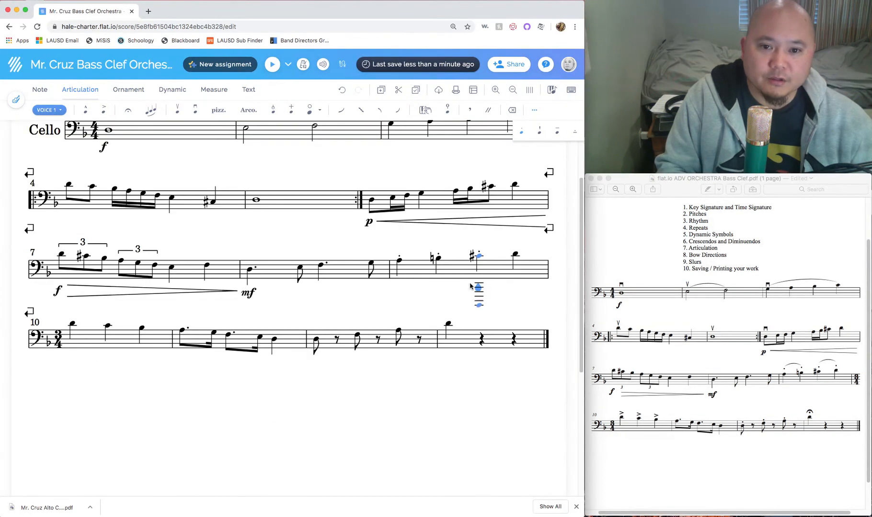
{"action": "key", "text": "Right"}
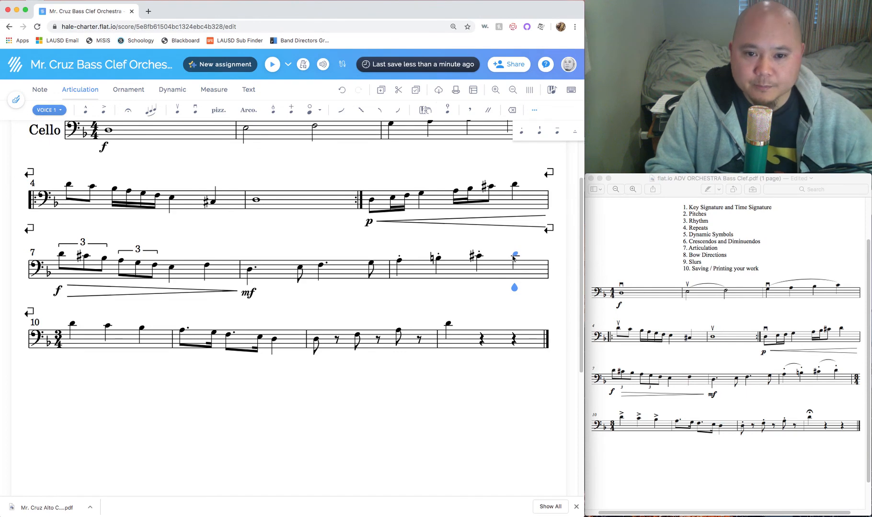
{"action": "scroll", "coordinate": [511, 277], "scroll_direction": "down", "scroll_amount": 3}
{"action": "scroll", "coordinate": [507, 280], "scroll_direction": "up", "scroll_amount": 3}
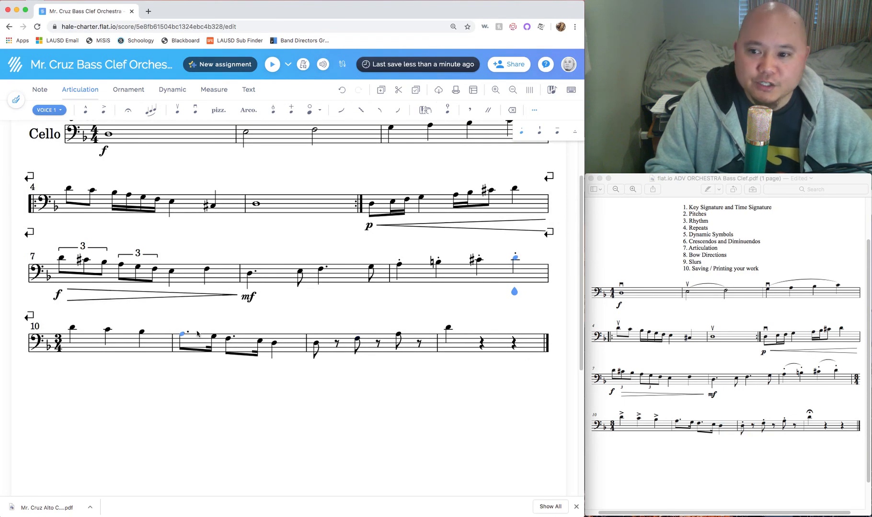
Try adding accents to the three quarter notes of measure 10 in sequence.
{"action": "scroll", "coordinate": [70, 342], "scroll_direction": "up", "scroll_amount": 1}
{"action": "left_click", "coordinate": [71, 342]}
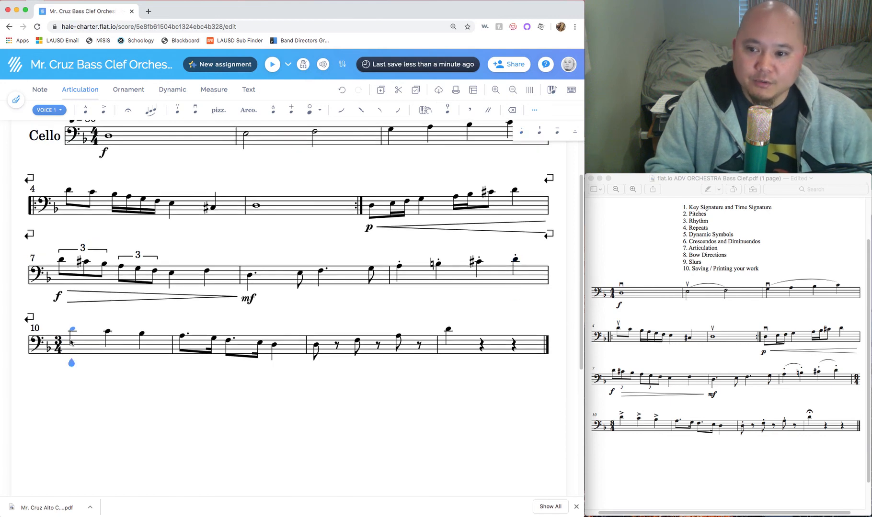
{"action": "left_click", "coordinate": [103, 115]}
{"action": "key", "text": "Right"}
{"action": "key", "text": "shift+v"}
{"action": "key", "text": "Right"}
{"action": "key", "text": "shift+v"}
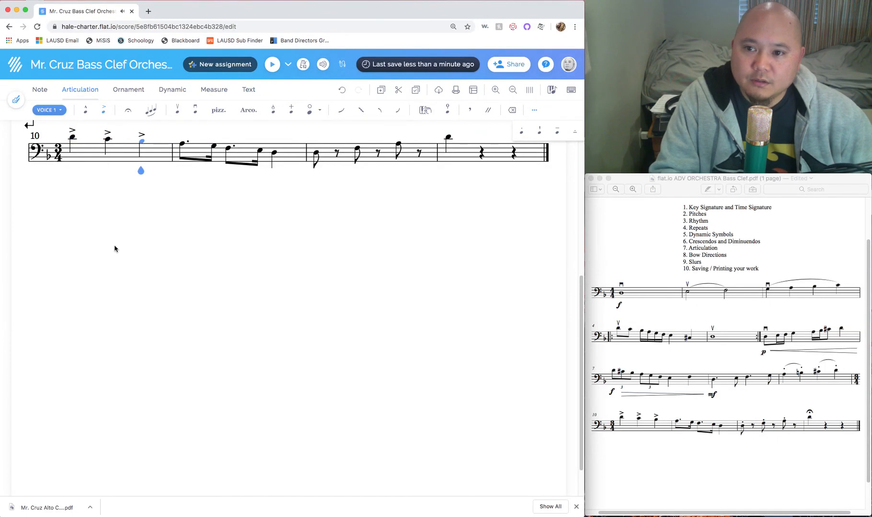
Undo the accents added to the notes of measure 10.
{"action": "scroll", "coordinate": [114, 248], "scroll_direction": "up", "scroll_amount": 5}
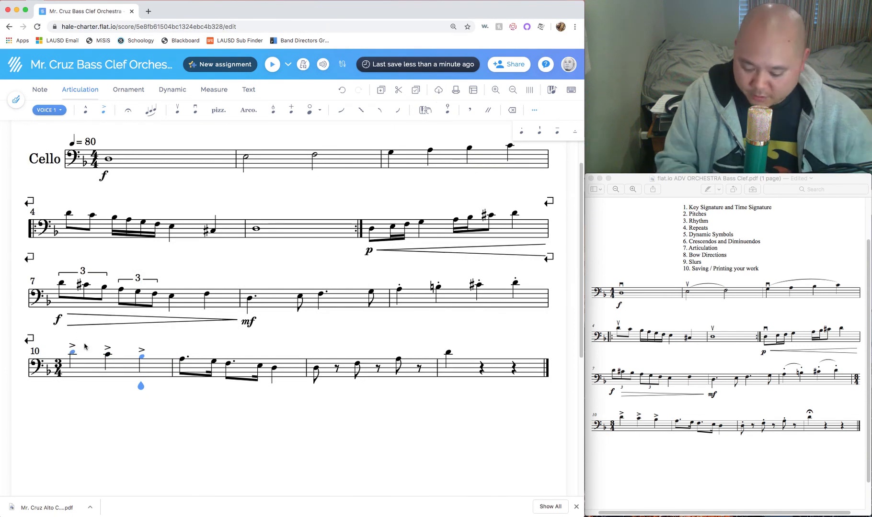
{"action": "key", "text": "super+z"}
{"action": "key", "text": "super+z"}
{"action": "key", "text": "super+z"}
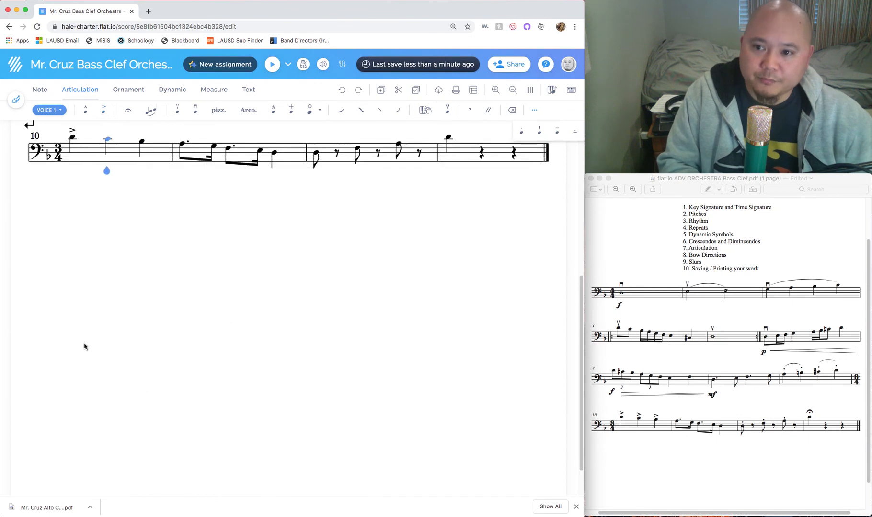
Add an accent to each of the three quarter notes in measure 10, as in the reference PDF.
{"action": "scroll", "coordinate": [91, 345], "scroll_direction": "up", "scroll_amount": 5}
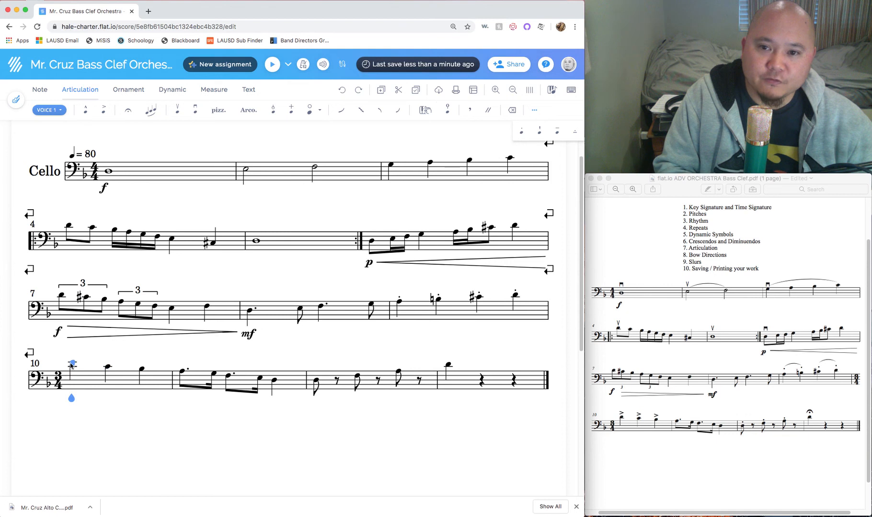
{"action": "left_click", "coordinate": [102, 113]}
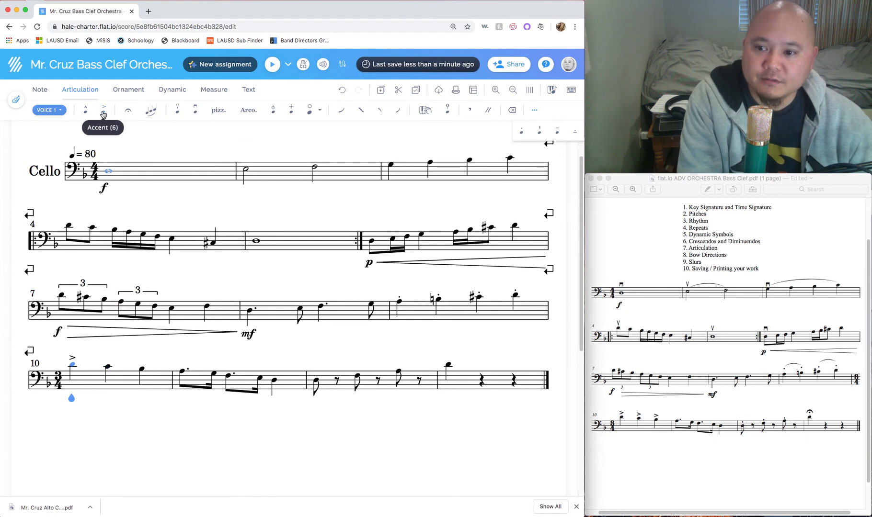
{"action": "key", "text": "Right"}
{"action": "key", "text": "Right"}
{"action": "left_click", "coordinate": [103, 114]}
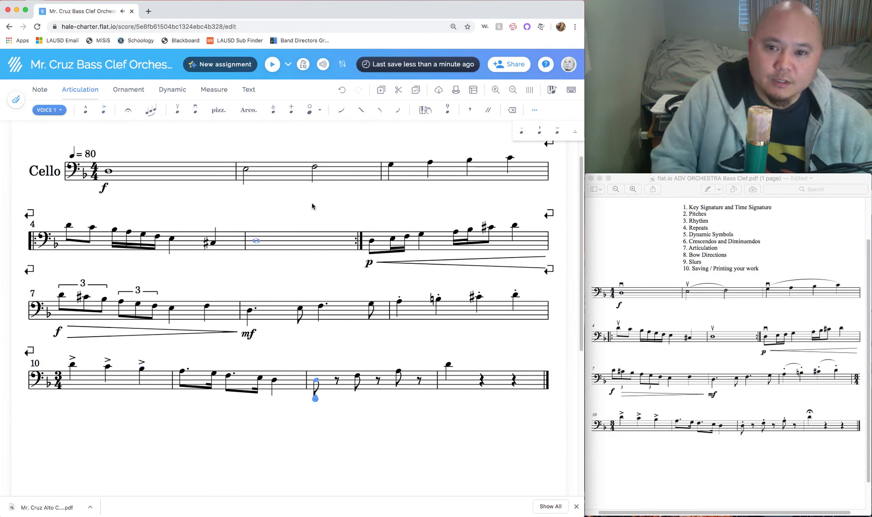
Add a staccato mark to each of the three eighth notes in measure 12.
{"action": "left_click", "coordinate": [523, 136]}
{"action": "key", "text": "Right"}
{"action": "key", "text": "Right"}
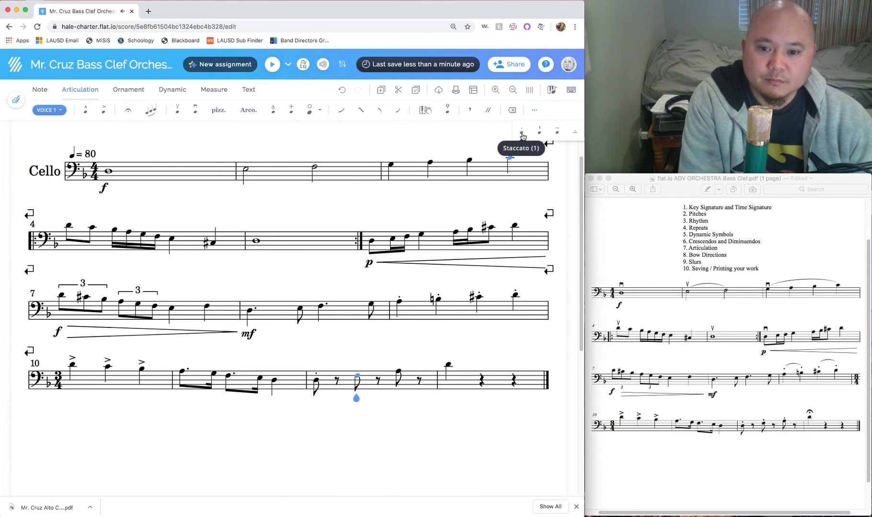
{"action": "key", "text": "Right"}
{"action": "key", "text": "Right"}
{"action": "left_click", "coordinate": [522, 137]}
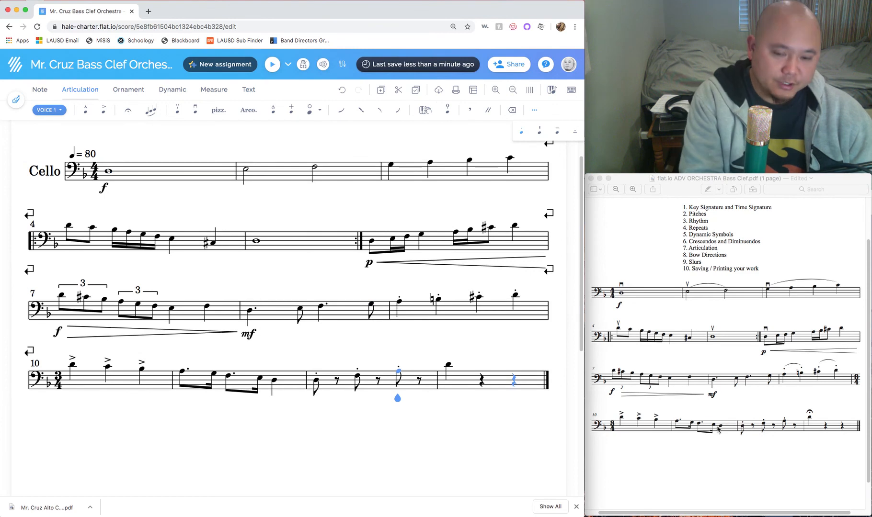
Place a fermata over the quarter note that begins the final measure.
{"action": "key", "text": "Right"}
{"action": "key", "text": "Right"}
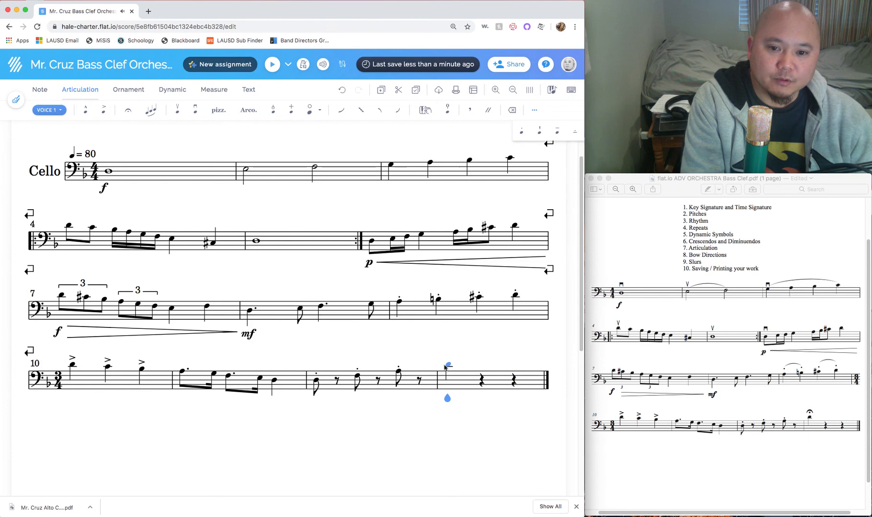
{"action": "left_click", "coordinate": [128, 112]}
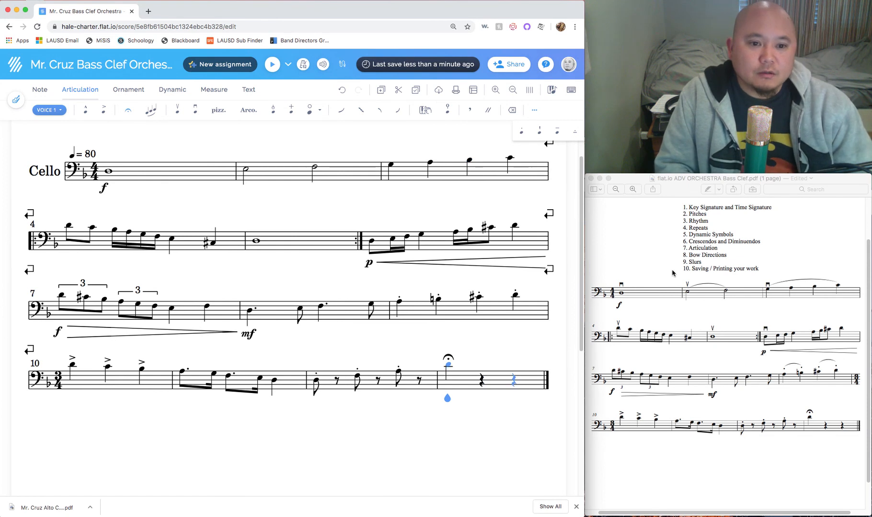
Highlight the Bow Directions item in the reference PDF's list.
{"action": "left_click", "coordinate": [689, 256]}
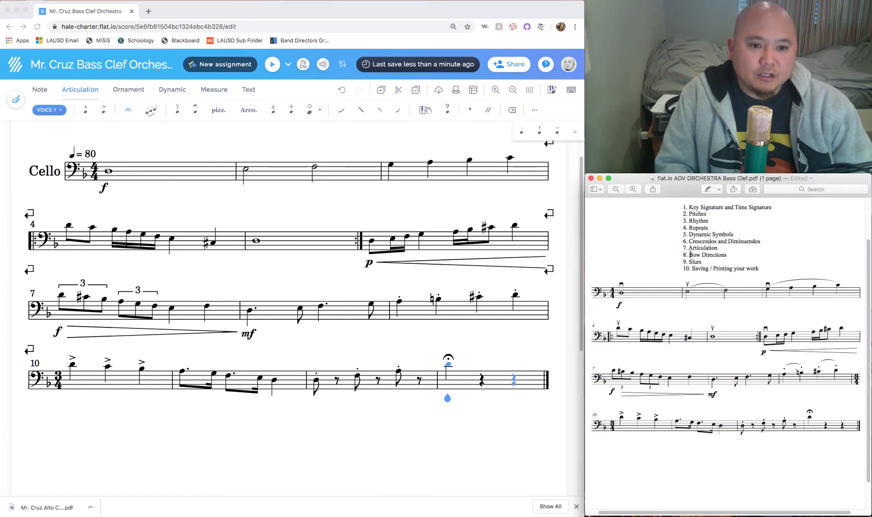
{"action": "left_click_drag", "start_coordinate": [689, 255], "coordinate": [731, 254]}
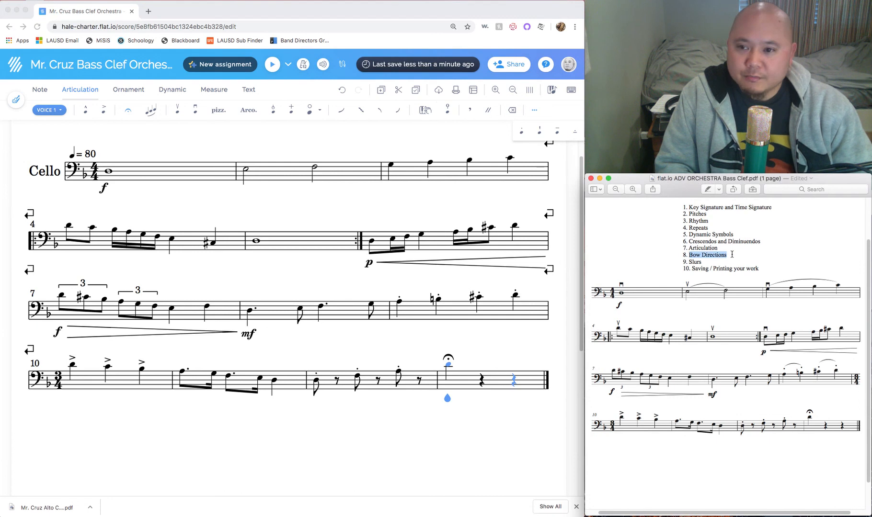
Mark down bows on the whole note of measure 1 and first quarter note of measure 3, and an up bow on measure 2's first half note.
{"action": "left_click", "coordinate": [144, 144]}
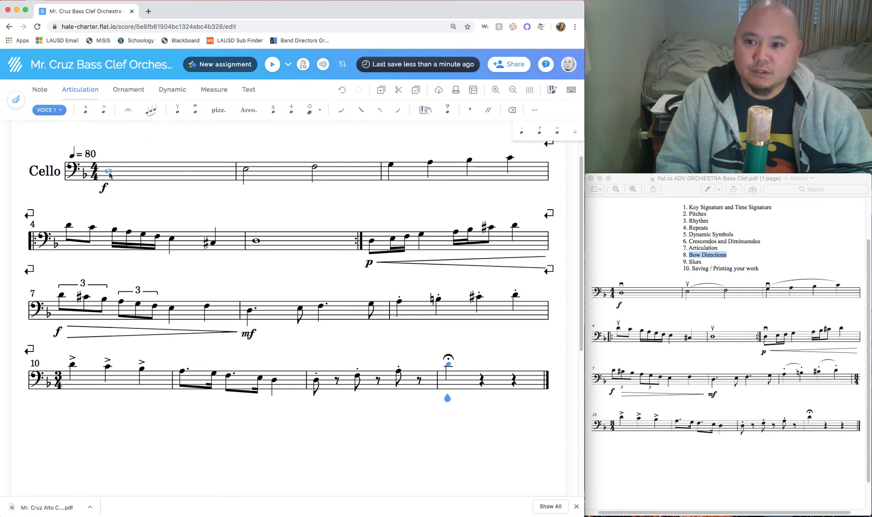
{"action": "left_click_drag", "start_coordinate": [110, 175], "coordinate": [105, 195]}
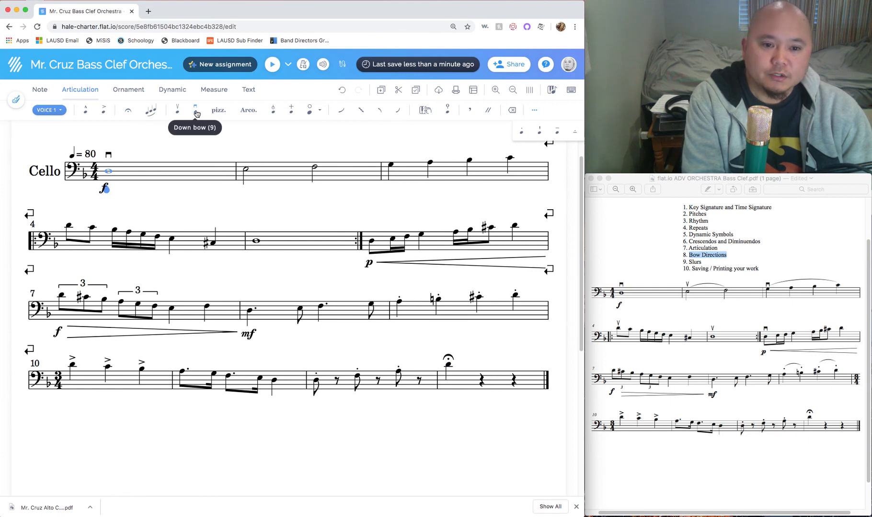
{"action": "key", "text": "Right"}
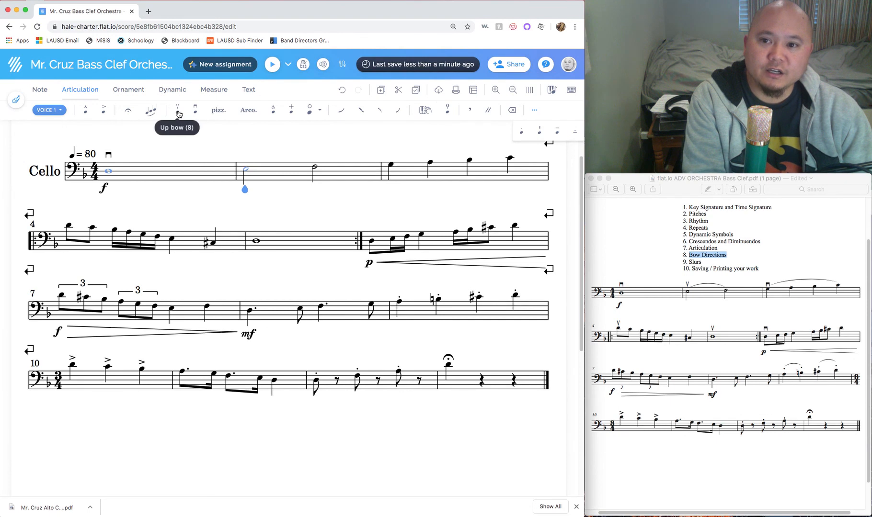
{"action": "key", "text": "Right"}
{"action": "key", "text": "Right"}
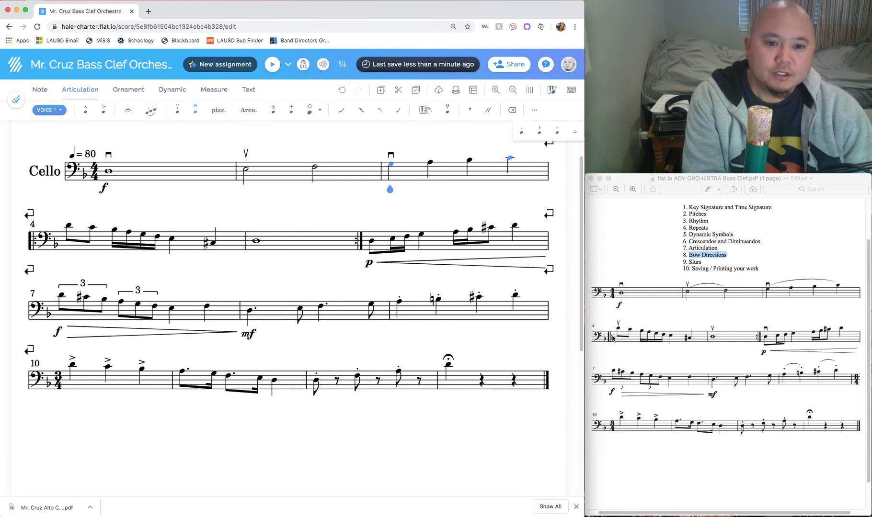
Add an up bow to the first eighth note of measure 4 and to the whole note of measure 5.
{"action": "key", "text": "Right"}
{"action": "key", "text": "Right"}
{"action": "key", "text": "Right"}
{"action": "key", "text": "Right"}
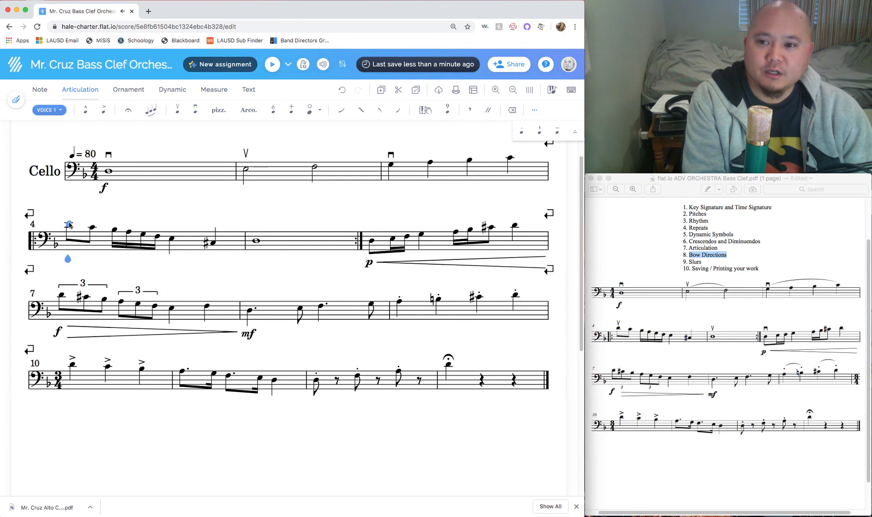
{"action": "left_click", "coordinate": [177, 111]}
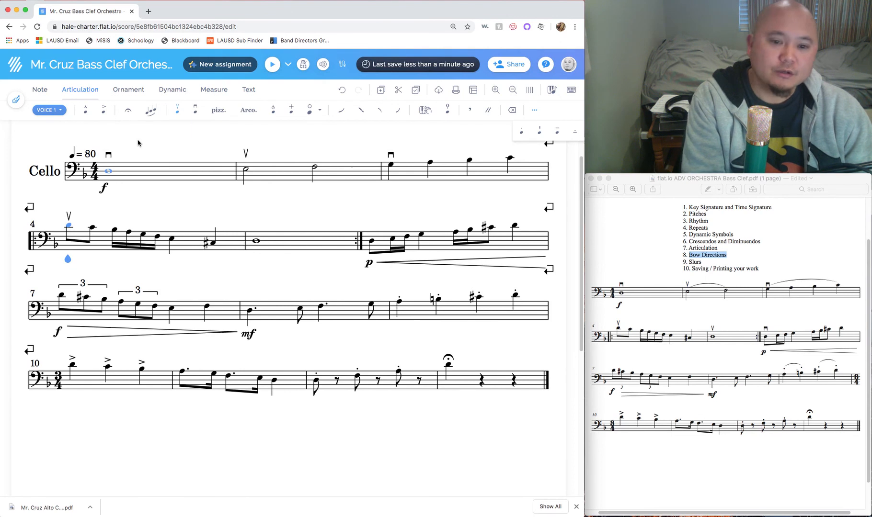
{"action": "key", "text": "space"}
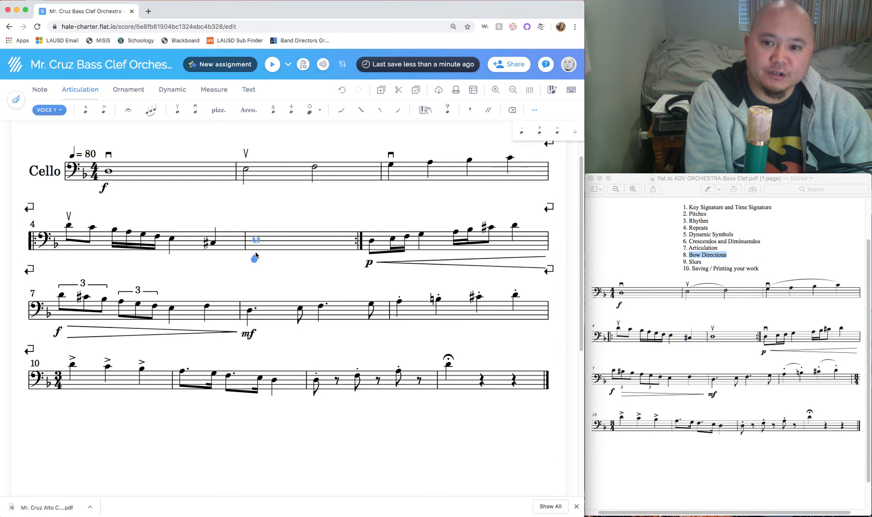
{"action": "left_click", "coordinate": [178, 111]}
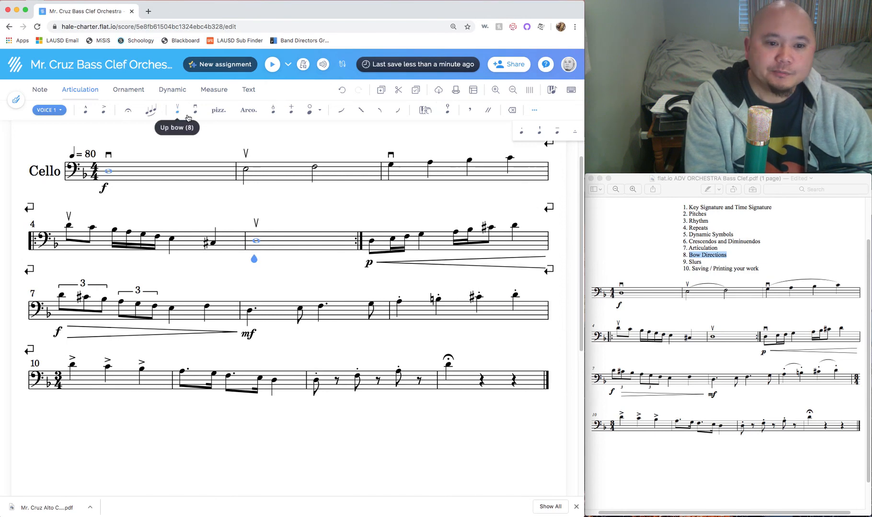
Add a down bow to the first note of measure 6, as in the reference PDF.
{"action": "left_click", "coordinate": [765, 336]}
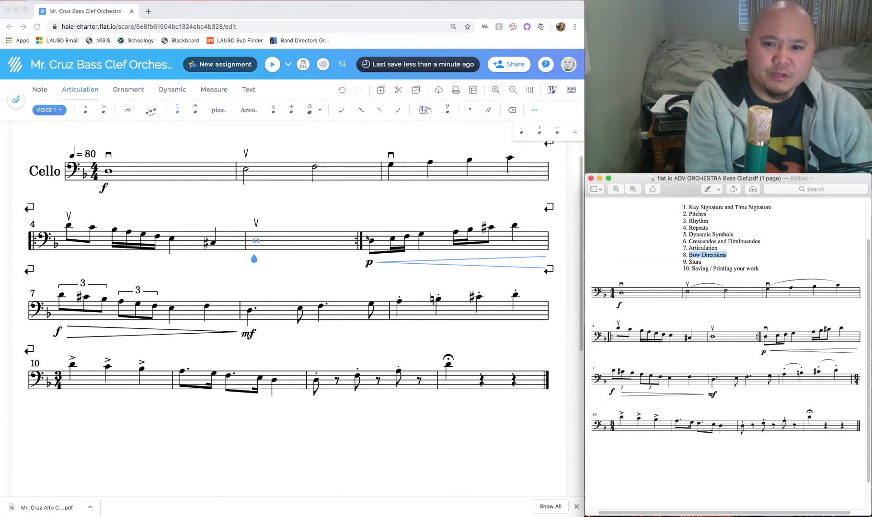
{"action": "key", "text": "Right"}
{"action": "left_click", "coordinate": [388, 275]}
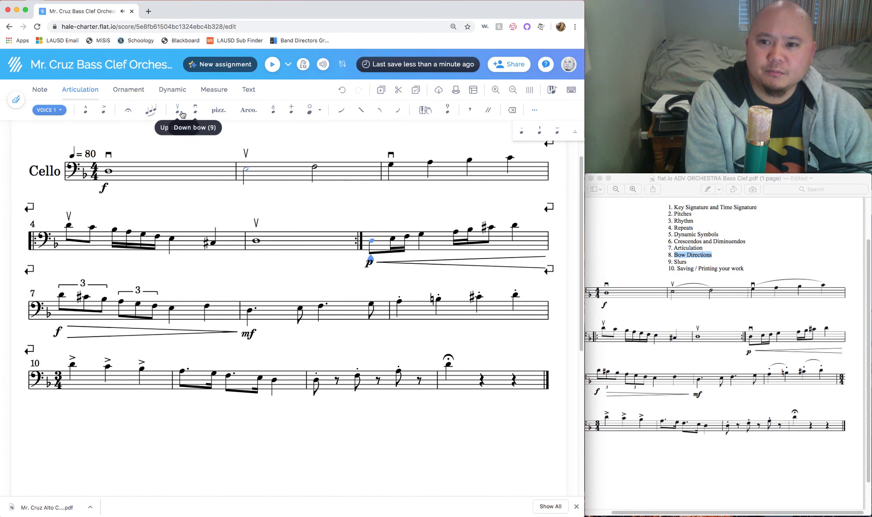
{"action": "left_click", "coordinate": [721, 511]}
{"action": "left_click_drag", "start_coordinate": [721, 512], "coordinate": [710, 511]}
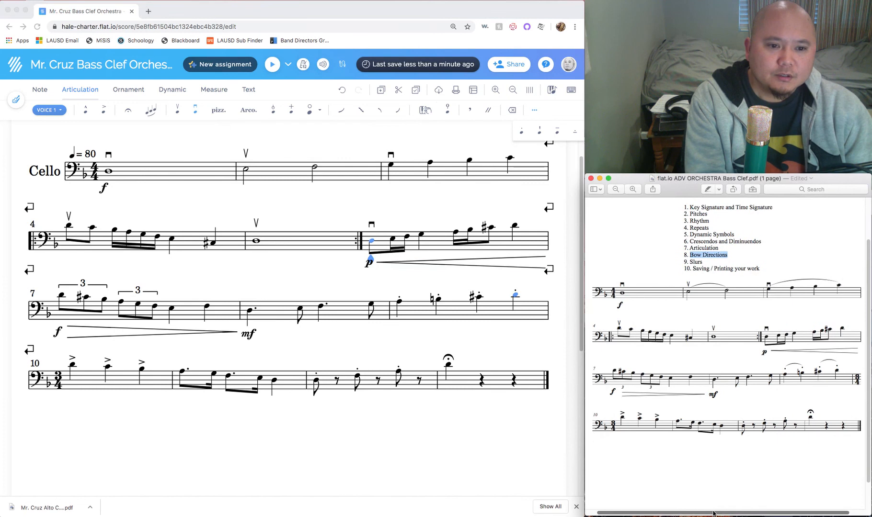
Examine the Slurs item and the slurred notes in the reference PDF.
{"action": "left_click", "coordinate": [802, 392]}
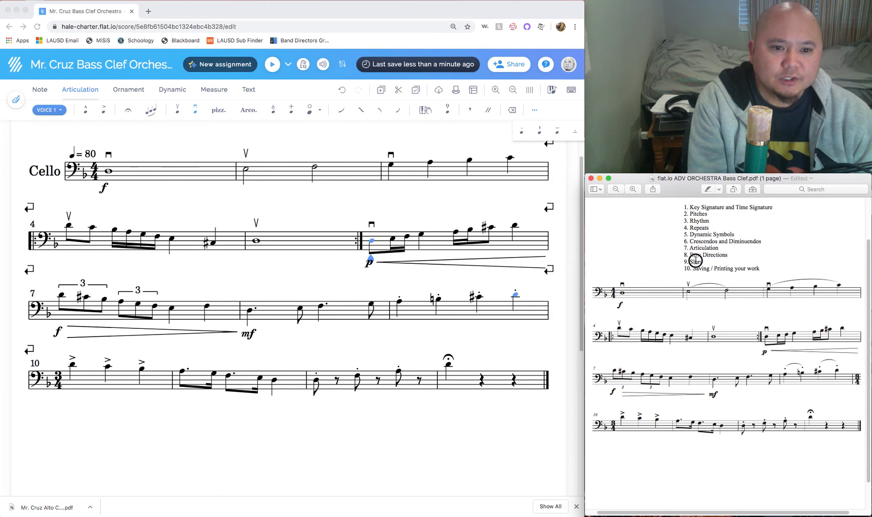
{"action": "left_click_drag", "start_coordinate": [692, 262], "coordinate": [731, 260]}
{"action": "scroll", "coordinate": [512, 324], "scroll_direction": "up", "scroll_amount": 2}
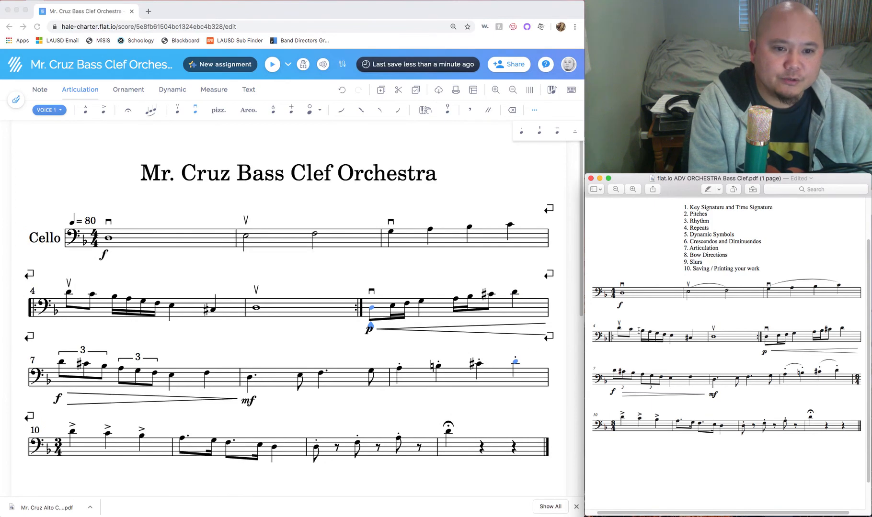
{"action": "left_click", "coordinate": [821, 377]}
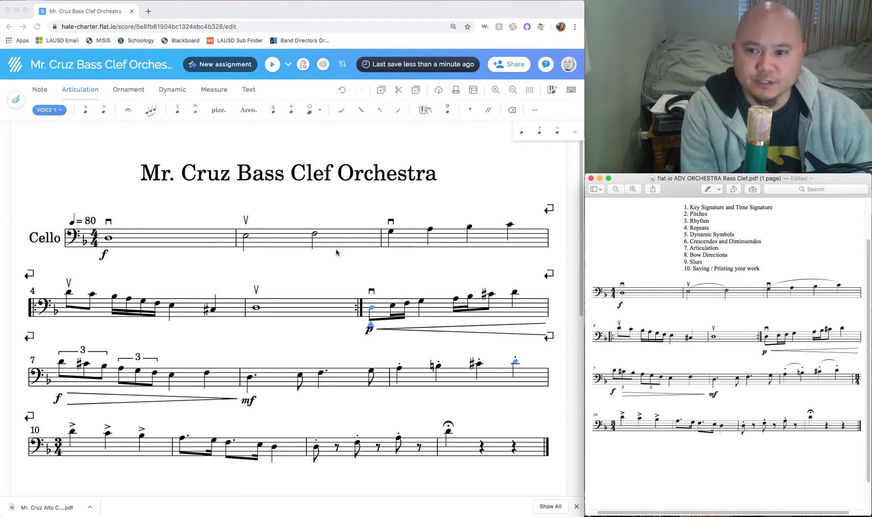
Slur the two half notes in measure 2 together.
{"action": "left_click", "coordinate": [244, 236]}
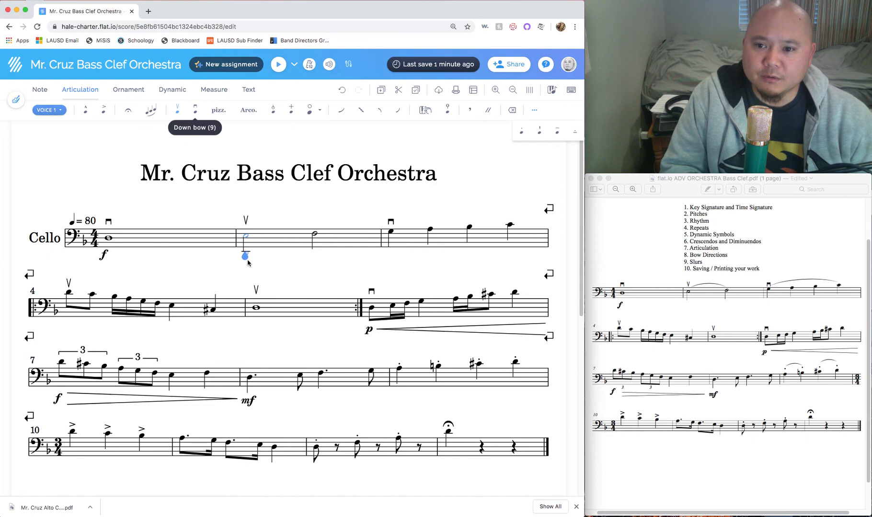
{"action": "left_click", "coordinate": [151, 116]}
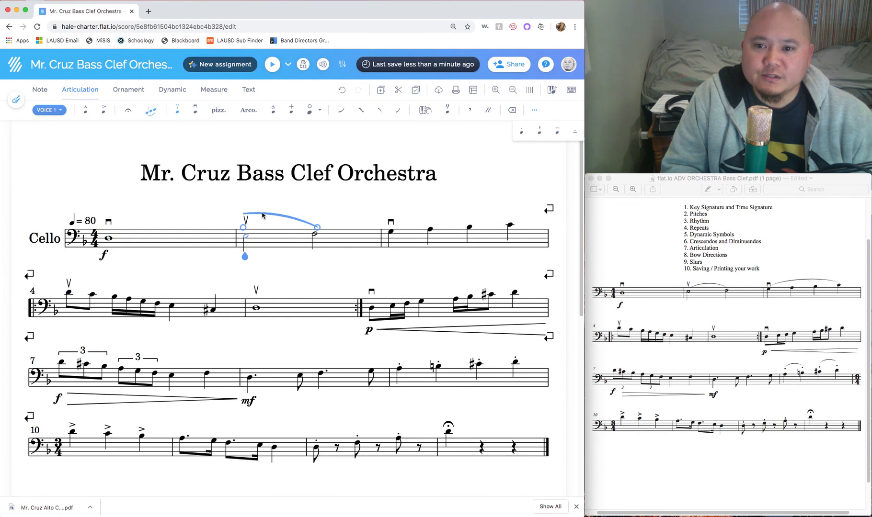
{"action": "left_click", "coordinate": [241, 230]}
{"action": "left_click_drag", "start_coordinate": [240, 228], "coordinate": [310, 234]}
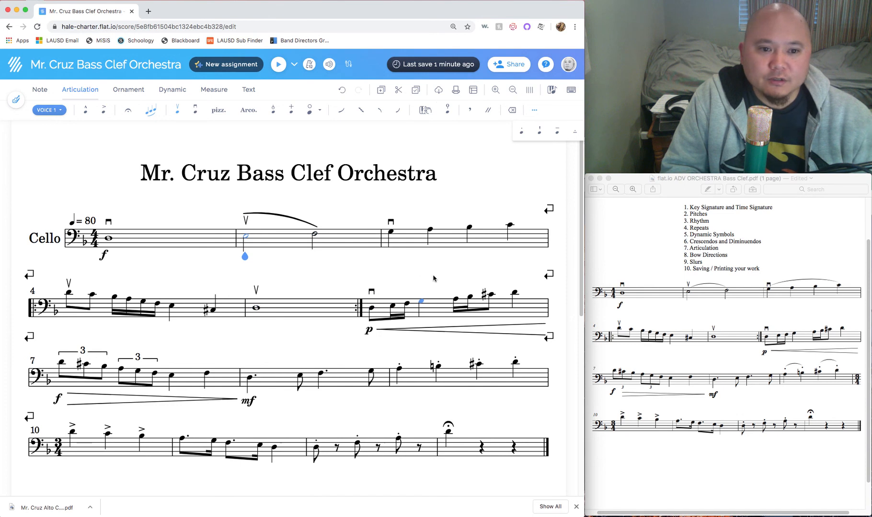
Add a slur from the first quarter note of measure 3 and extend it to the fourth quarter note.
{"action": "key", "text": "Right"}
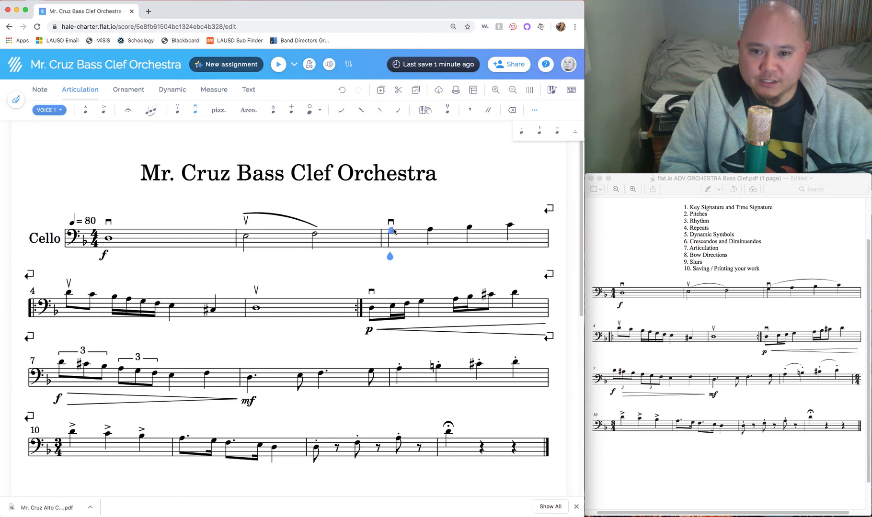
{"action": "left_click", "coordinate": [152, 112]}
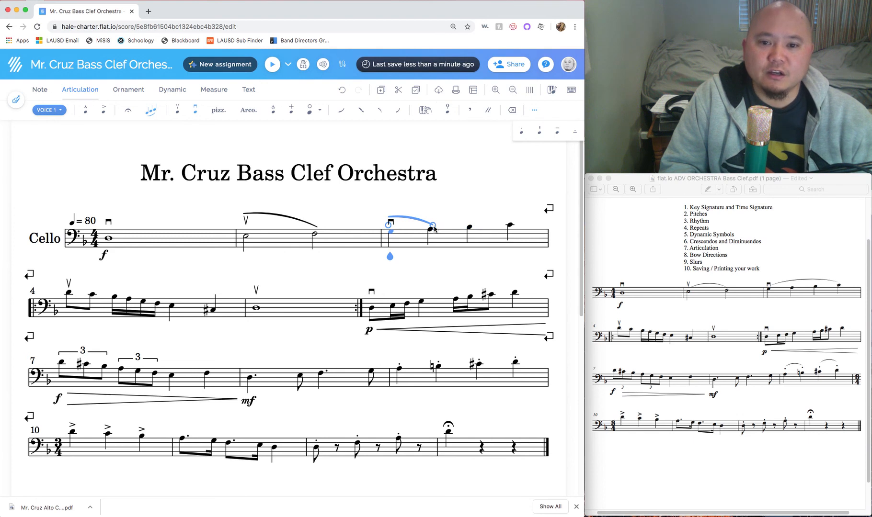
{"action": "left_click_drag", "start_coordinate": [434, 227], "coordinate": [514, 227]}
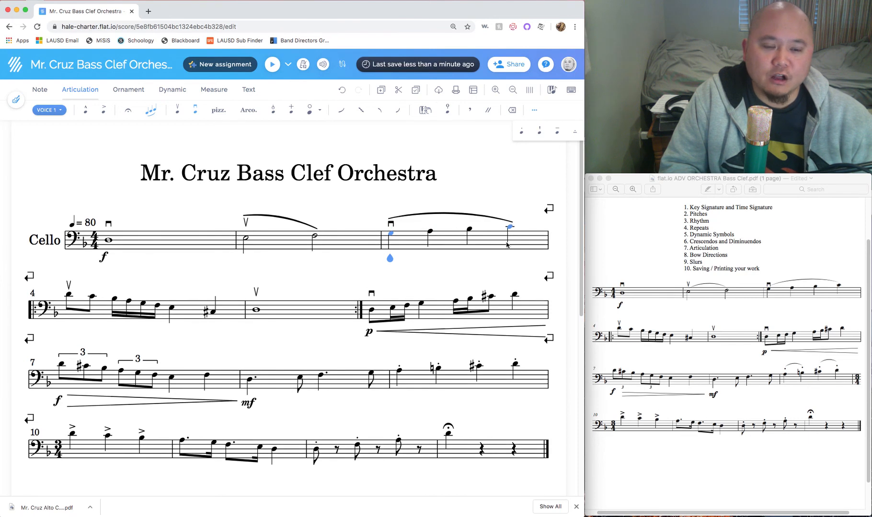
Slur the four staccato quarter notes of measure 9 in pairs, first to second and third to fourth.
{"action": "left_click", "coordinate": [727, 292]}
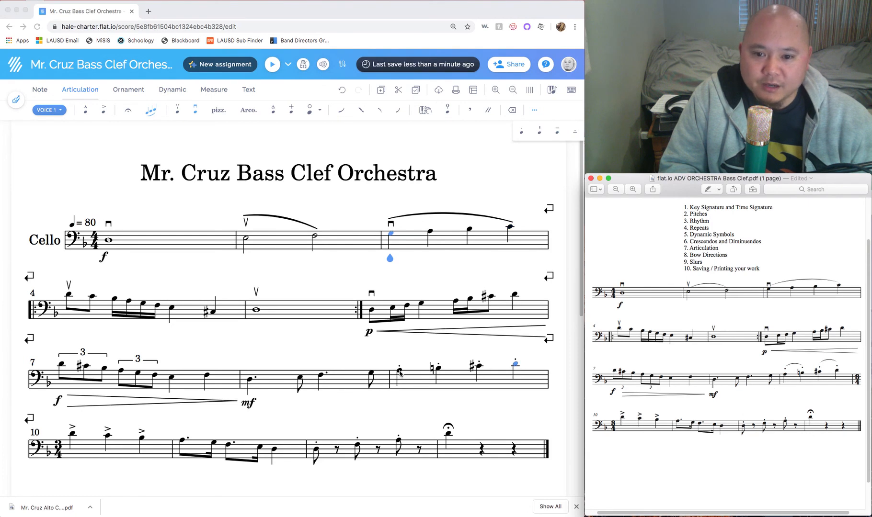
{"action": "left_click", "coordinate": [400, 375]}
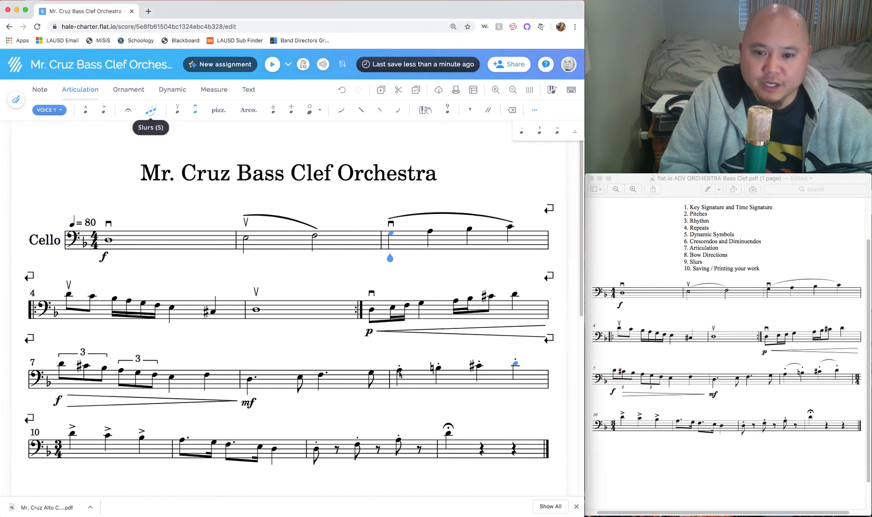
{"action": "left_click", "coordinate": [400, 374]}
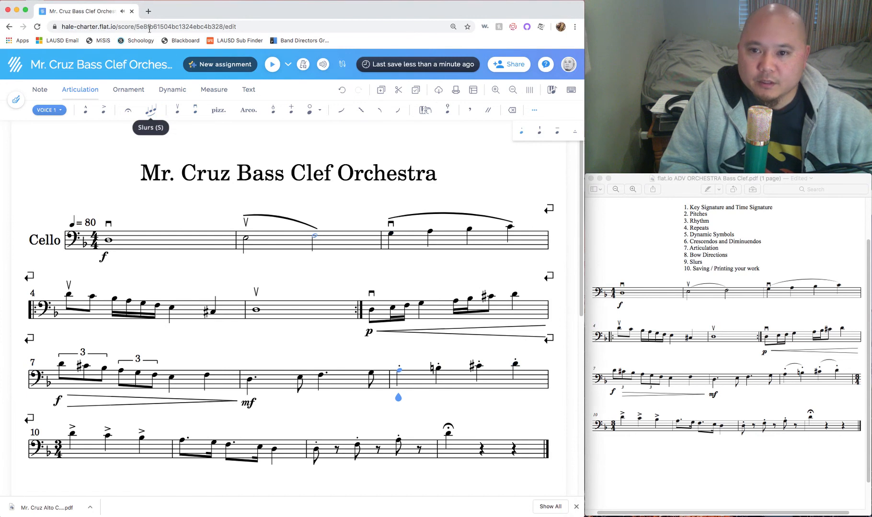
{"action": "left_click", "coordinate": [151, 113]}
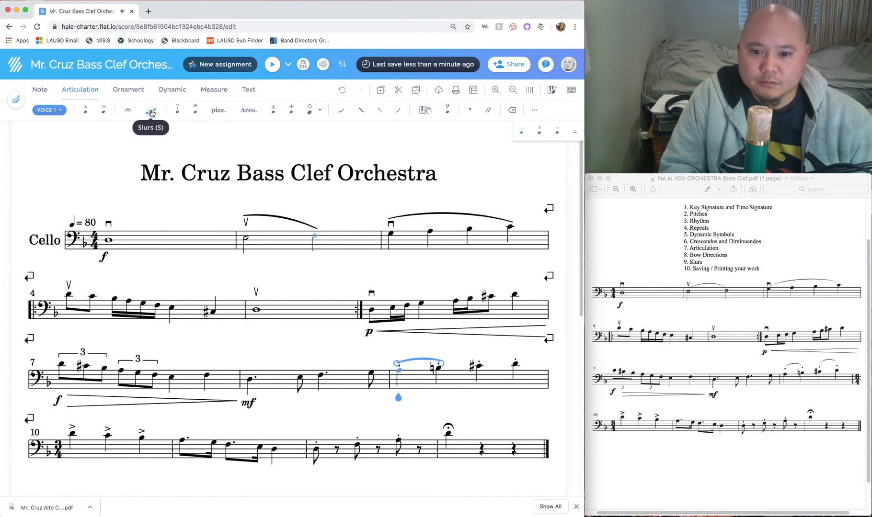
{"action": "key", "text": "Right"}
{"action": "key", "text": "Right"}
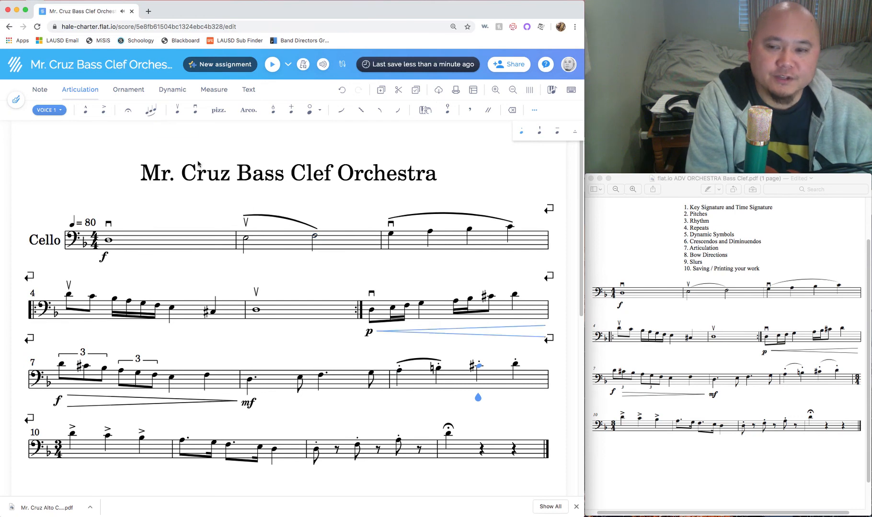
{"action": "left_click", "coordinate": [151, 113]}
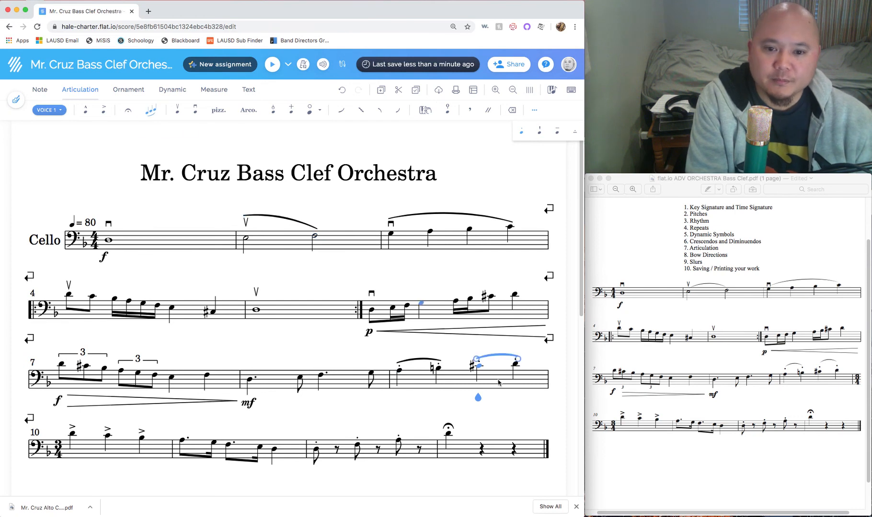
{"action": "key", "text": "Left"}
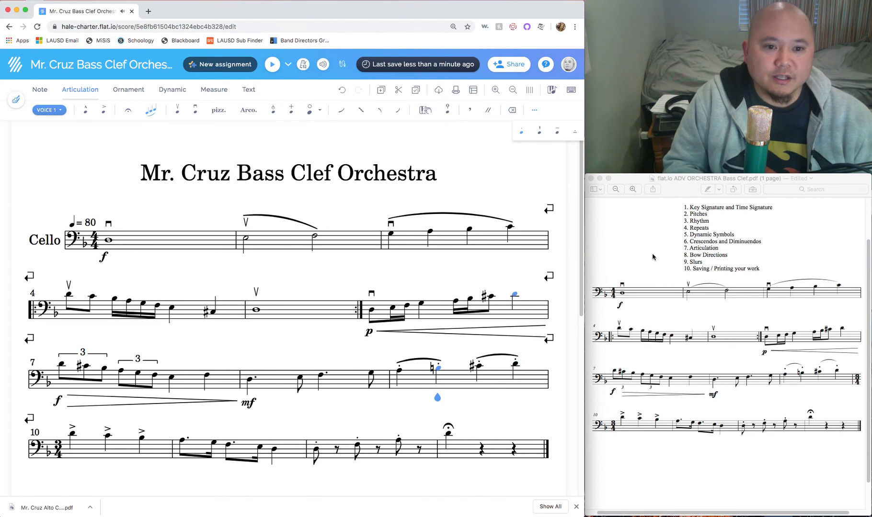
Highlight the Saving / Printing your work item in the reference PDF and start printing the score.
{"action": "left_click_drag", "start_coordinate": [685, 268], "coordinate": [759, 268]}
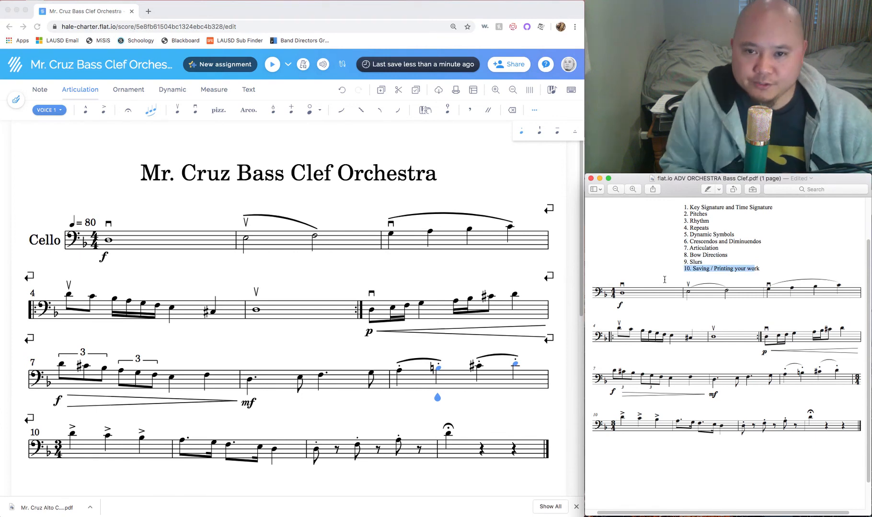
{"action": "left_click", "coordinate": [479, 165]}
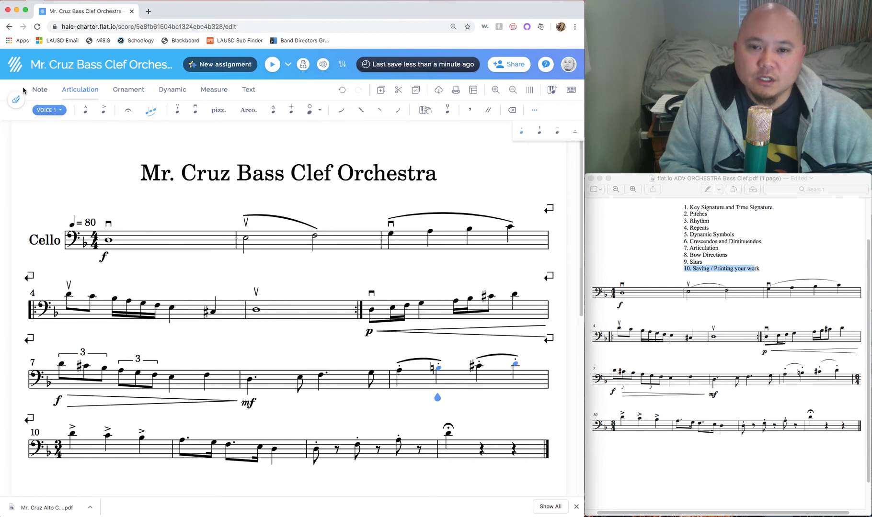
{"action": "left_click", "coordinate": [457, 94]}
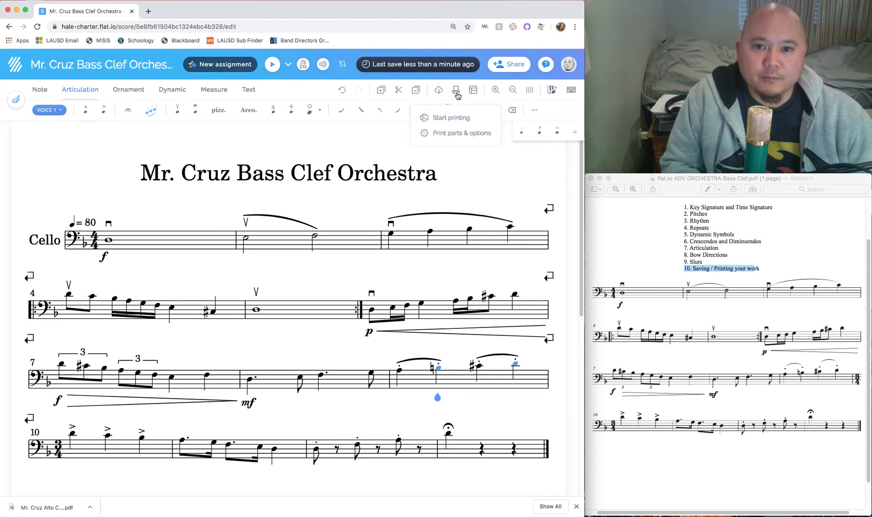
{"action": "left_click", "coordinate": [451, 118]}
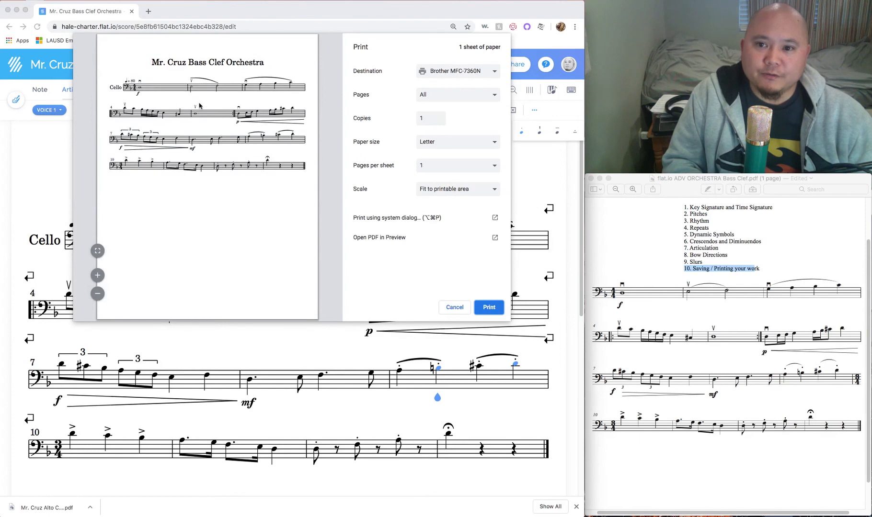
Set the print destination to Save as PDF.
{"action": "left_click", "coordinate": [462, 72]}
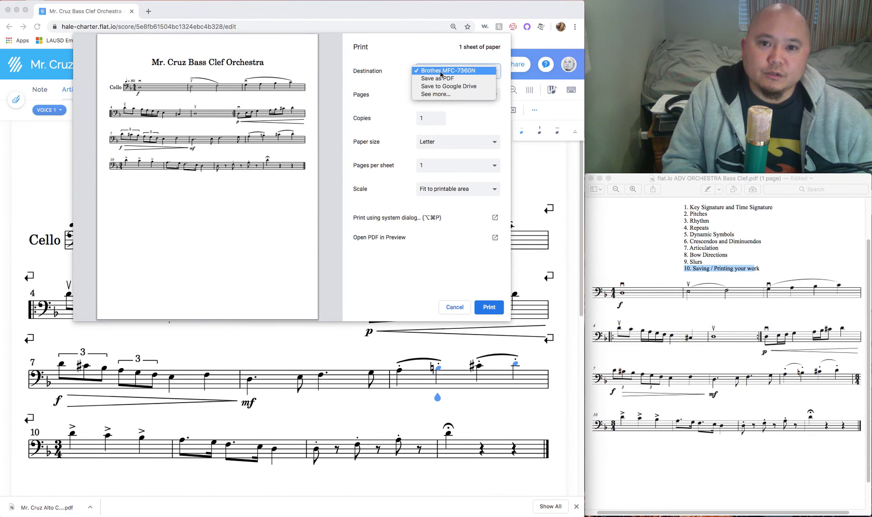
{"action": "left_click", "coordinate": [440, 73]}
{"action": "left_click", "coordinate": [440, 72]}
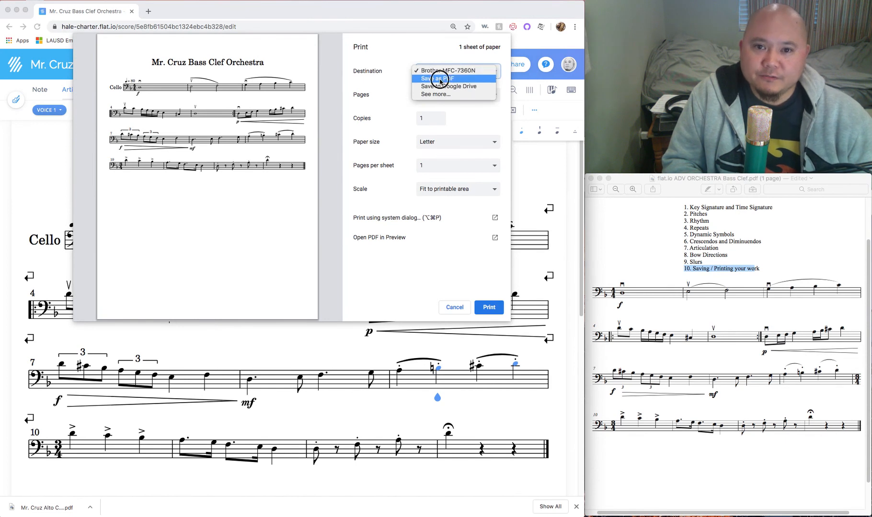
{"action": "left_click", "coordinate": [439, 78]}
{"action": "left_click", "coordinate": [441, 73]}
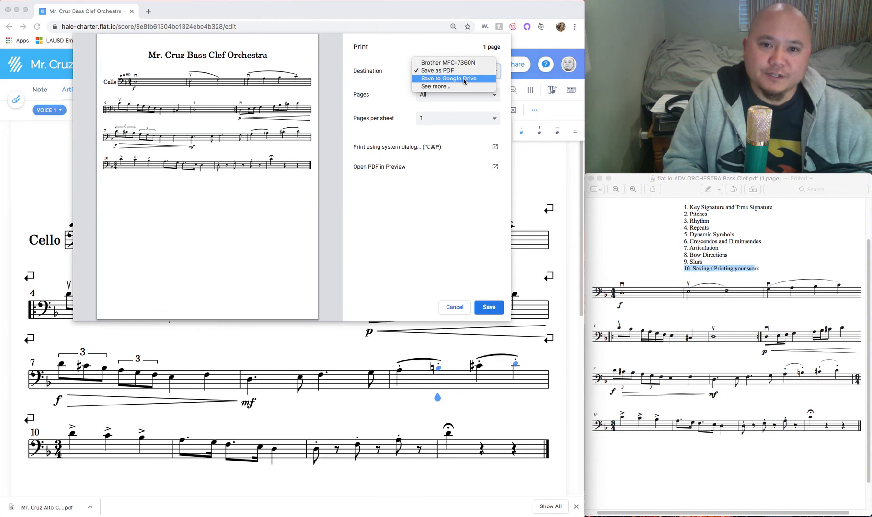
{"action": "left_click", "coordinate": [393, 61]}
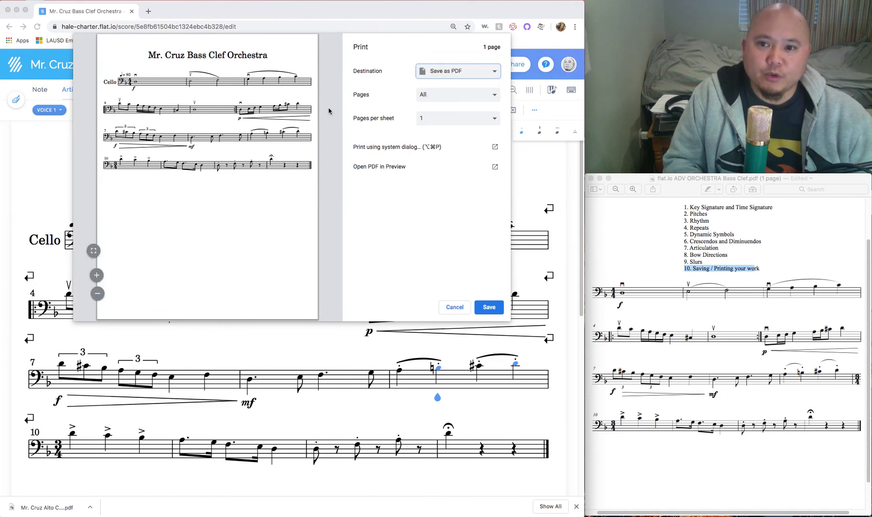
Cancel the print dialog and export the score as a printable PDF instead, leaving all the export options off.
{"action": "left_click", "coordinate": [459, 306]}
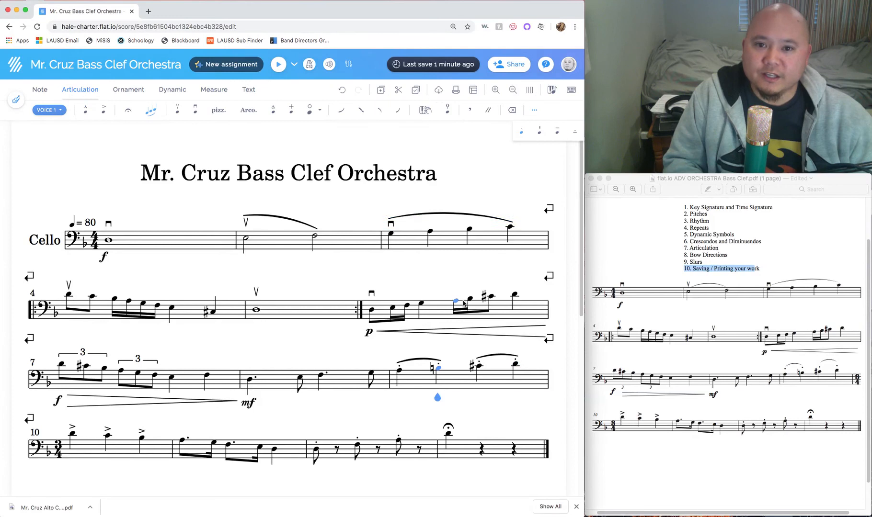
{"action": "left_click", "coordinate": [438, 93]}
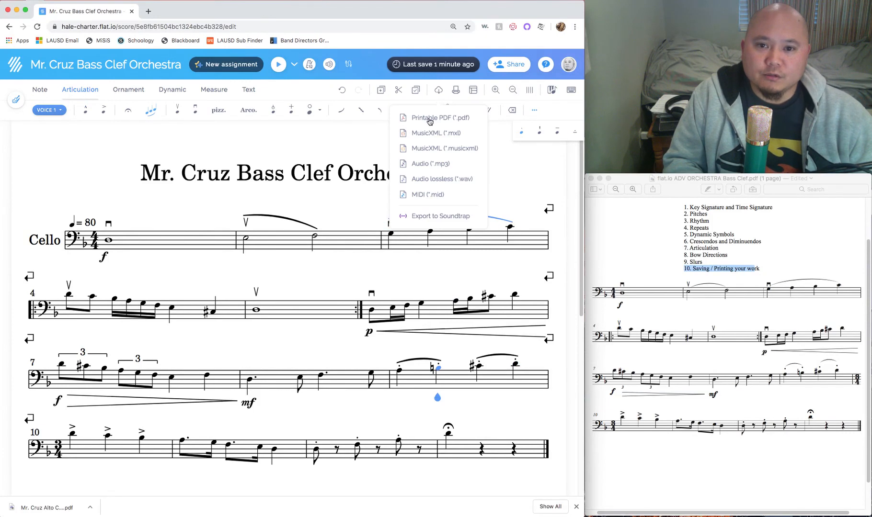
{"action": "left_click", "coordinate": [441, 94]}
{"action": "left_click", "coordinate": [440, 94]}
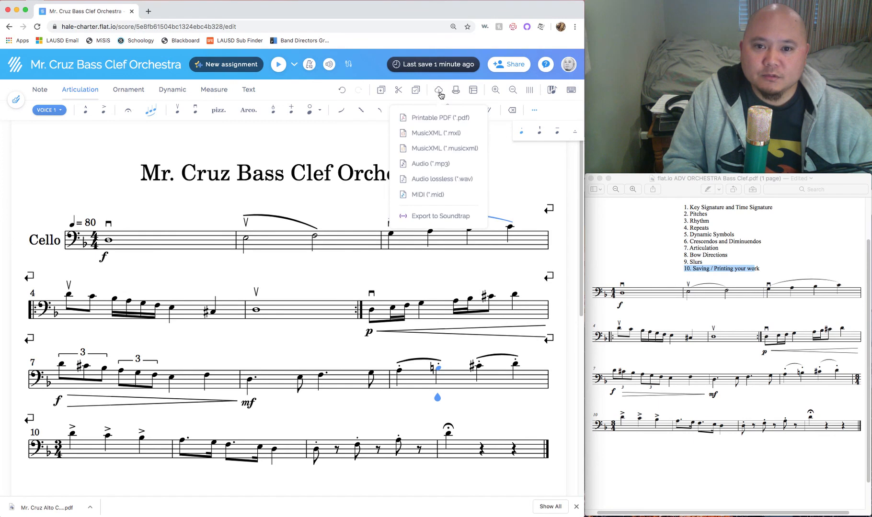
{"action": "left_click", "coordinate": [429, 120]}
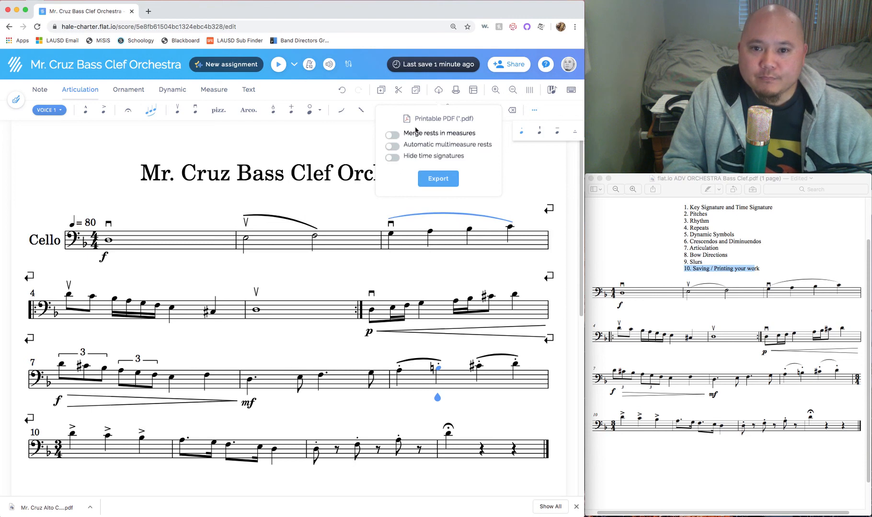
{"action": "left_click", "coordinate": [435, 182]}
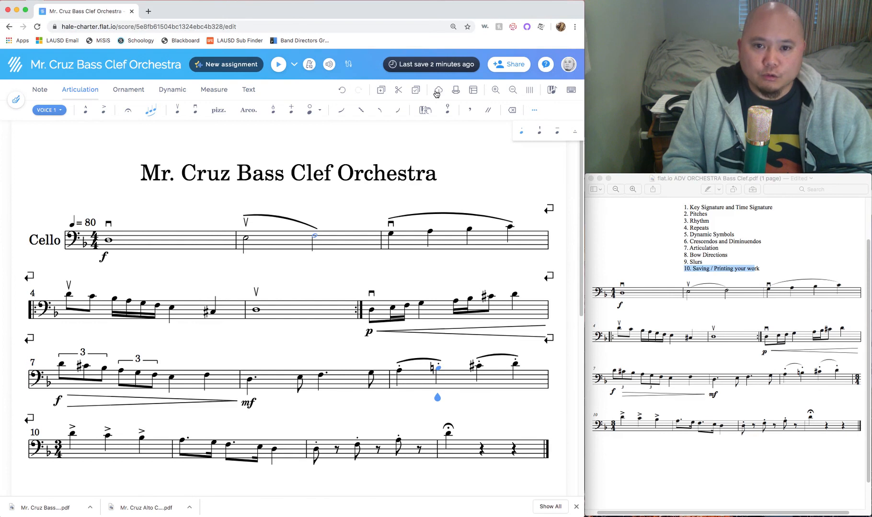
Bring the workflow heading of the reference PDF into view and play back the score.
{"action": "left_click", "coordinate": [331, 345]}
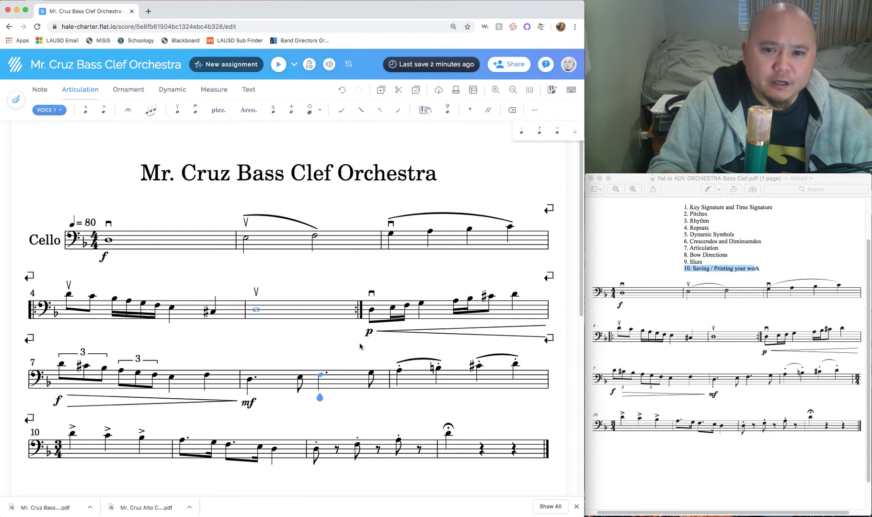
{"action": "scroll", "coordinate": [688, 396], "scroll_direction": "up", "scroll_amount": 2}
{"action": "scroll", "coordinate": [688, 396], "scroll_direction": "up", "scroll_amount": 3}
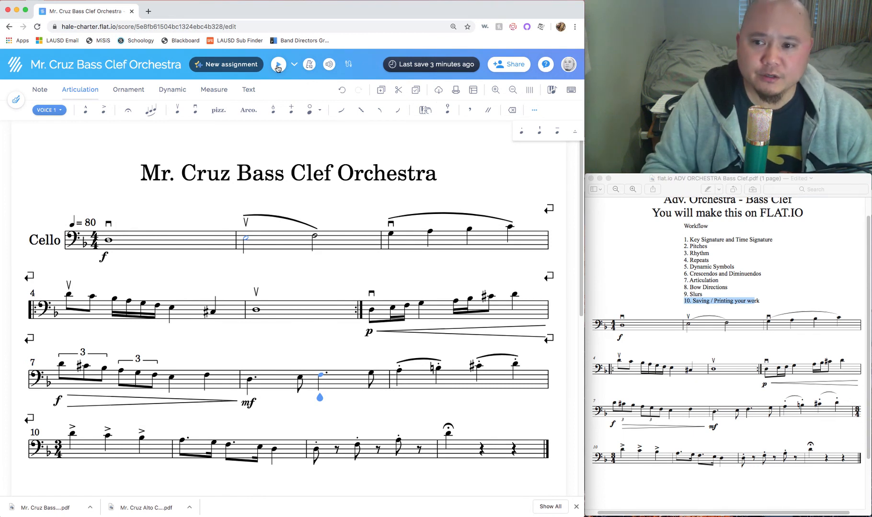
{"action": "left_click", "coordinate": [277, 69]}
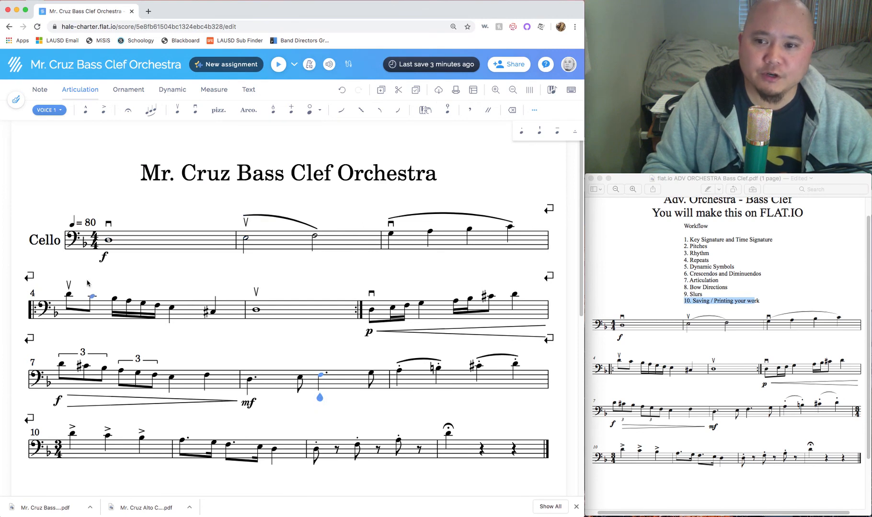
Select the whole note of measure 1 and set the score's tempo to 120 quarter notes per minute.
{"action": "left_click", "coordinate": [107, 245]}
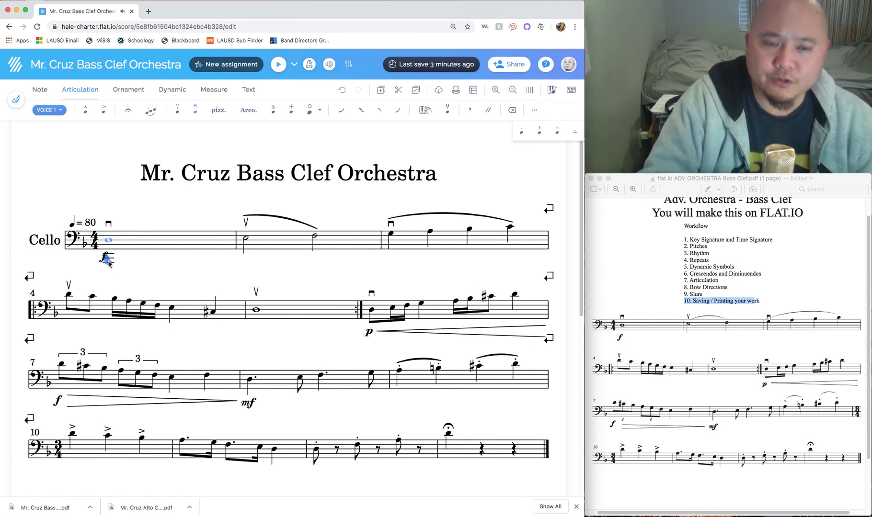
{"action": "left_click", "coordinate": [89, 223]}
{"action": "left_click", "coordinate": [78, 247]}
{"action": "left_click", "coordinate": [77, 247]}
{"action": "left_click", "coordinate": [78, 249]}
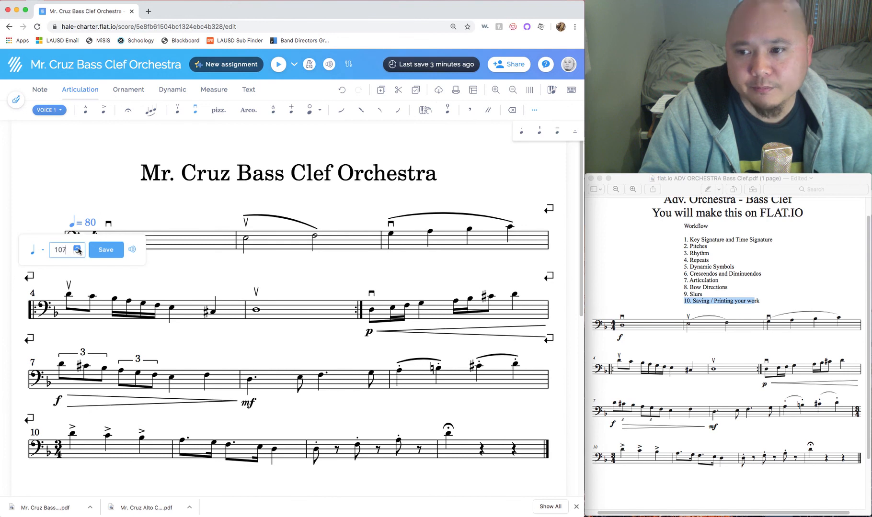
{"action": "left_click", "coordinate": [78, 248]}
{"action": "left_click", "coordinate": [77, 248]}
{"action": "left_click", "coordinate": [77, 248]}
{"action": "left_click", "coordinate": [78, 248]}
{"action": "left_click", "coordinate": [77, 248]}
{"action": "left_click", "coordinate": [103, 253]}
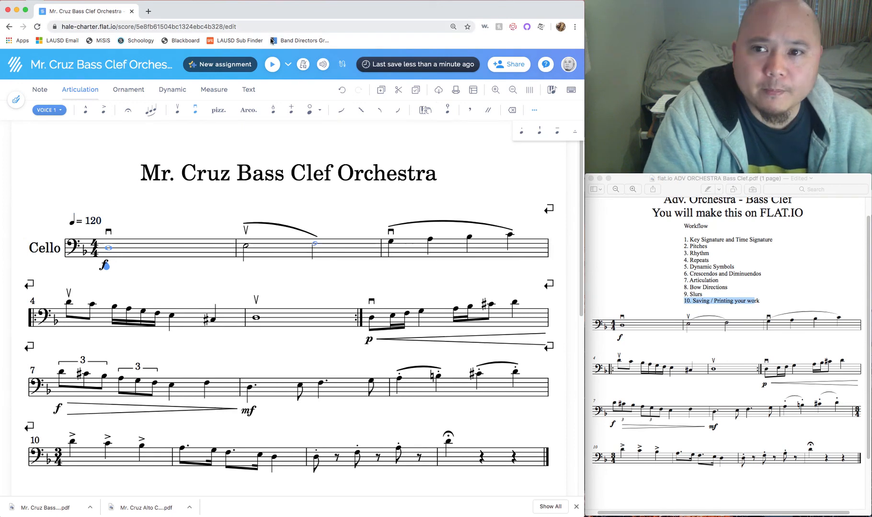
Play the score from measure 1 and look over its audio playback options for the cello.
{"action": "left_click", "coordinate": [272, 64]}
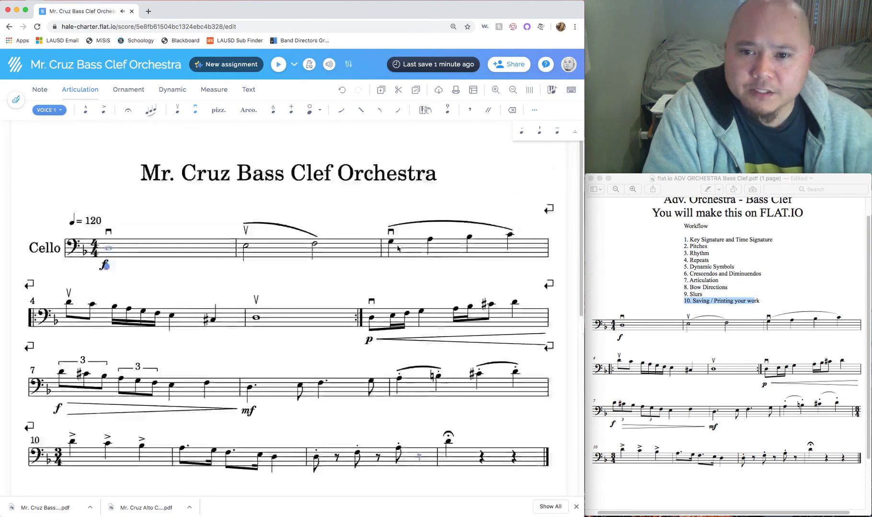
{"action": "scroll", "coordinate": [378, 253], "scroll_direction": "down", "scroll_amount": 1}
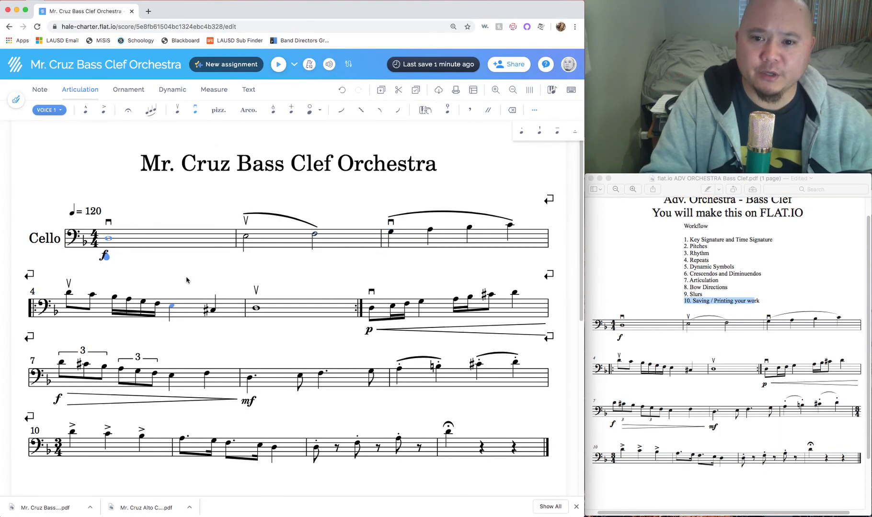
{"action": "left_click", "coordinate": [295, 65]}
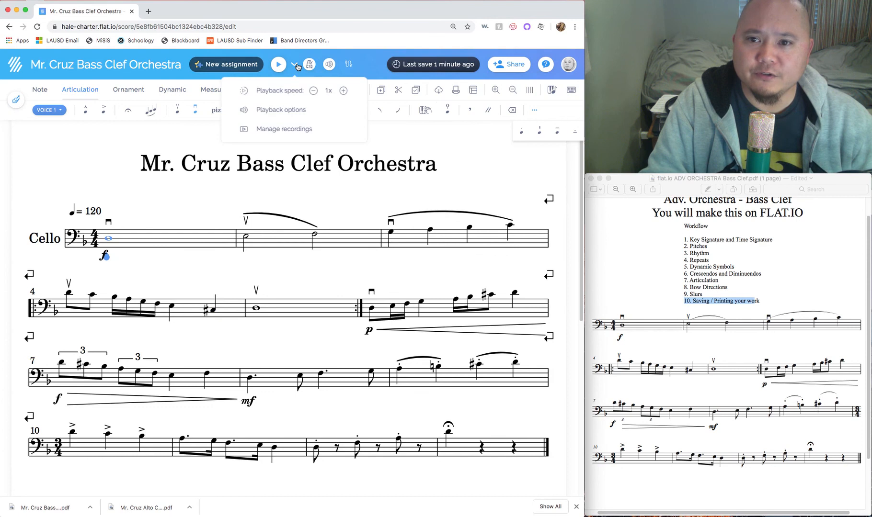
{"action": "left_click", "coordinate": [260, 114]}
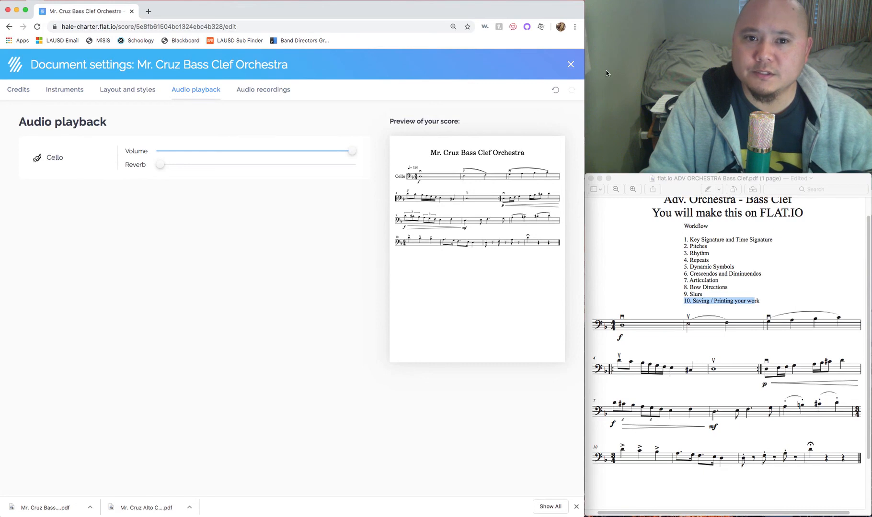
{"action": "left_click", "coordinate": [570, 64]}
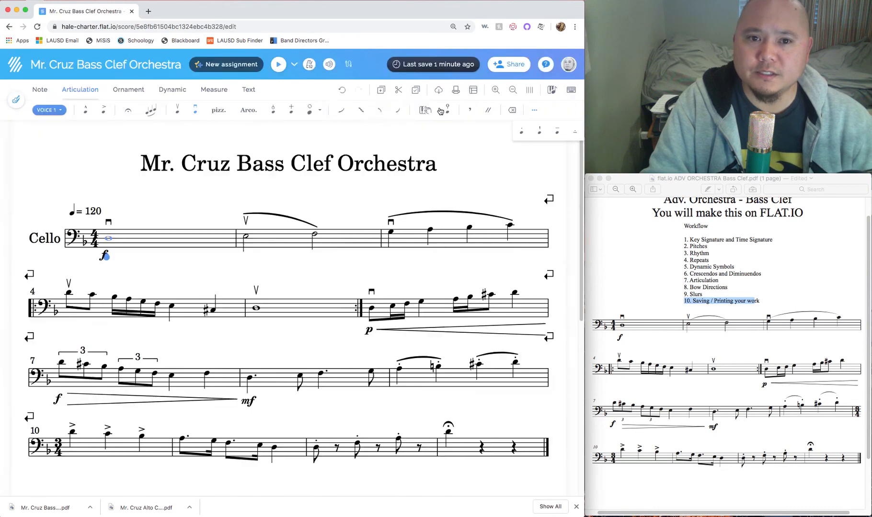
Try the metronome's count-in setting and leave the metronome on.
{"action": "left_click", "coordinate": [311, 66]}
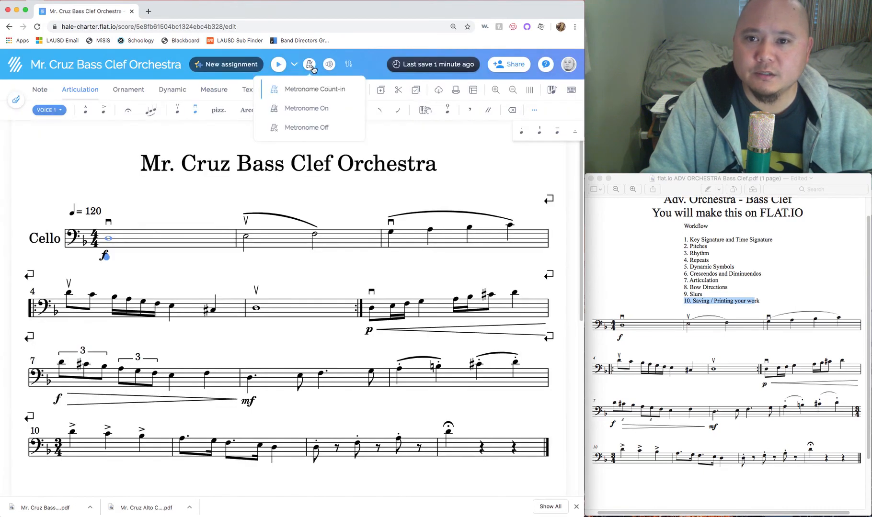
{"action": "left_click", "coordinate": [307, 109]}
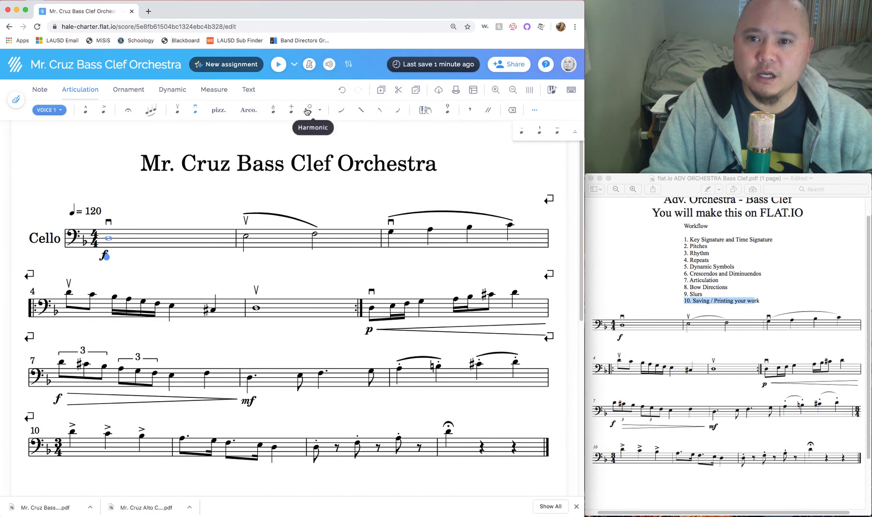
{"action": "left_click", "coordinate": [309, 66]}
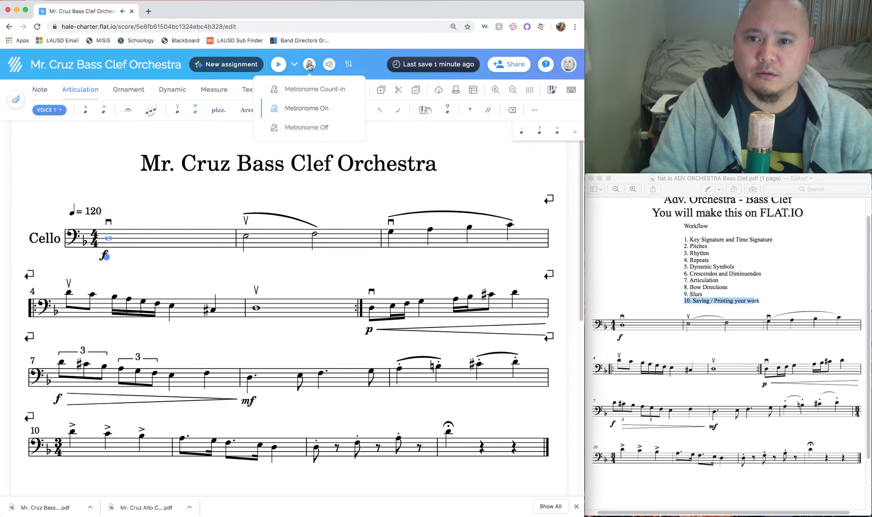
{"action": "left_click", "coordinate": [309, 90]}
{"action": "left_click", "coordinate": [309, 66]}
{"action": "left_click", "coordinate": [291, 110]}
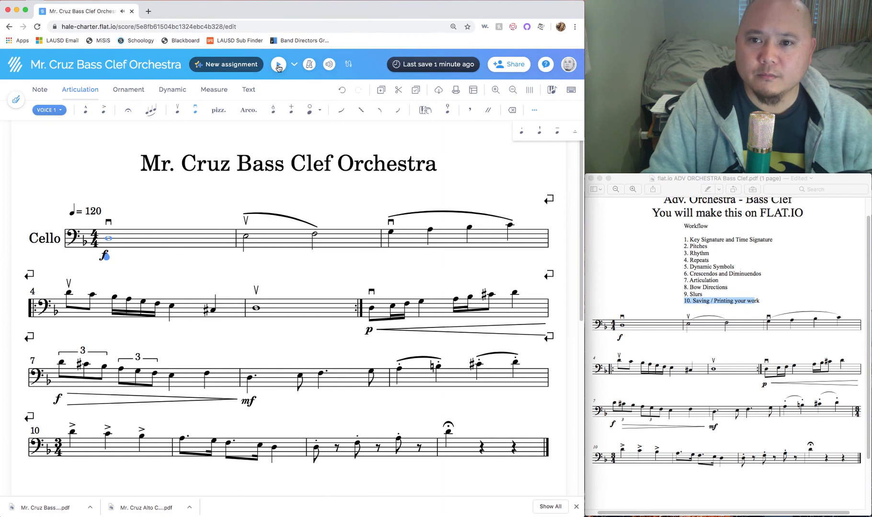
Play the score with the metronome, stop playback in measure 7, and turn the metronome off.
{"action": "left_click", "coordinate": [278, 66]}
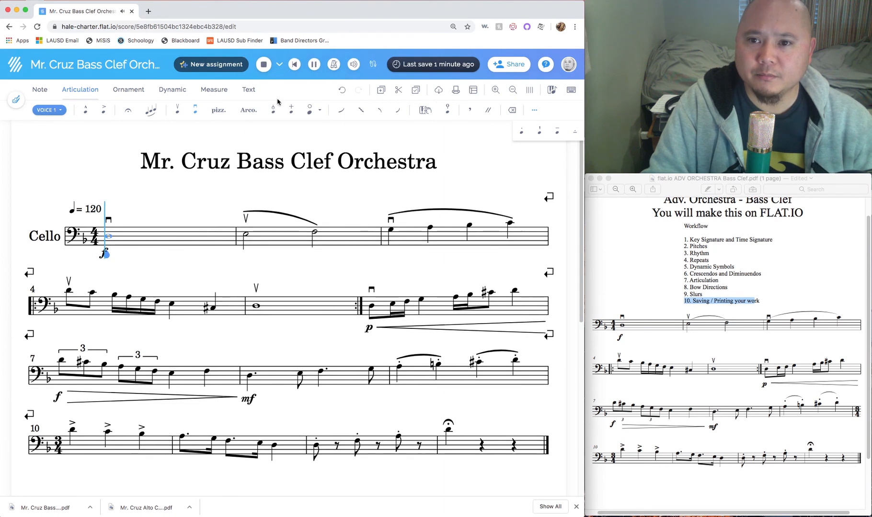
{"action": "scroll", "coordinate": [239, 235], "scroll_direction": "down", "scroll_amount": 2}
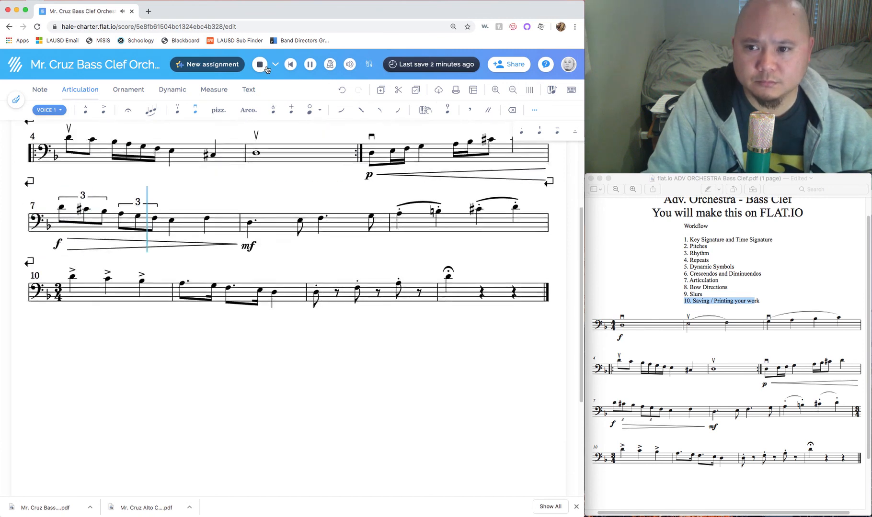
{"action": "left_click", "coordinate": [265, 67]}
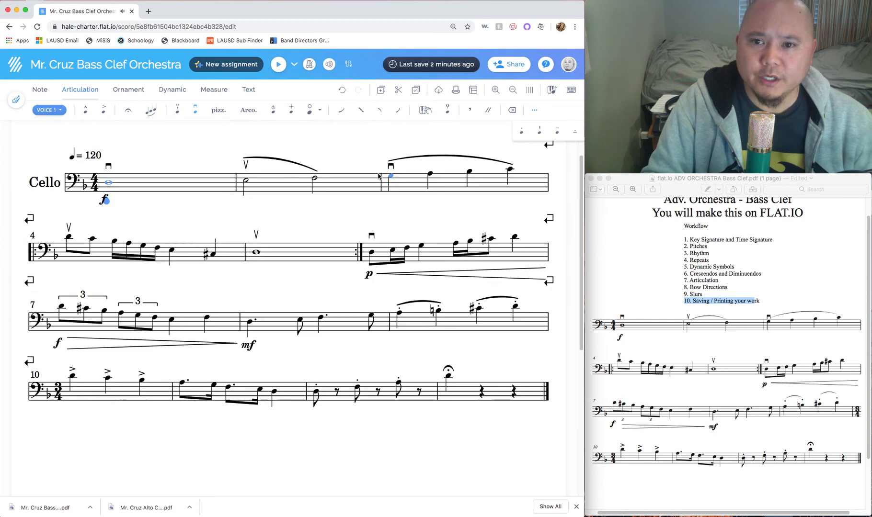
{"action": "left_click", "coordinate": [314, 68]}
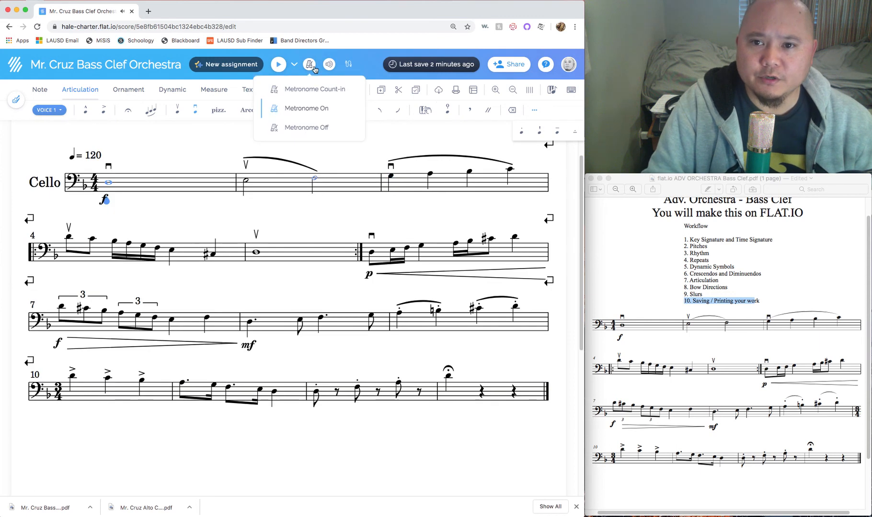
{"action": "left_click", "coordinate": [309, 126]}
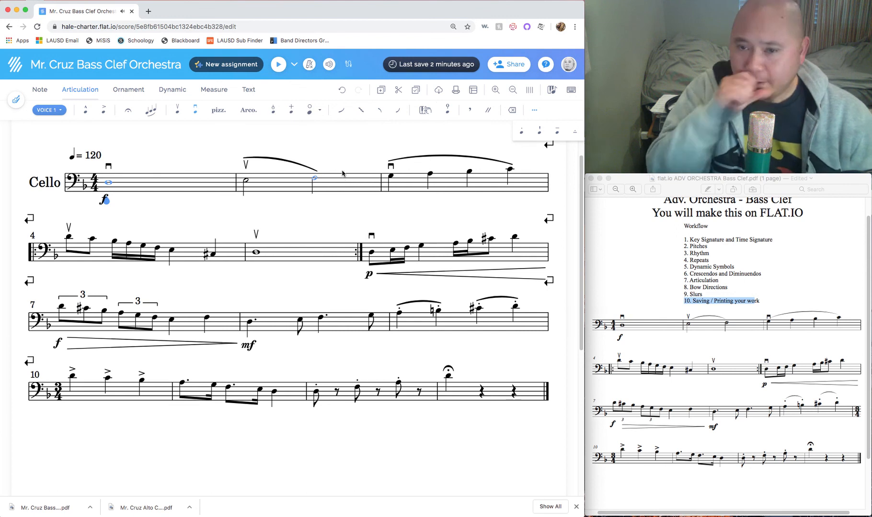
{"action": "scroll", "coordinate": [283, 268], "scroll_direction": "up", "scroll_amount": 3}
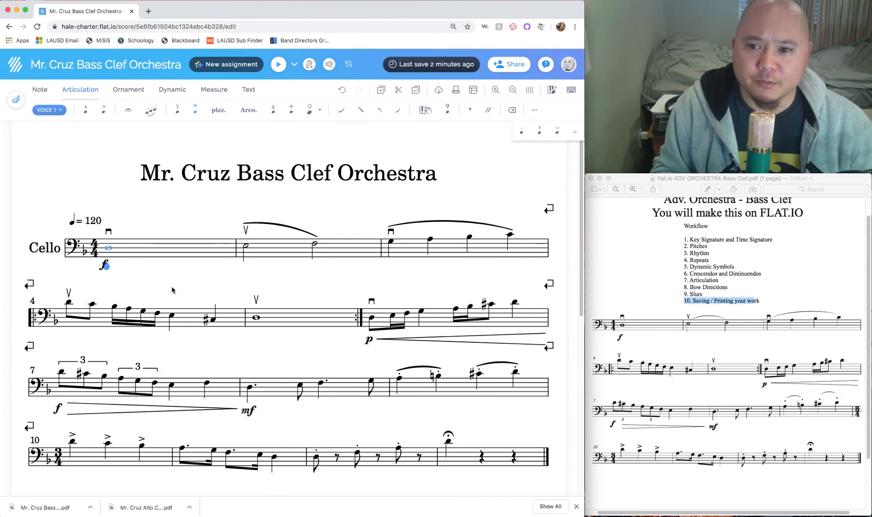
{"action": "scroll", "coordinate": [270, 307], "scroll_direction": "down", "scroll_amount": 2}
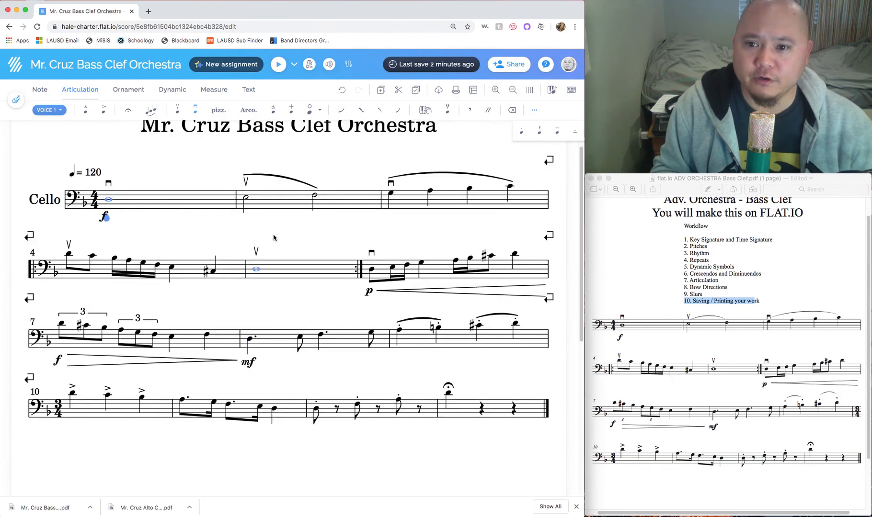
{"action": "scroll", "coordinate": [297, 232], "scroll_direction": "up", "scroll_amount": 1}
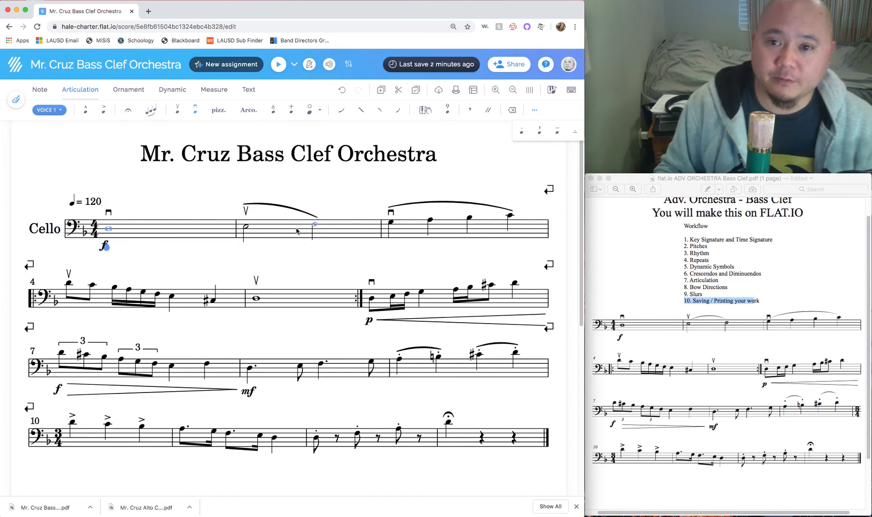
{"action": "scroll", "coordinate": [297, 231], "scroll_direction": "up", "scroll_amount": 1}
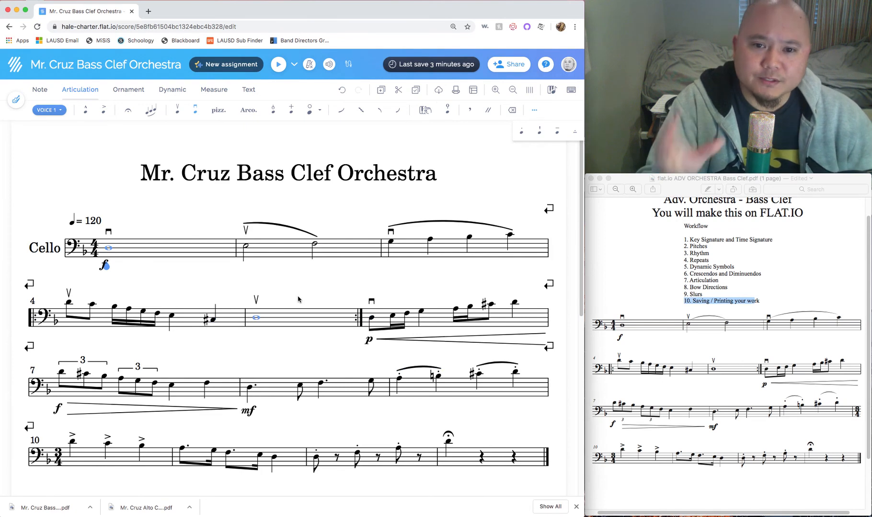
{"action": "scroll", "coordinate": [298, 299], "scroll_direction": "down", "scroll_amount": 2}
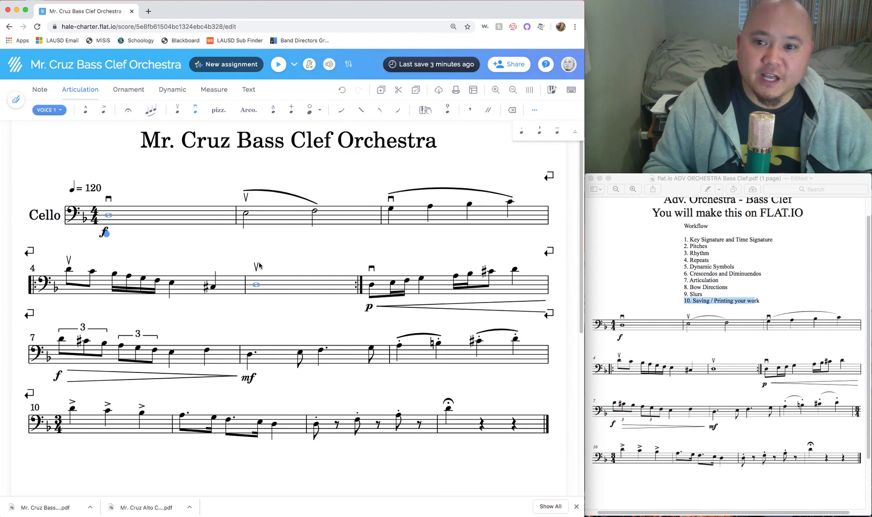
{"action": "left_click", "coordinate": [246, 213]}
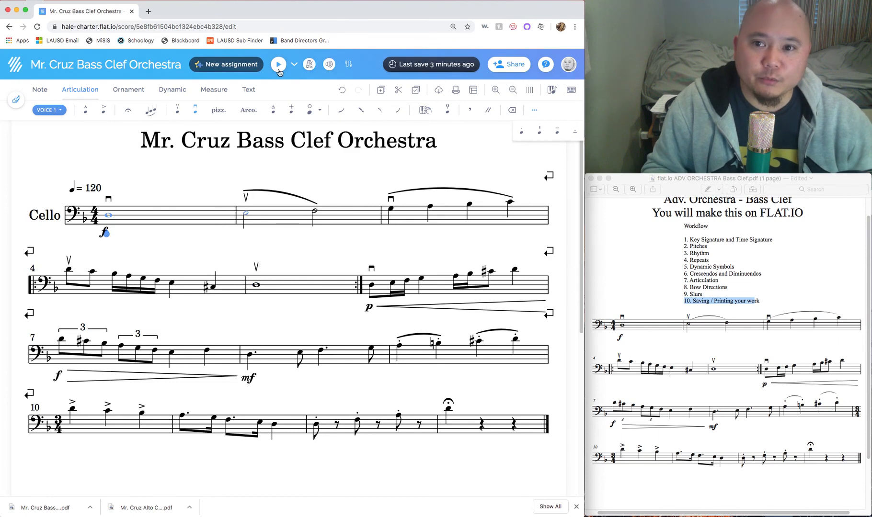
{"action": "scroll", "coordinate": [358, 281], "scroll_direction": "up", "scroll_amount": 1}
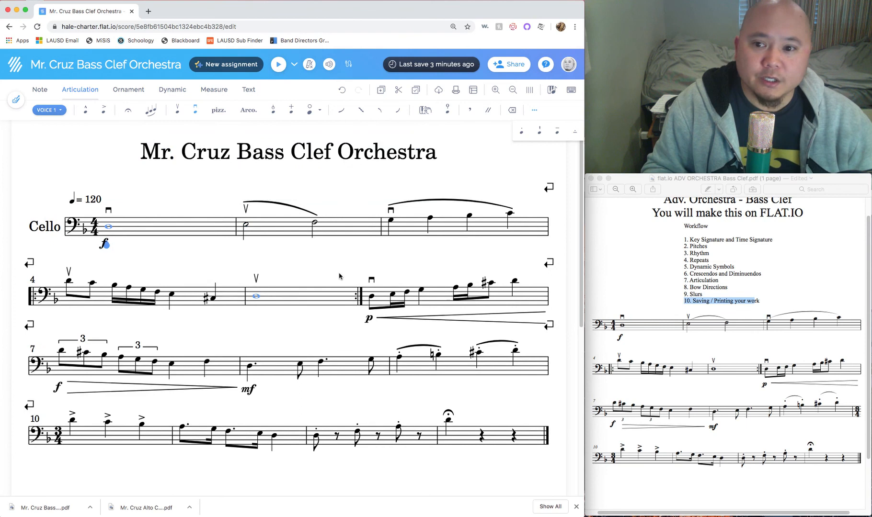
{"action": "scroll", "coordinate": [339, 276], "scroll_direction": "up", "scroll_amount": 2}
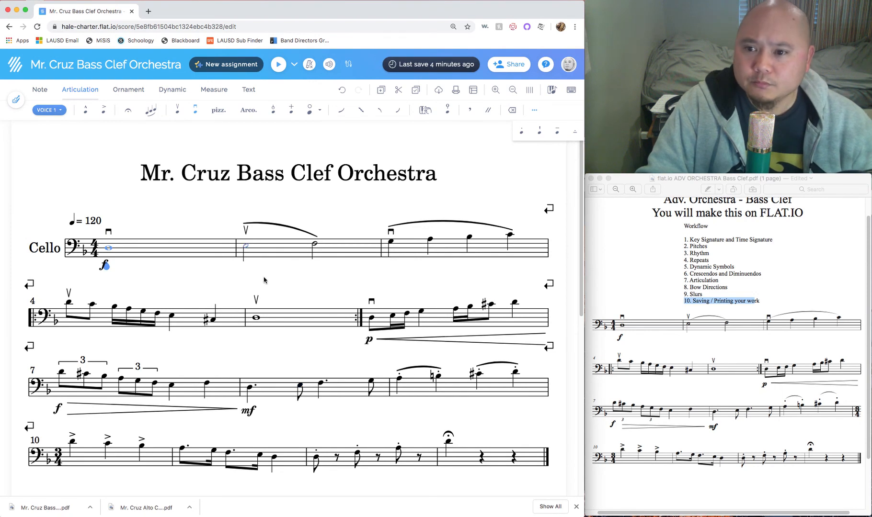
{"action": "scroll", "coordinate": [278, 374], "scroll_direction": "down", "scroll_amount": 2}
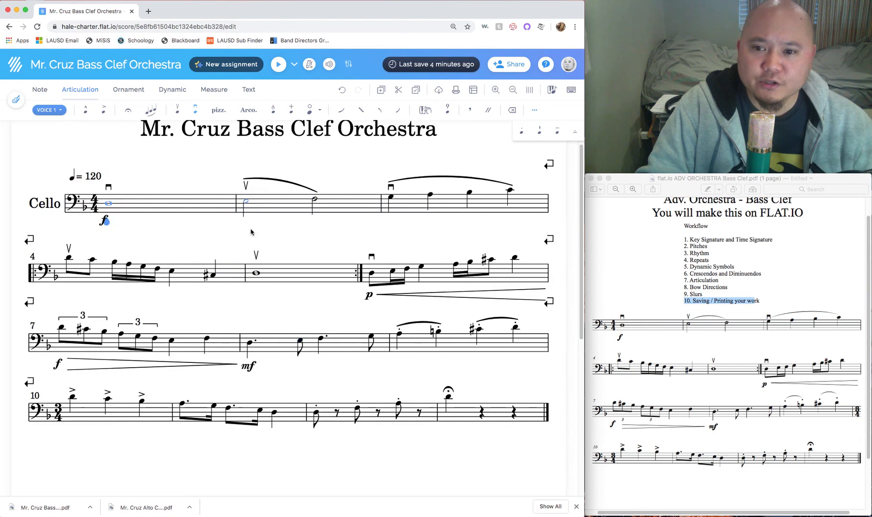
{"action": "scroll", "coordinate": [279, 337], "scroll_direction": "up", "scroll_amount": 1}
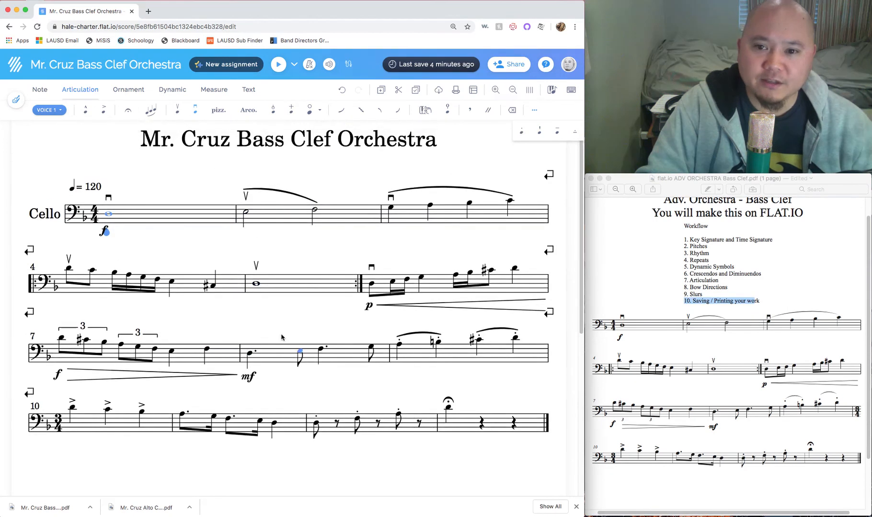
Set the score's tempo marking to 60 quarter notes per minute and save it.
{"action": "left_click", "coordinate": [92, 190]}
{"action": "left_click", "coordinate": [80, 216]}
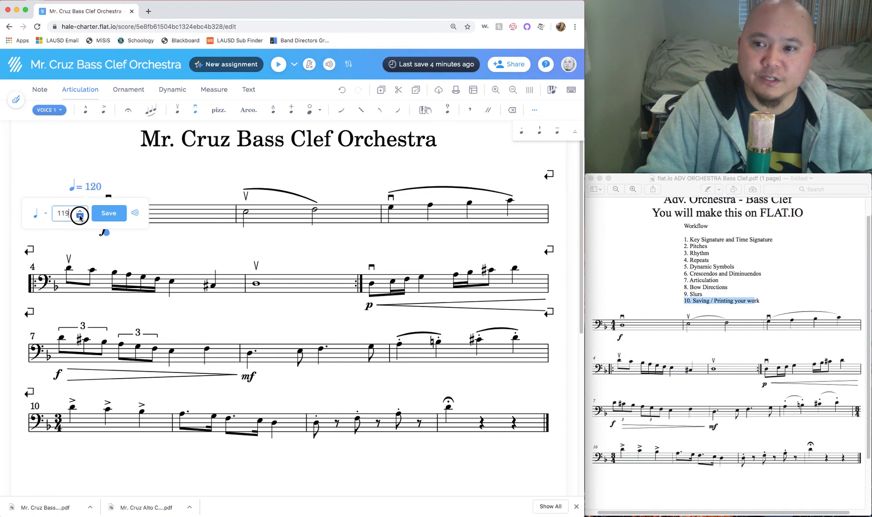
{"action": "double_click", "coordinate": [62, 212]}
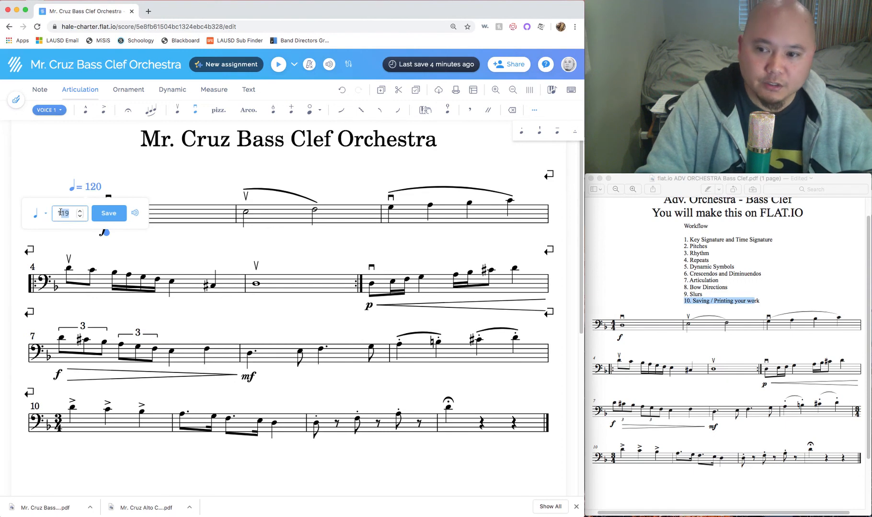
{"action": "key", "text": "BackSpace"}
{"action": "type", "text": "60"}
{"action": "left_click", "coordinate": [109, 213]}
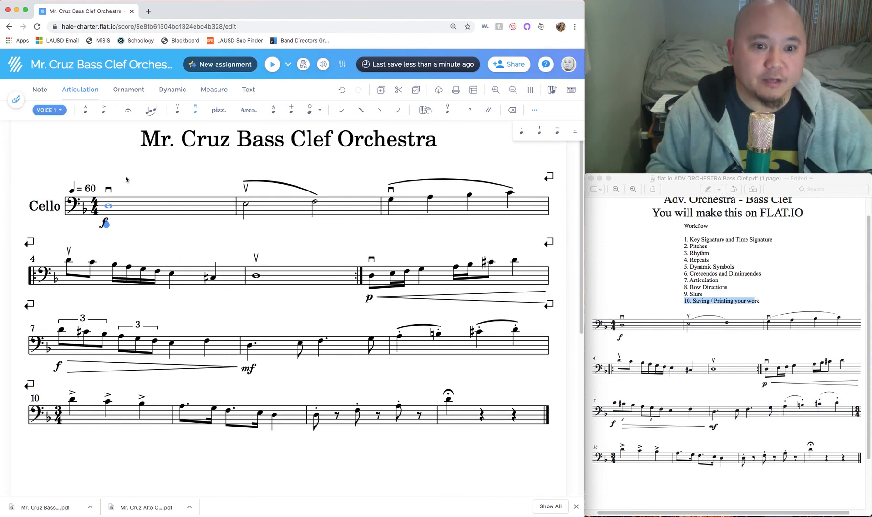
{"action": "scroll", "coordinate": [232, 300], "scroll_direction": "up", "scroll_amount": 1}
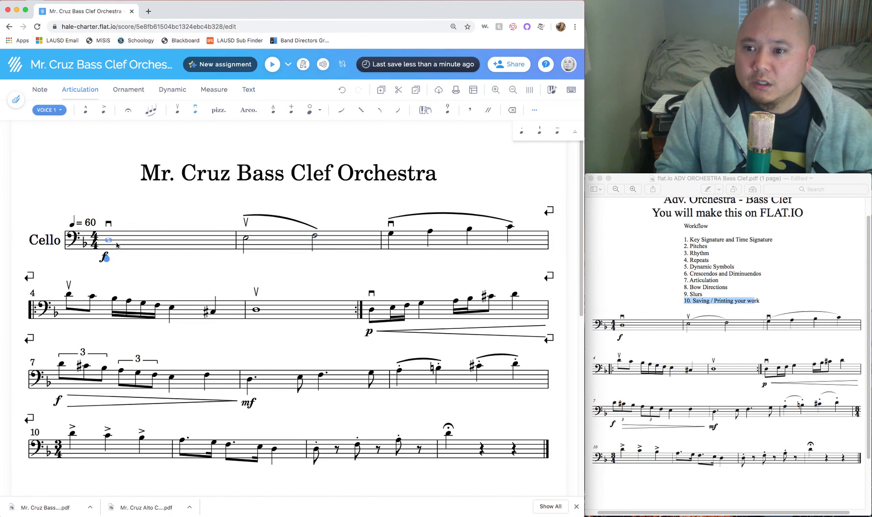
{"action": "scroll", "coordinate": [266, 261], "scroll_direction": "down", "scroll_amount": 2}
{"action": "scroll", "coordinate": [267, 260], "scroll_direction": "up", "scroll_amount": 2}
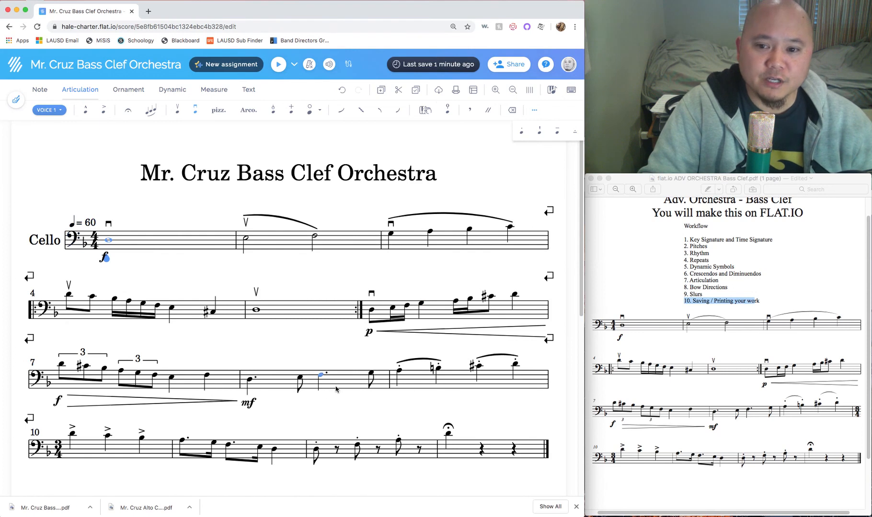
{"action": "left_click", "coordinate": [81, 224]}
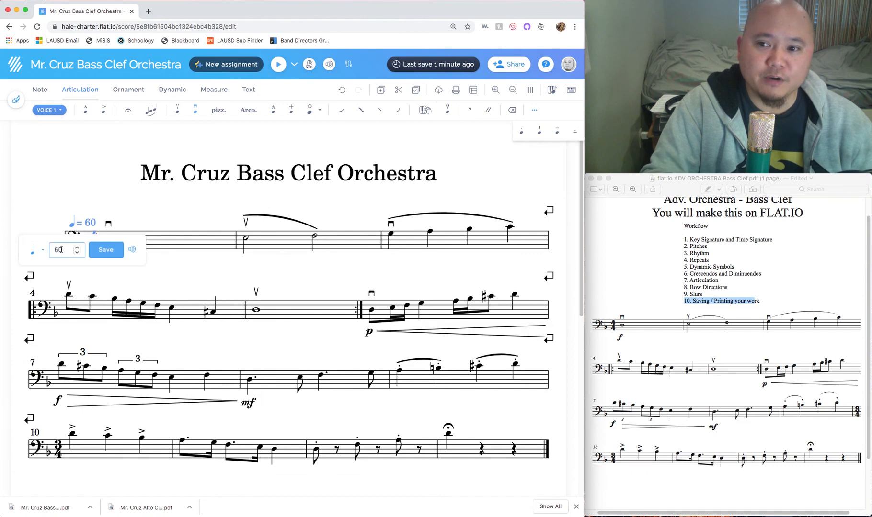
{"action": "left_click", "coordinate": [241, 275]}
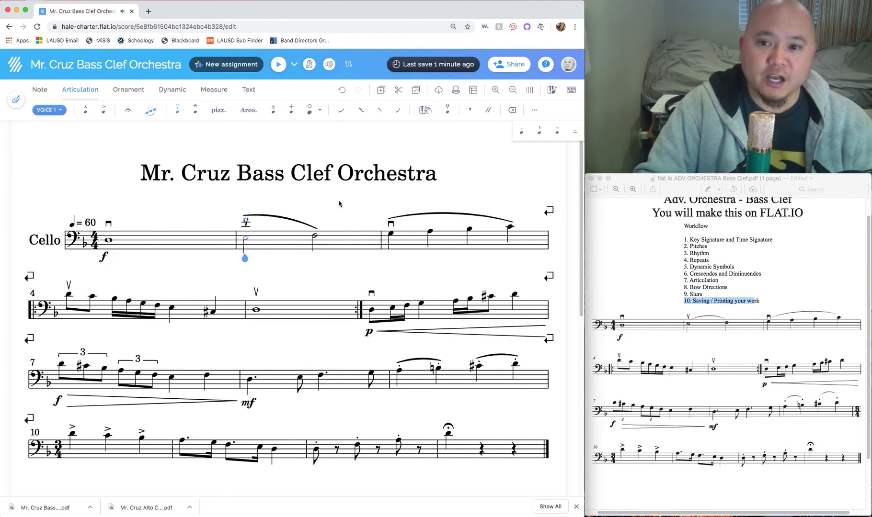